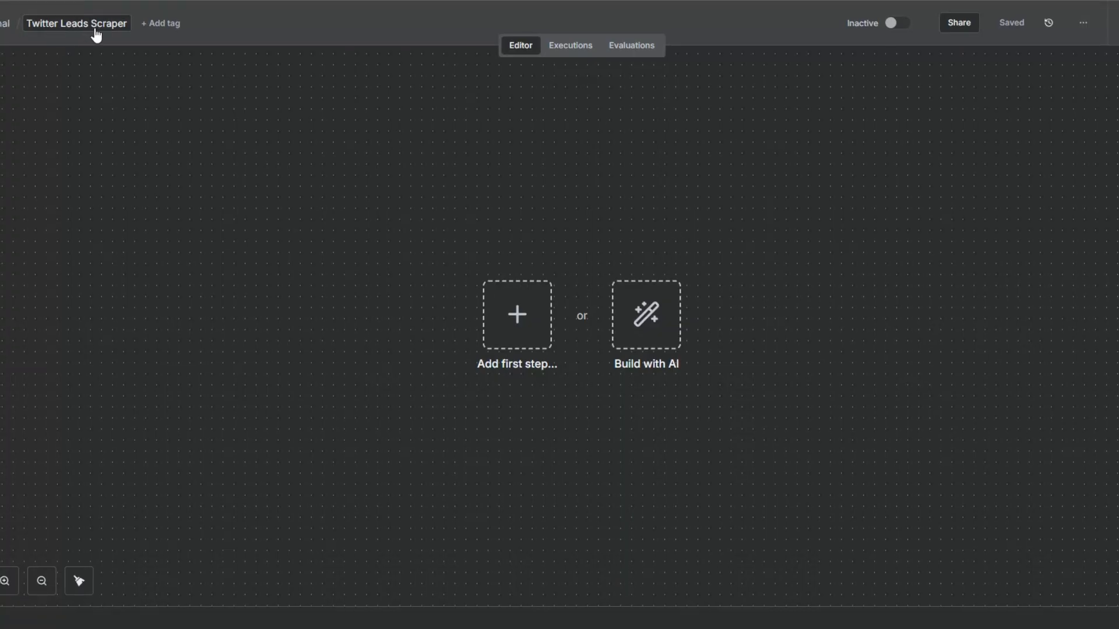
# Step: Add a manual trigger as the first step of the Twitter Leads Scraper workflow
pyautogui.click(389, 342)
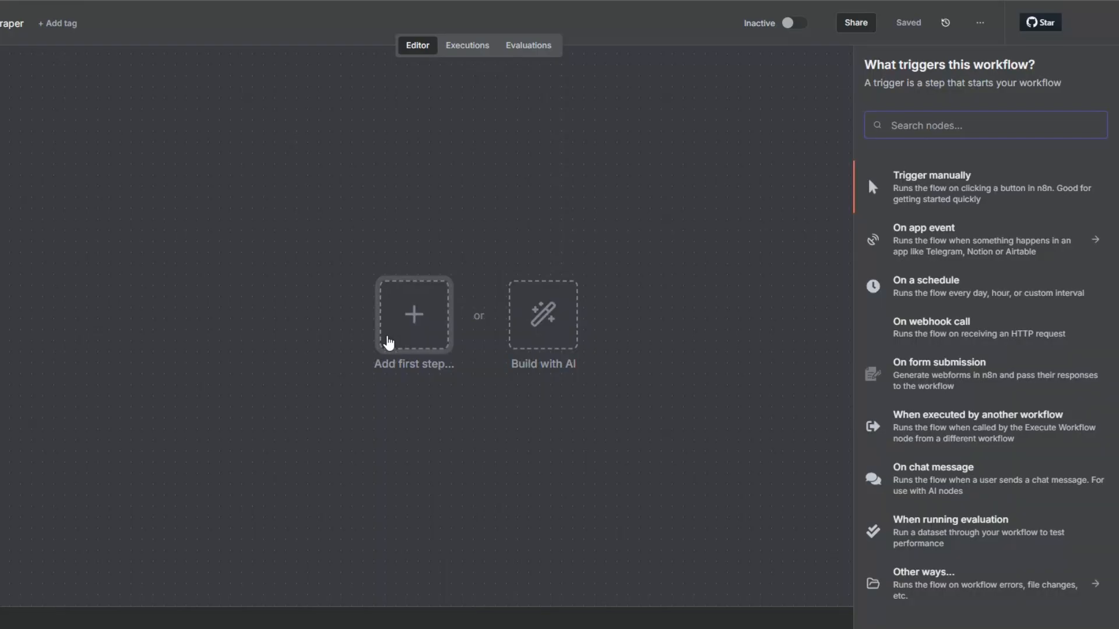
pyautogui.click(923, 178)
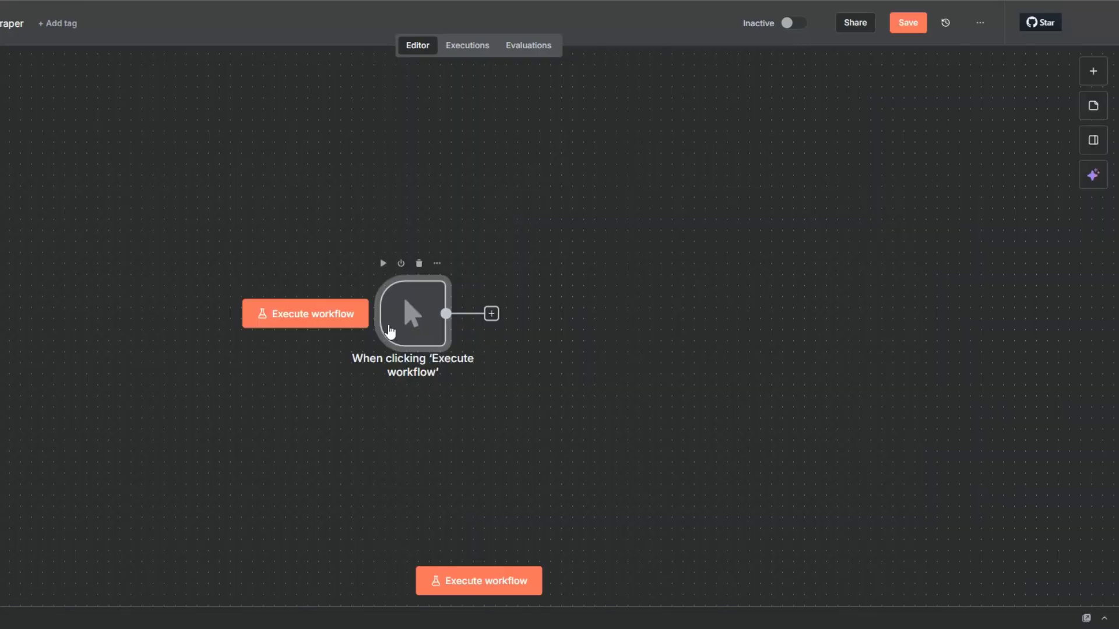
pyautogui.moveTo(523, 346); pyautogui.dragTo(186, 336)
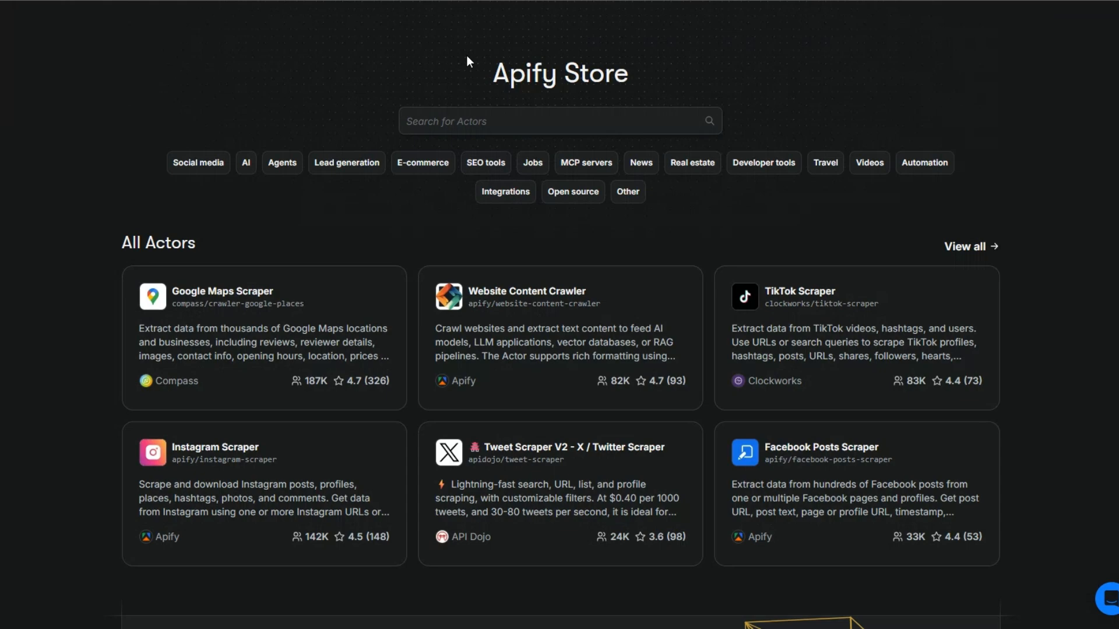
# Step: Switch to the Apify Store and search its actors for "twitter email scraper"
pyautogui.moveTo(481, 82); pyautogui.dragTo(613, 88)
pyautogui.click(569, 121)
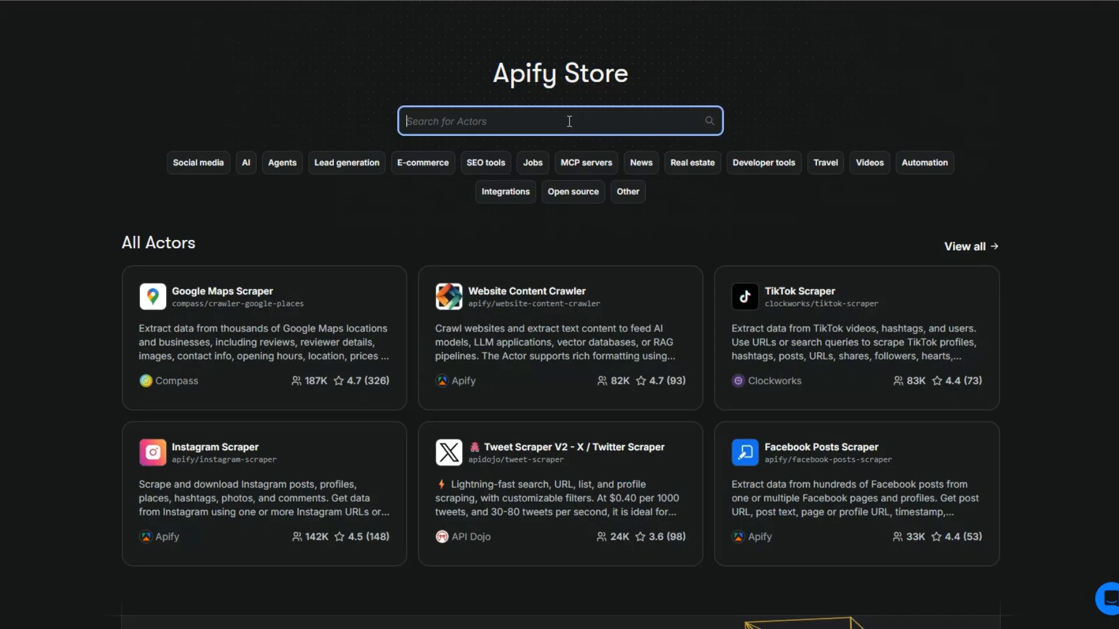
pyautogui.write('twit')
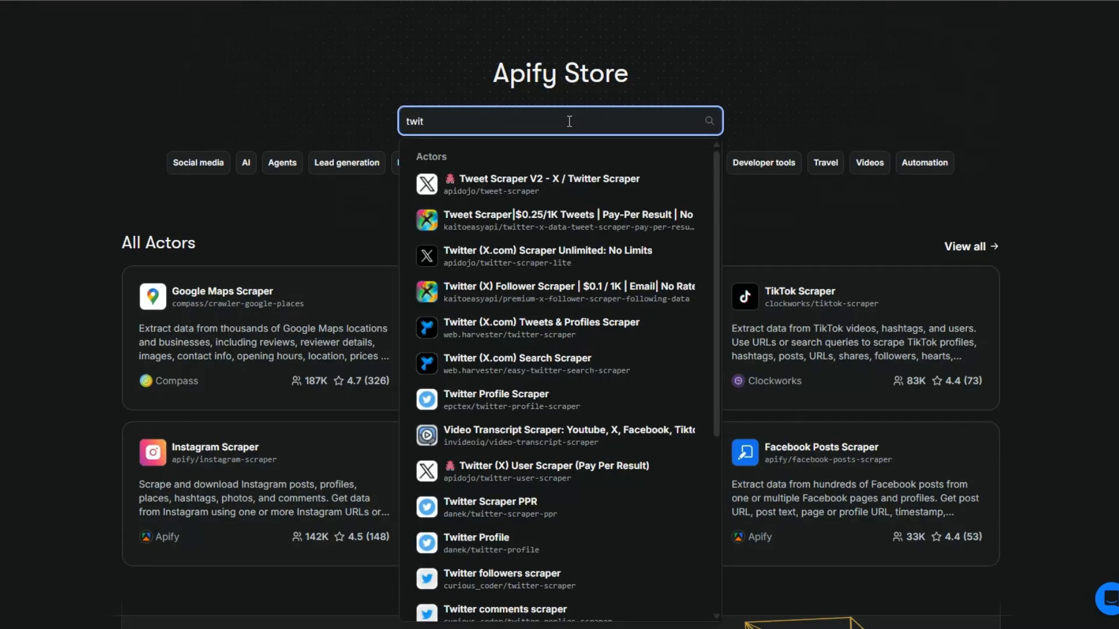
pyautogui.write('ter email scraper')
pyautogui.click(709, 122)
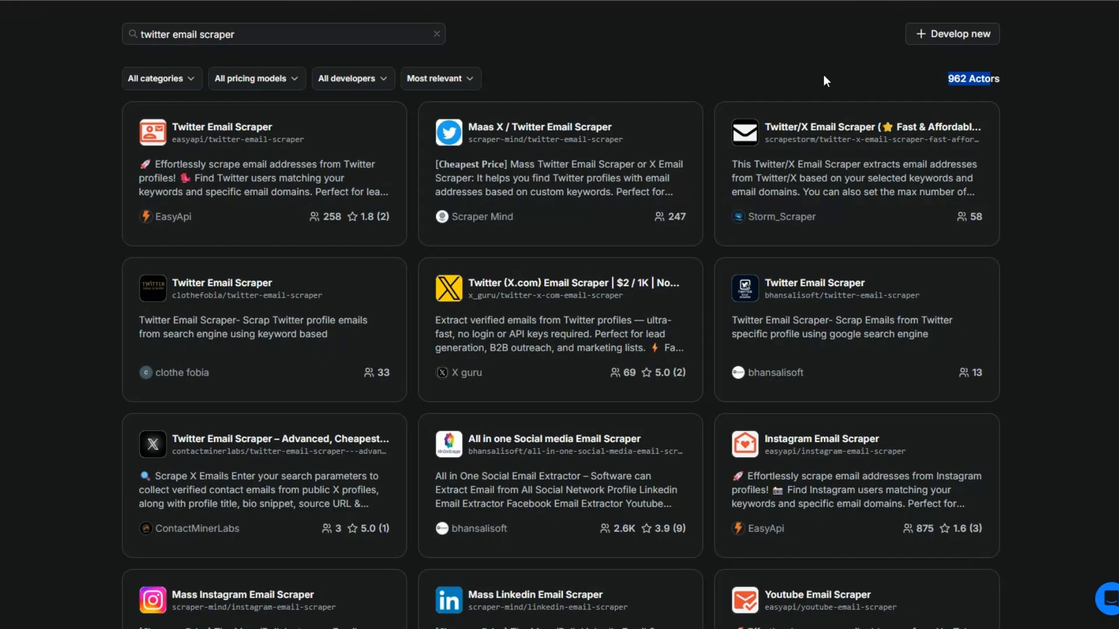
# Step: Browse the matching actors and open the Twitter Email Scraper by EasyApi
pyautogui.scroll(-10, 884, 205)
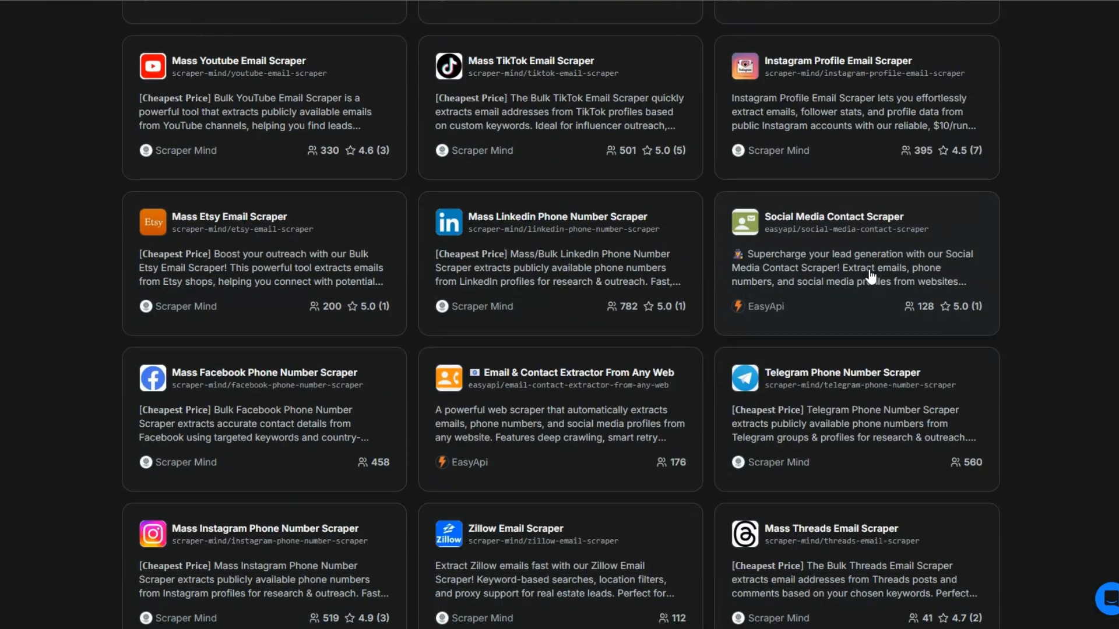
pyautogui.scroll(-5, 871, 273)
pyautogui.scroll(13, 871, 274)
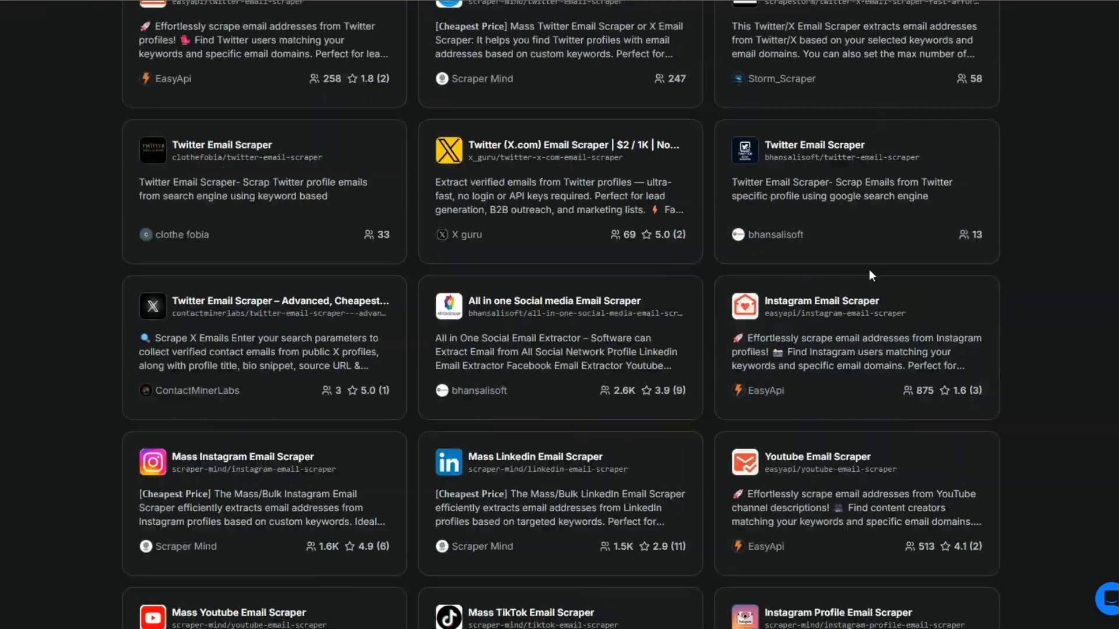
pyautogui.scroll(2, 869, 269)
pyautogui.click(1031, 216)
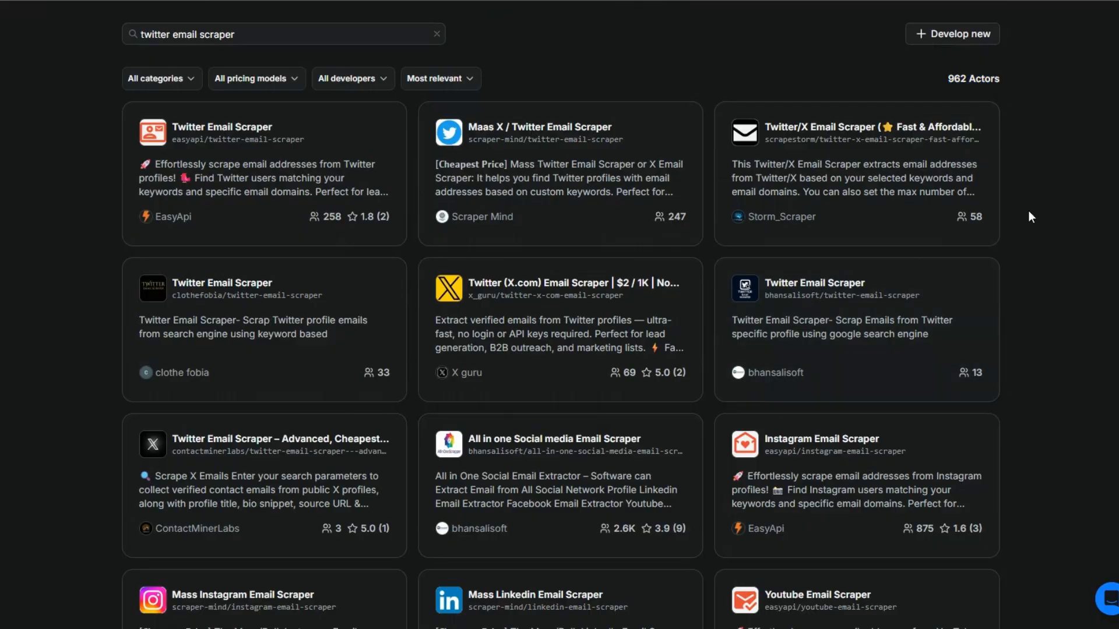
pyautogui.click(250, 130)
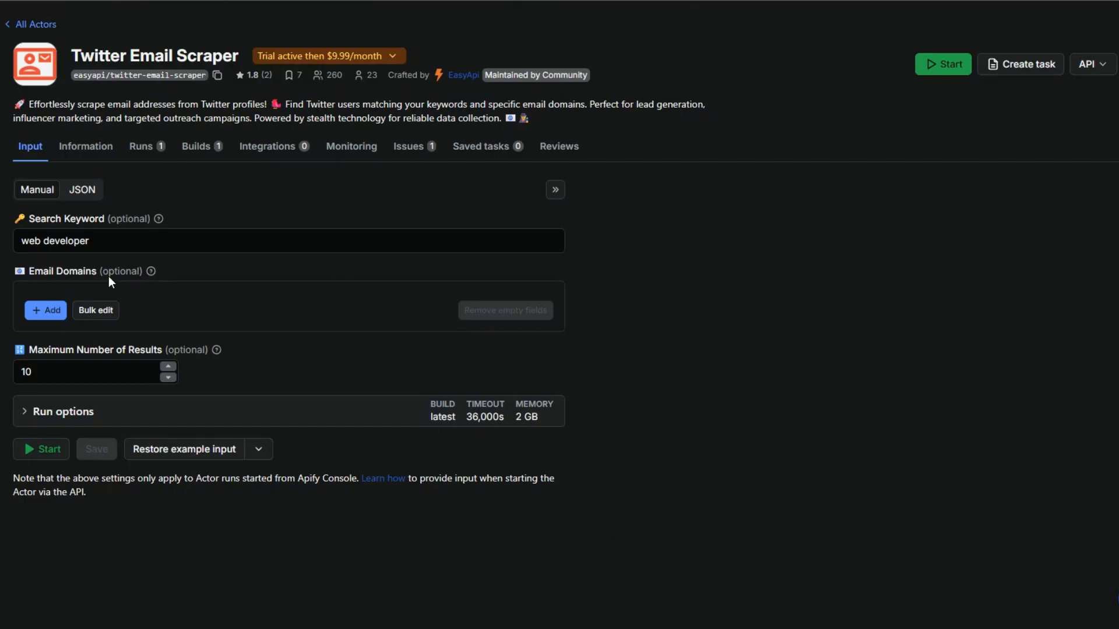
# Step: Start the Twitter Email Scraper with the search keyword "web developer" and a maximum of 10 results
pyautogui.click(102, 240)
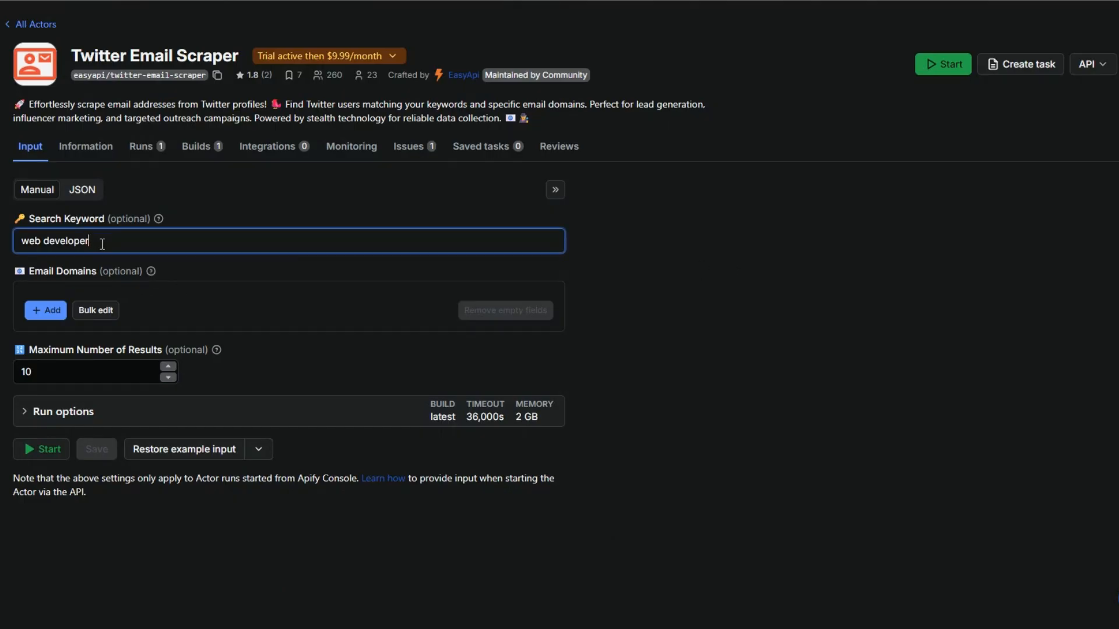
pyautogui.click(81, 374)
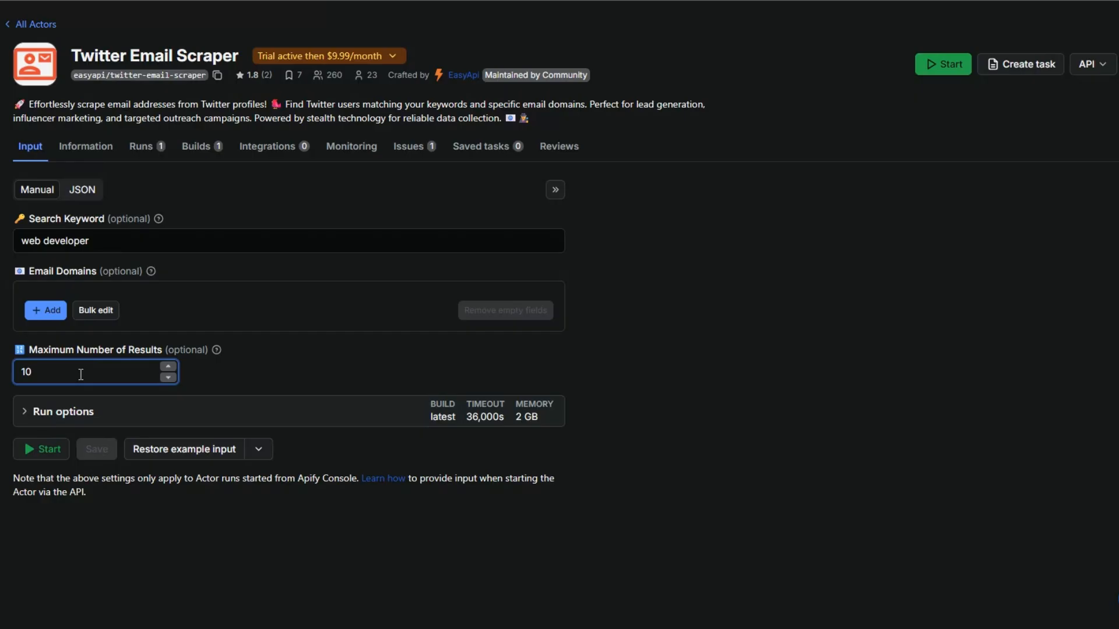
pyautogui.moveTo(90, 241); pyautogui.dragTo(19, 244)
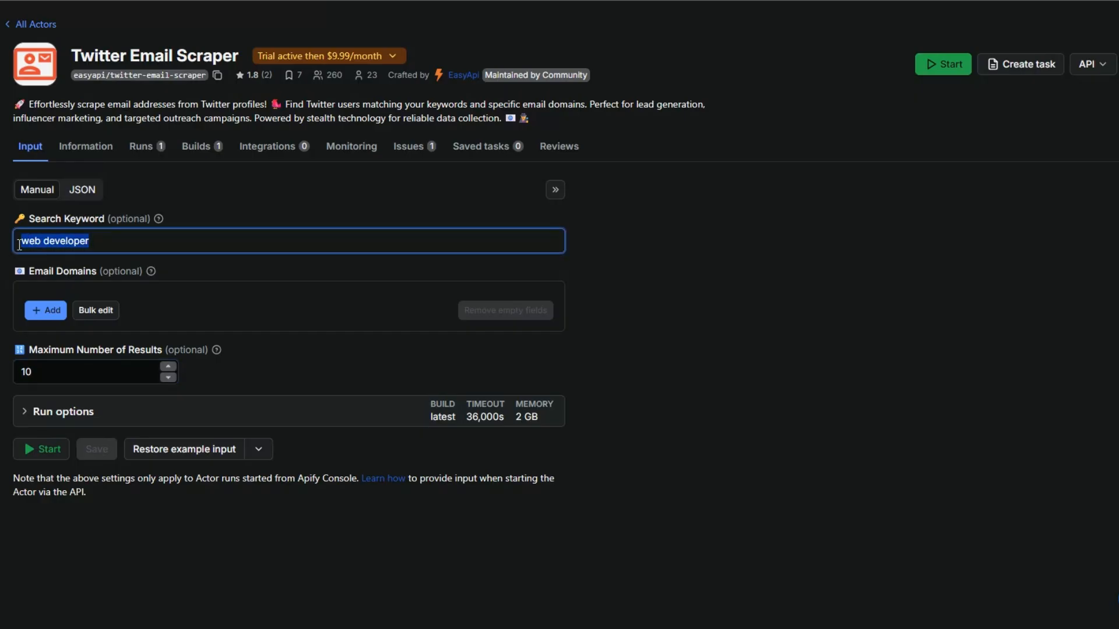
pyautogui.click(51, 379)
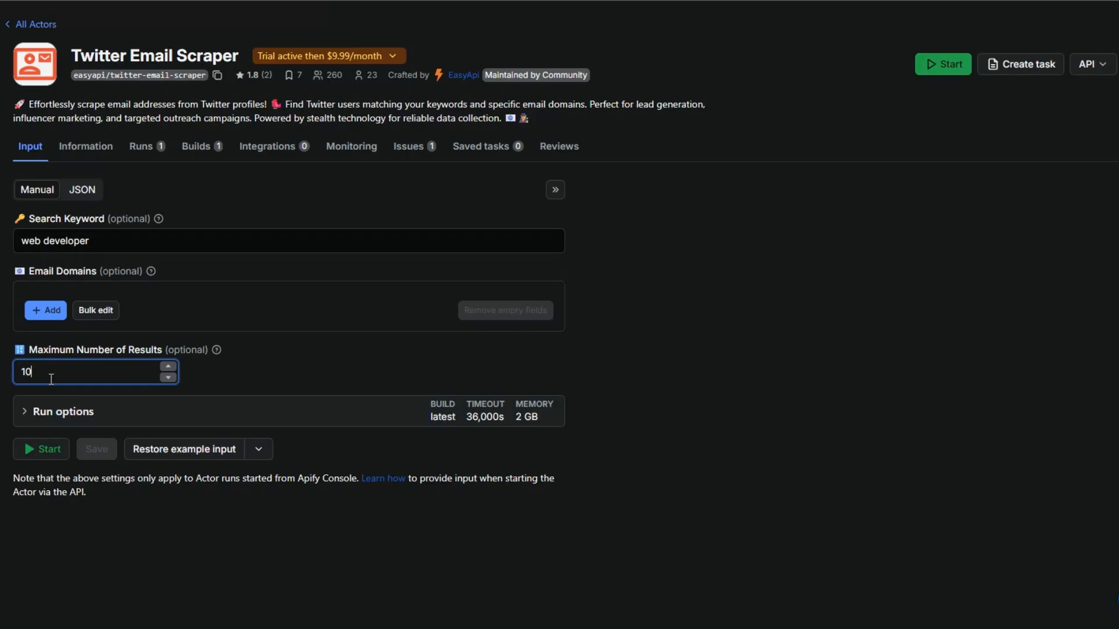
pyautogui.click(49, 459)
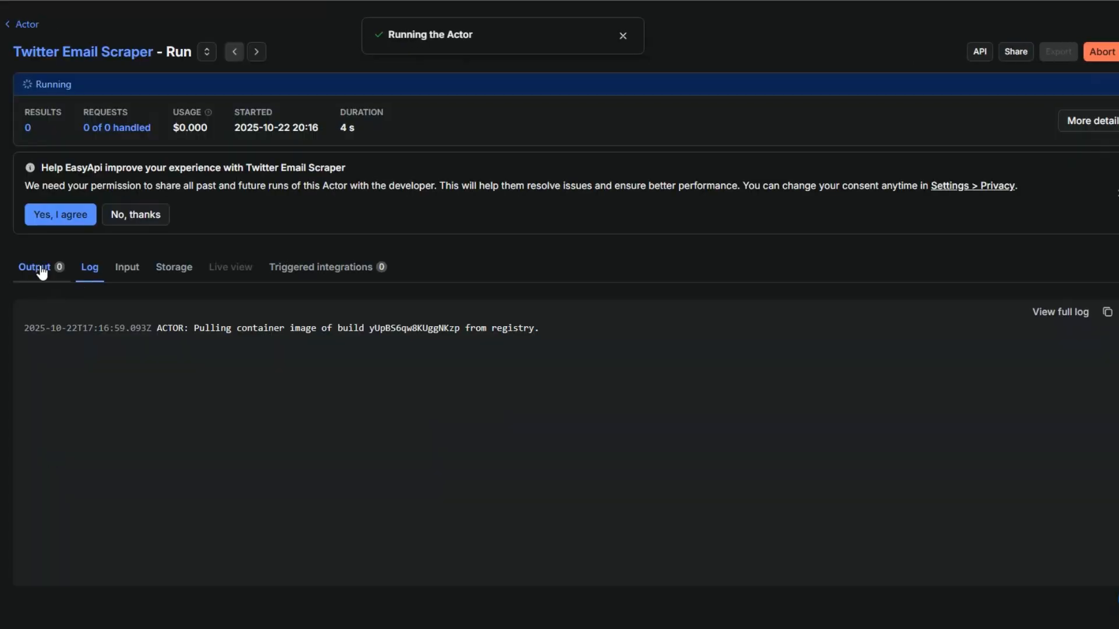
# Step: Open the run's output and review the scraped emails, profile texts, titles and URLs in the table
pyautogui.click(41, 271)
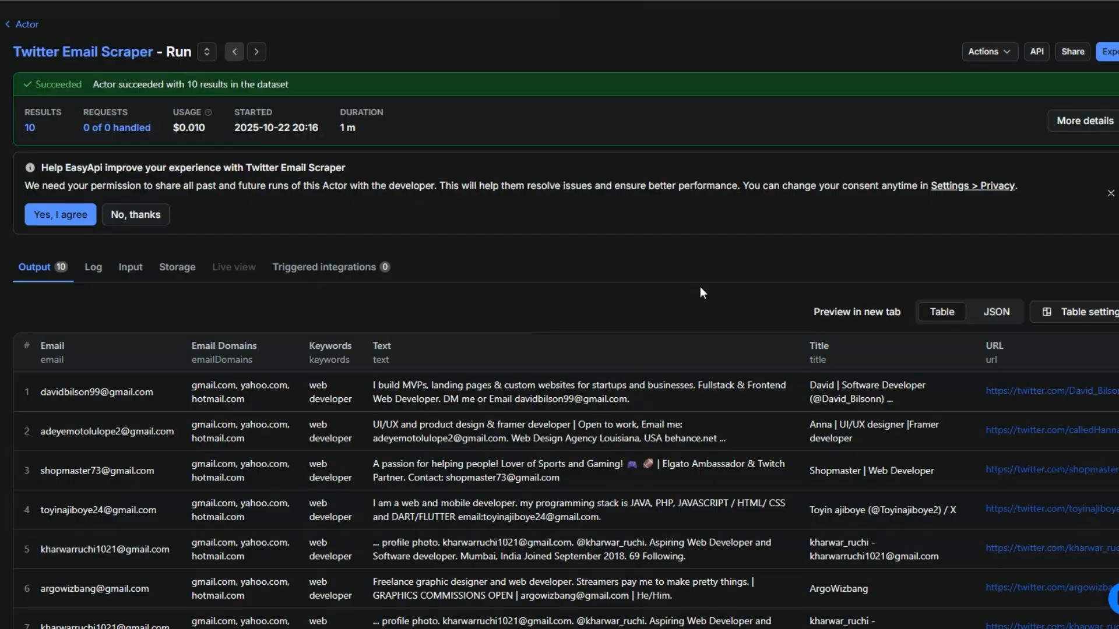
pyautogui.scroll(-4, 701, 287)
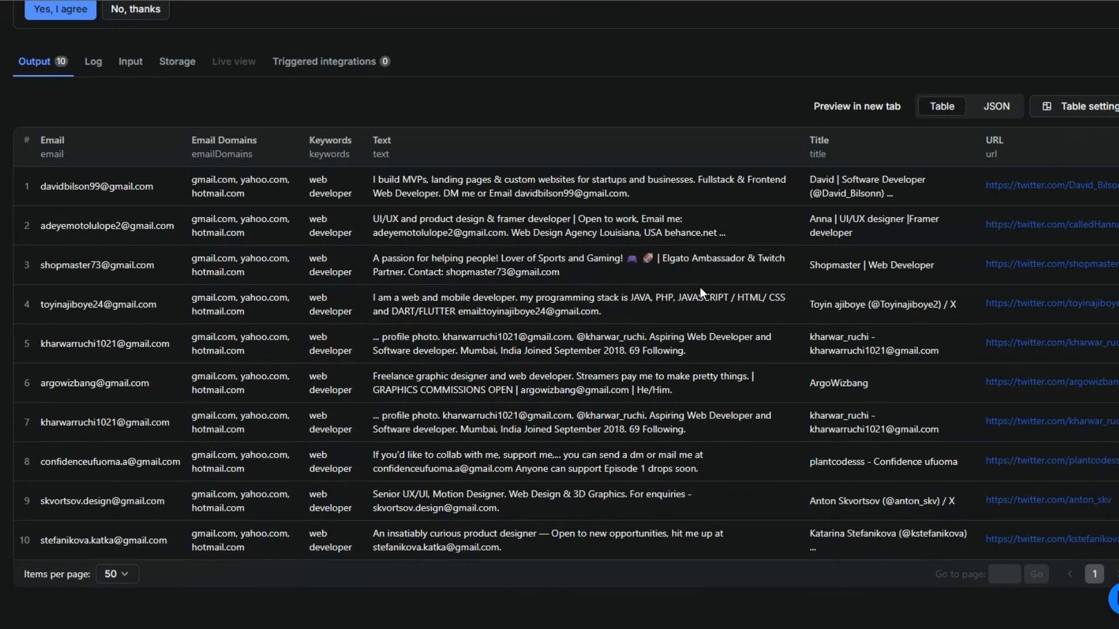
pyautogui.scroll(4, 700, 287)
pyautogui.scroll(-3, 331, 208)
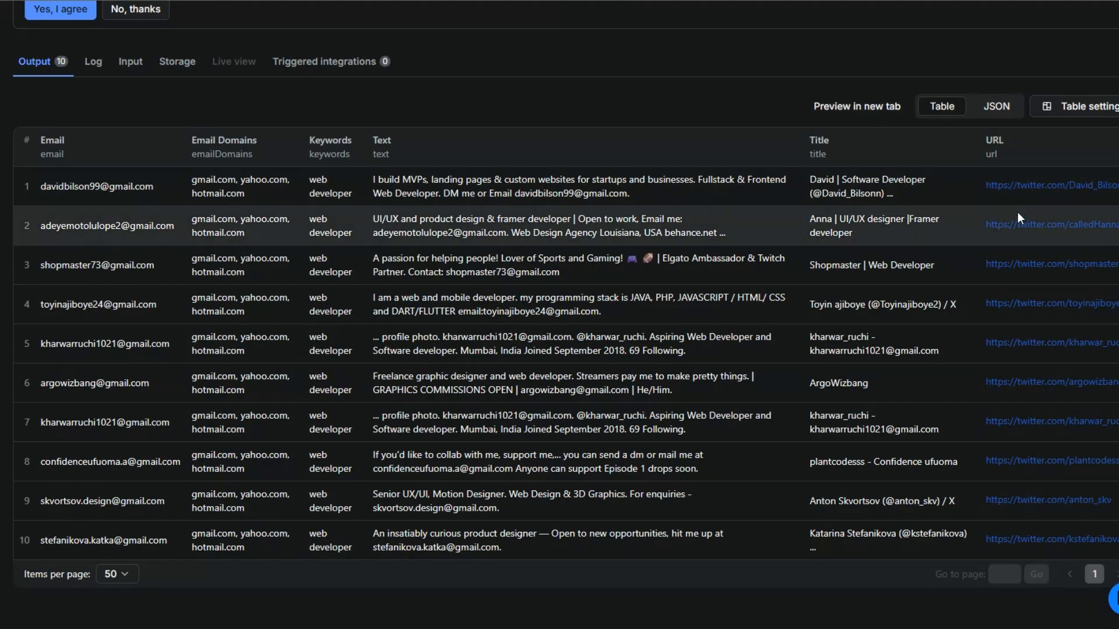
pyautogui.scroll(4, 1082, 373)
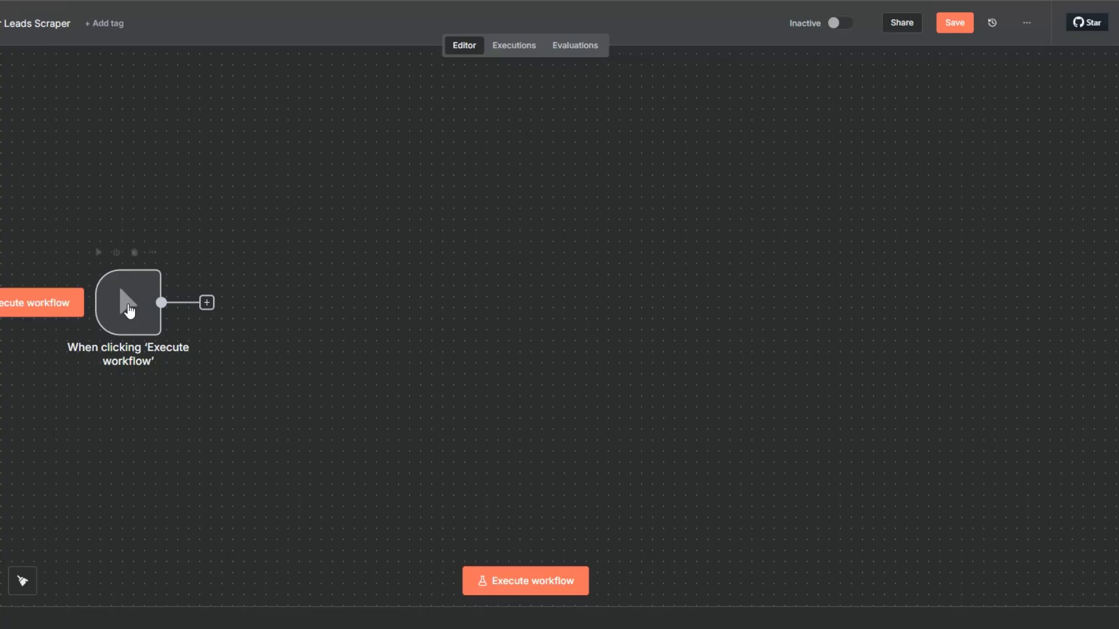
# Step: Switch back to the n8n workflow and add an Apify node with the Run an Actor action after the manual trigger
pyautogui.moveTo(161, 315); pyautogui.dragTo(128, 326)
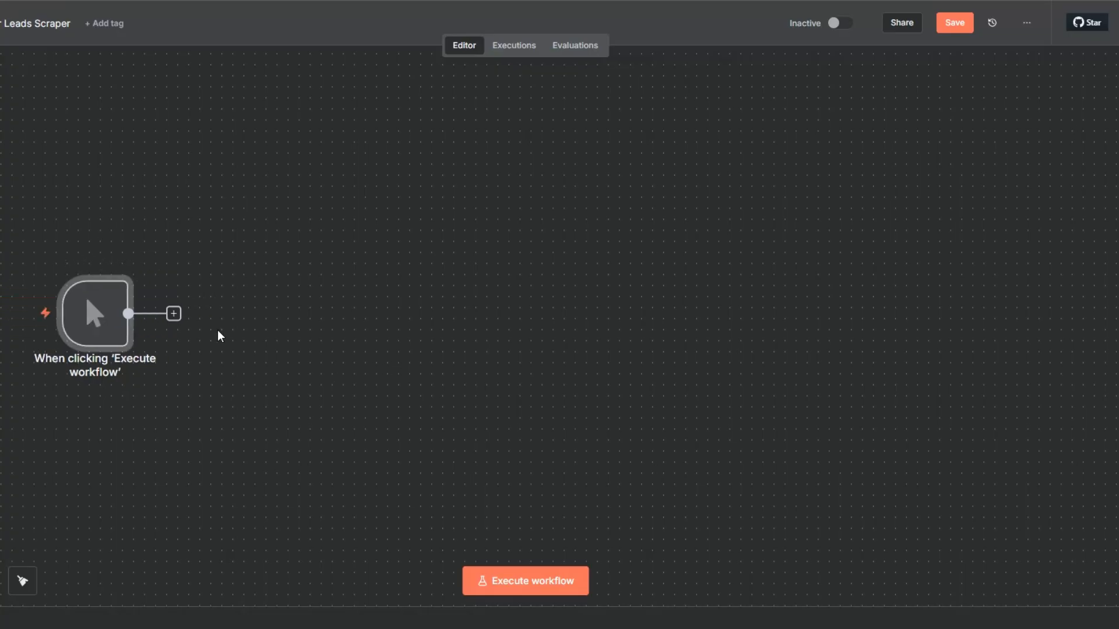
pyautogui.click(173, 314)
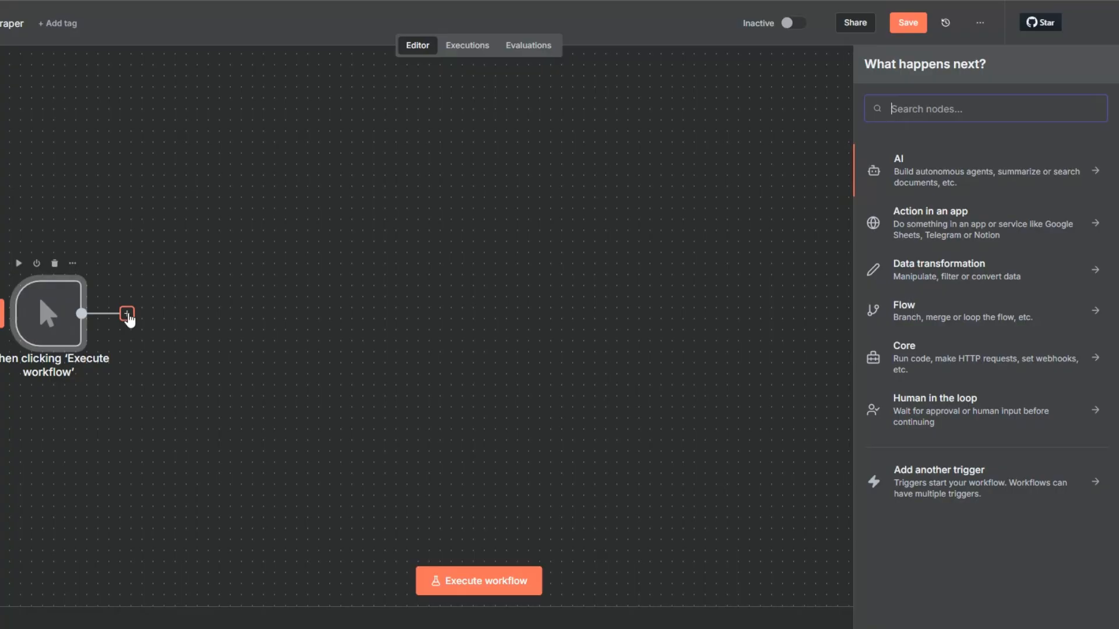
pyautogui.write('ap')
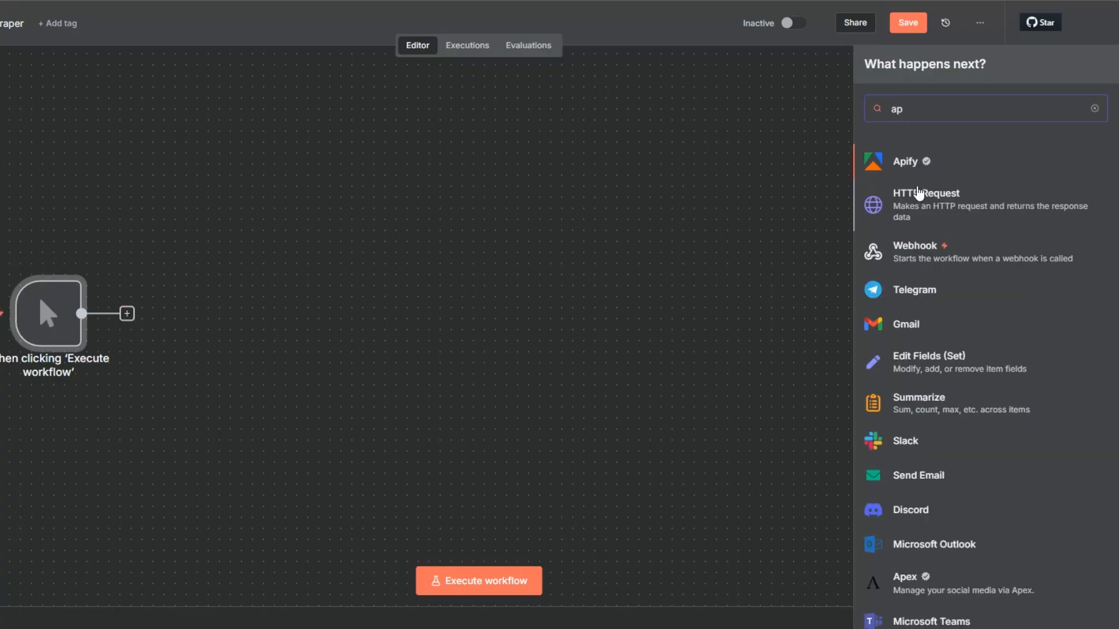
pyautogui.click(915, 166)
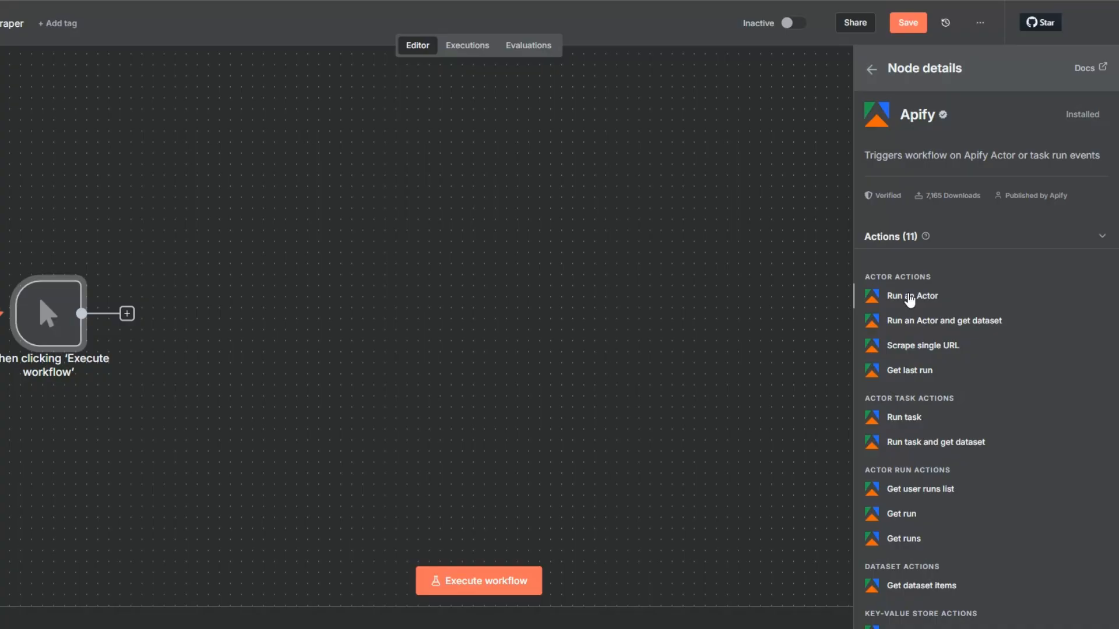
pyautogui.click(910, 298)
pyautogui.click(437, 117)
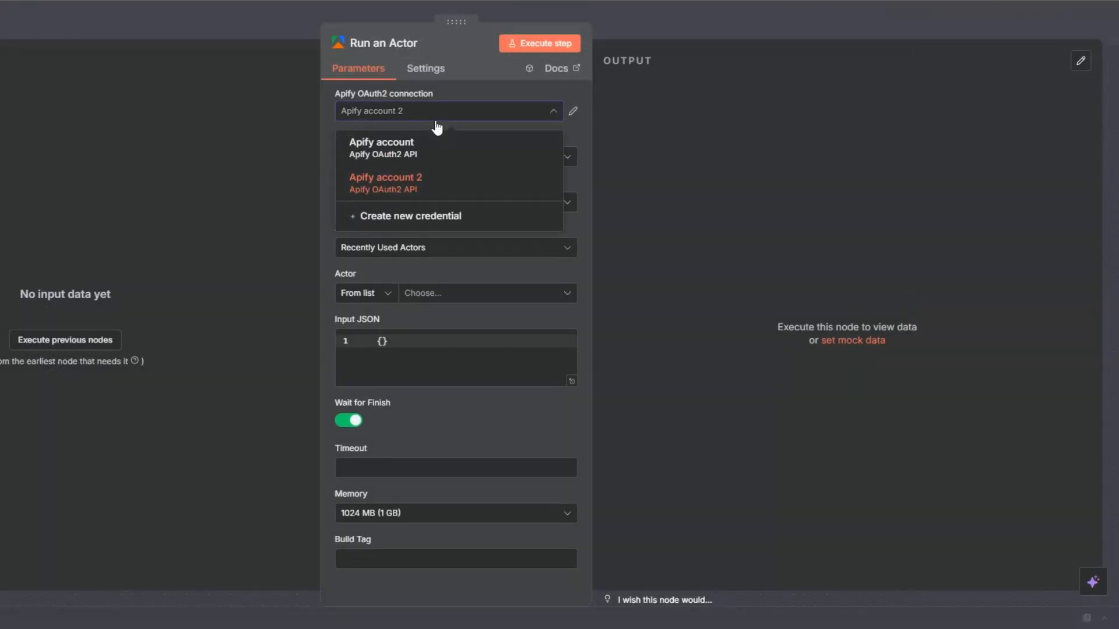
pyautogui.click(437, 217)
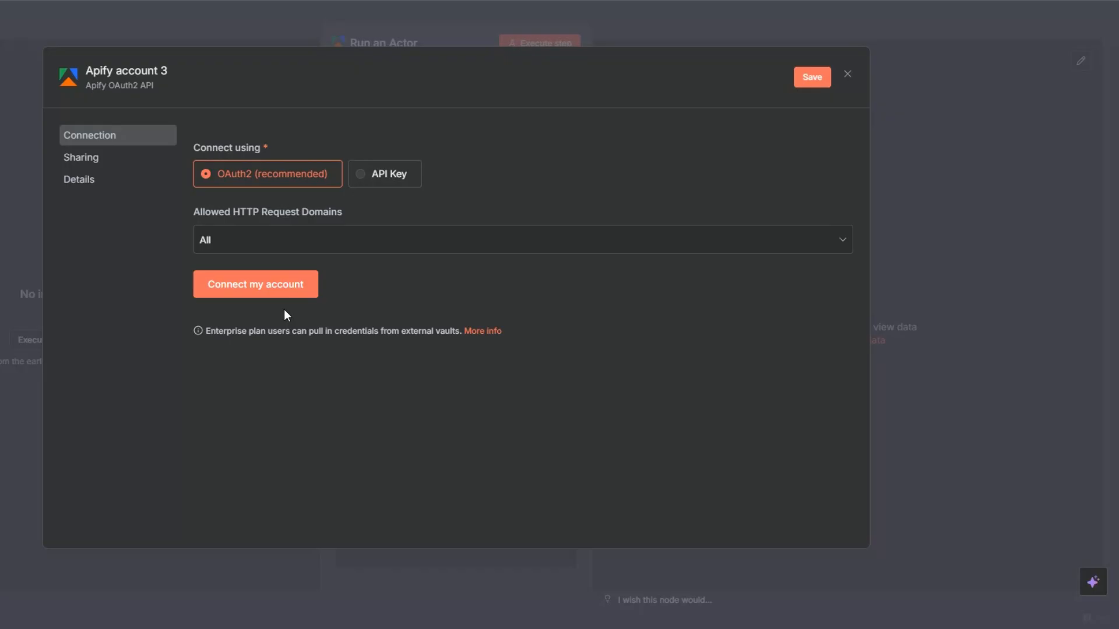
pyautogui.click(847, 74)
pyautogui.click(504, 349)
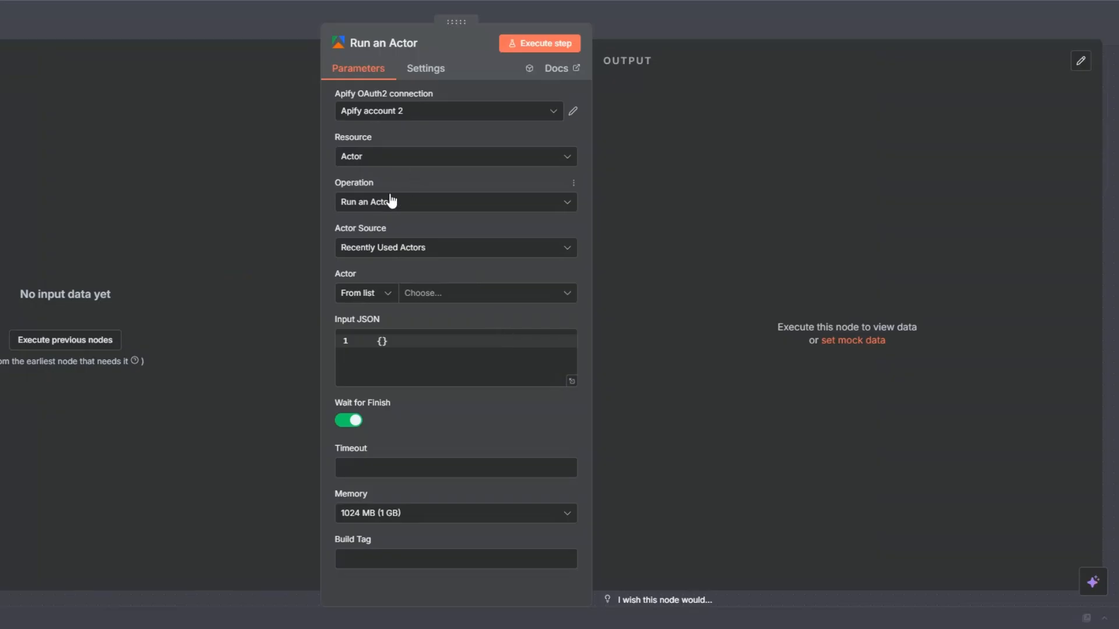
# Step: Choose Twitter Email Scraper as the node's actor and open its Input JSON as an expression in the expanded editor
pyautogui.click(426, 297)
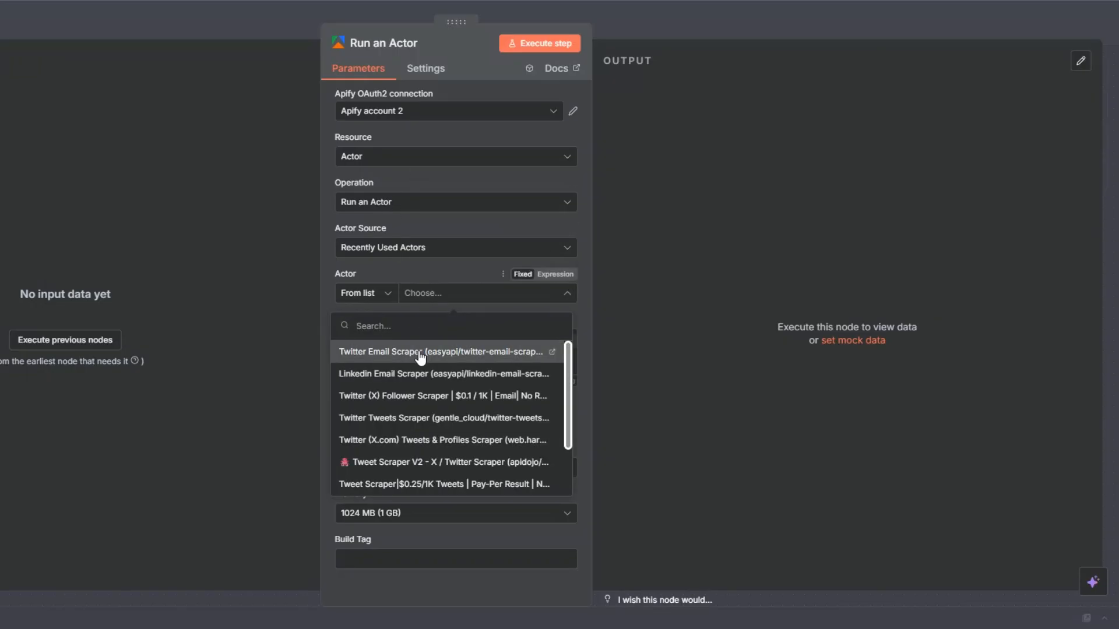
pyautogui.click(419, 351)
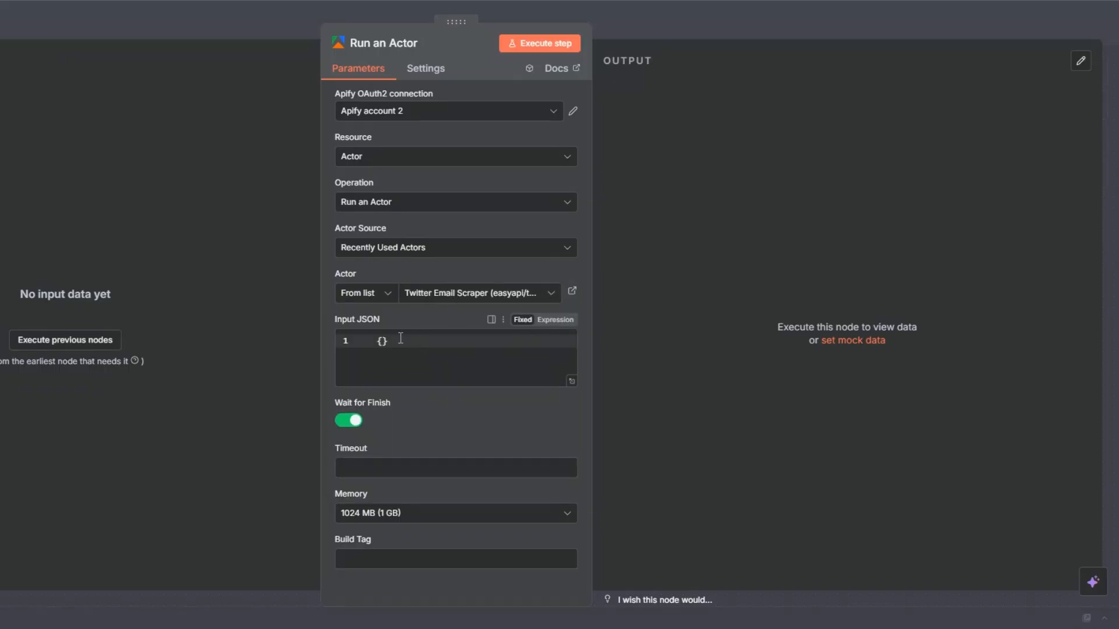
pyautogui.click(556, 320)
pyautogui.click(571, 342)
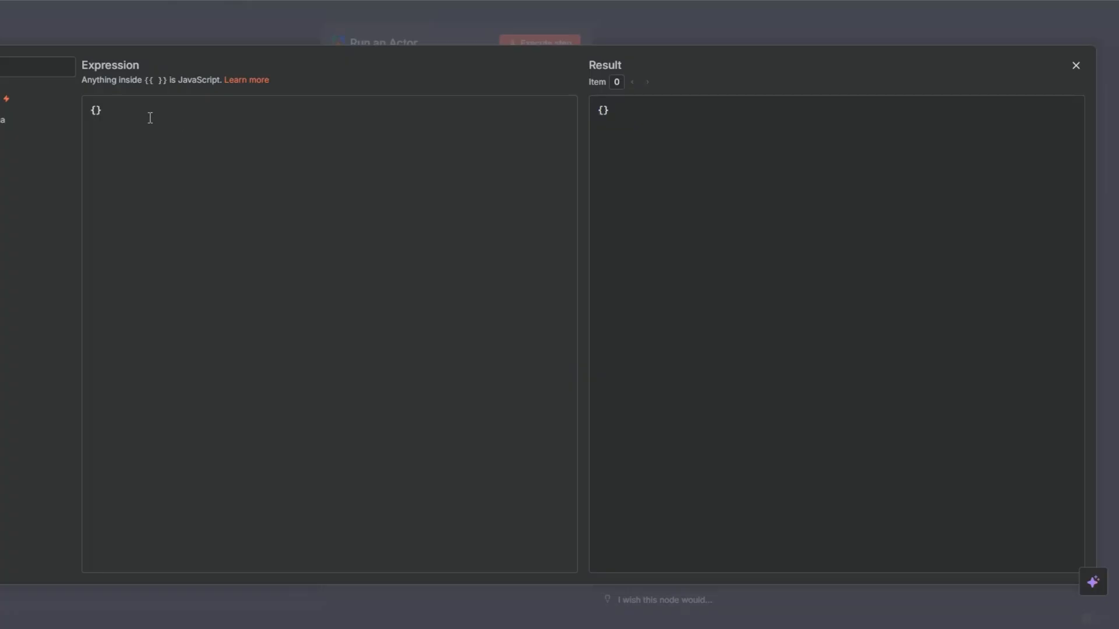
pyautogui.click(87, 110)
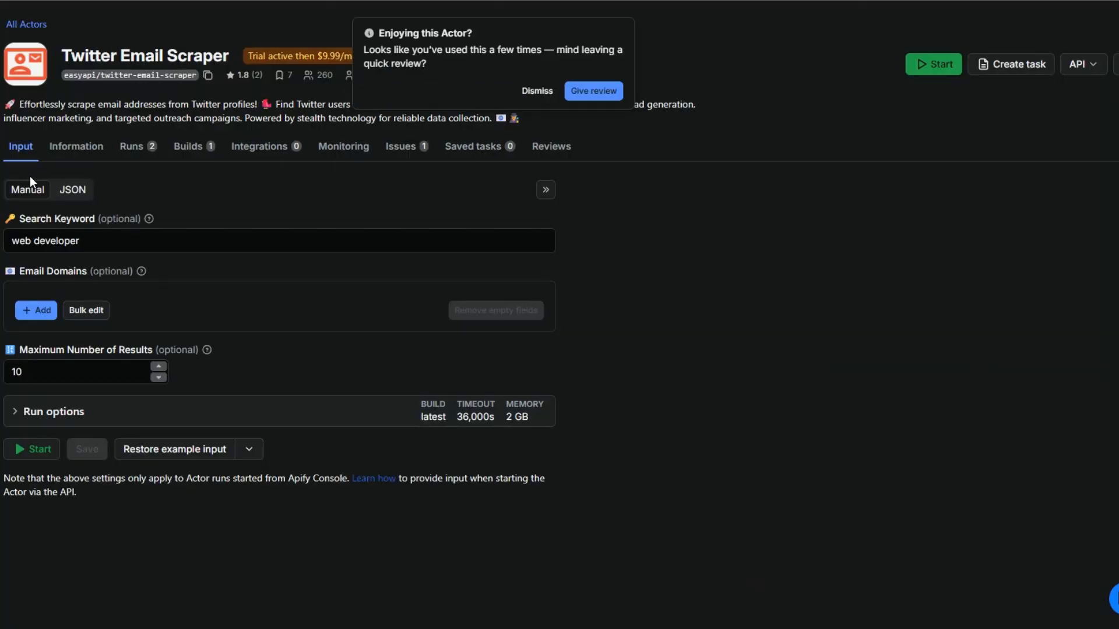
# Step: Replace the Input JSON expression with the JSON input copied from the Twitter Email Scraper page in Apify and execute the node
pyautogui.click(72, 189)
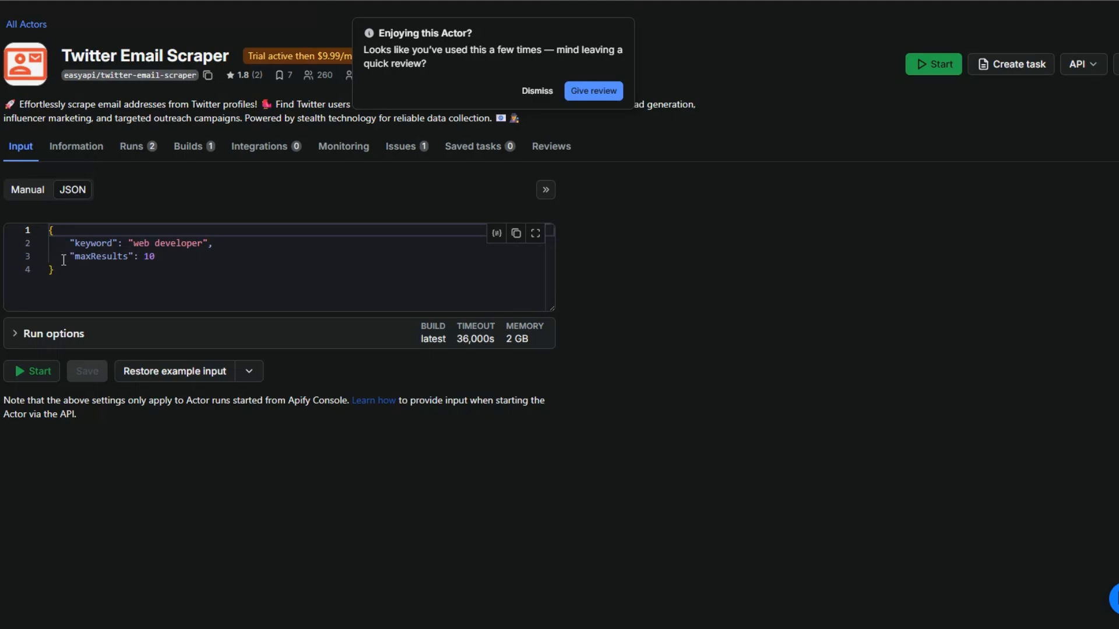
pyautogui.moveTo(51, 230); pyautogui.dragTo(61, 294)
pyautogui.rightClick(75, 252)
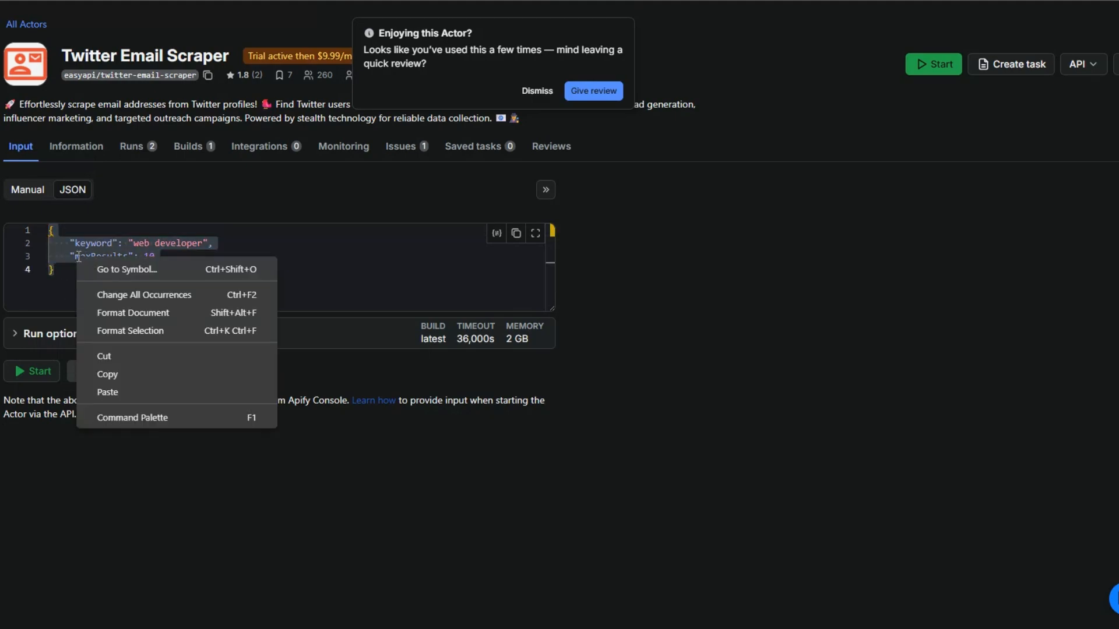
pyautogui.click(124, 374)
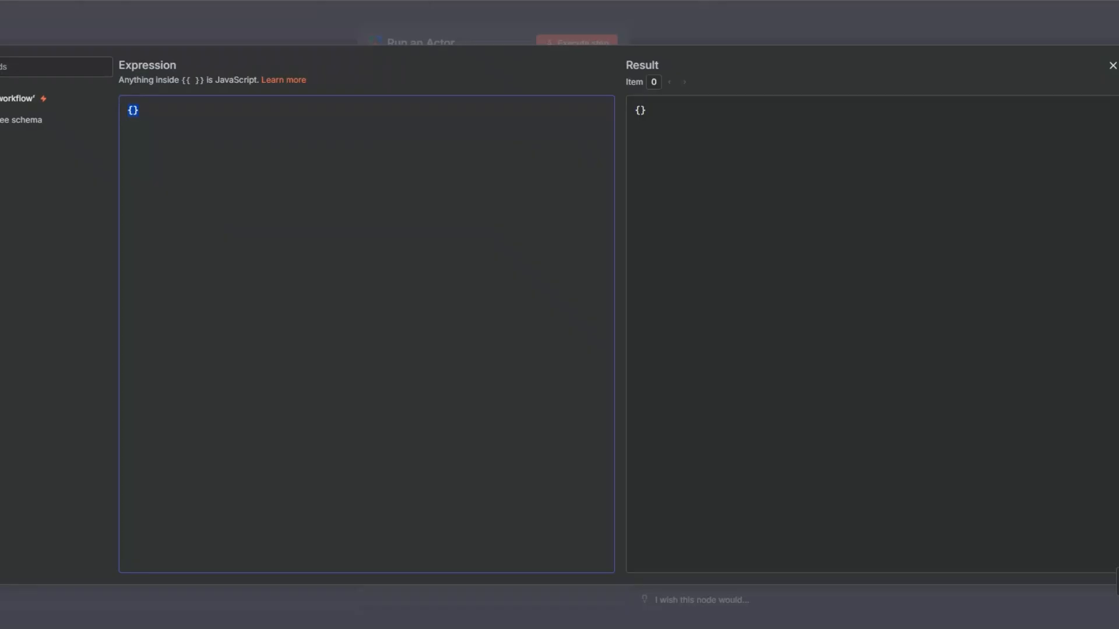
pyautogui.hotkey('ctrl', 'v')
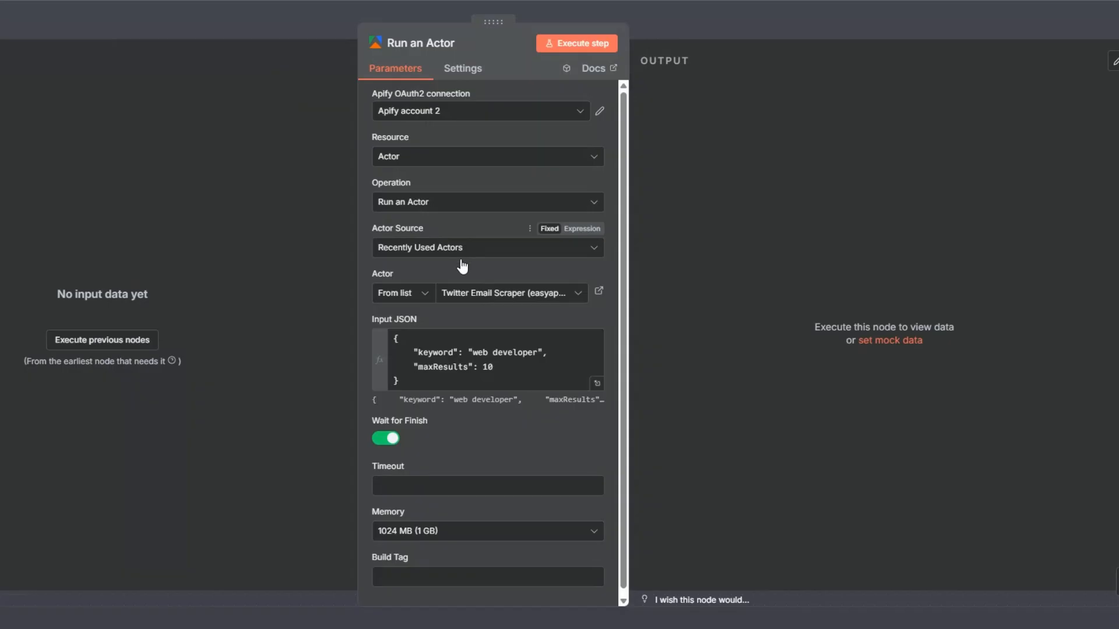
pyautogui.click(593, 44)
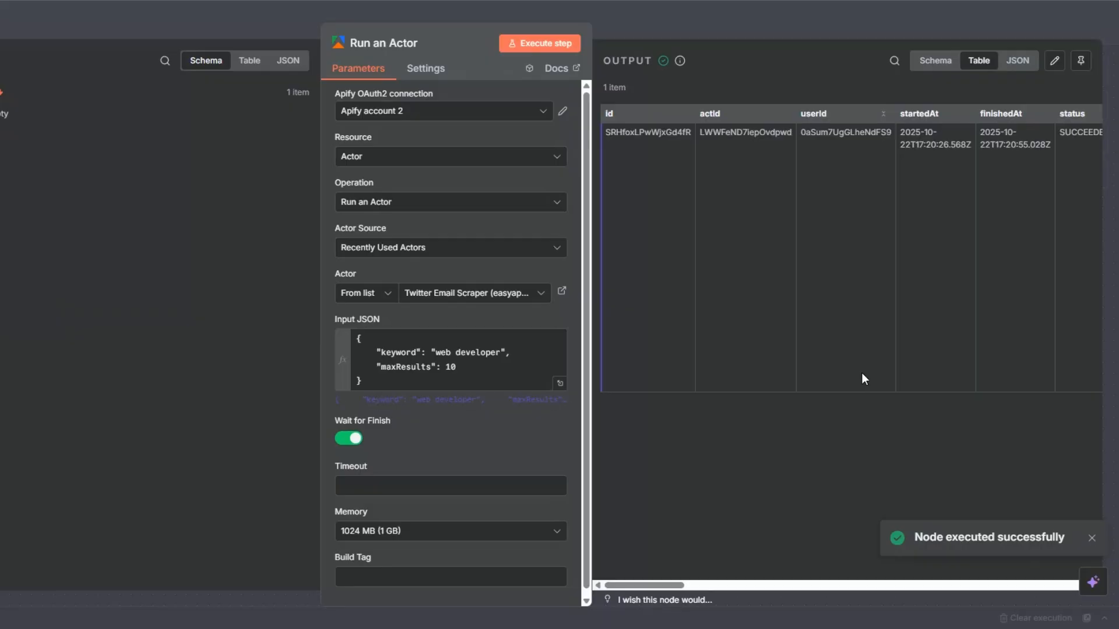
# Step: View the Run an Actor output as a schema, look through its fields down to defaultDatasetId, and close the node
pyautogui.click(936, 62)
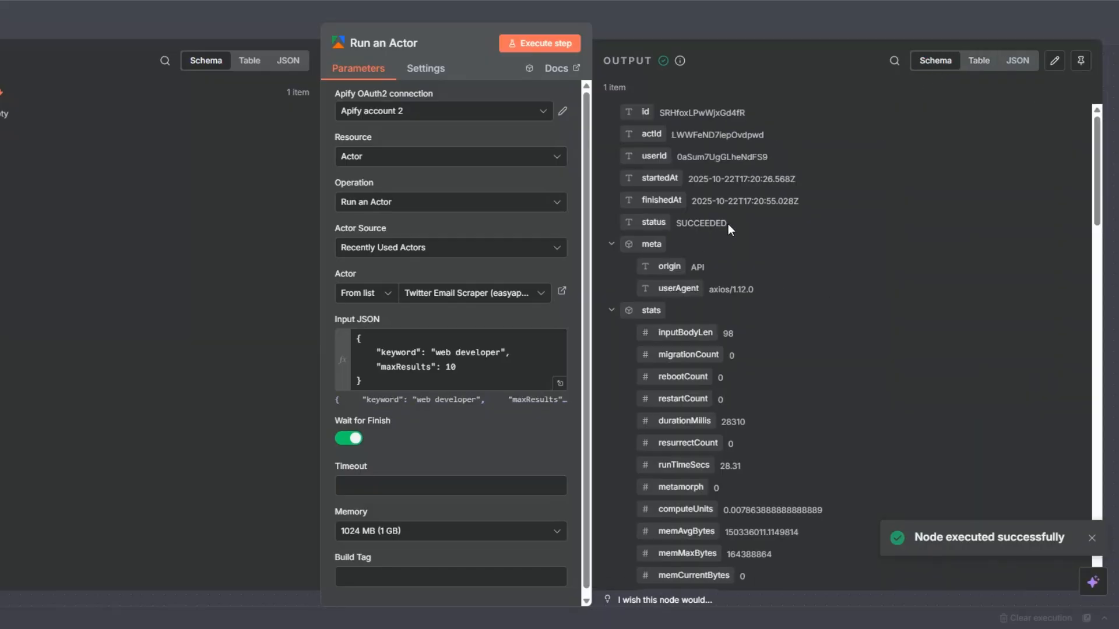
pyautogui.scroll(-10, 728, 224)
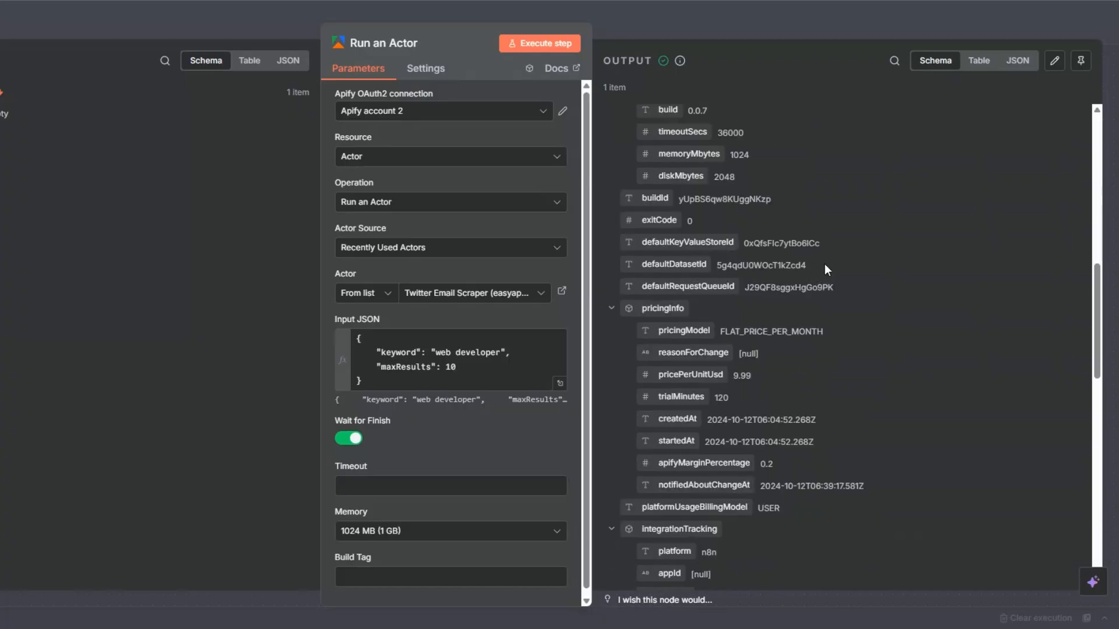
pyautogui.press('Escape')
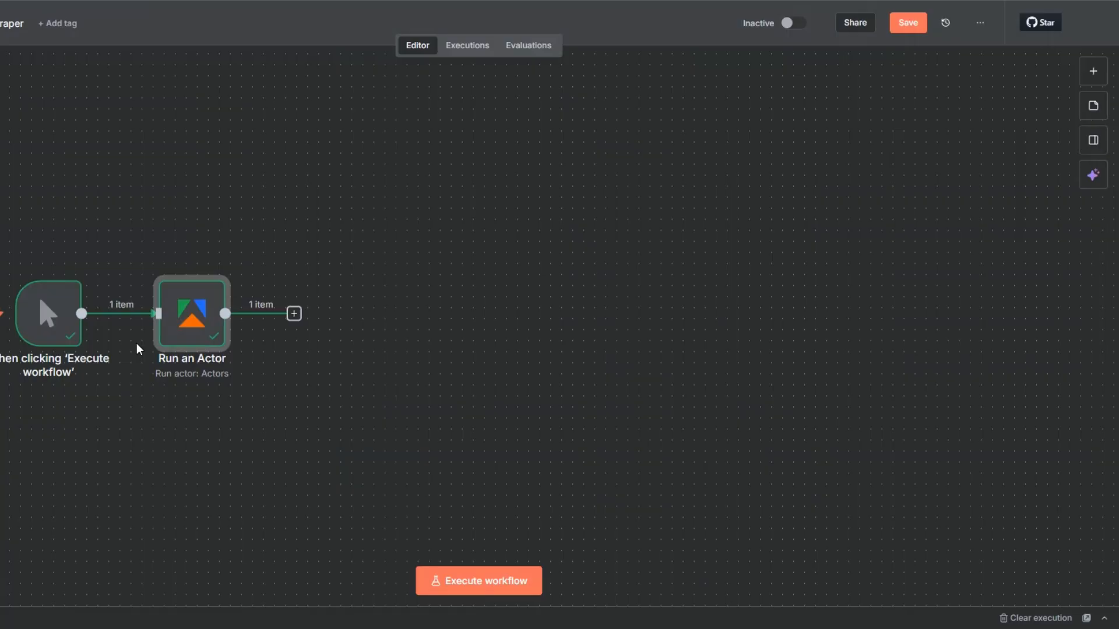
# Step: Add an Apify node with the Get dataset items action after the Run an Actor node
pyautogui.click(294, 315)
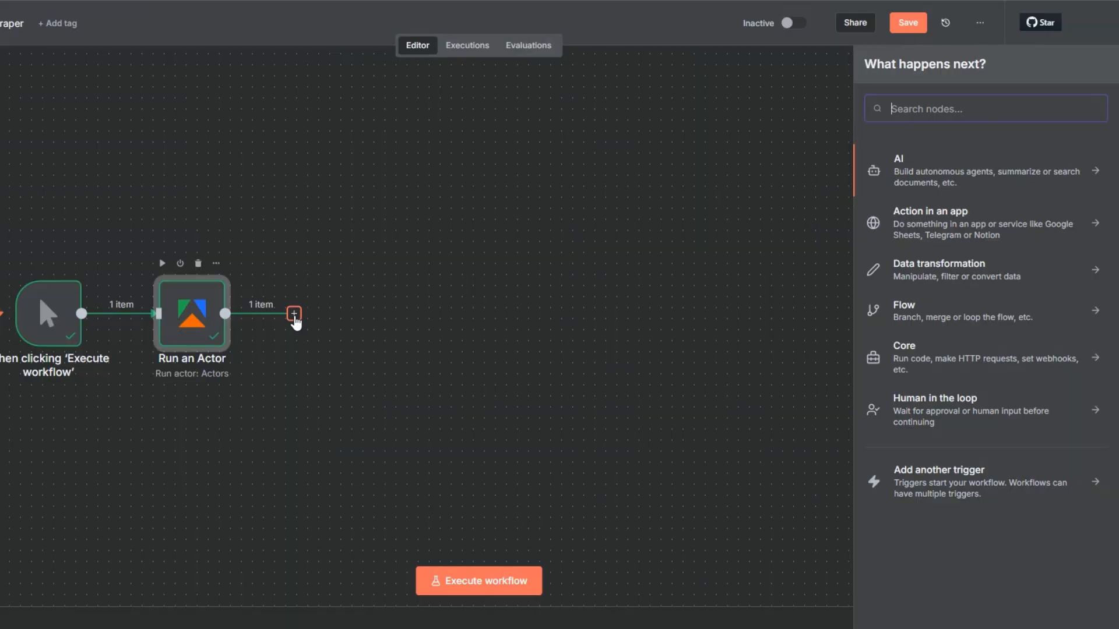
pyautogui.write('apify')
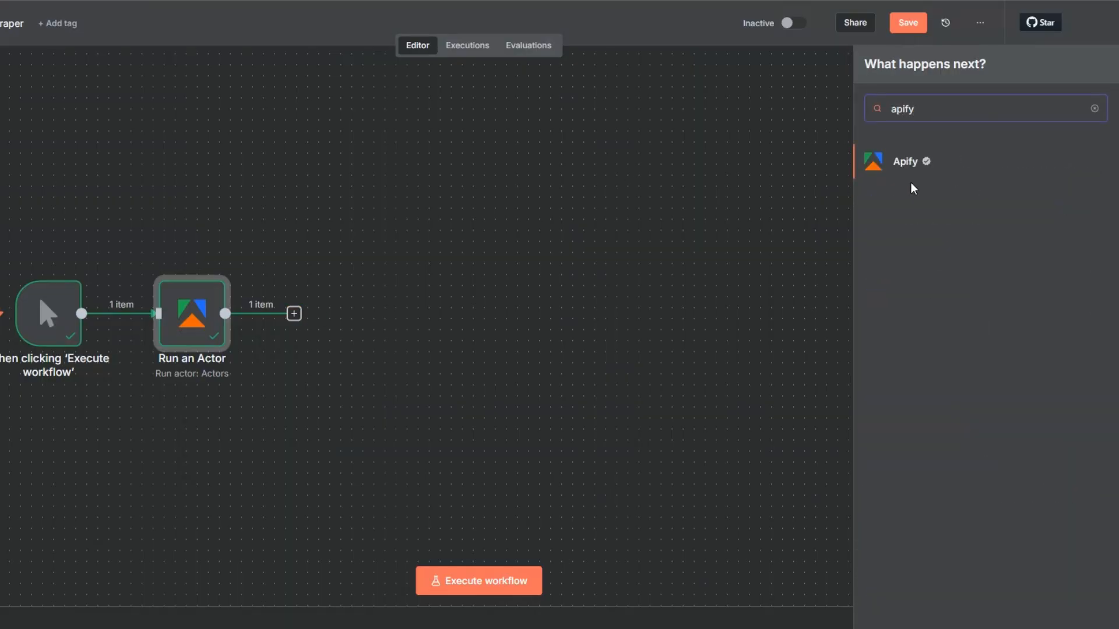
pyautogui.click(911, 167)
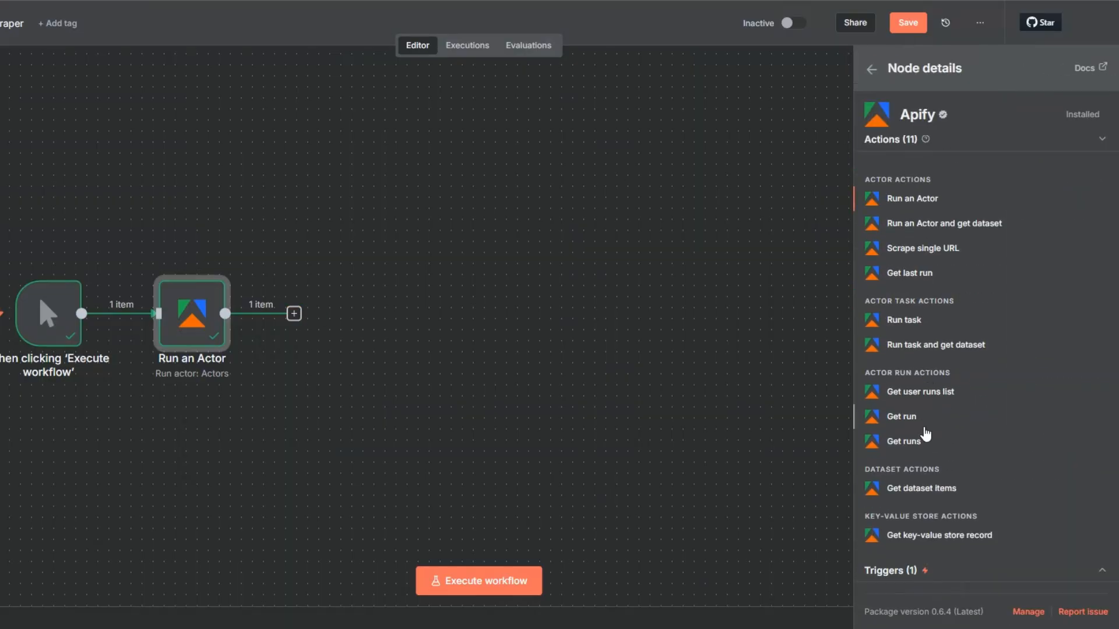
pyautogui.click(925, 489)
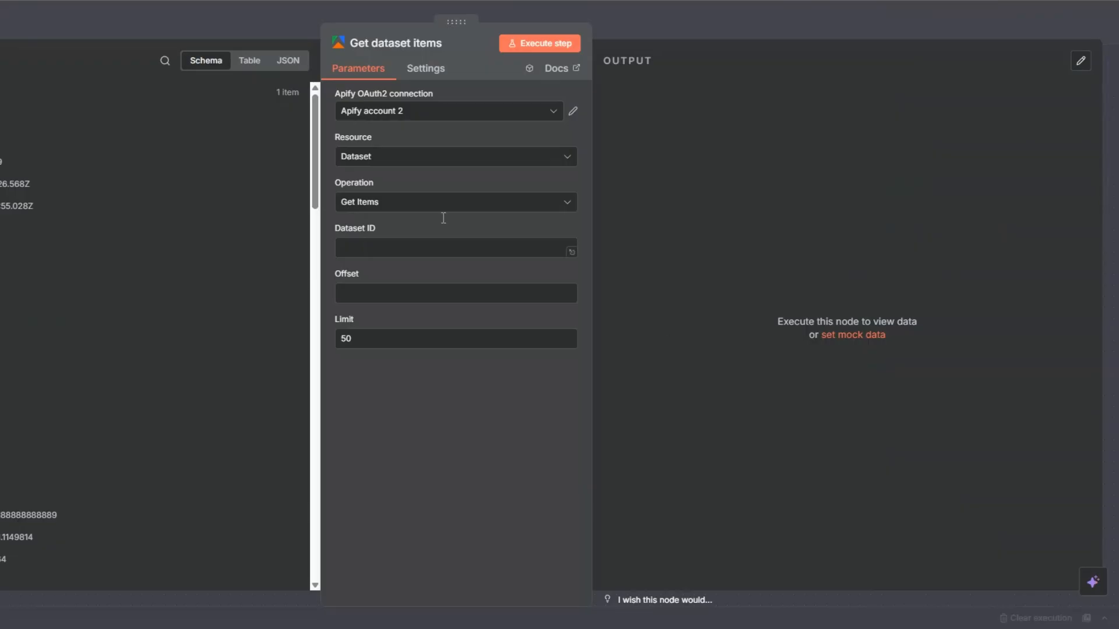
# Step: Map the Dataset ID to {{ $json.defaultDatasetId }} from the actor run, execute the node, and return to the canvas
pyautogui.click(356, 254)
pyautogui.scroll(-5, 64, 305)
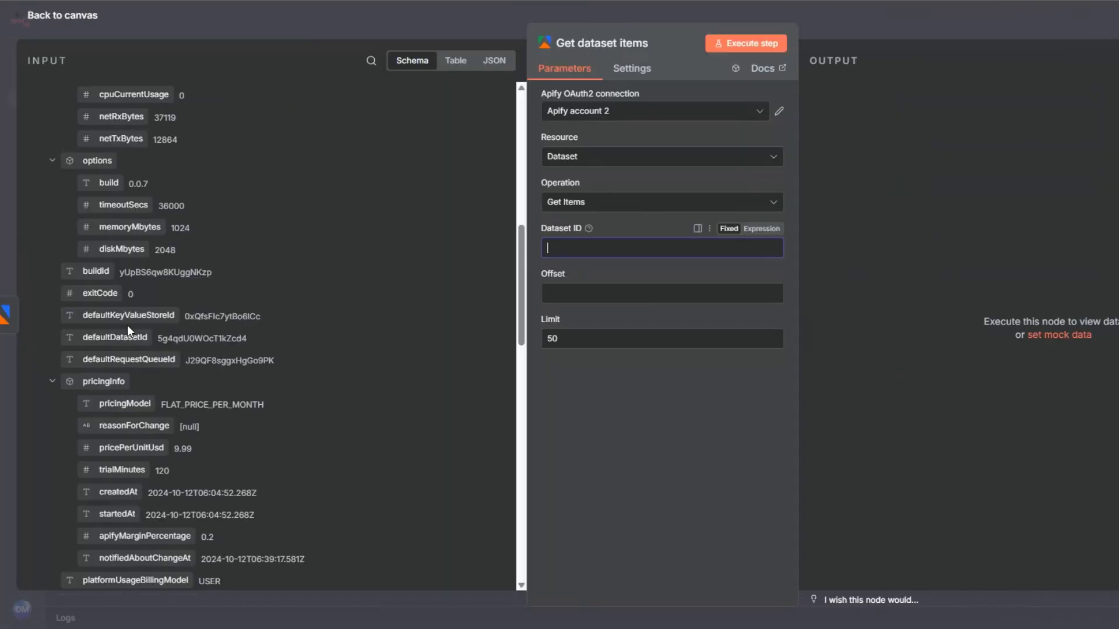
pyautogui.moveTo(127, 332); pyautogui.dragTo(563, 247)
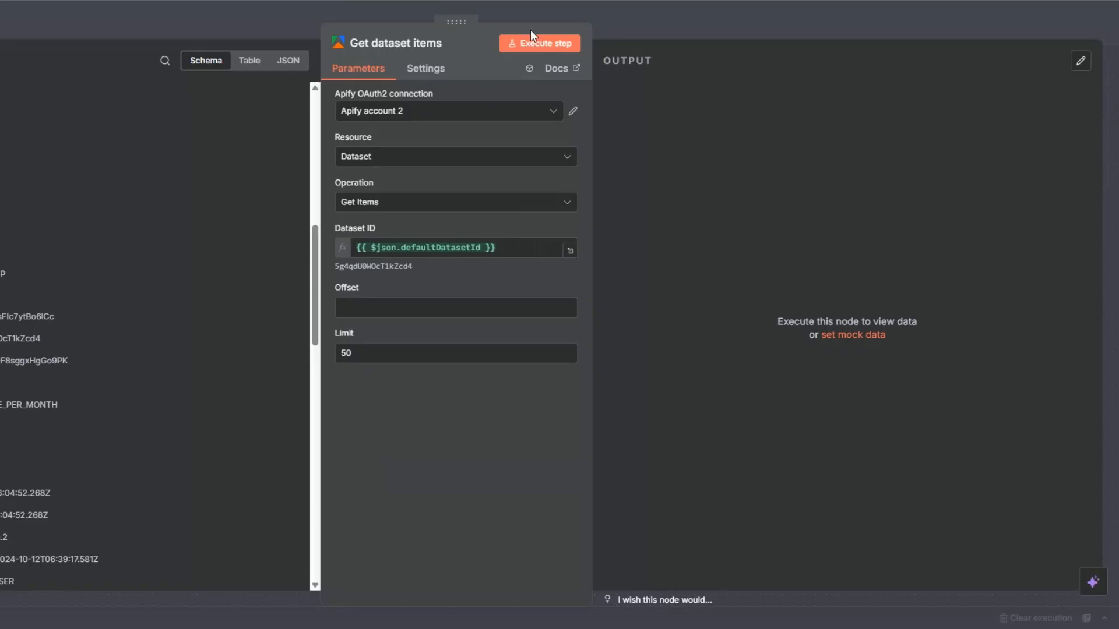
pyautogui.click(734, 41)
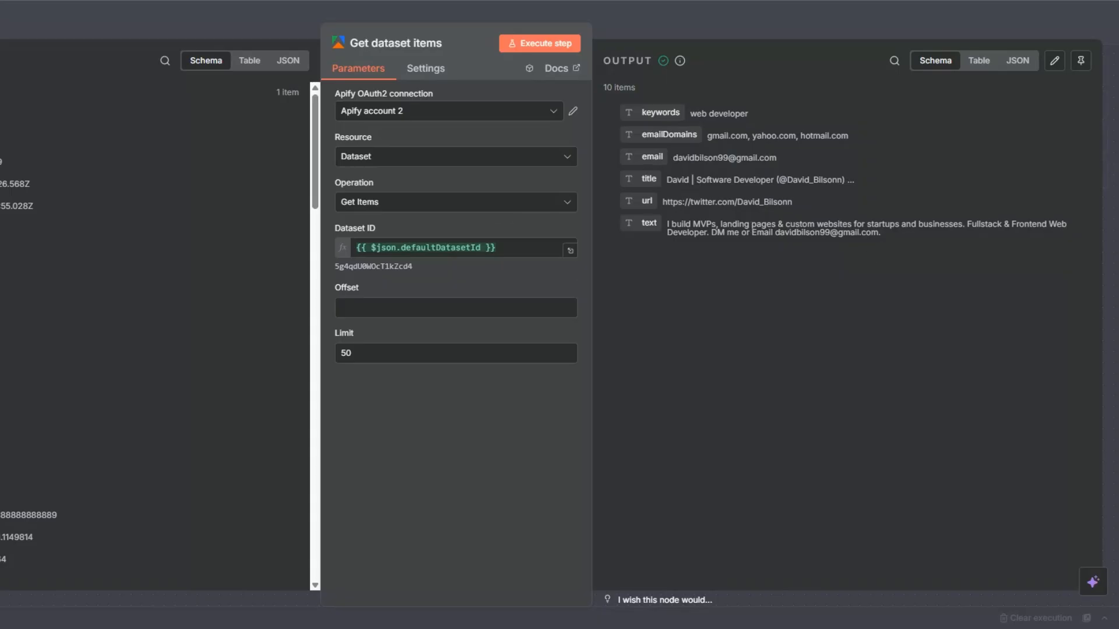
pyautogui.press('Escape')
# Step: Rename the Run an Actor node as Twitter Leads Scraper
pyautogui.press('F2')
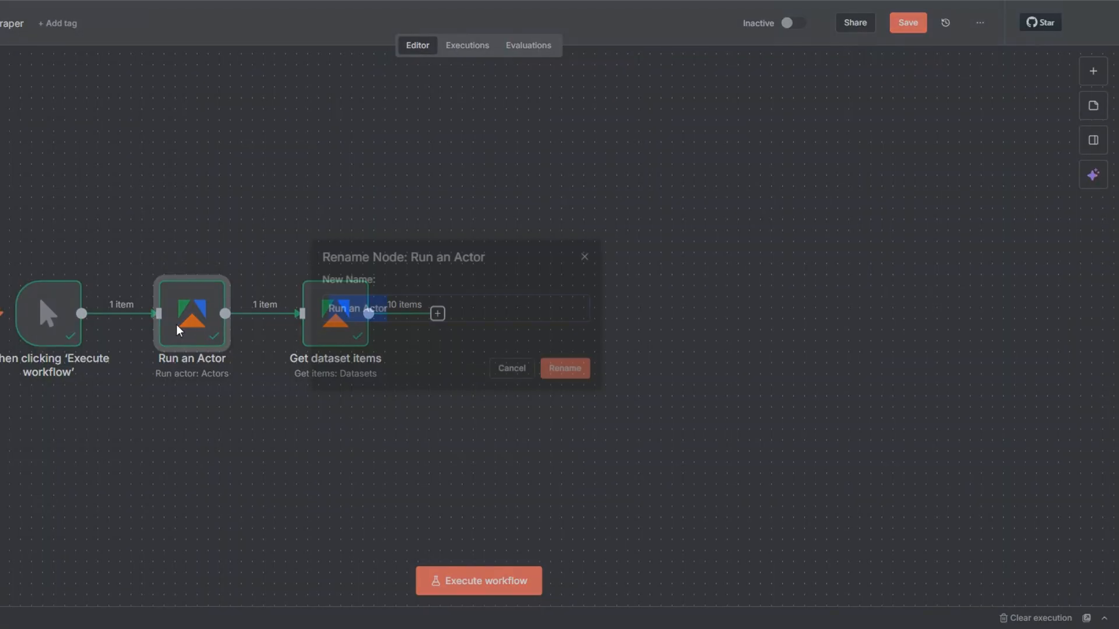
pyautogui.write('Twitter Leads Scraper')
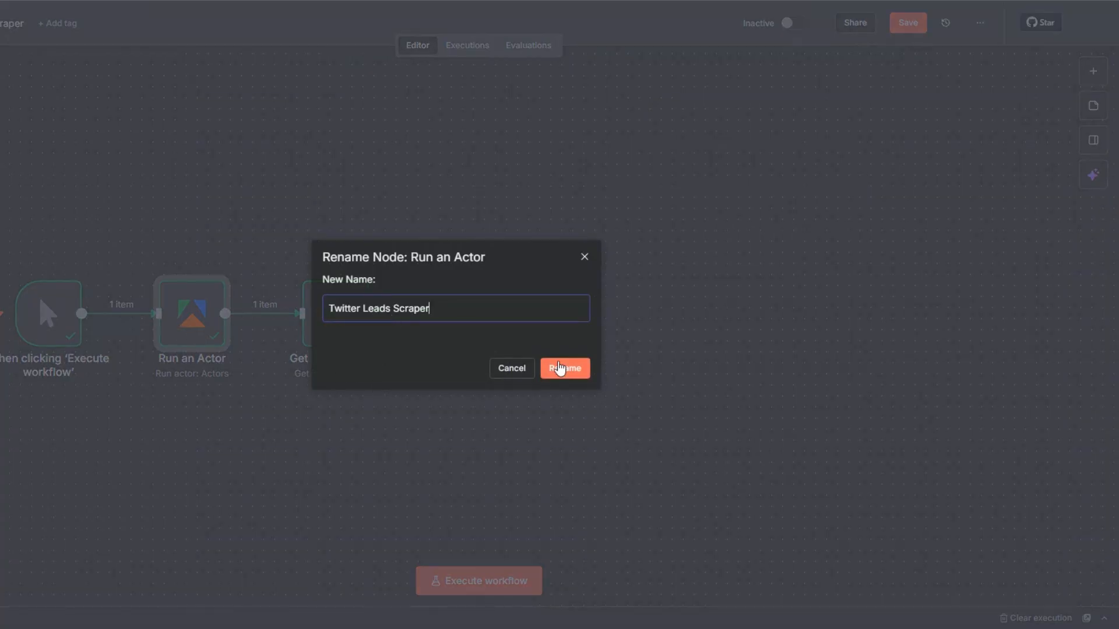
pyautogui.click(560, 368)
# Step: Rename the Get dataset items node as Get Twitter Leads
pyautogui.press('F2')
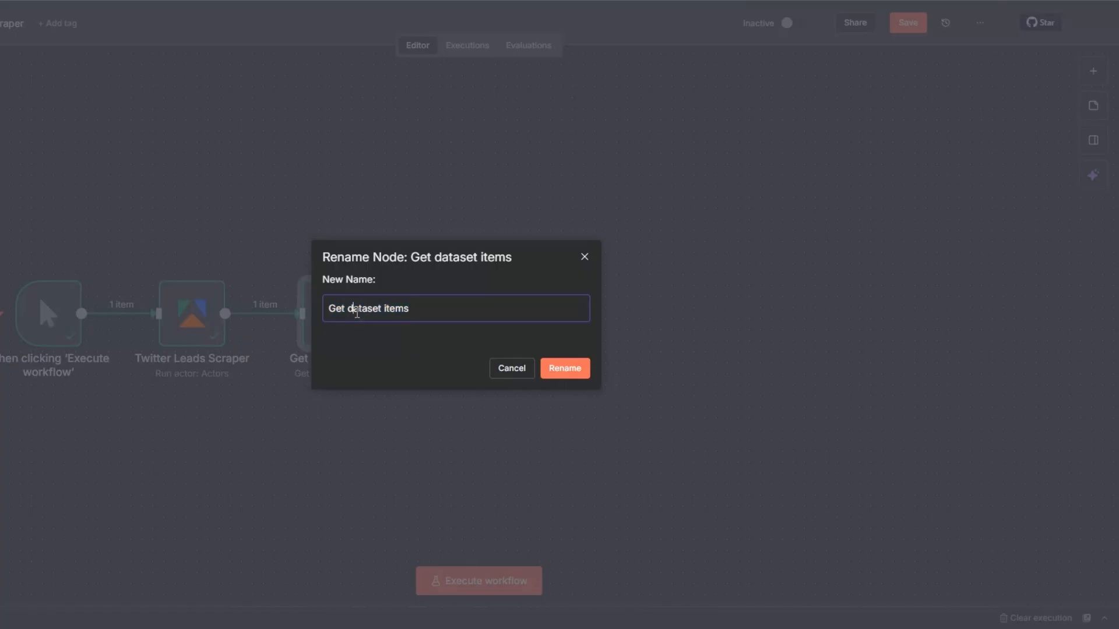
pyautogui.moveTo(349, 309); pyautogui.dragTo(420, 309)
pyautogui.write('Twitter Leads')
pyautogui.click(550, 368)
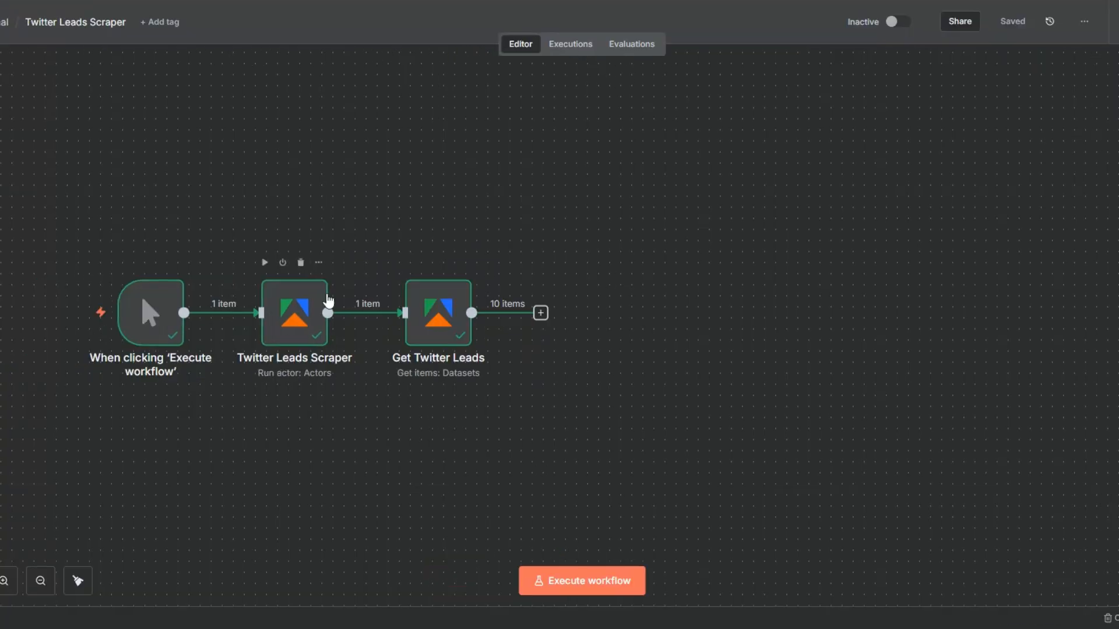
# Step: Review the keyword and maxResults entries in the Twitter Leads Scraper node's Input JSON, including in the expanded expression editor
pyautogui.rightClick(222, 291)
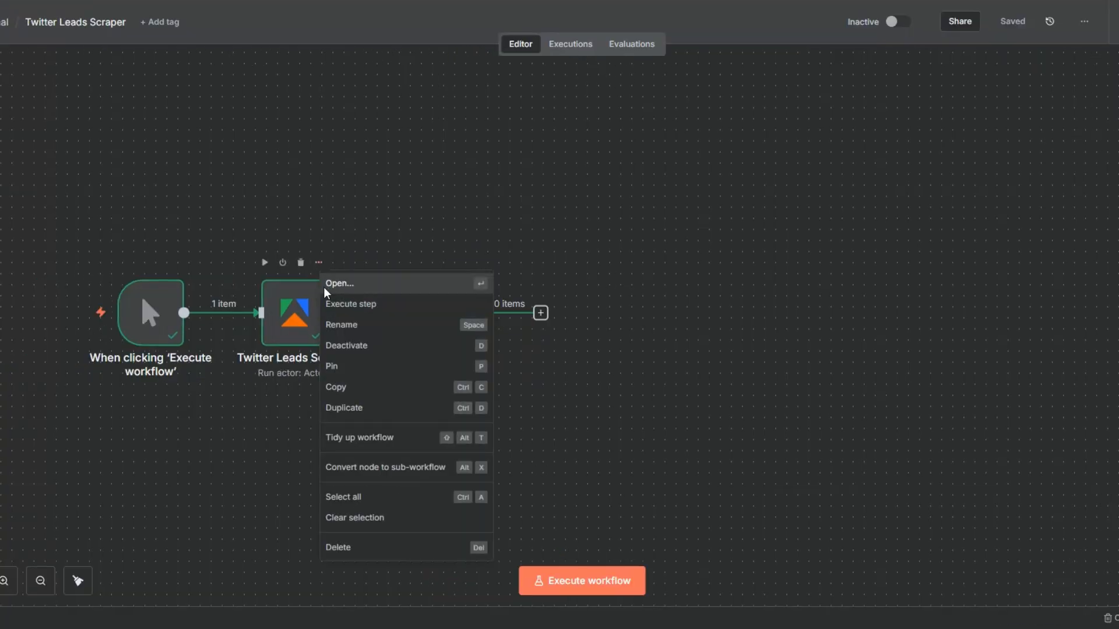
pyautogui.click(330, 289)
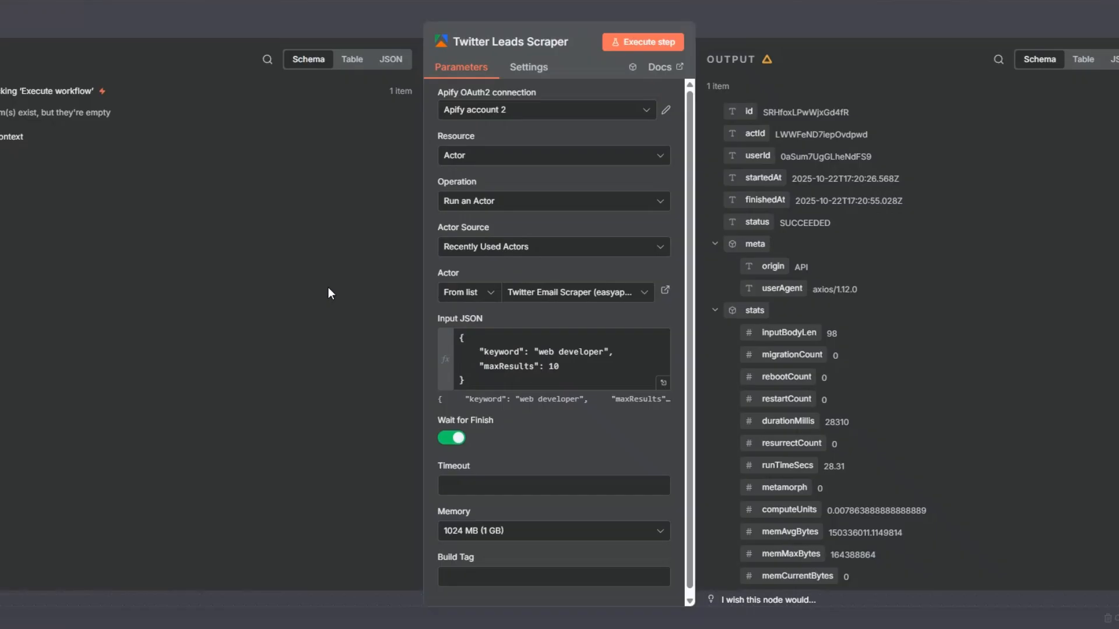
pyautogui.click(664, 382)
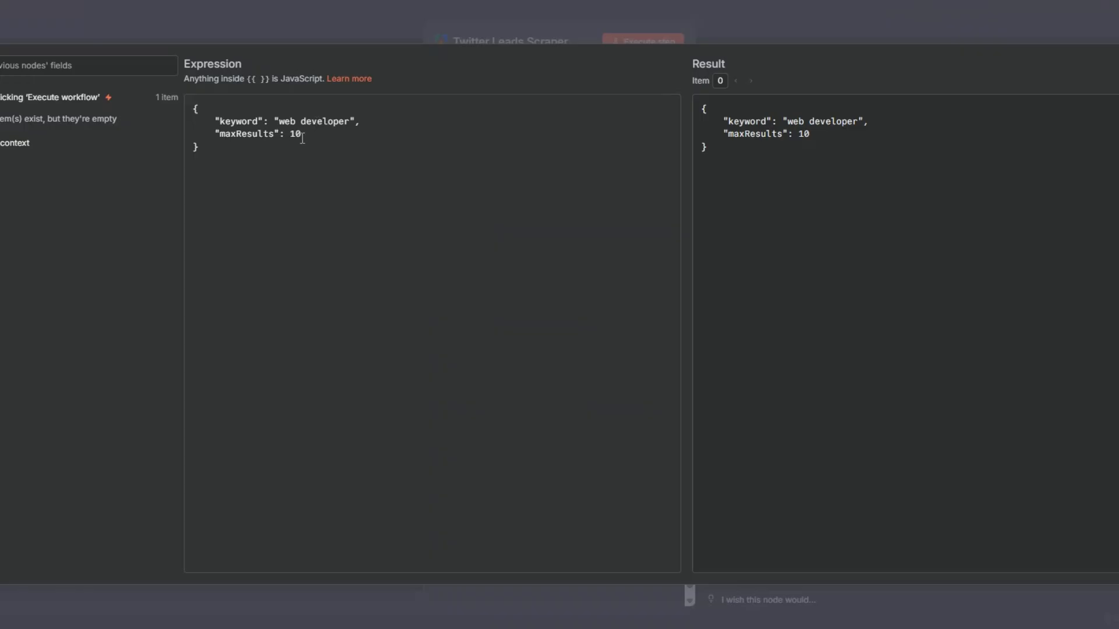
pyautogui.press('Escape')
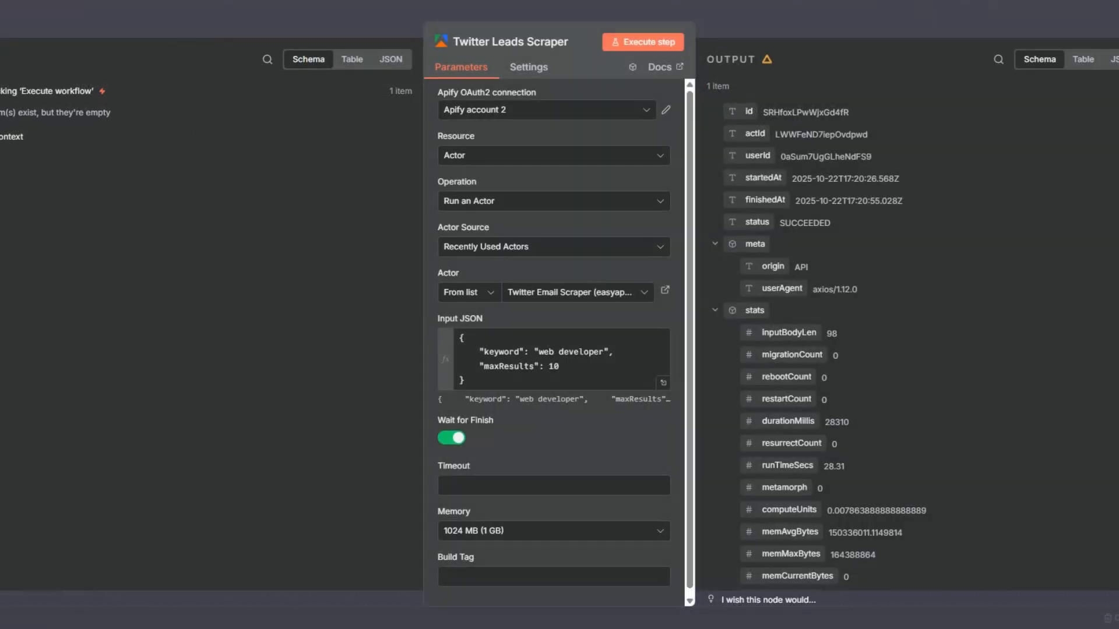
pyautogui.press('Escape')
pyautogui.click(318, 262)
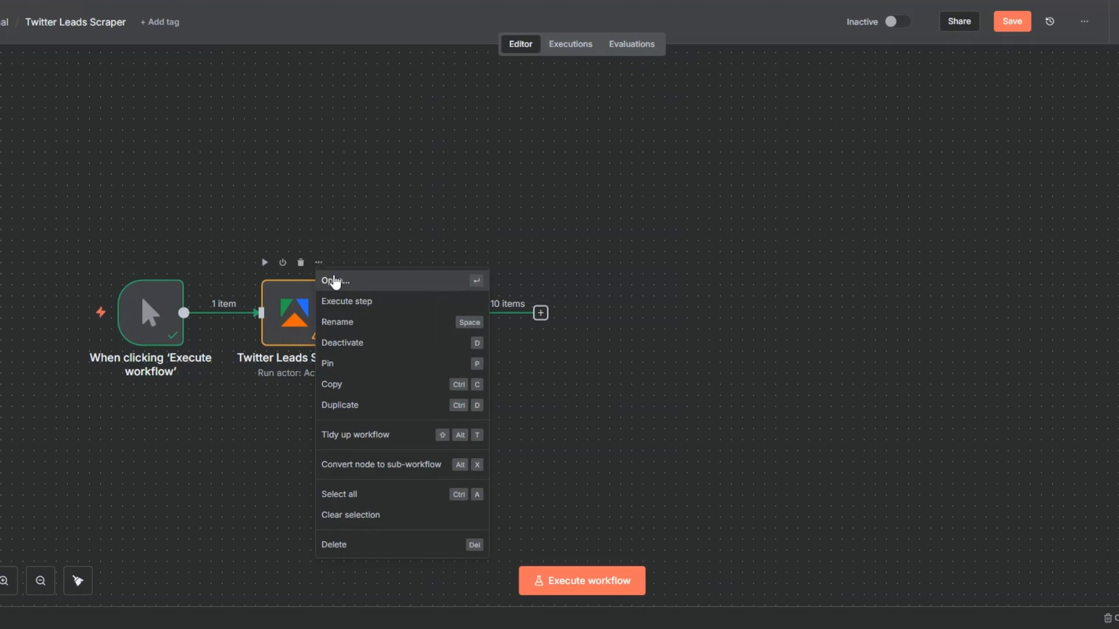
pyautogui.click(334, 292)
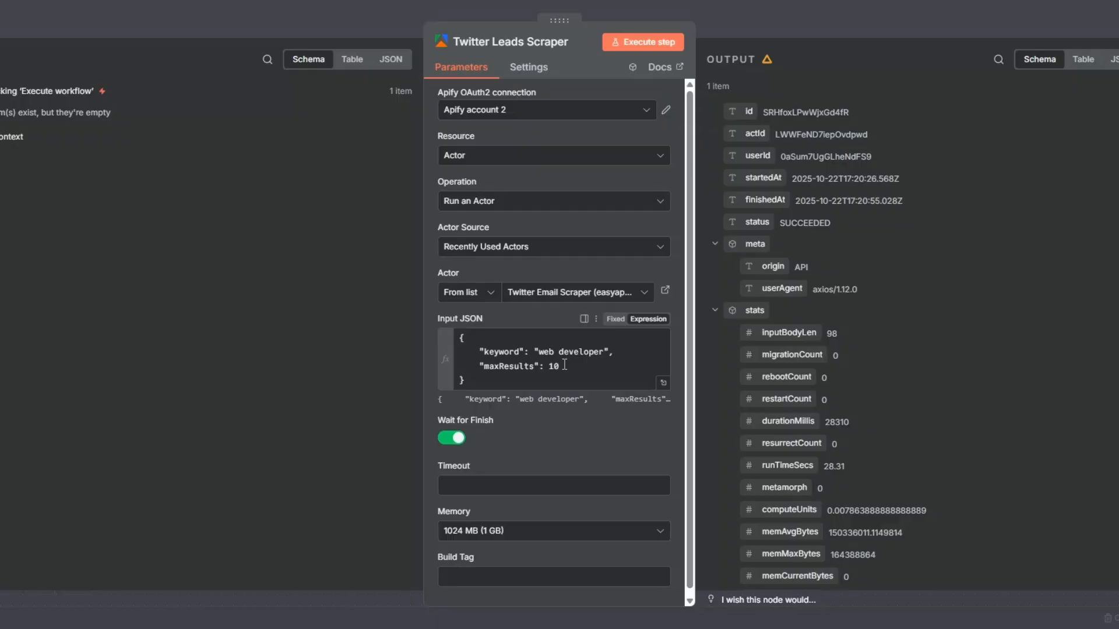
pyautogui.press('Escape')
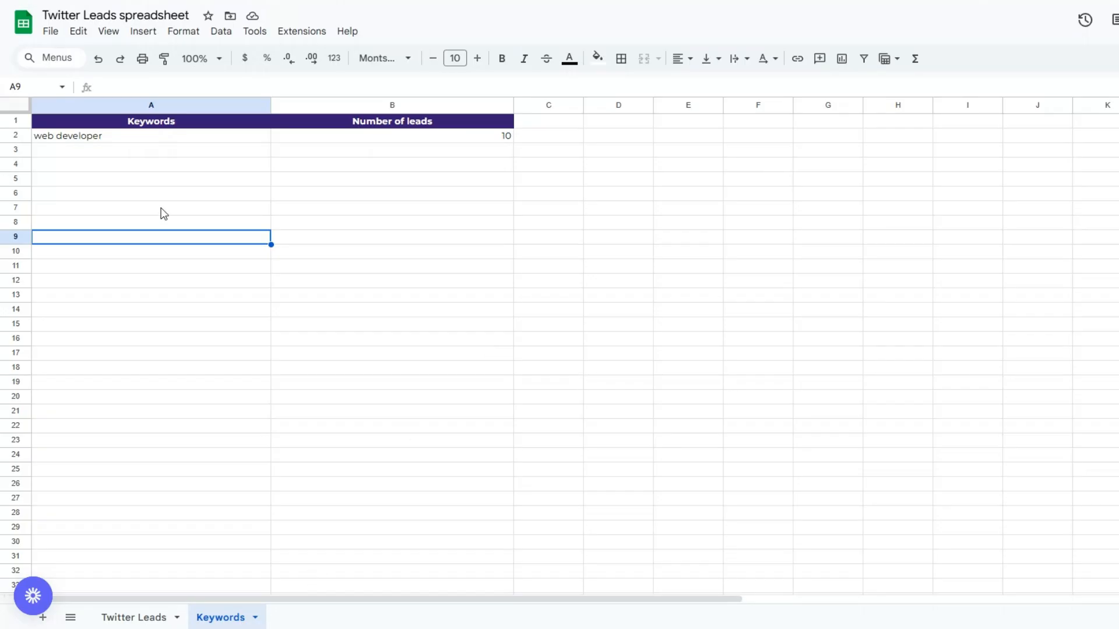
# Step: Switch to the Twitter Leads spreadsheet in Google Sheets and inspect the Keywords and Number of leads values in row 2
pyautogui.click(179, 139)
pyautogui.click(356, 138)
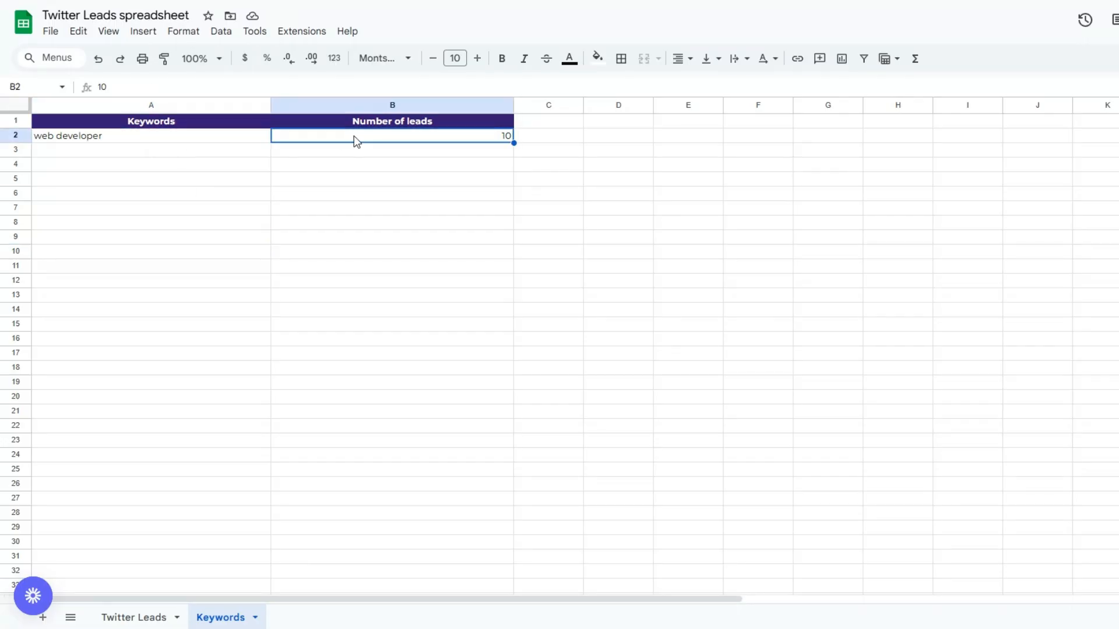
pyautogui.click(333, 198)
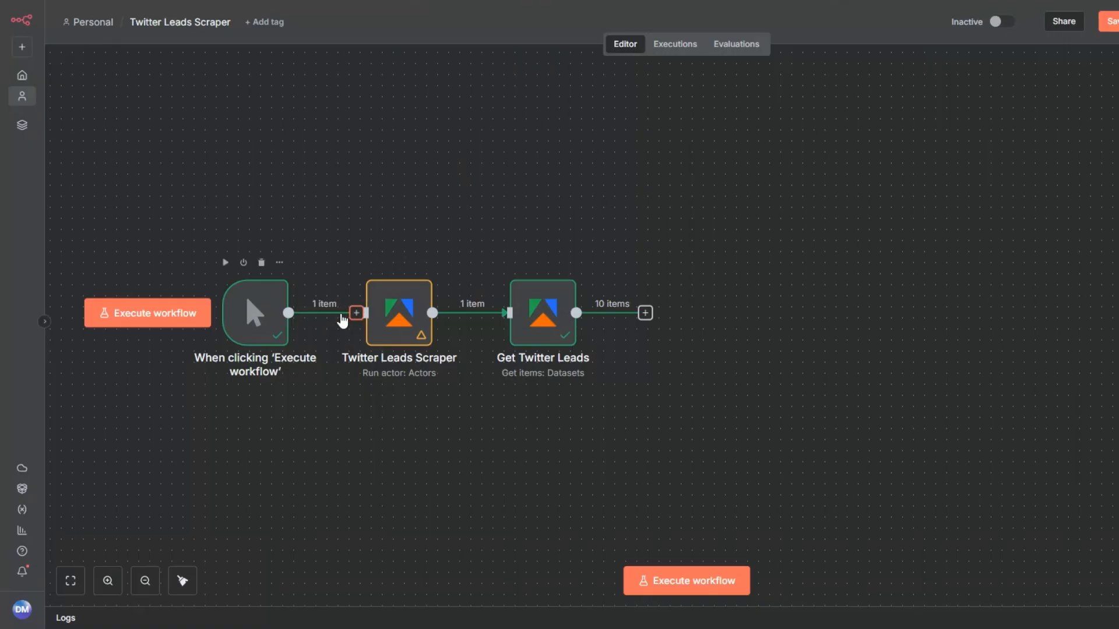
# Step: Switch back to the n8n workflow and add a Google Sheets Get row(s) in sheet node between the trigger and Twitter Leads Scraper
pyautogui.click(362, 315)
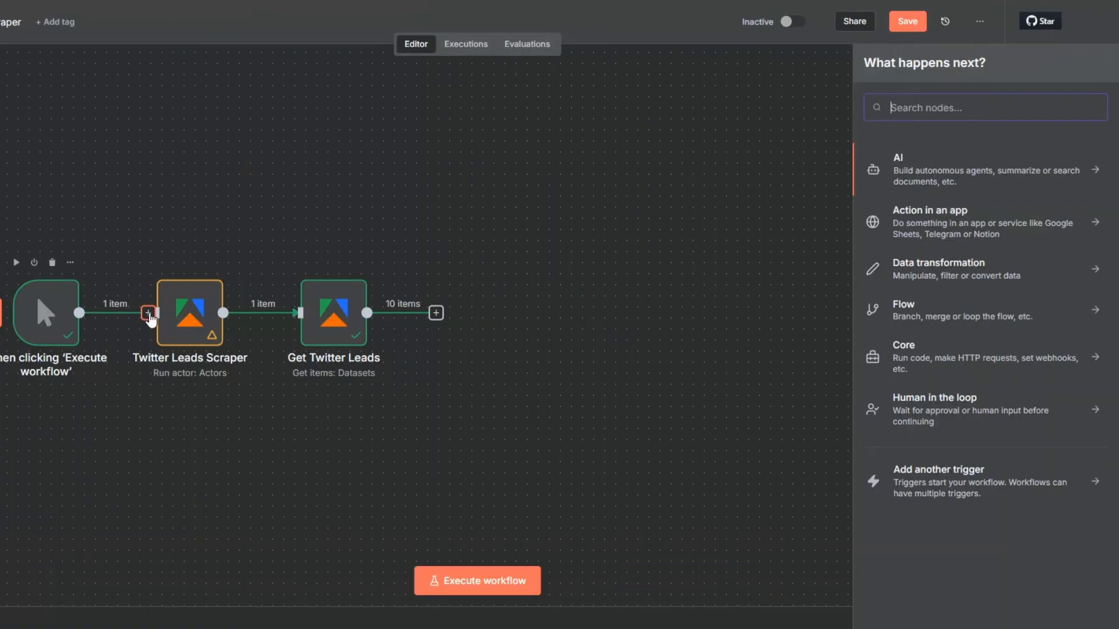
pyautogui.write('goo')
pyautogui.click(915, 168)
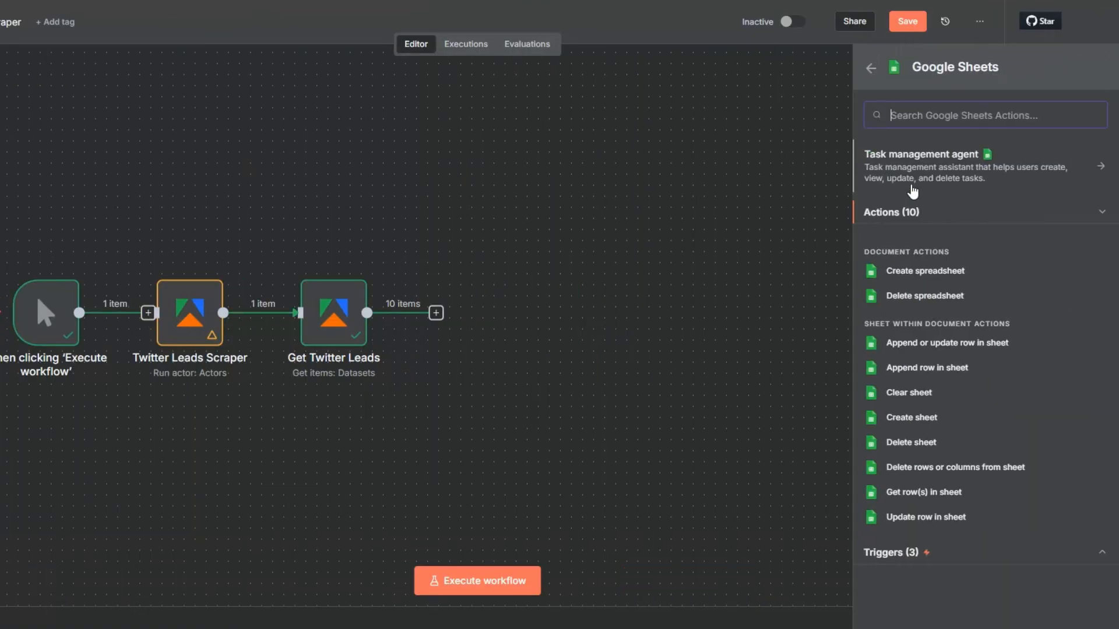
pyautogui.click(921, 492)
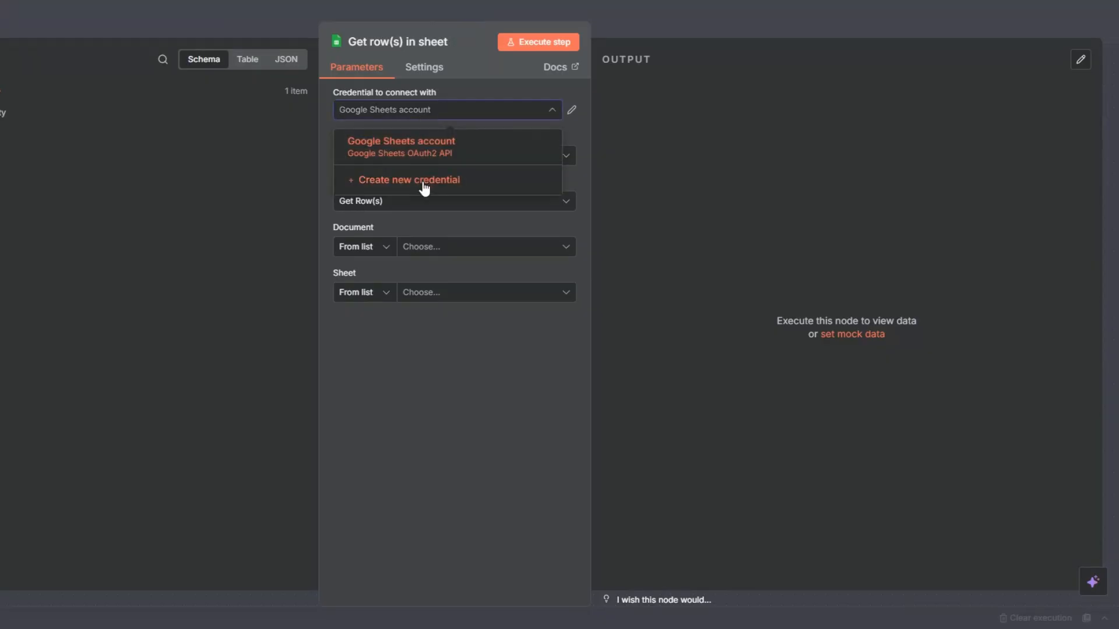
pyautogui.click(423, 182)
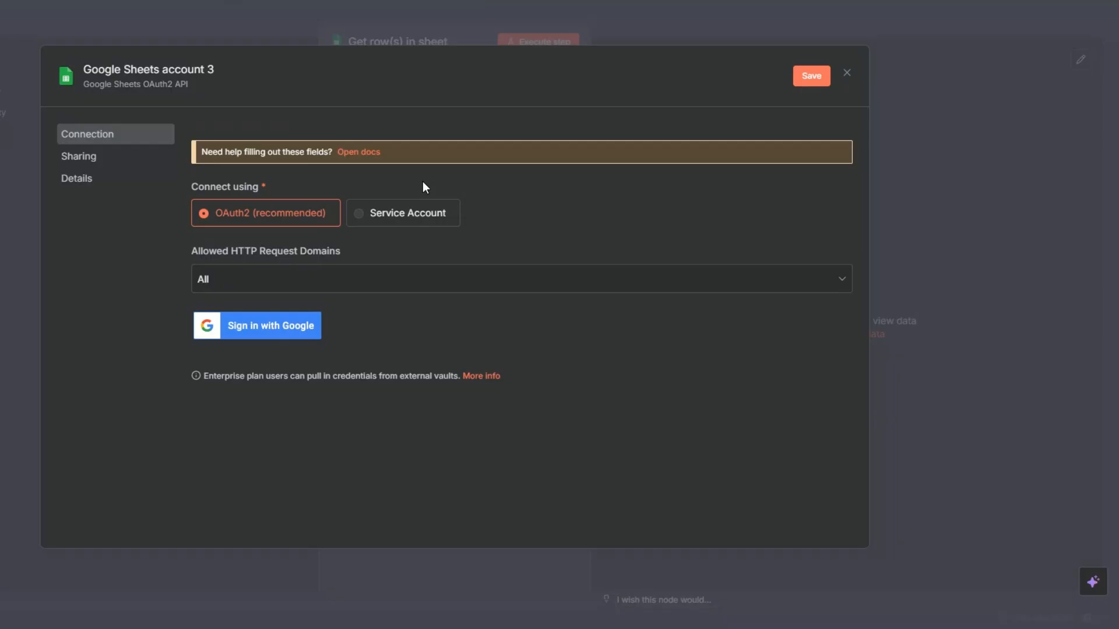
pyautogui.click(260, 330)
pyautogui.click(848, 72)
pyautogui.click(496, 342)
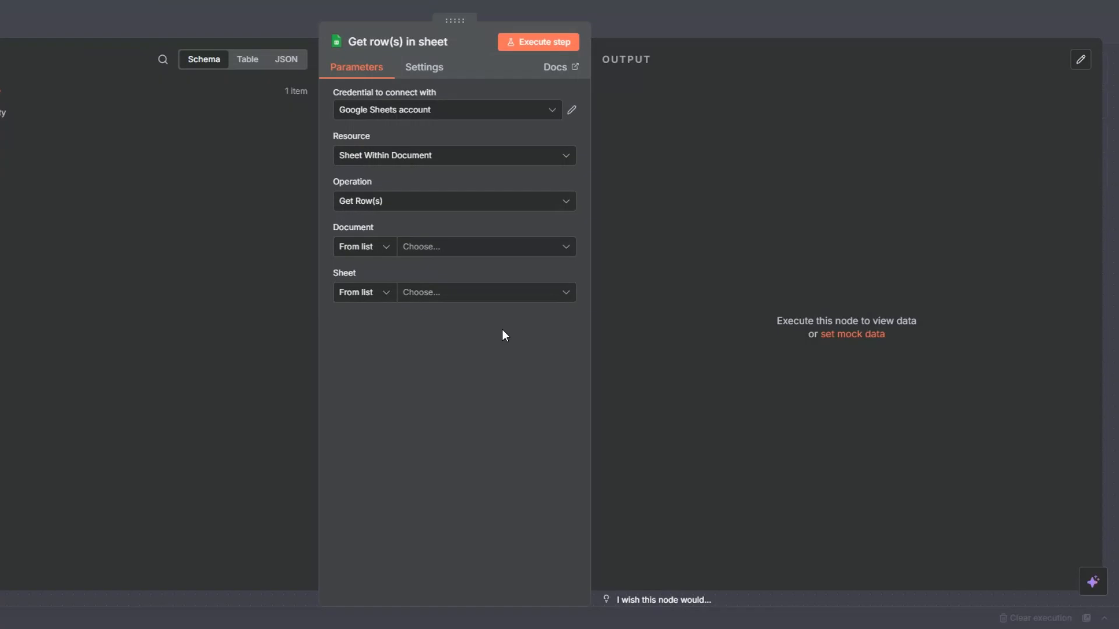
# Step: Set the document to Twitter Leads spreadsheet and the sheet to Keywords, execute the node, and close it
pyautogui.click(424, 246)
pyautogui.click(388, 317)
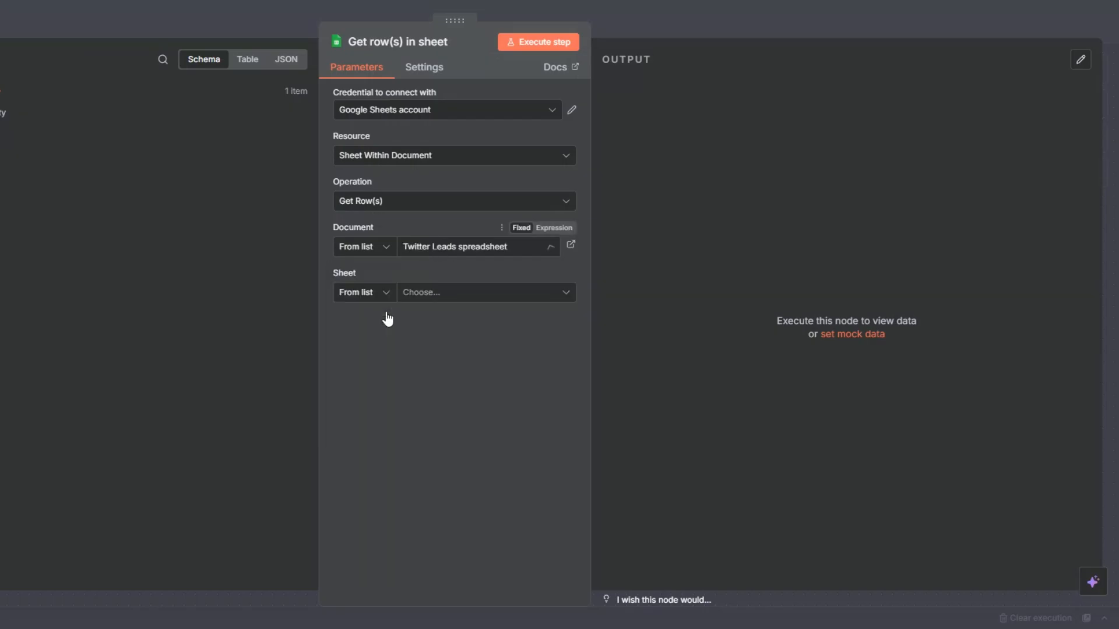
pyautogui.click(429, 291)
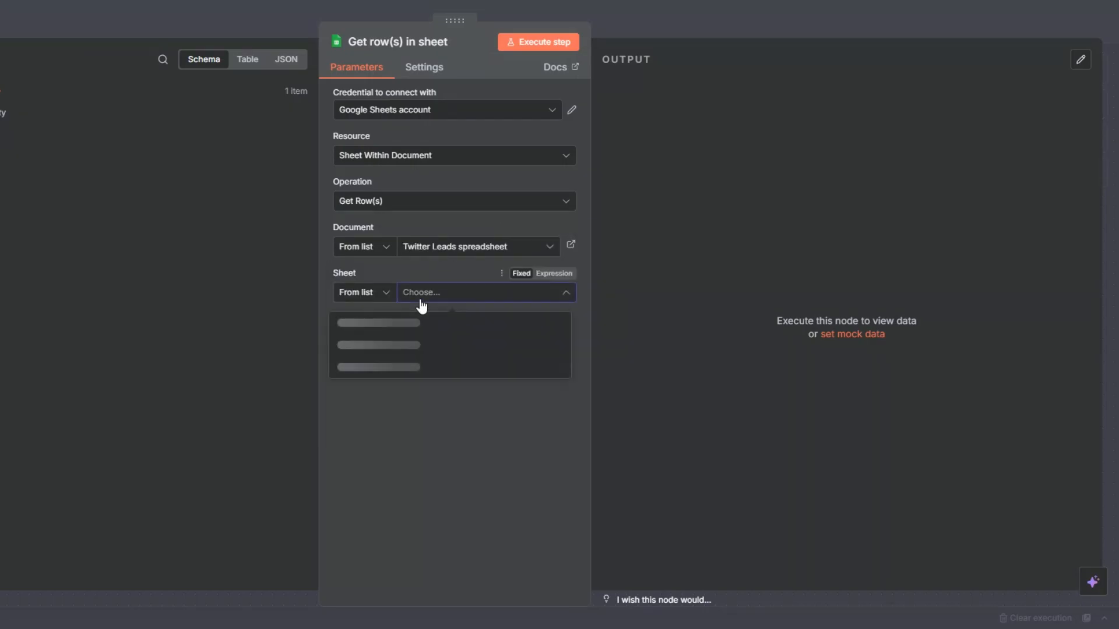
pyautogui.click(373, 347)
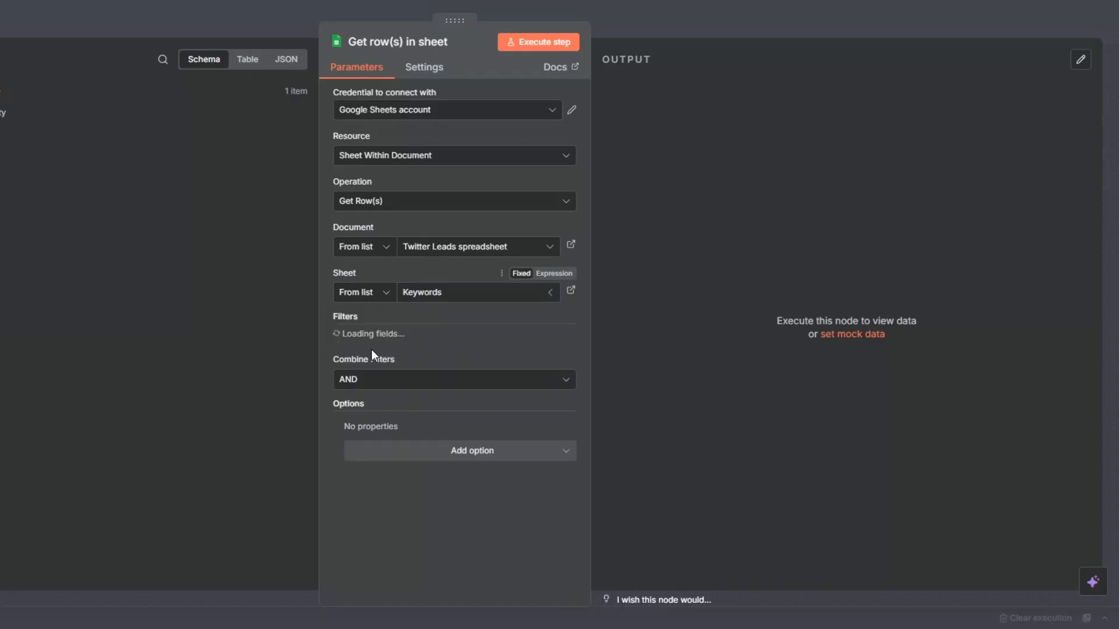
pyautogui.click(530, 51)
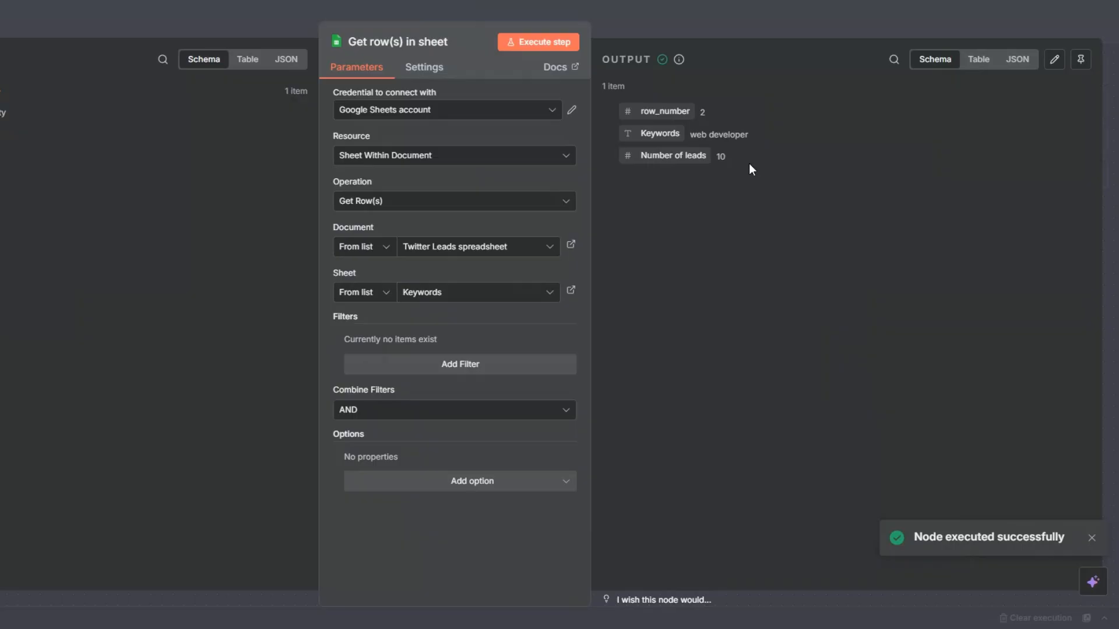
pyautogui.press('Escape')
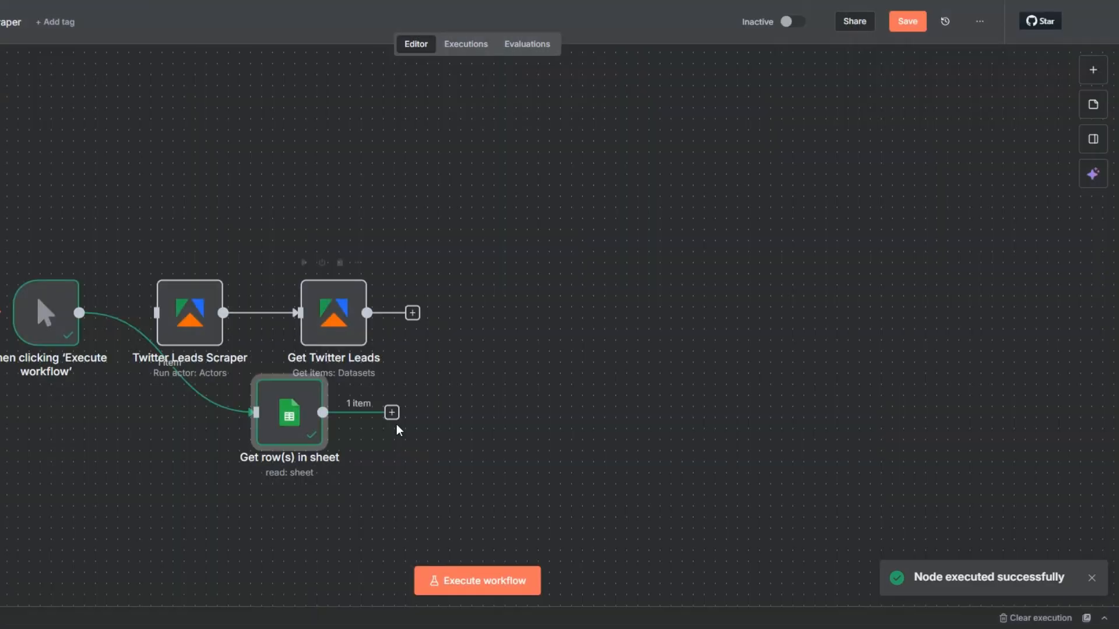
# Step: Connect the Get row(s) in sheet output to the Twitter Leads Scraper input and tidy up the workflow layout
pyautogui.moveTo(322, 413); pyautogui.dragTo(156, 313)
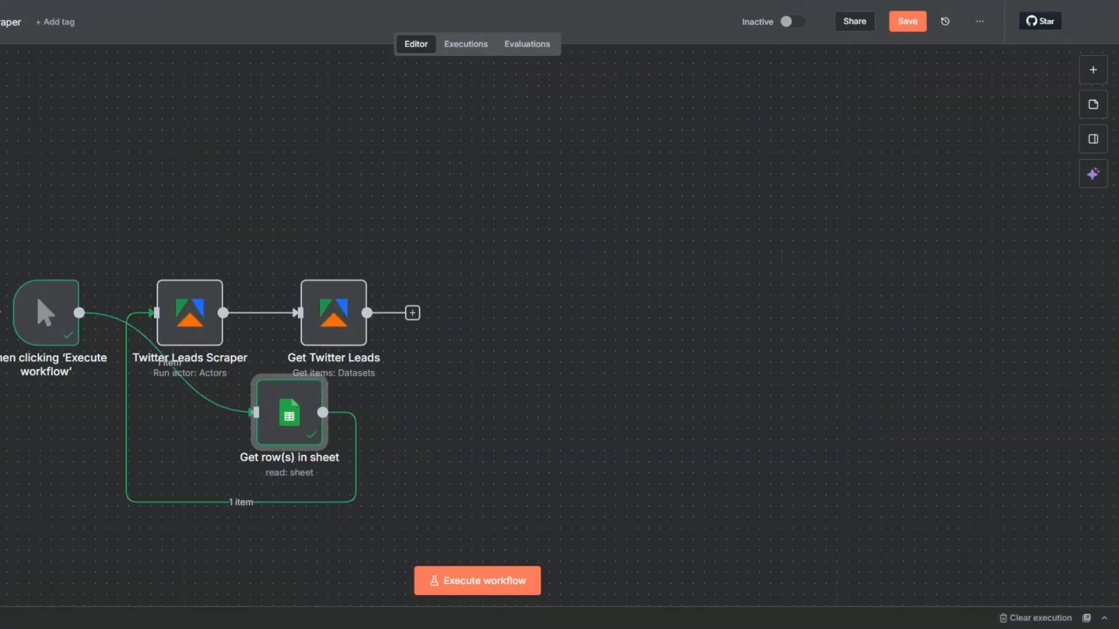
pyautogui.hotkey('shift', 'alt', 't')
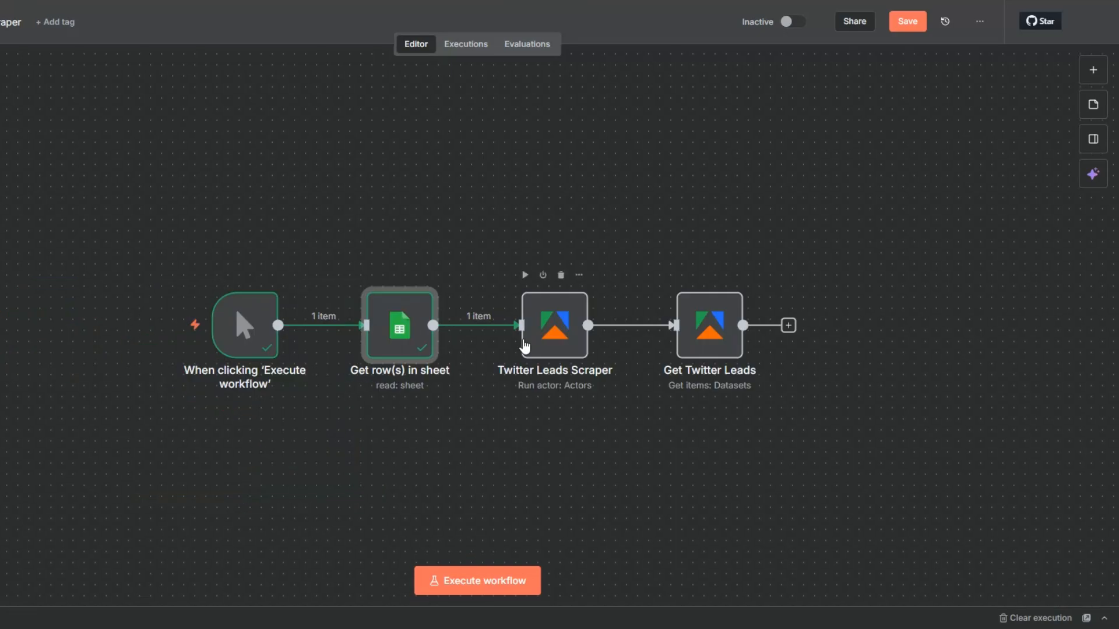
# Step: Open the Get row(s) in sheet node, inspect its output fields, and close it
pyautogui.click(424, 276)
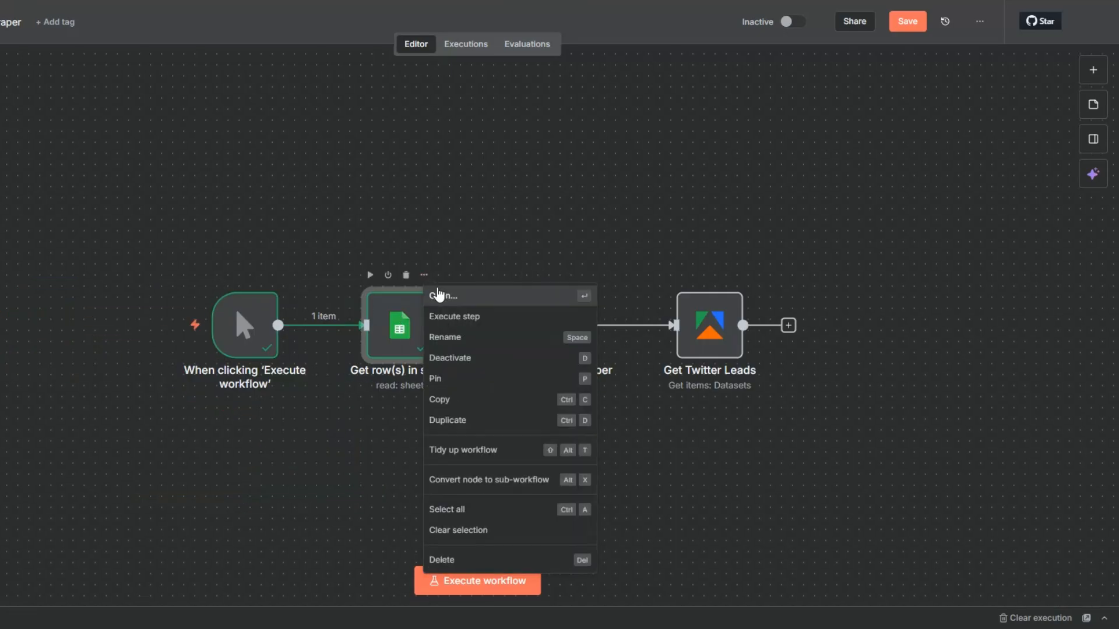
pyautogui.click(440, 296)
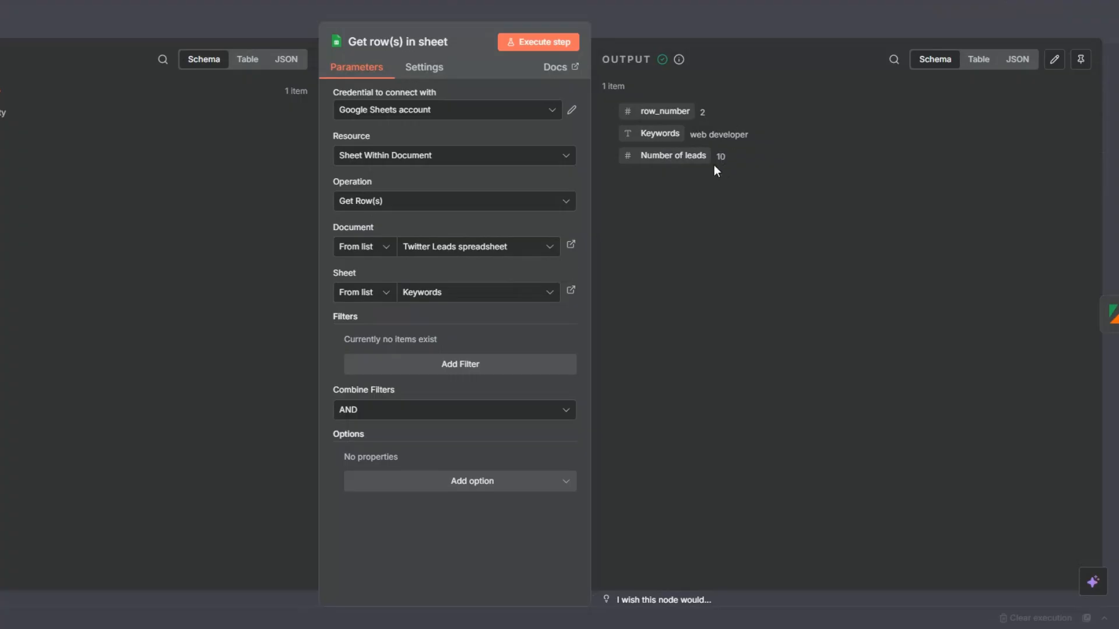
pyautogui.press('Escape')
# Step: Replace the keyword value in the Twitter Leads Scraper's Input JSON with the Keywords field from Get row(s) in sheet
pyautogui.rightClick(555, 336)
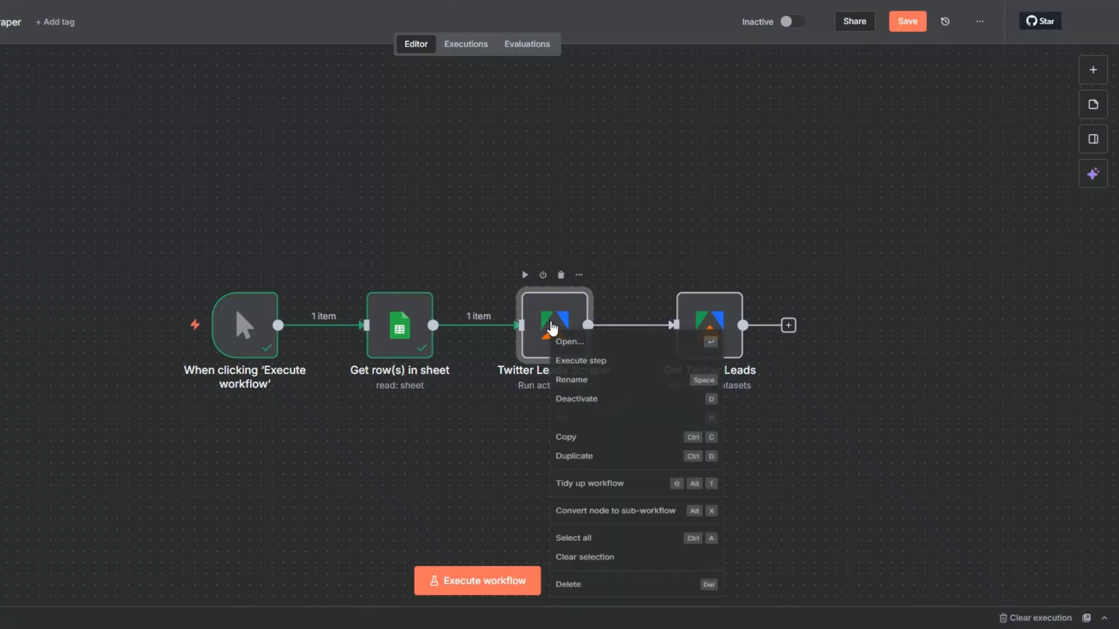
pyautogui.click(563, 345)
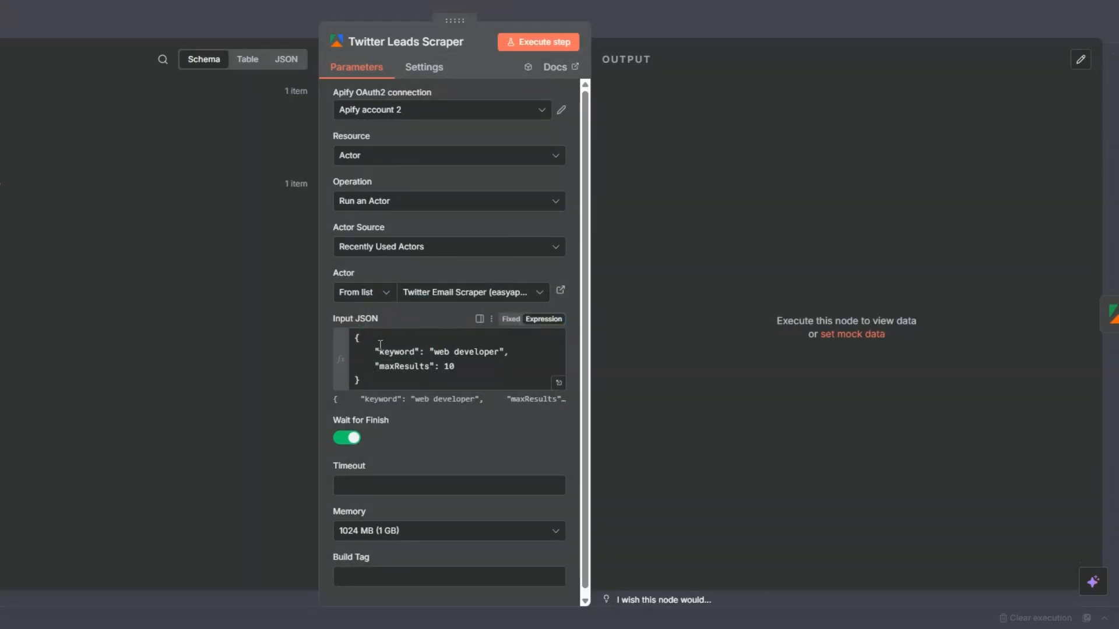
pyautogui.click(559, 383)
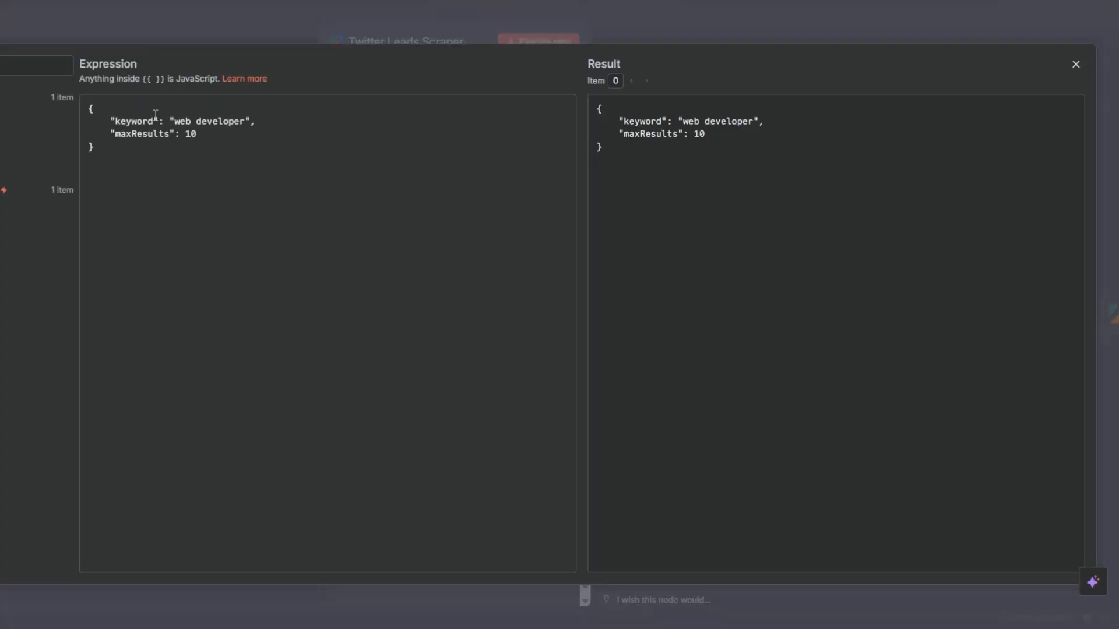
pyautogui.moveTo(176, 125); pyautogui.dragTo(250, 124)
pyautogui.press('BackSpace')
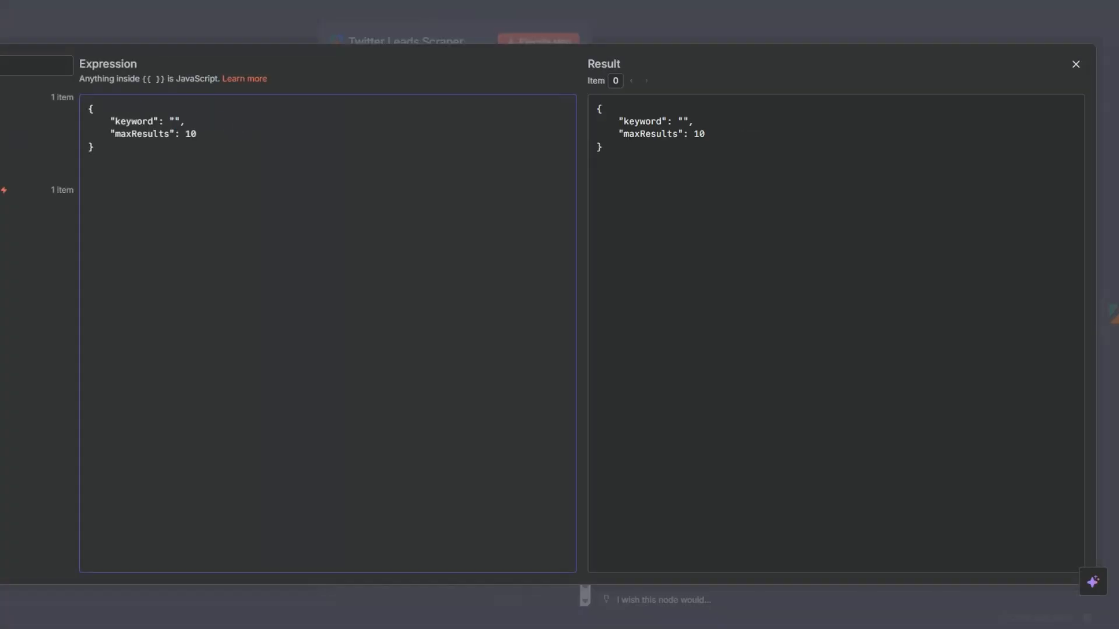
pyautogui.moveTo(166, 144); pyautogui.dragTo(174, 123)
# Step: Replace the maxResults value in the Input JSON with the Number of leads field, close the node, and save the workflow
pyautogui.doubleClick(191, 134)
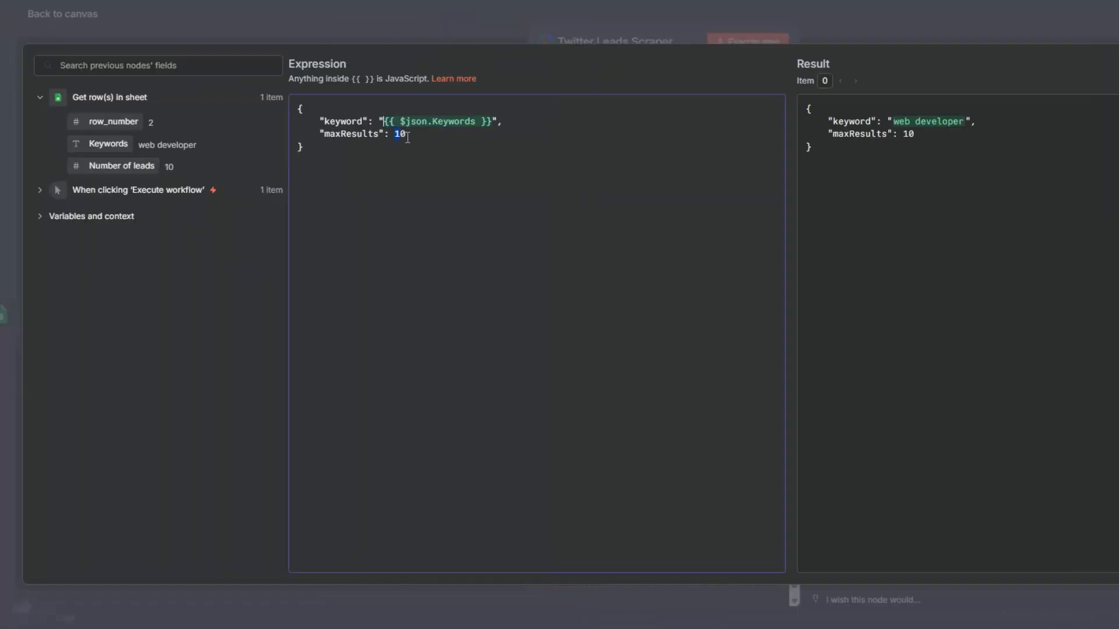
pyautogui.moveTo(117, 166); pyautogui.dragTo(410, 139)
pyautogui.click(410, 167)
pyautogui.press('Escape')
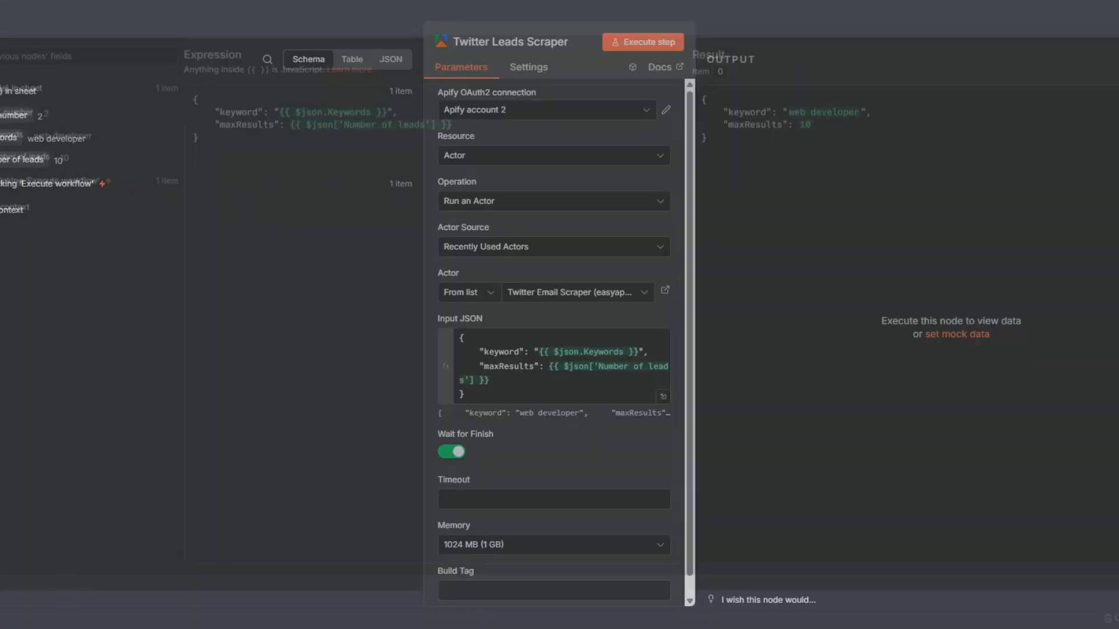
pyautogui.press('Escape')
pyautogui.click(1018, 26)
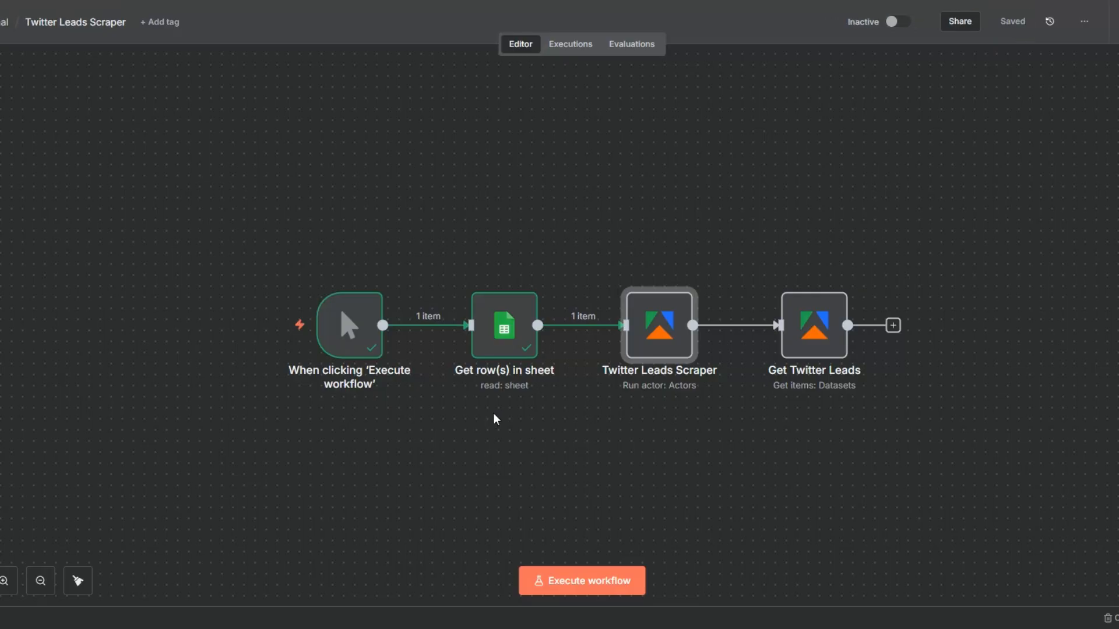
# Step: Execute the whole workflow and check the Get row(s) in sheet node's data
pyautogui.moveTo(465, 471); pyautogui.dragTo(449, 456)
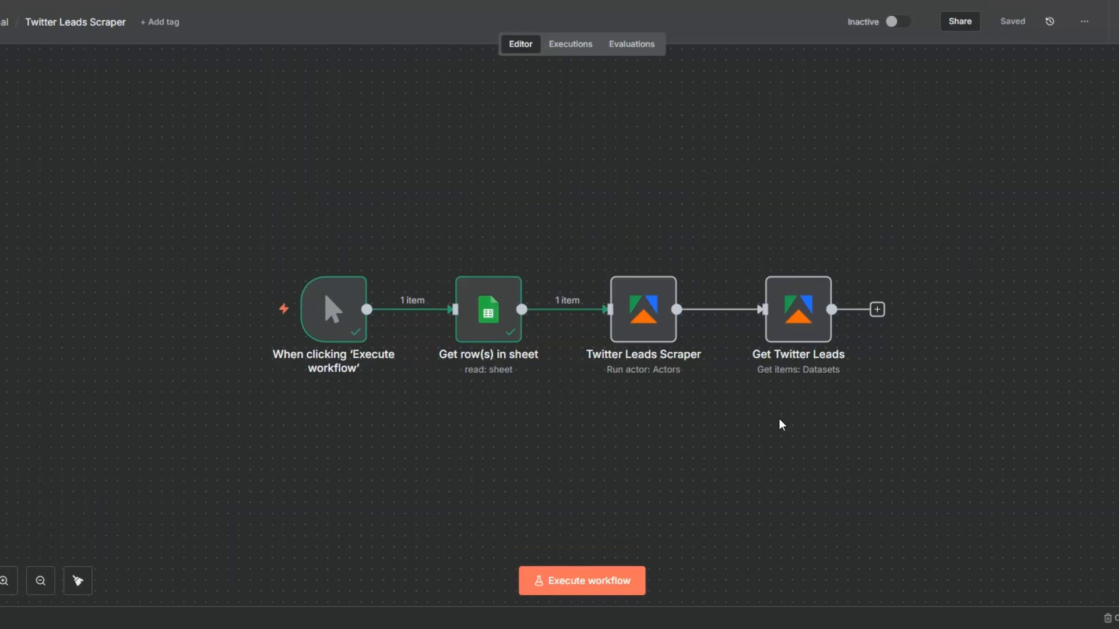
pyautogui.click(577, 584)
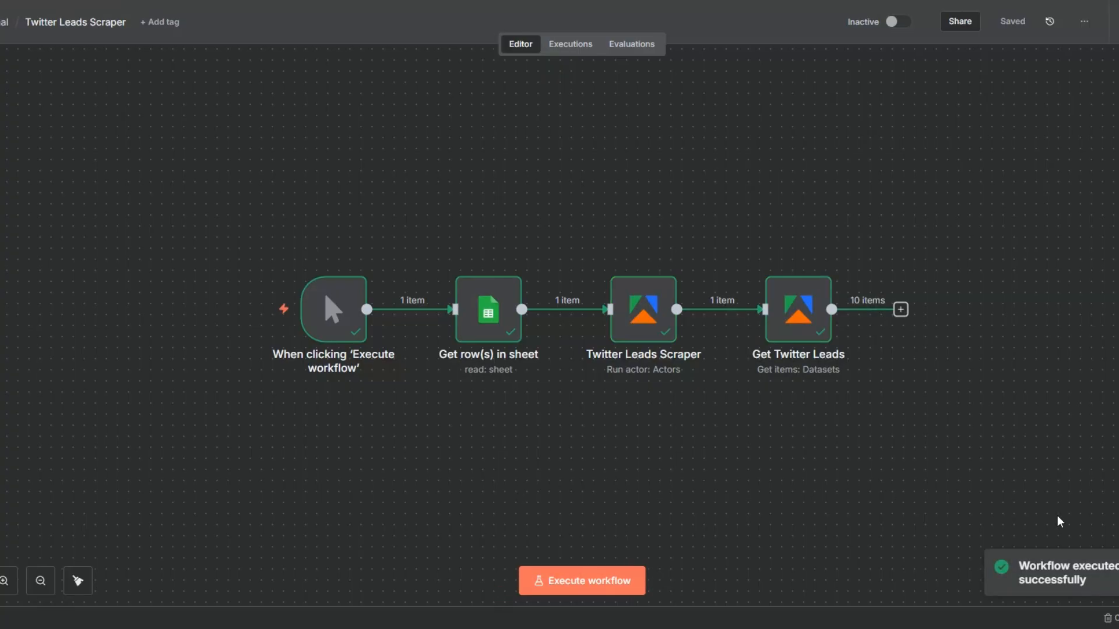
pyautogui.click(513, 260)
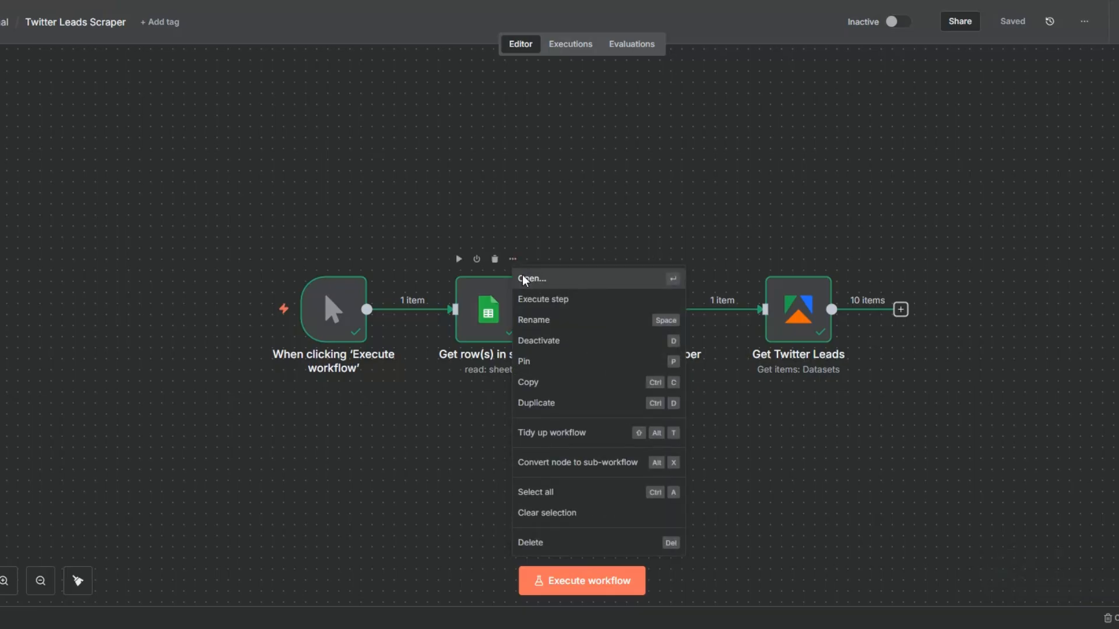
pyautogui.click(522, 279)
pyautogui.press('Escape')
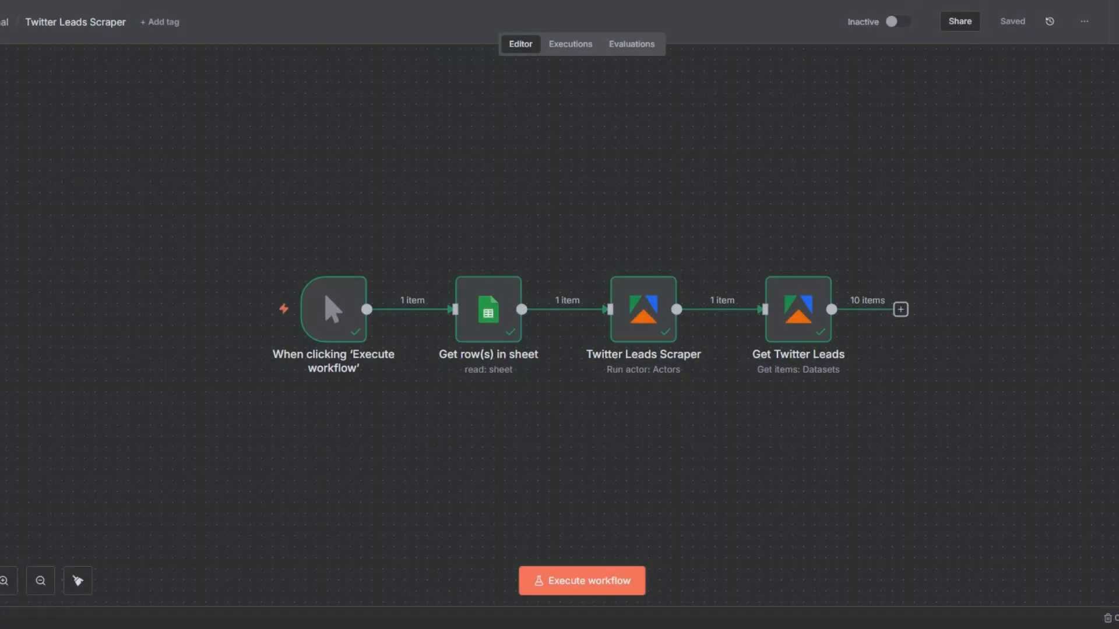
# Step: Inspect the lead fields output by the Get Twitter Leads node, execute that node again, and close it
pyautogui.click(822, 259)
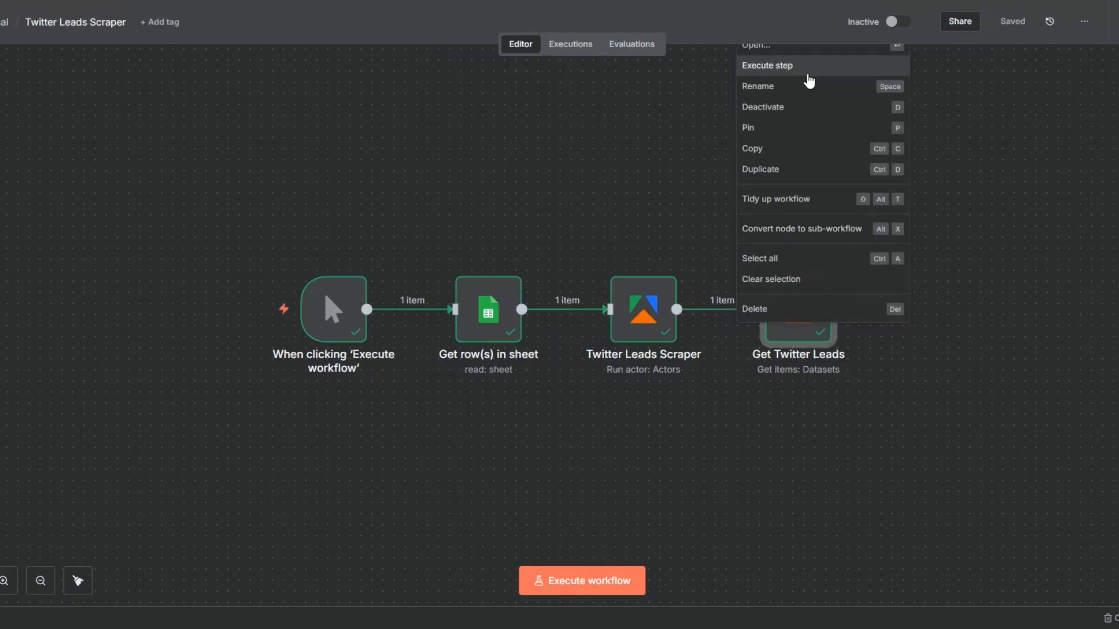
pyautogui.doubleClick(785, 333)
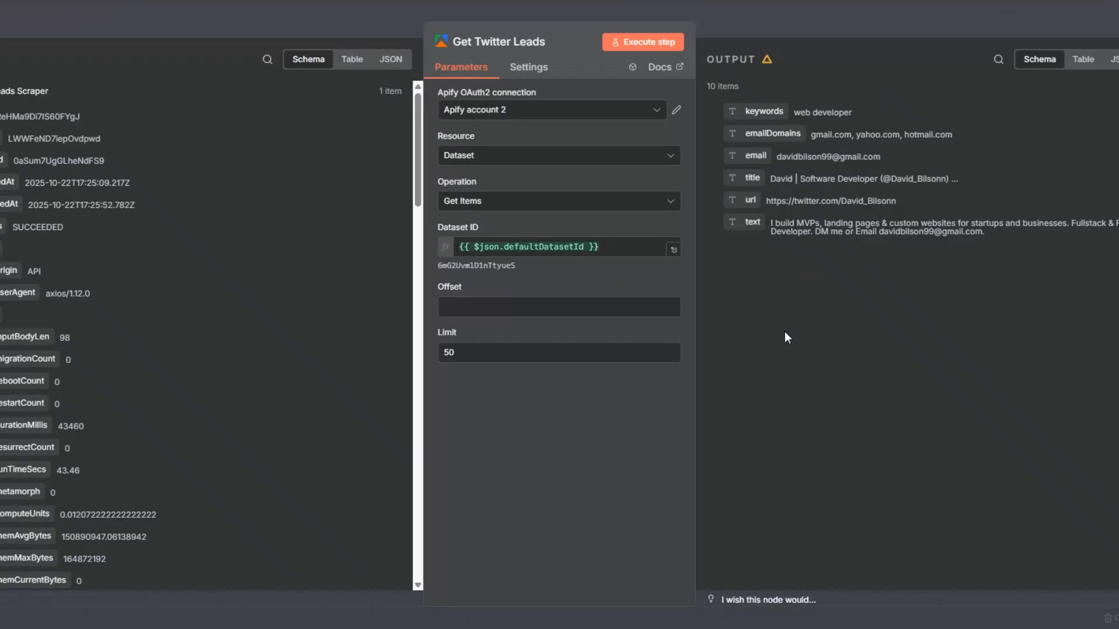
pyautogui.click(646, 42)
pyautogui.press('Escape')
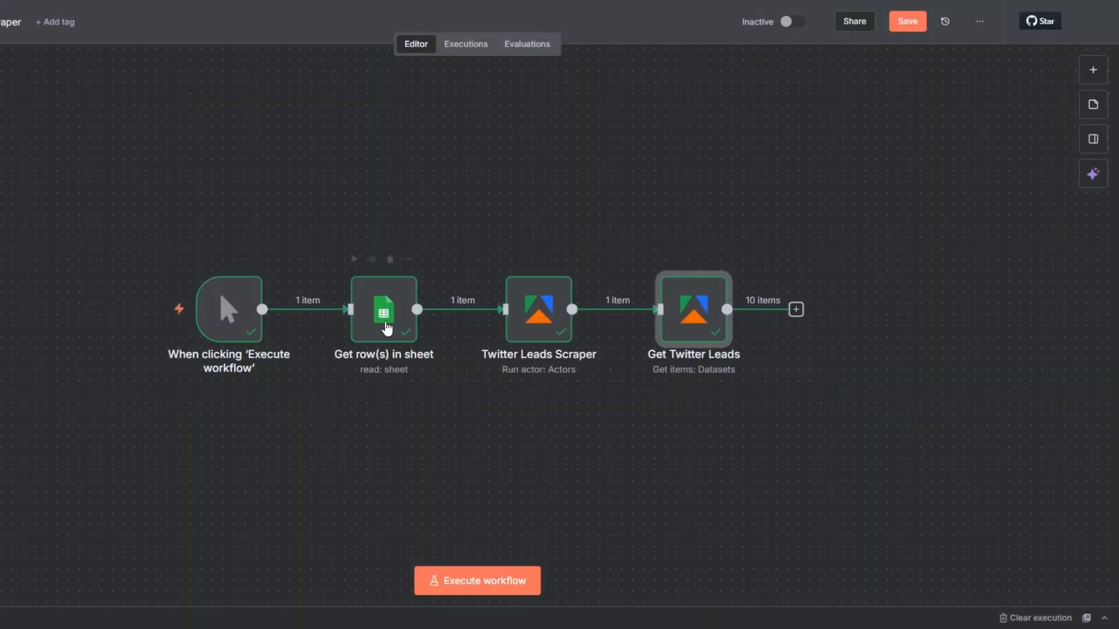
# Step: Rename the Get row(s) in sheet node to Get Keywords
pyautogui.click(363, 311)
pyautogui.press('F2')
pyautogui.click(352, 309)
pyautogui.moveTo(353, 309); pyautogui.dragTo(430, 310)
pyautogui.write('Keywords')
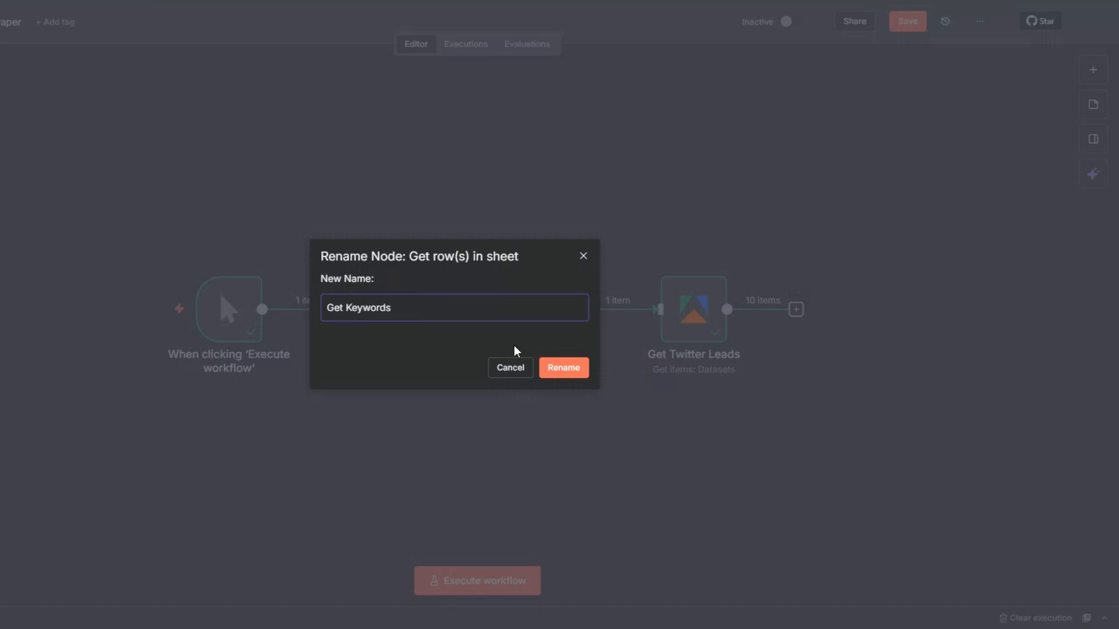
pyautogui.click(570, 371)
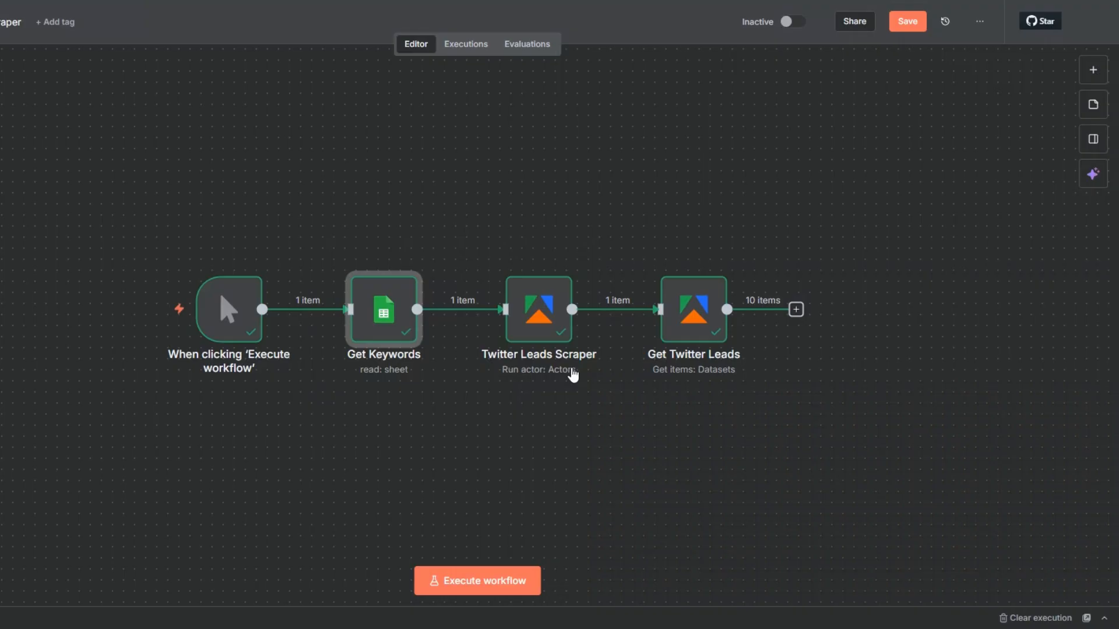
# Step: Switch to the Twitter Leads spreadsheet in Google Sheets and examine the column headings of its Twitter Leads sheet
pyautogui.moveTo(488, 424); pyautogui.dragTo(213, 421)
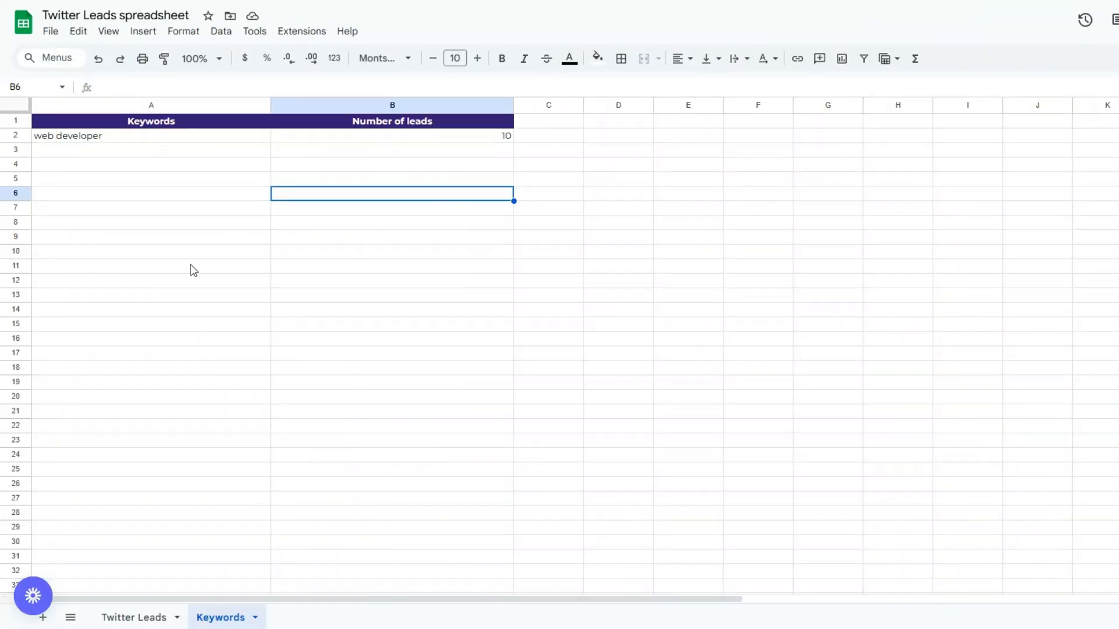
pyautogui.click(135, 617)
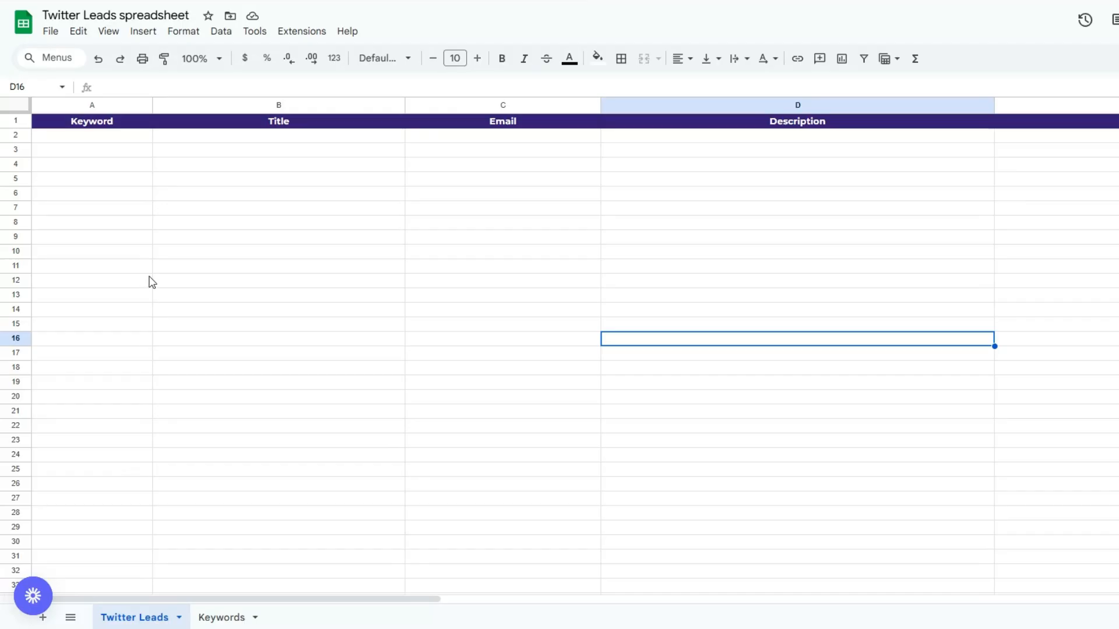
pyautogui.click(103, 211)
pyautogui.click(266, 197)
pyautogui.click(539, 198)
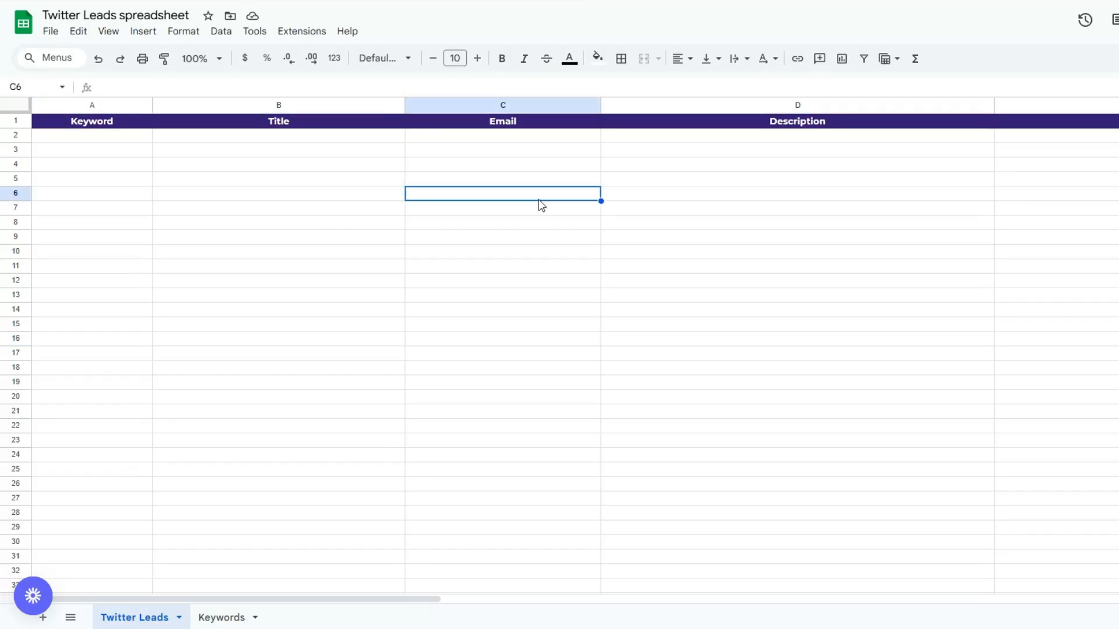
pyautogui.click(772, 206)
pyautogui.click(1113, 201)
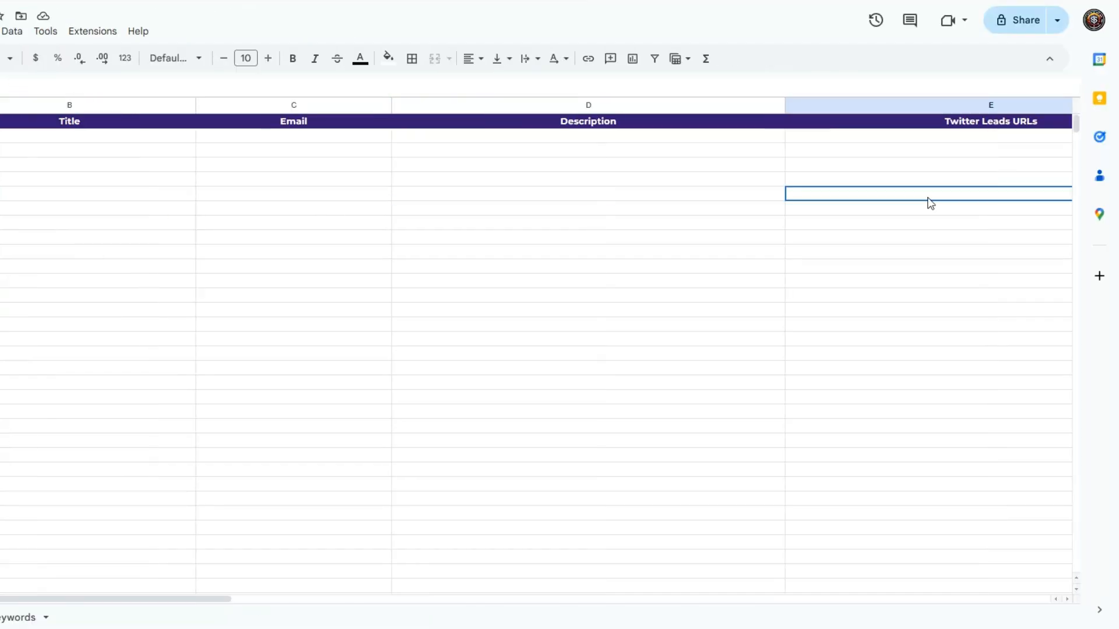
pyautogui.click(930, 294)
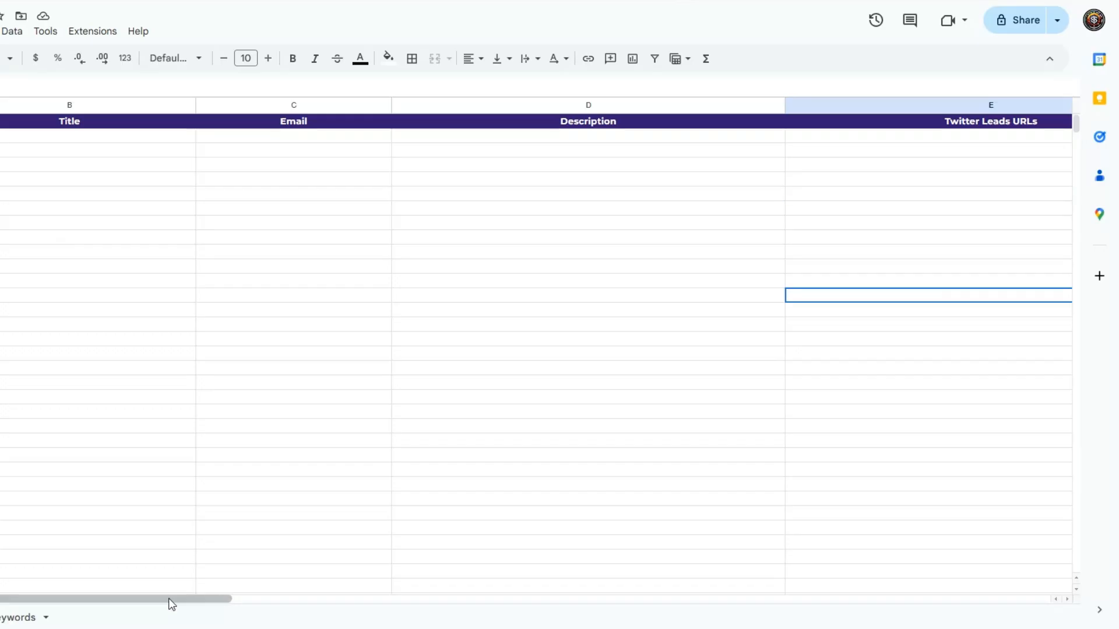
pyautogui.moveTo(169, 600); pyautogui.dragTo(491, 577)
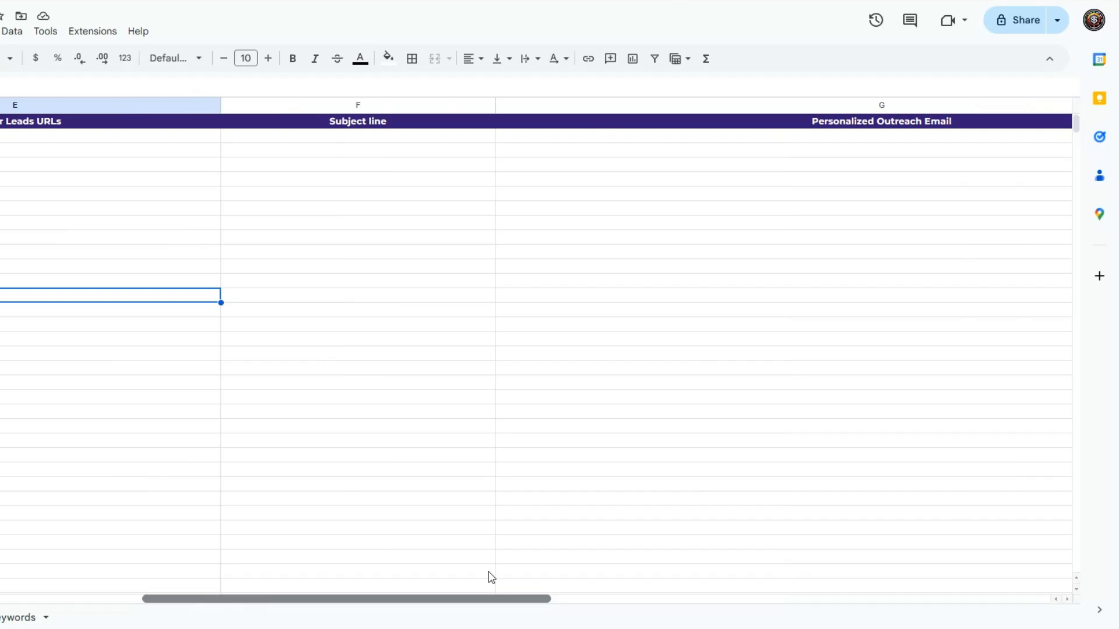
pyautogui.moveTo(492, 577); pyautogui.dragTo(129, 540)
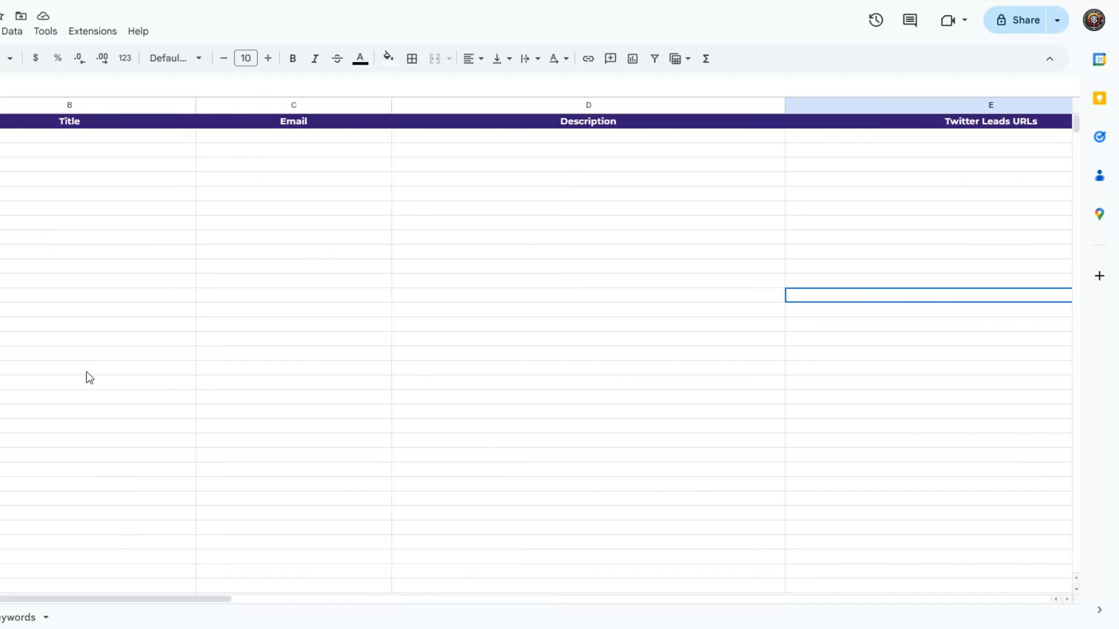
pyautogui.click(85, 314)
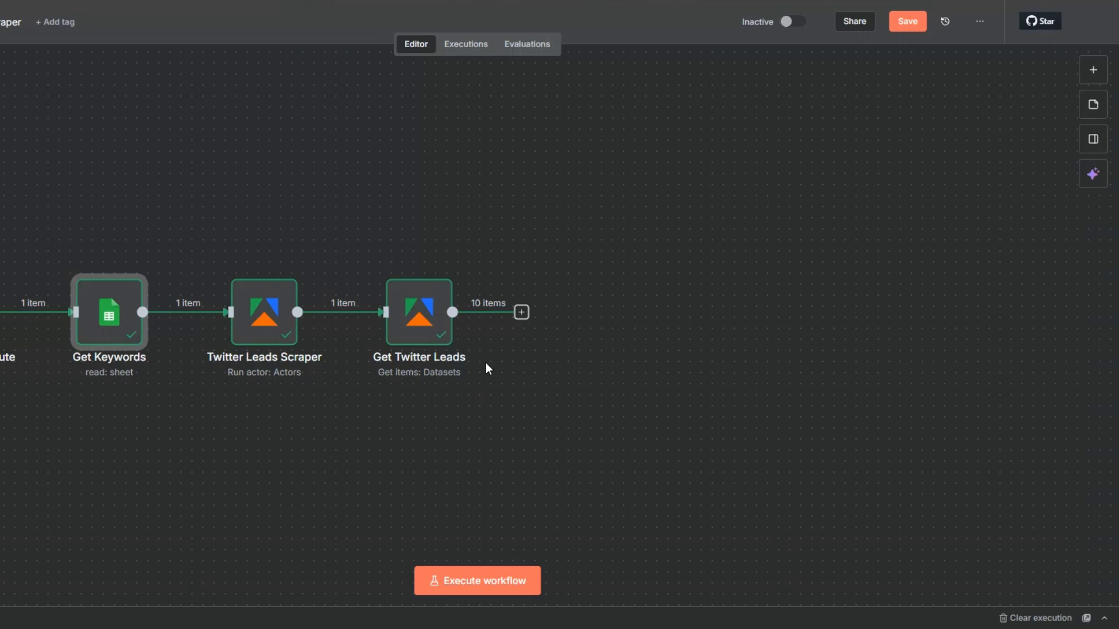
# Step: Switch back to the n8n workflow and add a Google Sheets Append row in sheet node after Get Twitter Leads
pyautogui.click(521, 317)
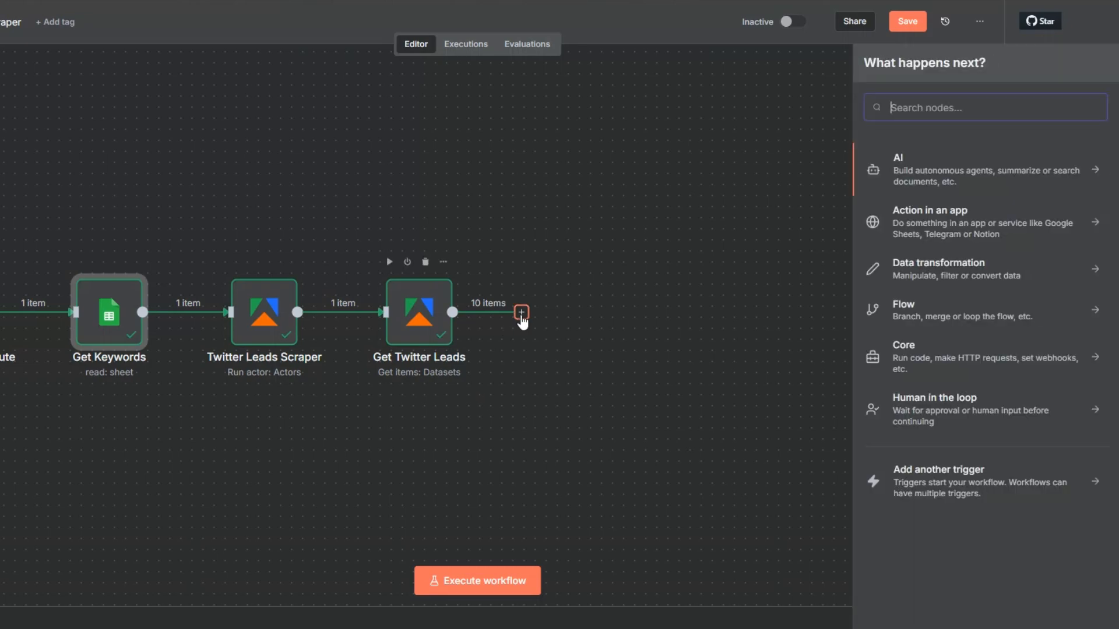
pyautogui.write('goo')
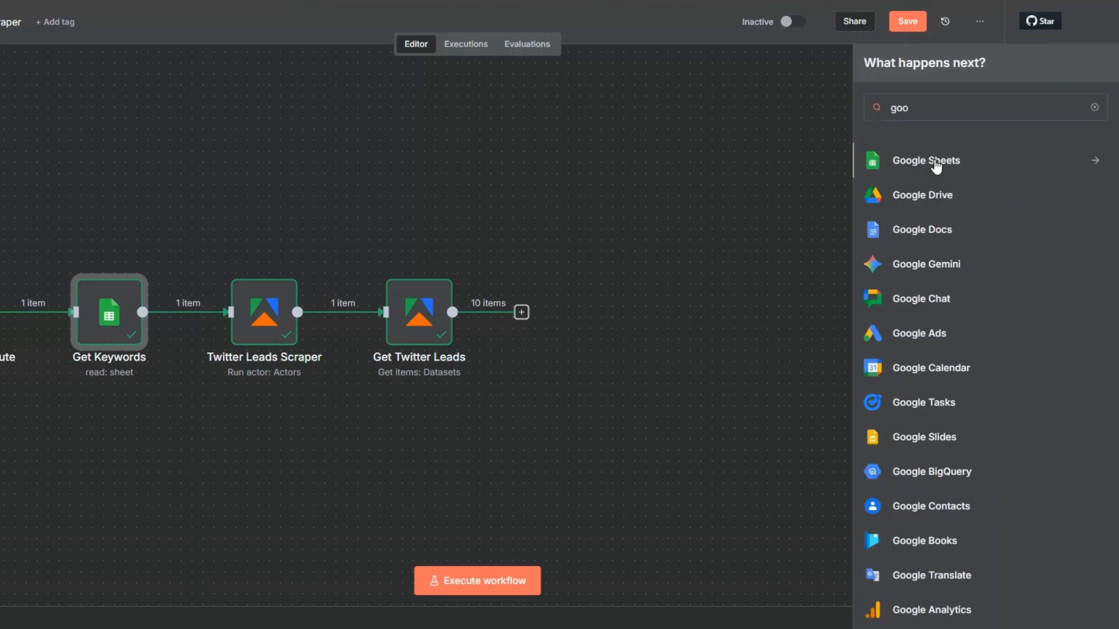
pyautogui.click(935, 165)
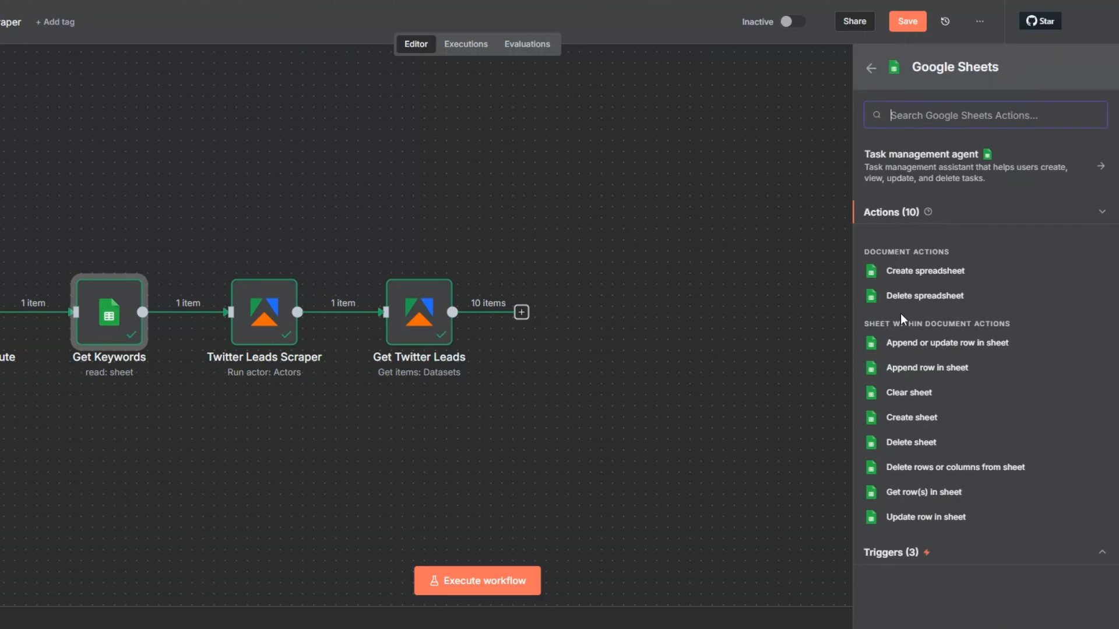
pyautogui.click(908, 368)
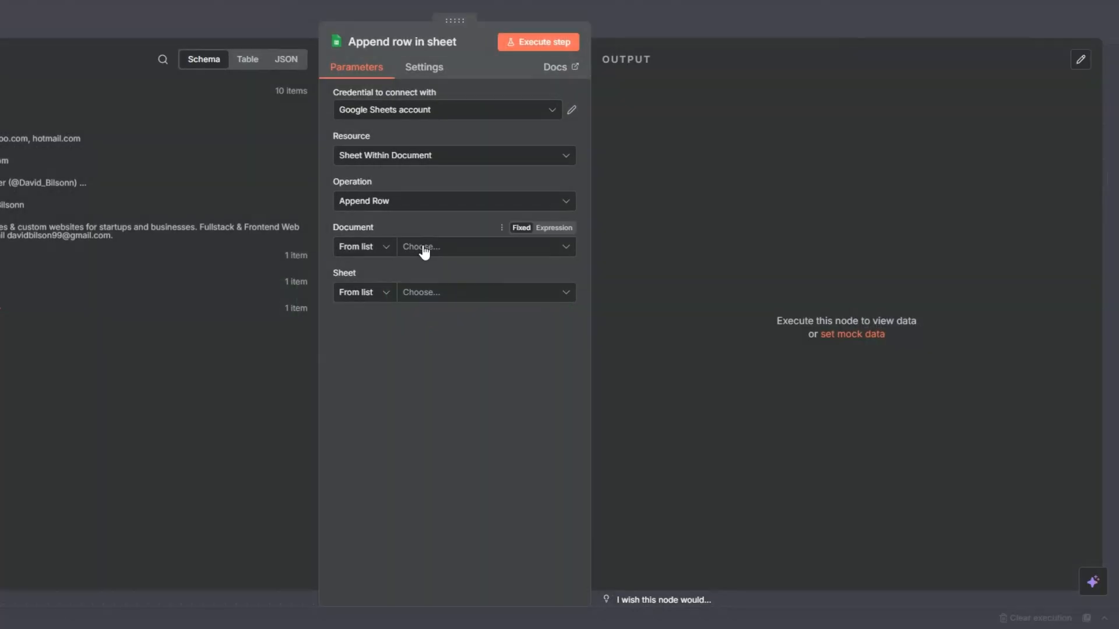
# Step: Set the Append row in sheet node's document to Twitter Leads spreadsheet and its sheet to Twitter Leads
pyautogui.click(423, 248)
pyautogui.click(387, 305)
pyautogui.click(433, 296)
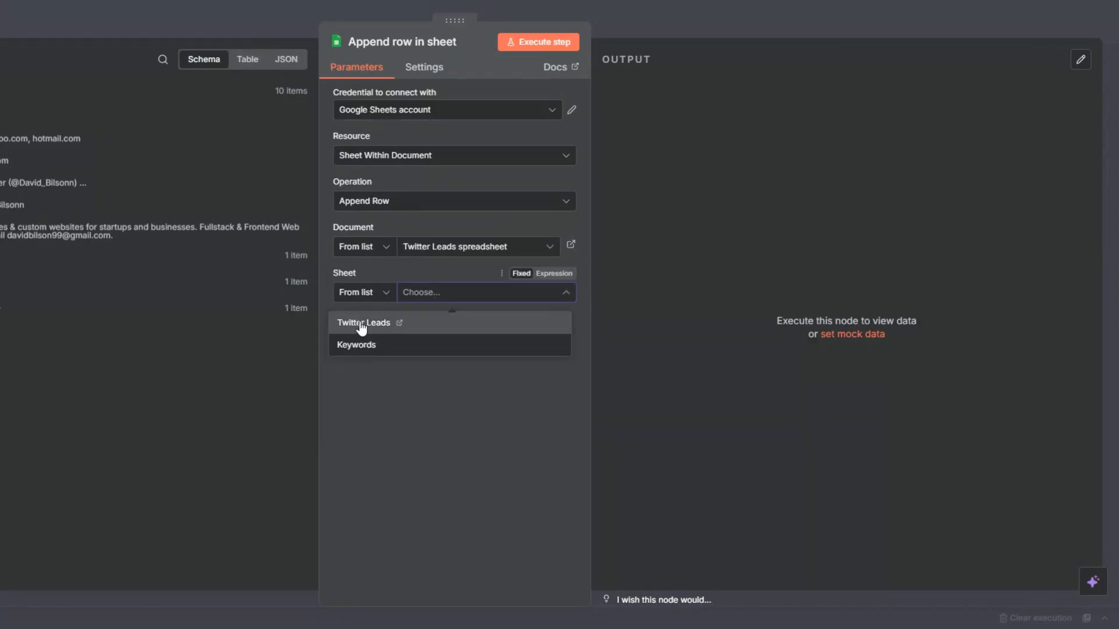
pyautogui.click(432, 323)
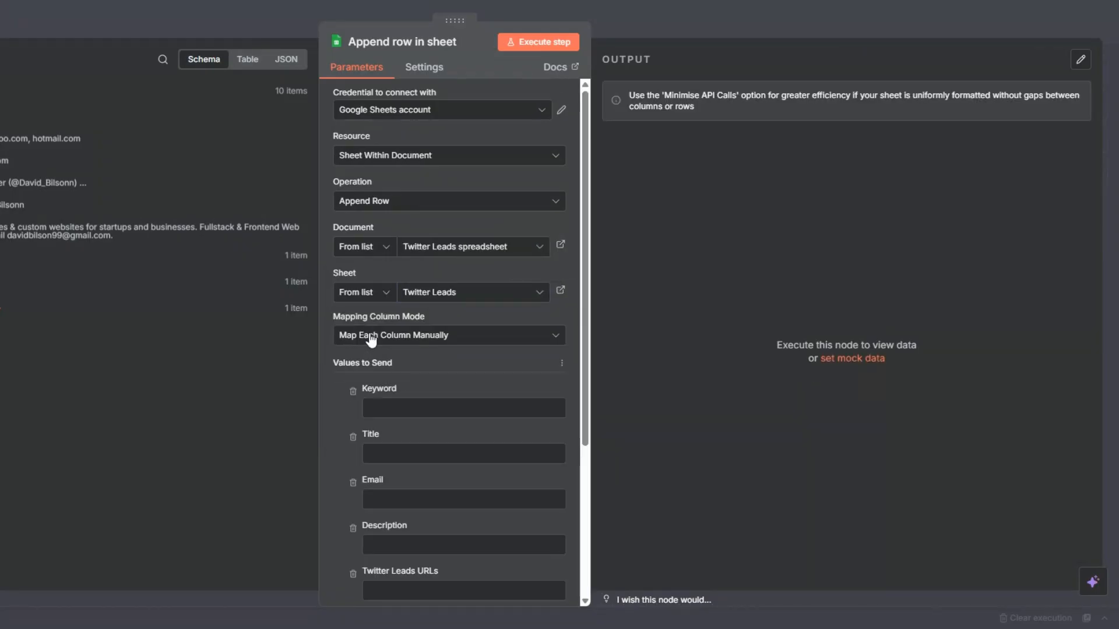
# Step: Map the Keyword column to Get Keywords' Keywords, Title to title, Email to email, and both Description and Twitter Leads URLs to text
pyautogui.scroll(-4, 371, 340)
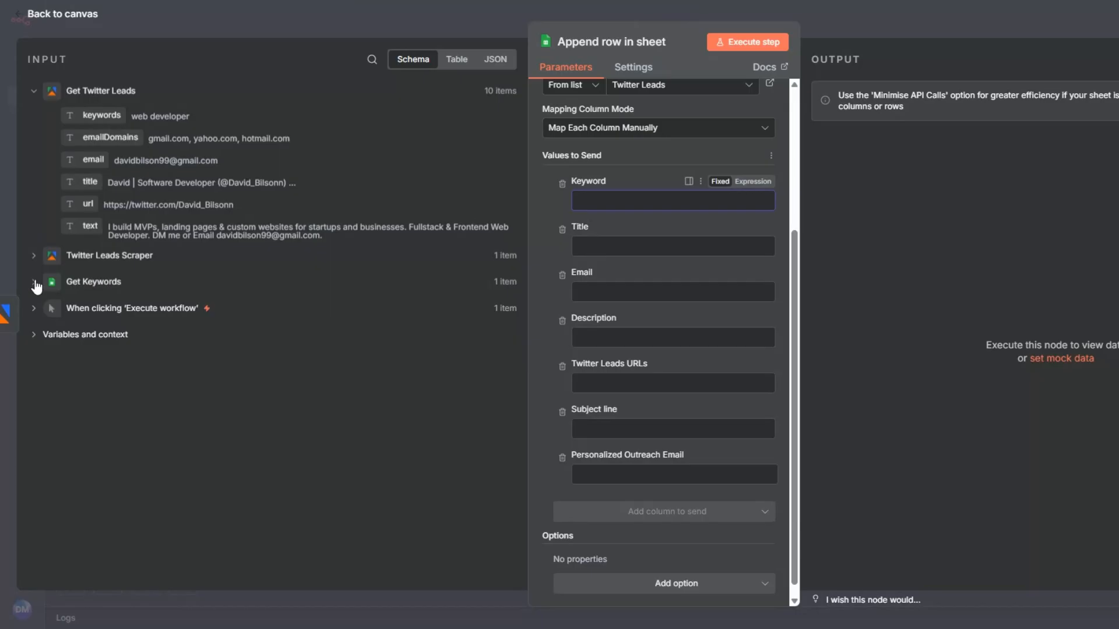
pyautogui.click(34, 282)
pyautogui.moveTo(102, 328); pyautogui.dragTo(589, 202)
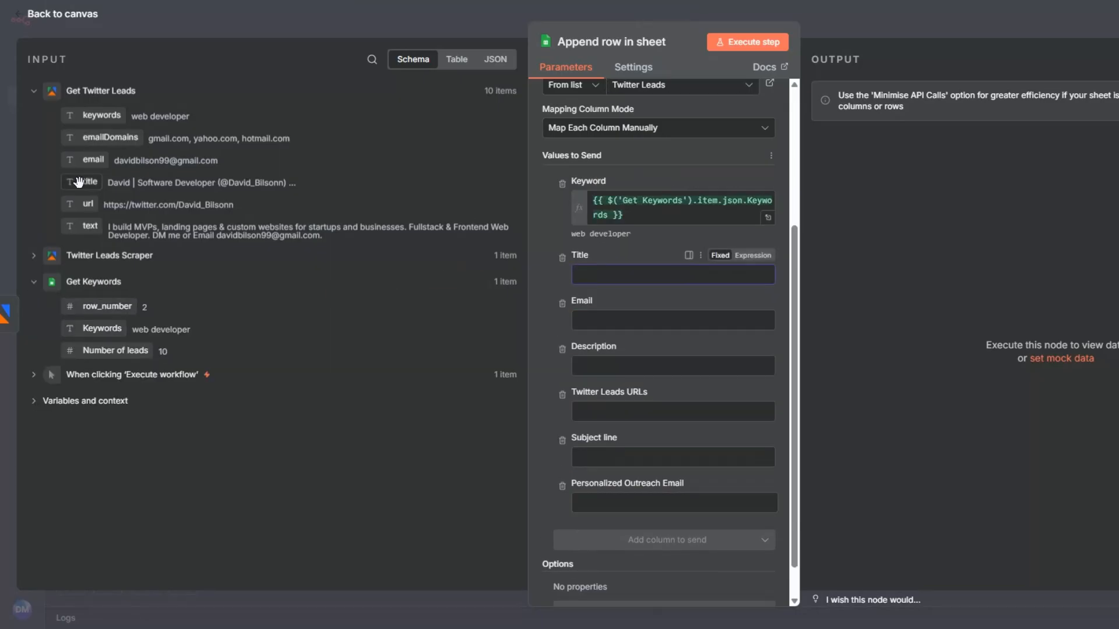
pyautogui.moveTo(89, 181); pyautogui.dragTo(595, 276)
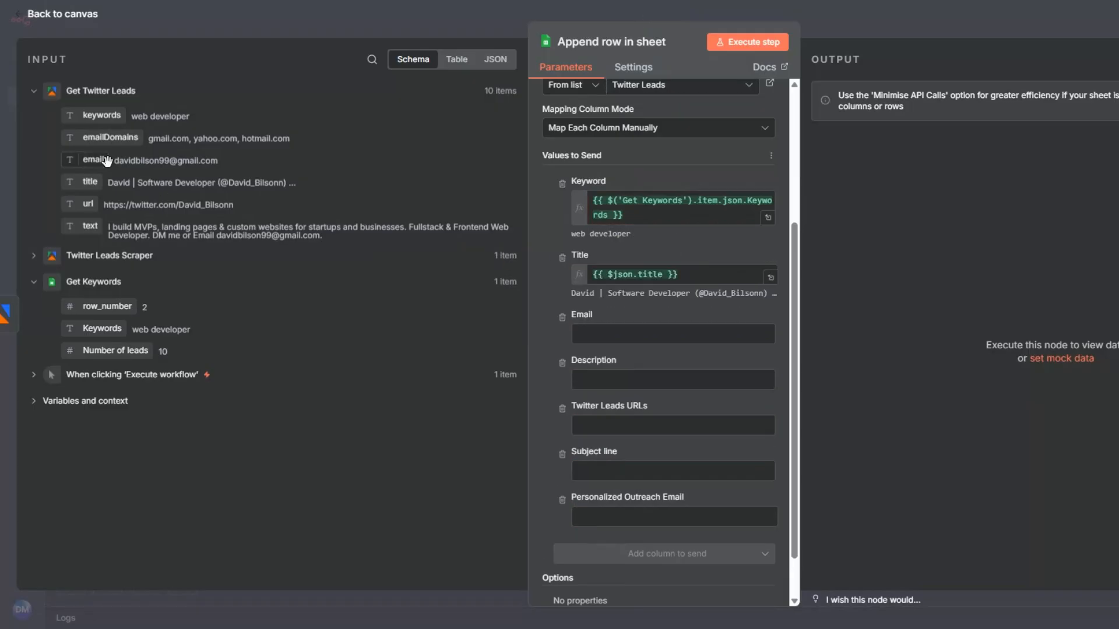
pyautogui.moveTo(96, 160); pyautogui.dragTo(591, 336)
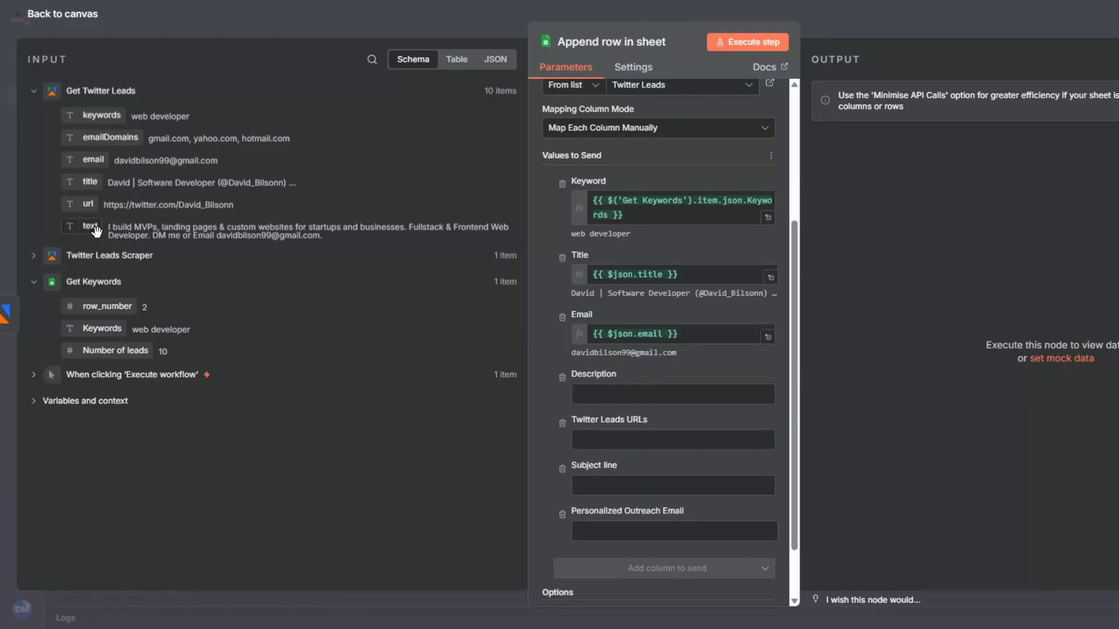
pyautogui.moveTo(90, 226); pyautogui.dragTo(589, 451)
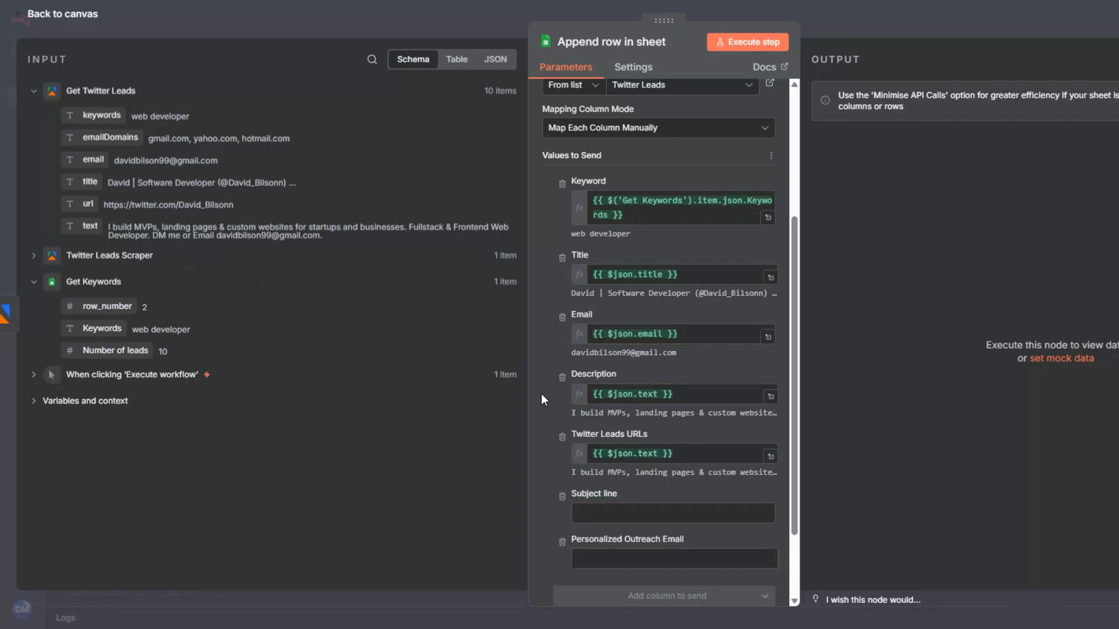
# Step: Leave Subject line and Personalized Outreach Email empty and execute the Append row in sheet node
pyautogui.scroll(-2, 559, 321)
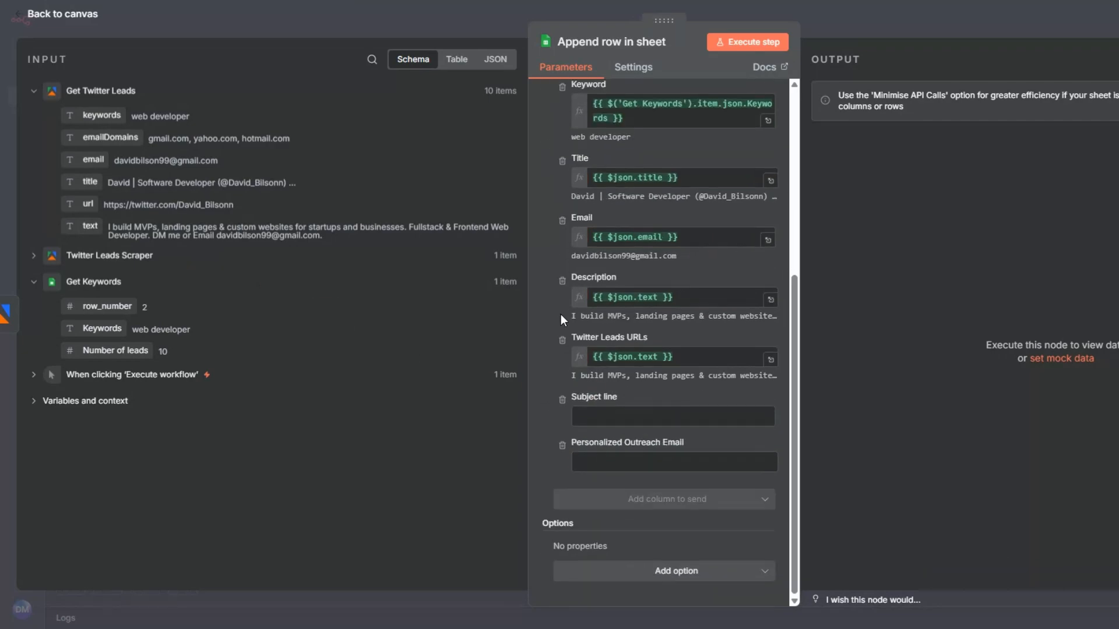
pyautogui.click(600, 467)
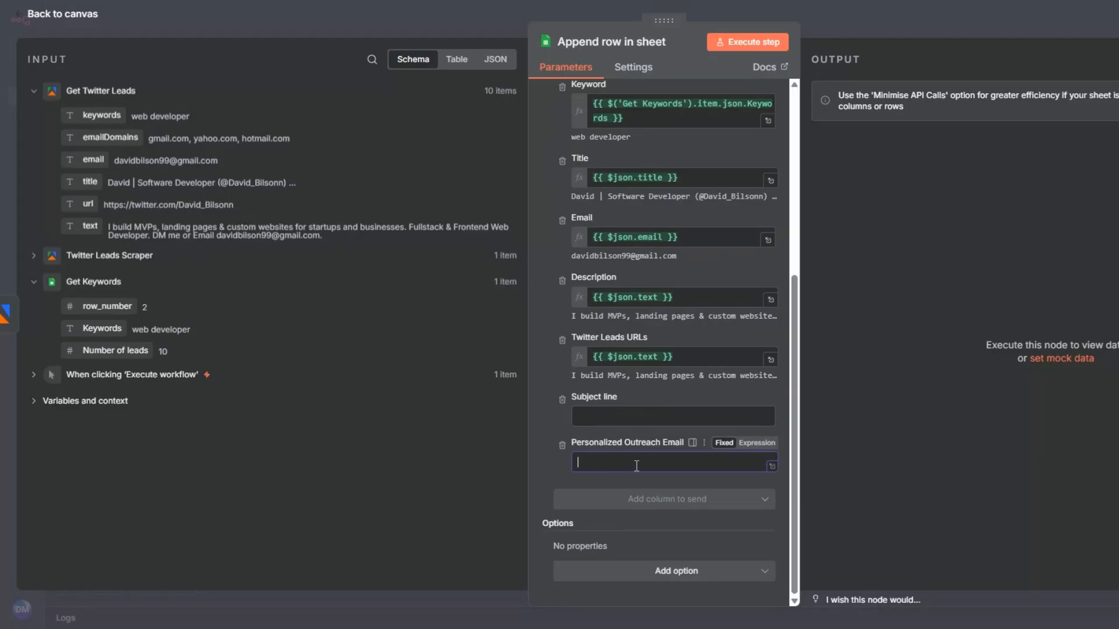
pyautogui.click(744, 43)
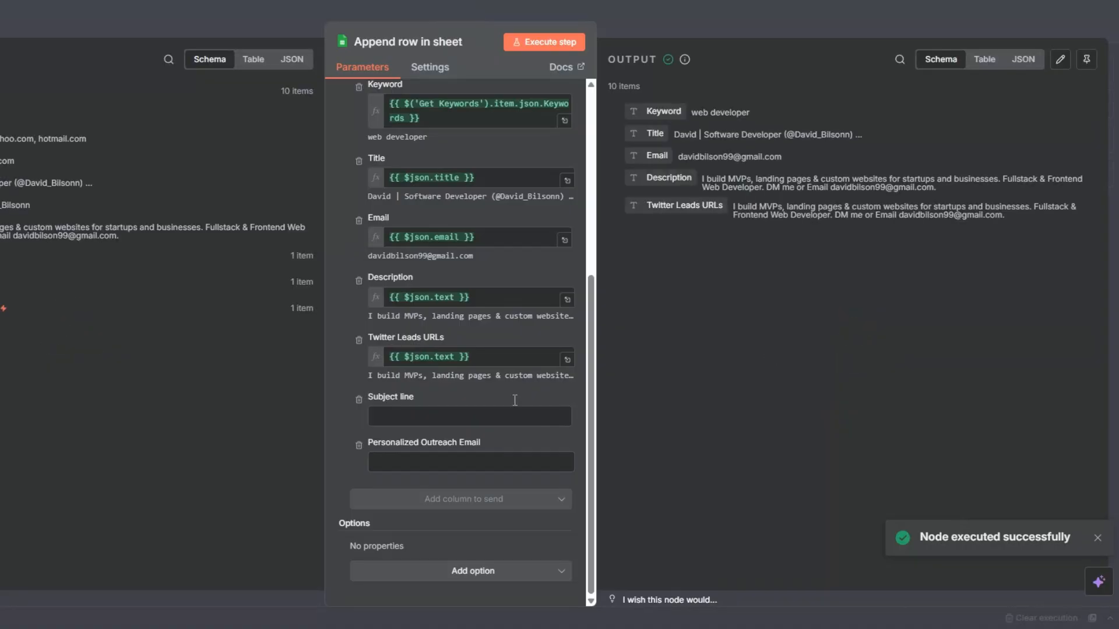
pyautogui.press('Escape')
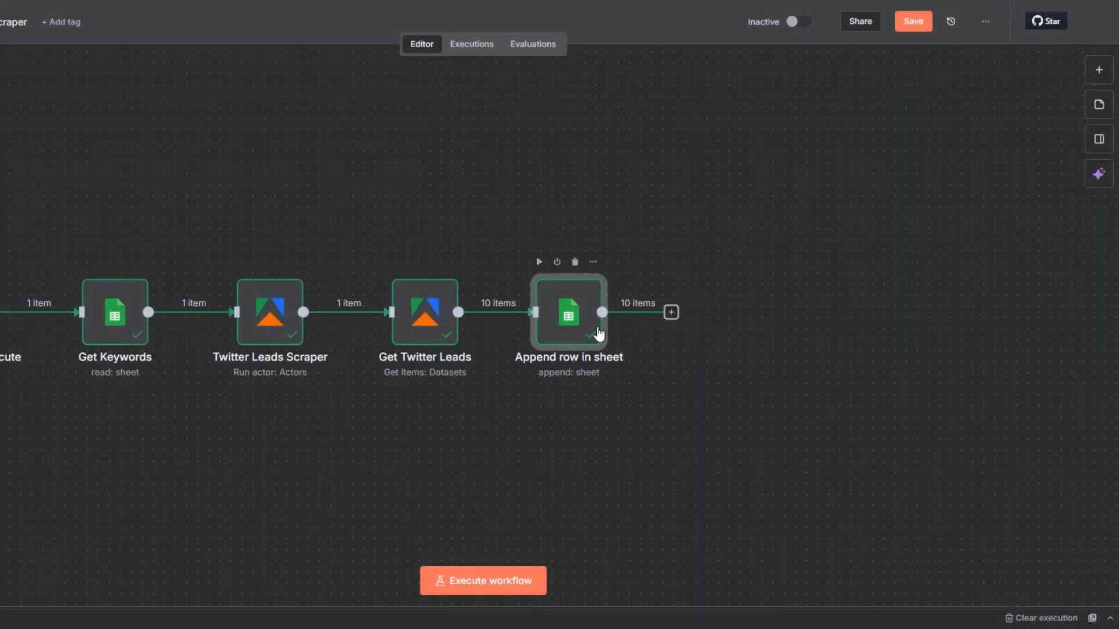
# Step: Rename the Append row in sheet node to Twitter Leads and save the workflow
pyautogui.press('F2')
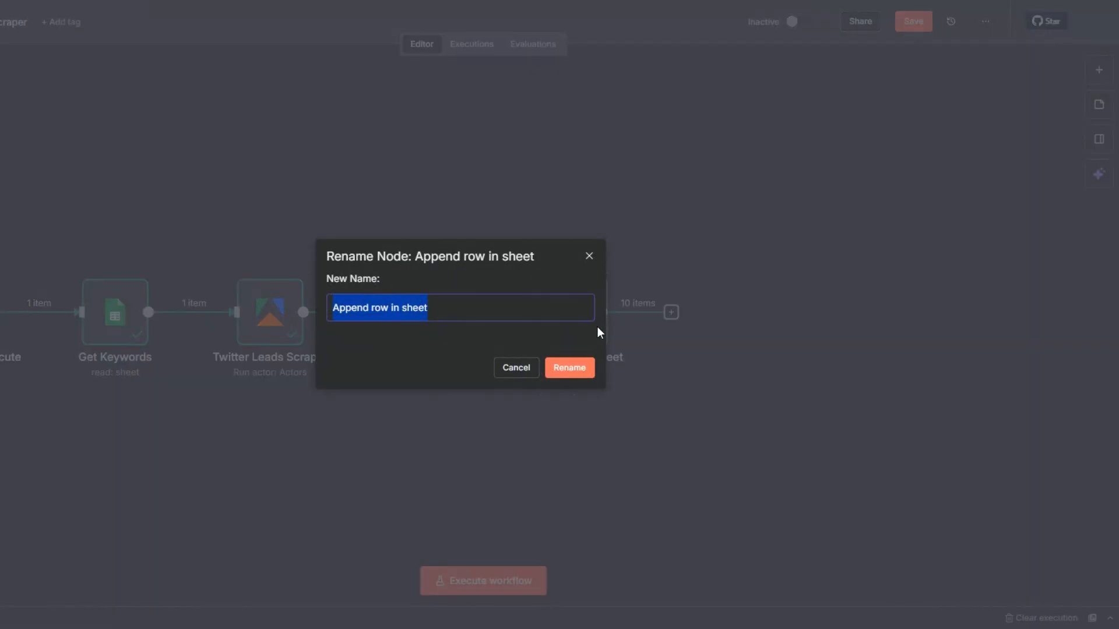
pyautogui.write('Twi')
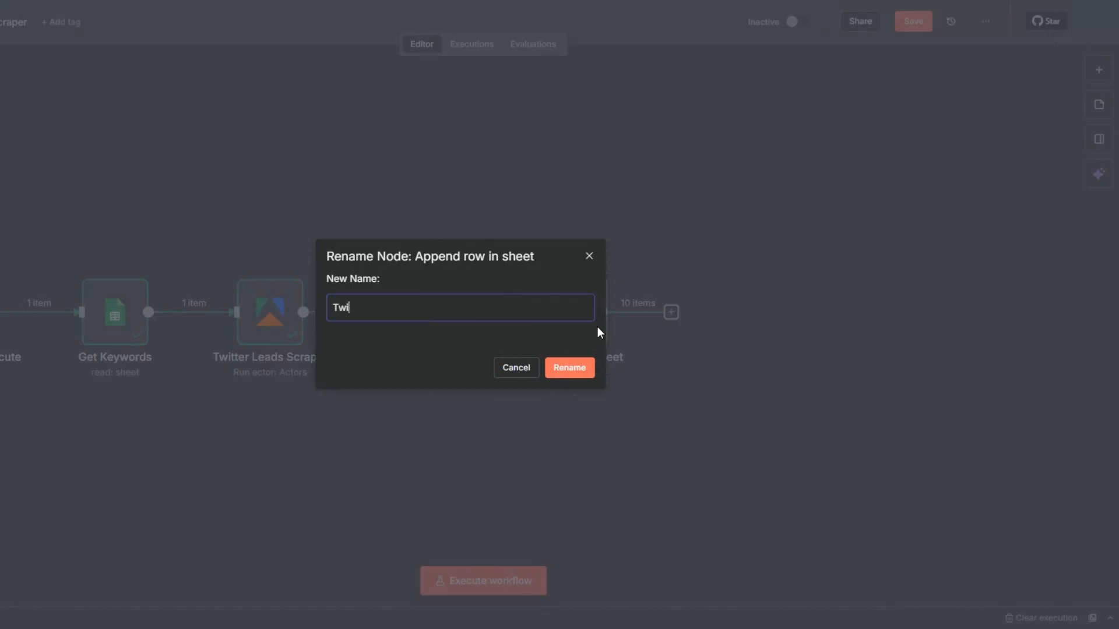
pyautogui.write('tter Leads')
pyautogui.click(569, 367)
pyautogui.click(912, 24)
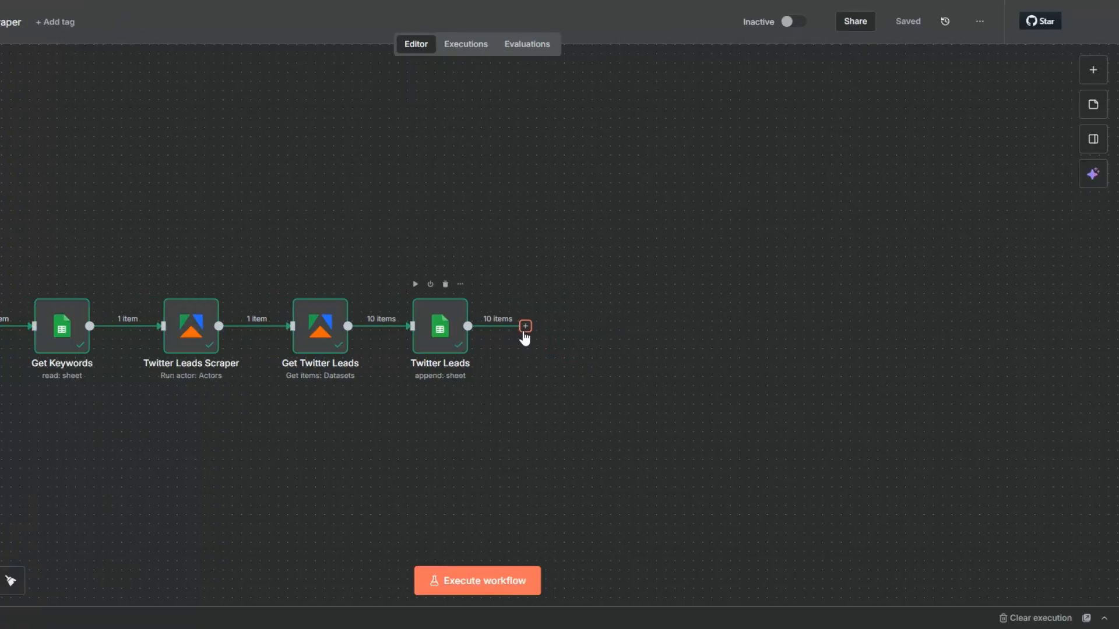
# Step: Add an If node after the Twitter Leads node
pyautogui.click(525, 326)
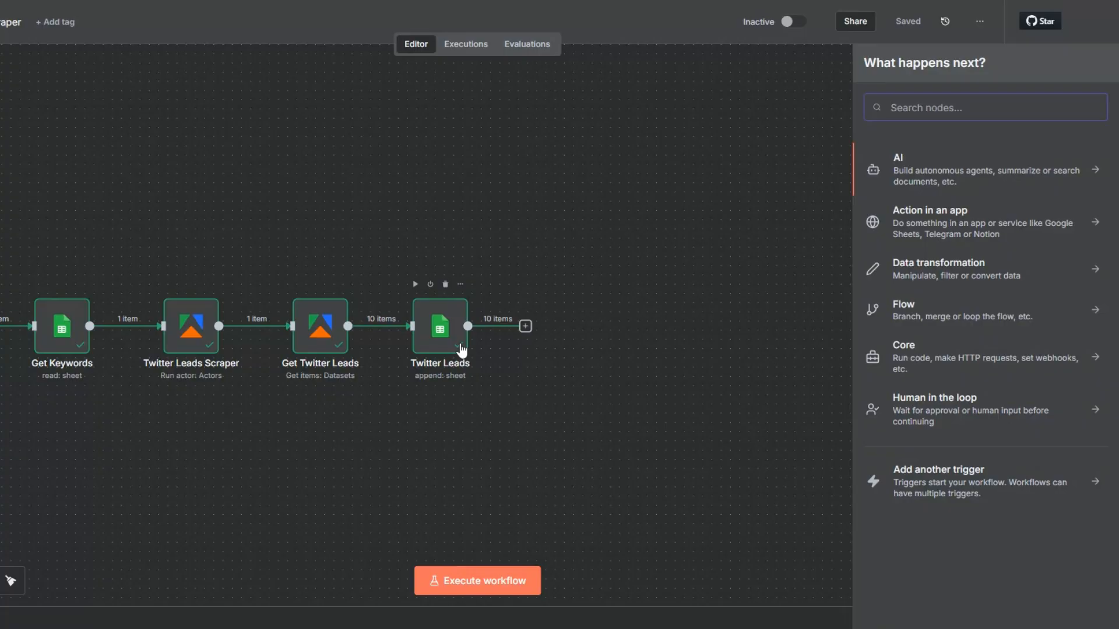
pyautogui.write('if')
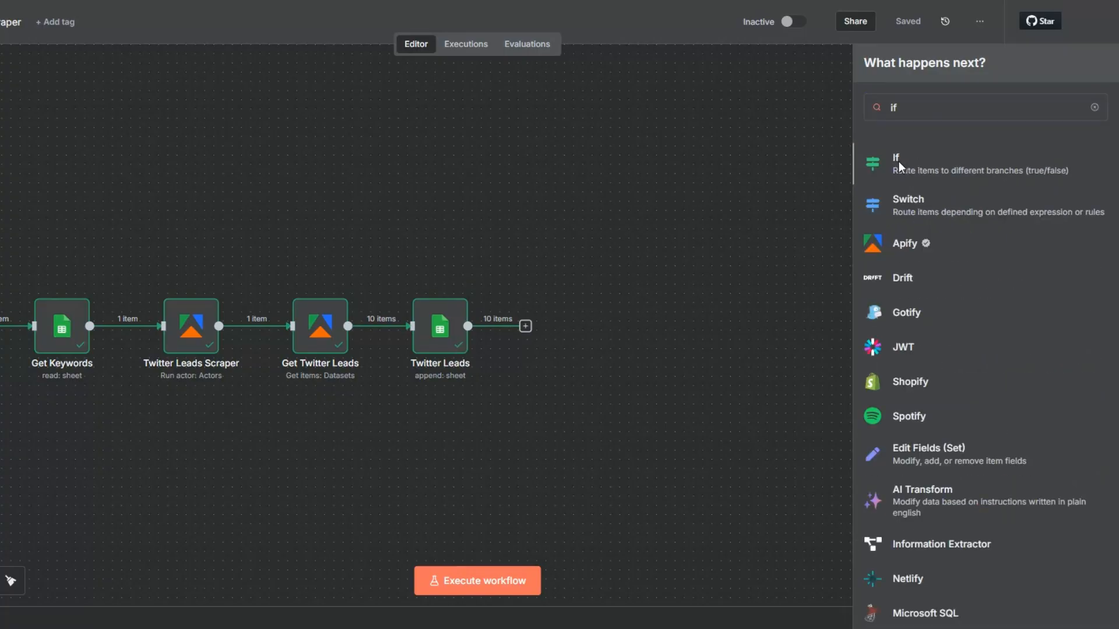
pyautogui.click(899, 162)
# Step: Set the If condition to check that the Email value exists as a string, and execute the node
pyautogui.moveTo(87, 161); pyautogui.dragTo(259, 134)
pyautogui.click(455, 126)
pyautogui.click(537, 168)
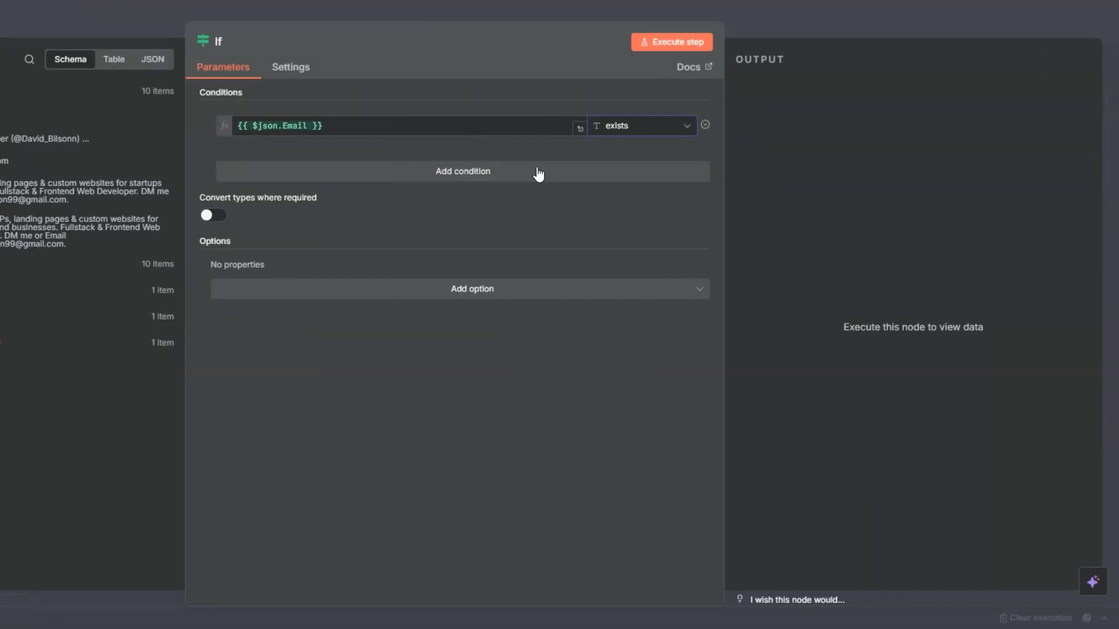
pyautogui.click(662, 46)
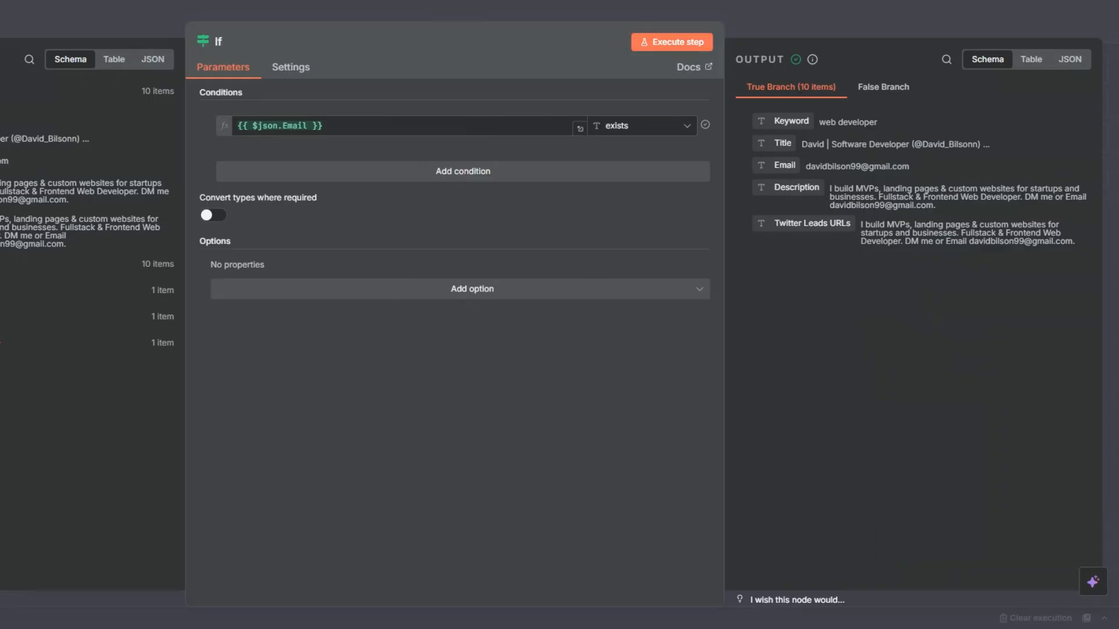
pyautogui.press('Escape')
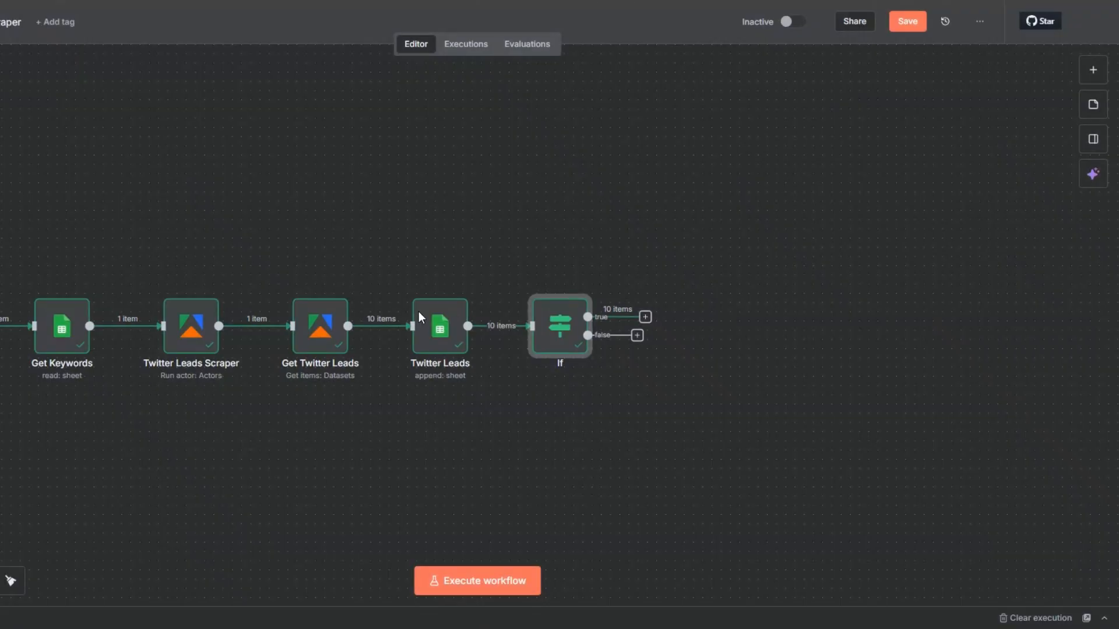
# Step: Add a No Operation, do nothing node to the If node's false branch
pyautogui.click(637, 337)
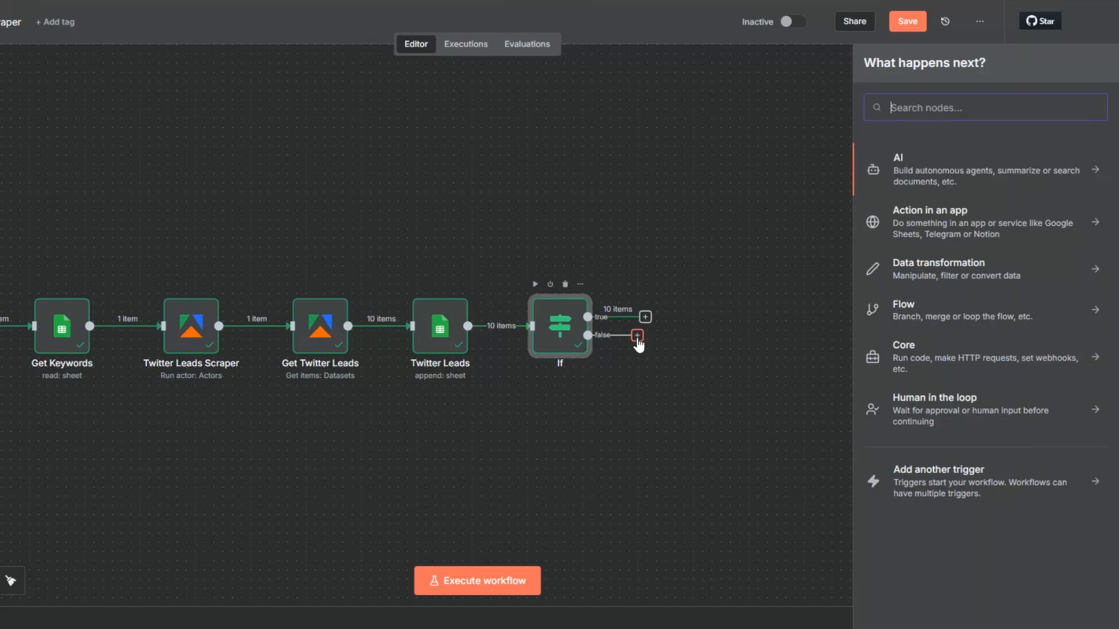
pyautogui.write('do no')
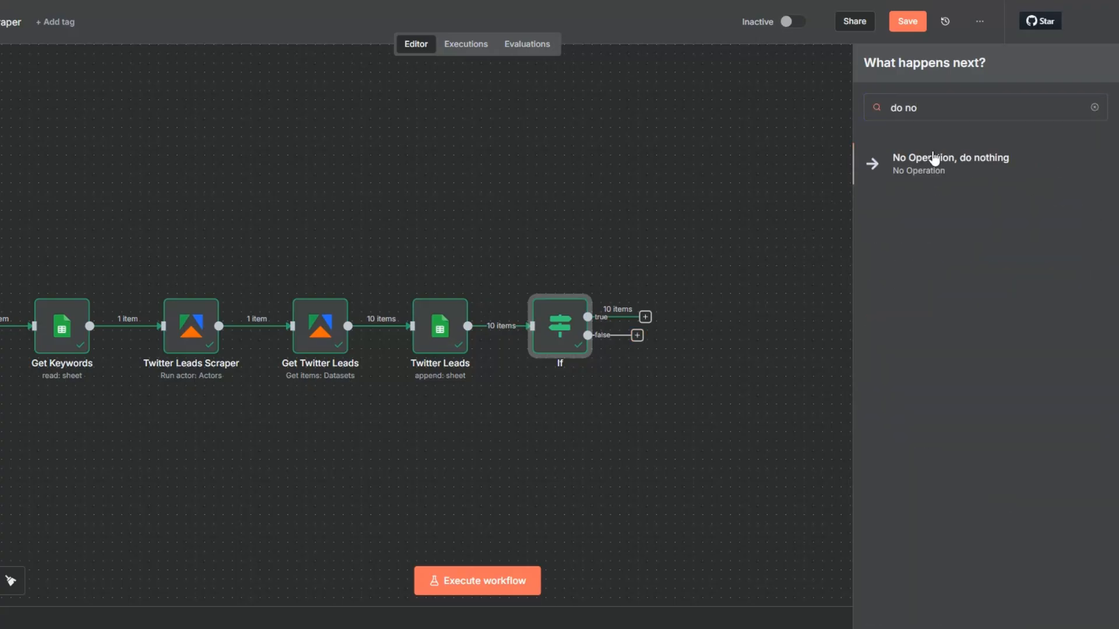
pyautogui.press('Return')
pyautogui.press('Escape')
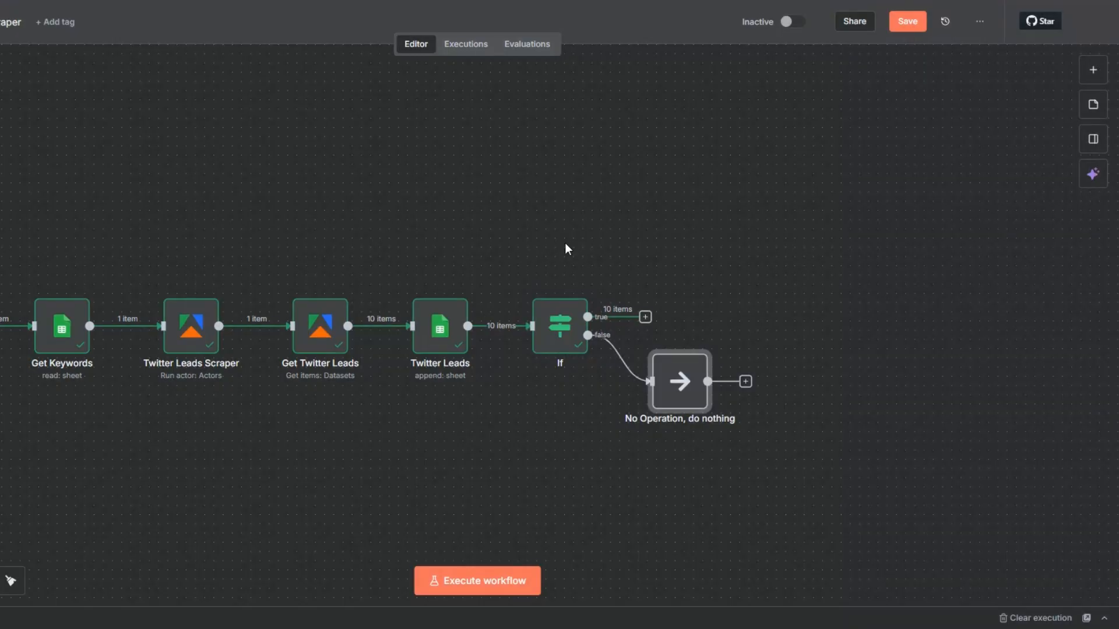
# Step: Add a Limit node to the If node's true branch with Max Items set to 2
pyautogui.click(646, 319)
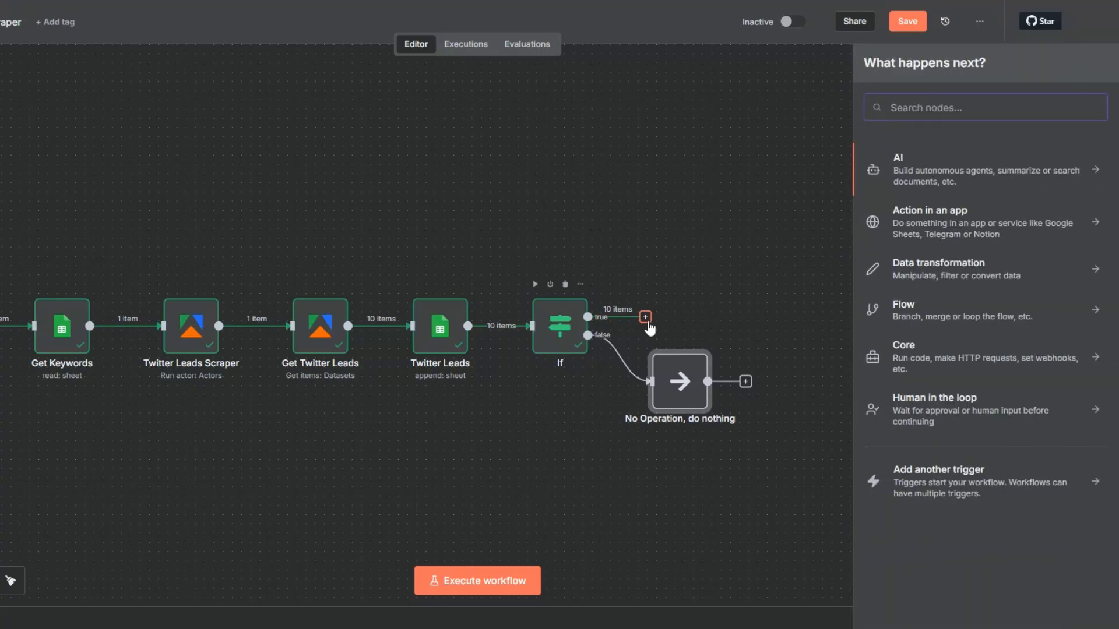
pyautogui.write('li')
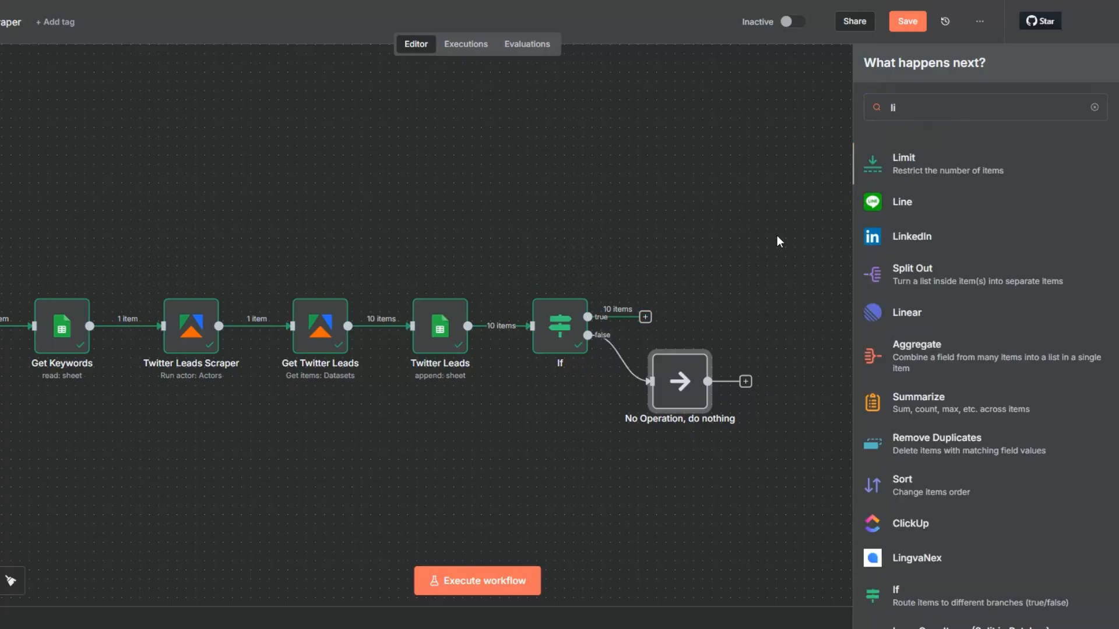
pyautogui.press('Return')
pyautogui.moveTo(351, 114); pyautogui.dragTo(316, 115)
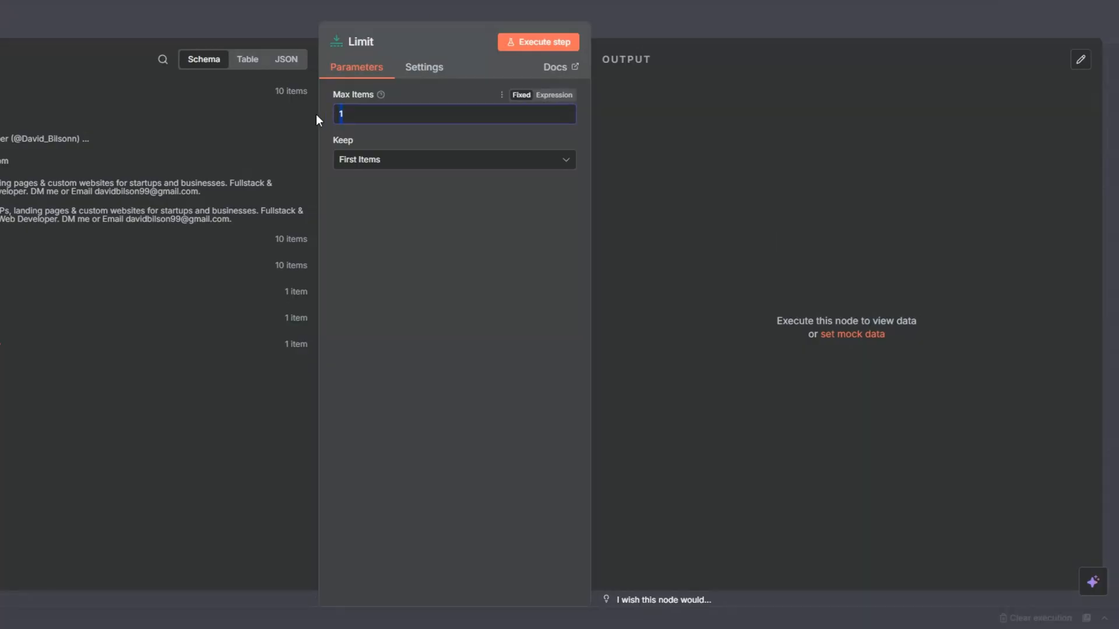
pyautogui.write('2')
# Step: Execute the Limit node from the canvas and save the workflow
pyautogui.press('Escape')
pyautogui.click(656, 229)
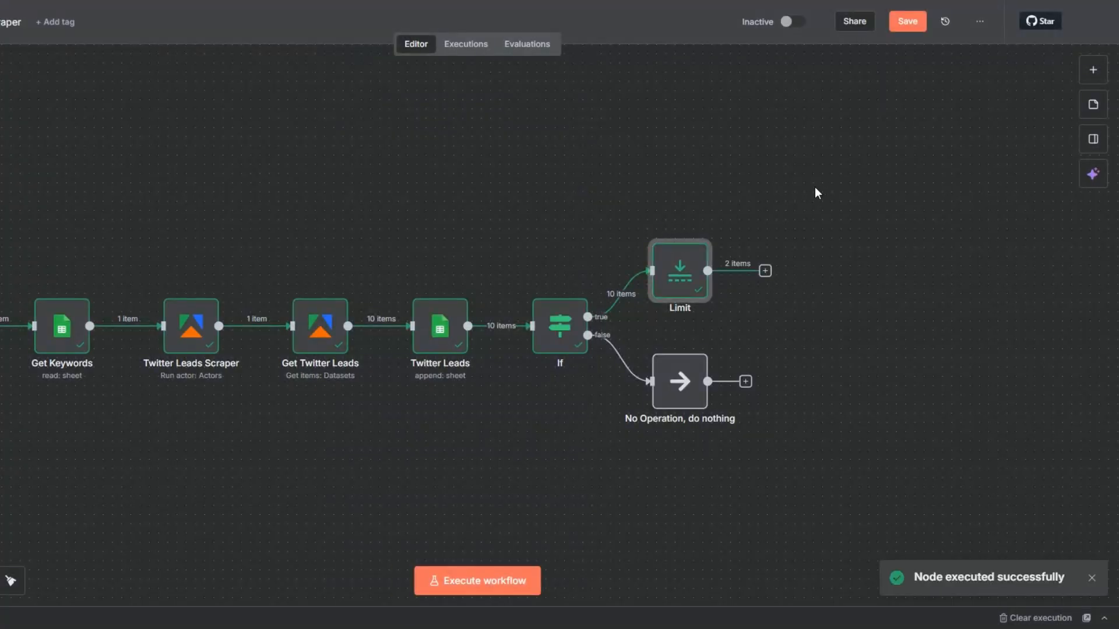
pyautogui.click(903, 29)
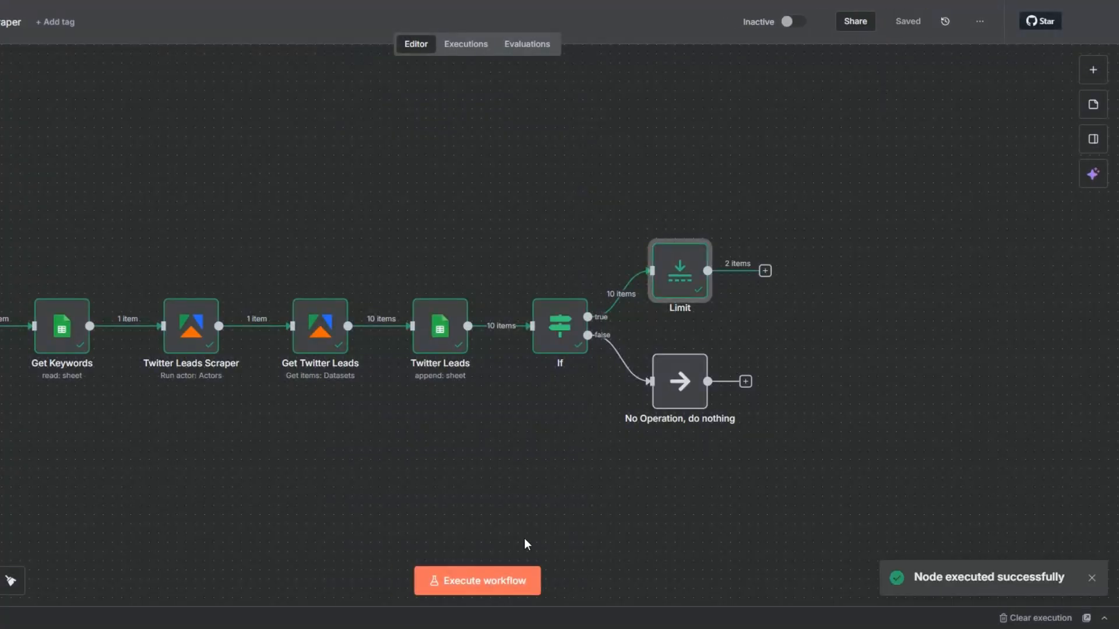
# Step: Add an AI Agent node after the Limit node
pyautogui.moveTo(296, 465); pyautogui.dragTo(272, 472)
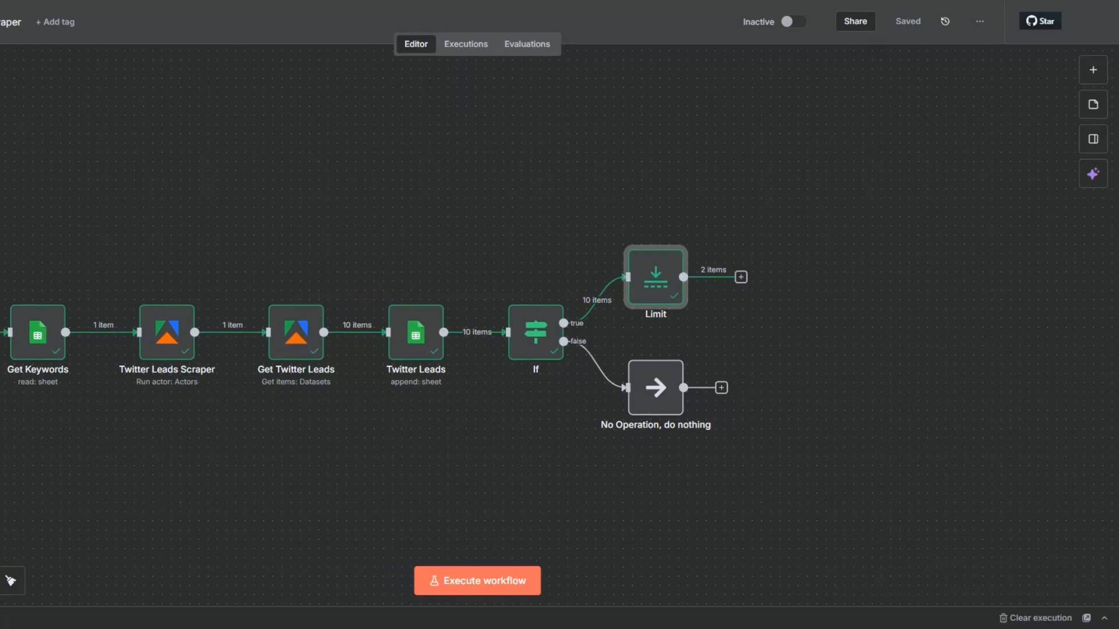
pyautogui.click(0, 581)
pyautogui.moveTo(384, 415); pyautogui.dragTo(263, 422)
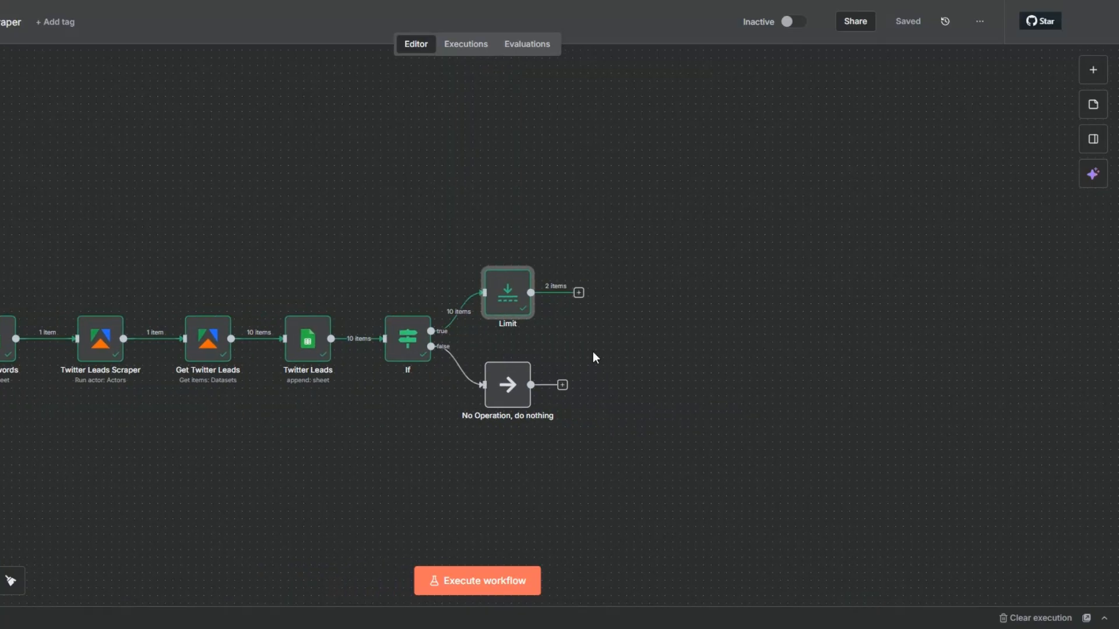
pyautogui.click(579, 293)
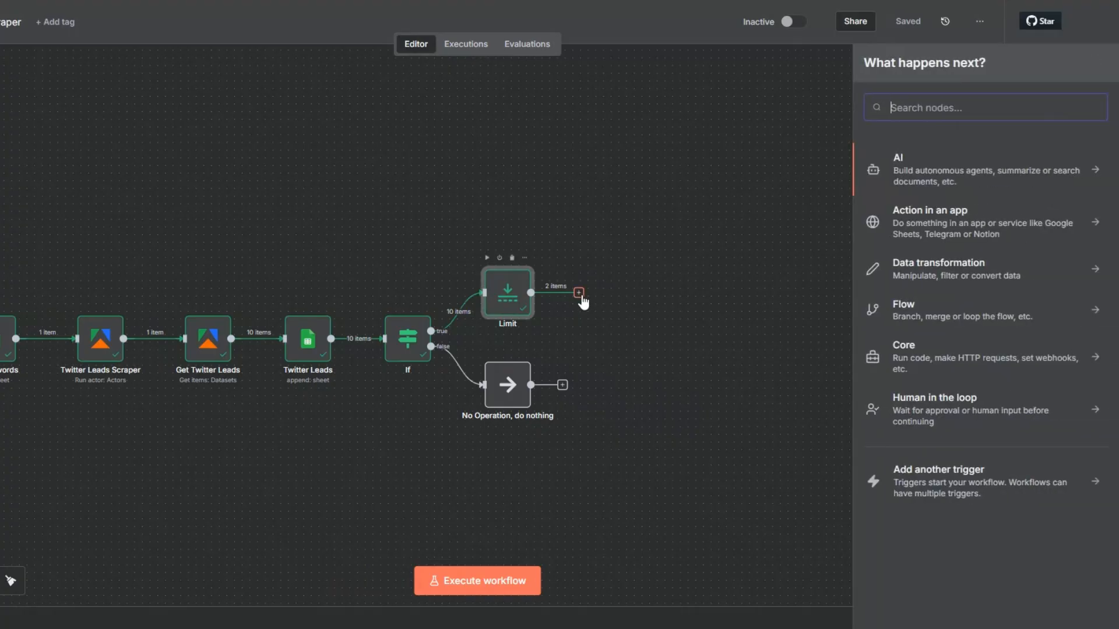
pyautogui.click(900, 165)
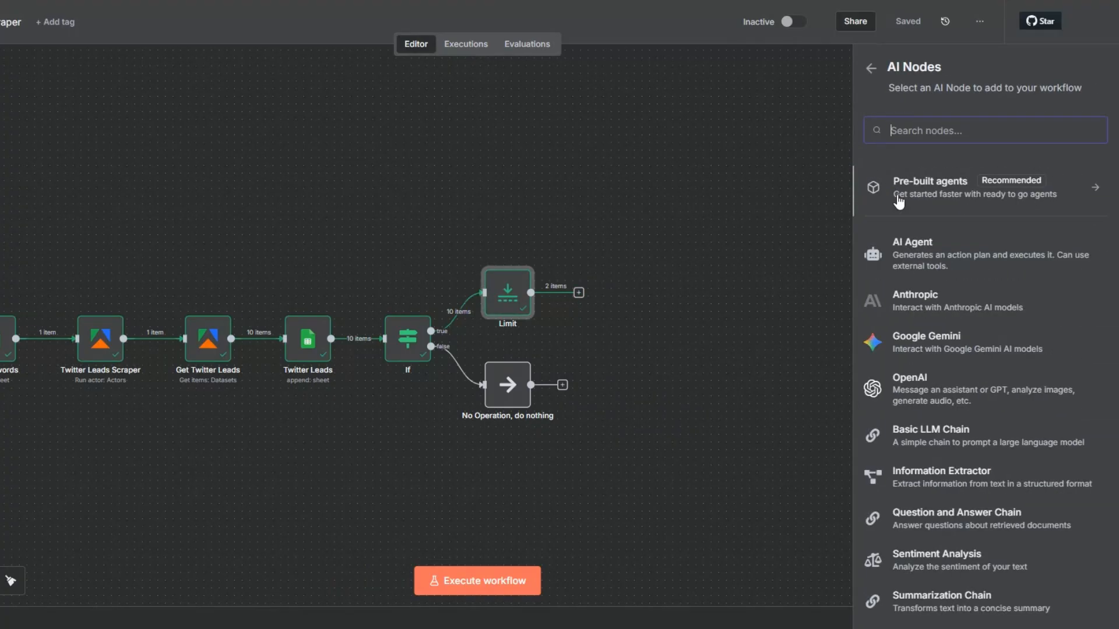
pyautogui.click(909, 241)
# Step: Define the AI Agent's prompt as "You are an expert email copywriter." and add a System Message for writing personalized cold emails to Twitter leads
pyautogui.click(446, 120)
pyautogui.click(434, 192)
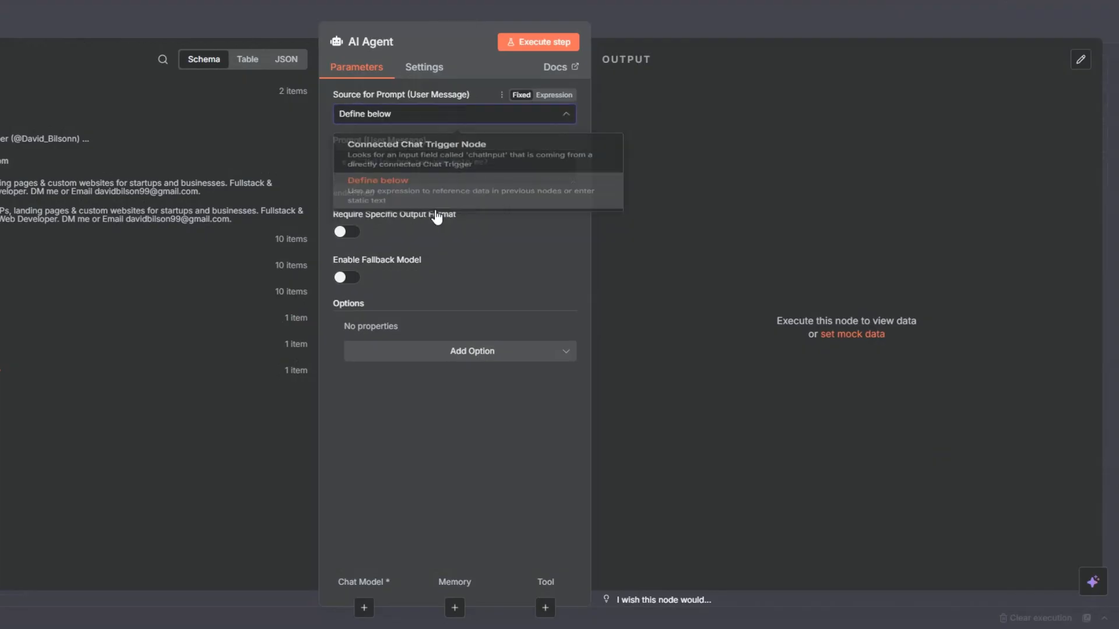
pyautogui.click(449, 338)
pyautogui.click(448, 368)
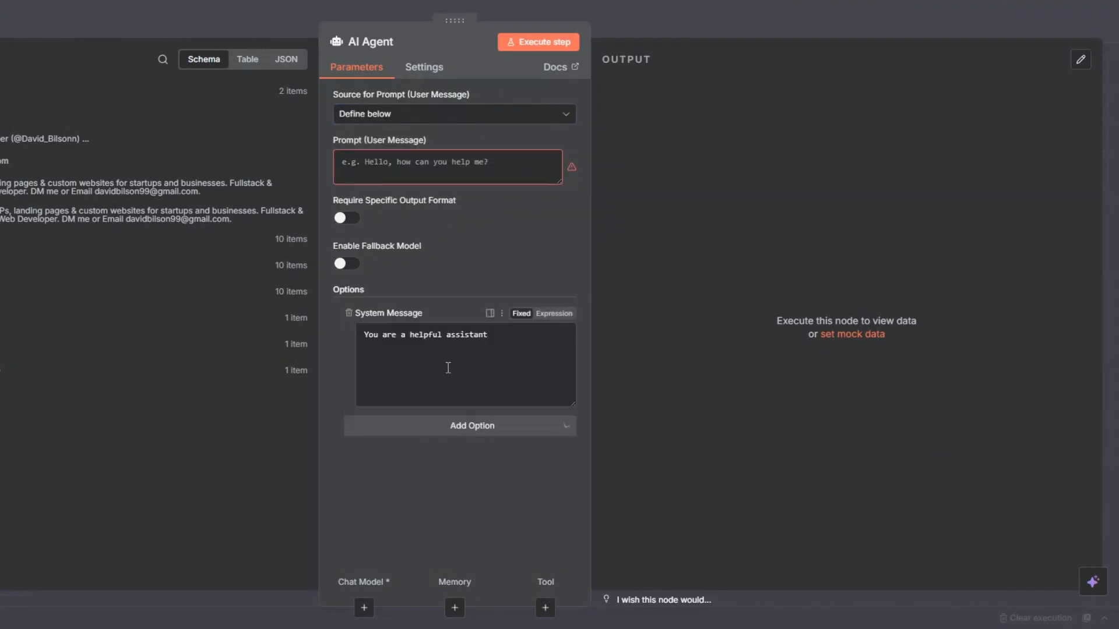
pyautogui.click(450, 337)
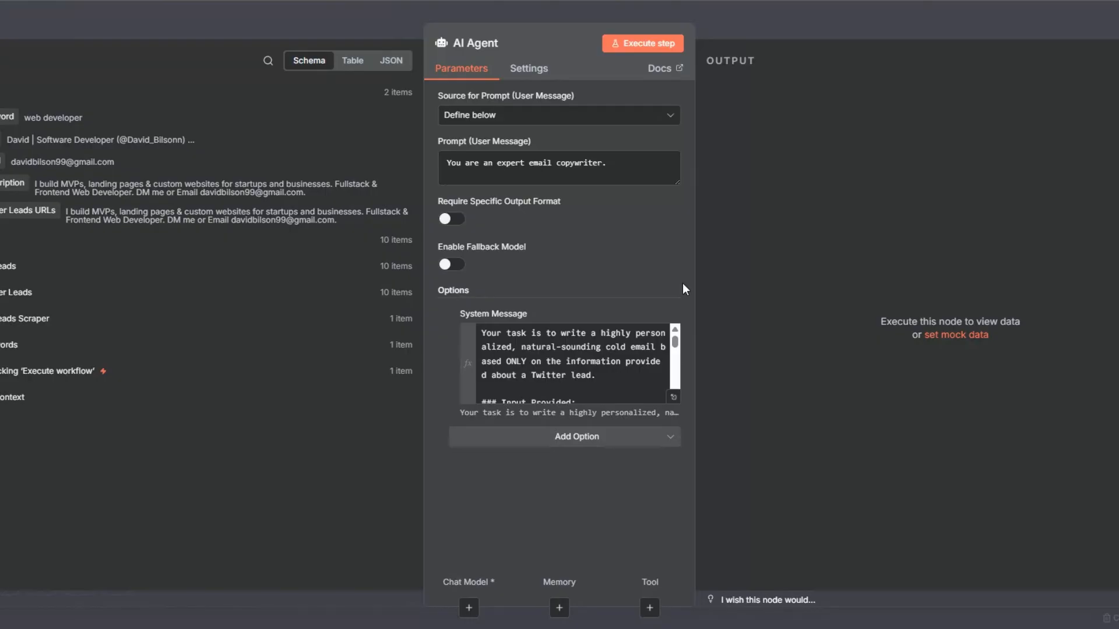
# Step: Review the System Message in the expanded editor and complete rule 10 with the JSON keys "Subject line and Email body."
pyautogui.click(673, 397)
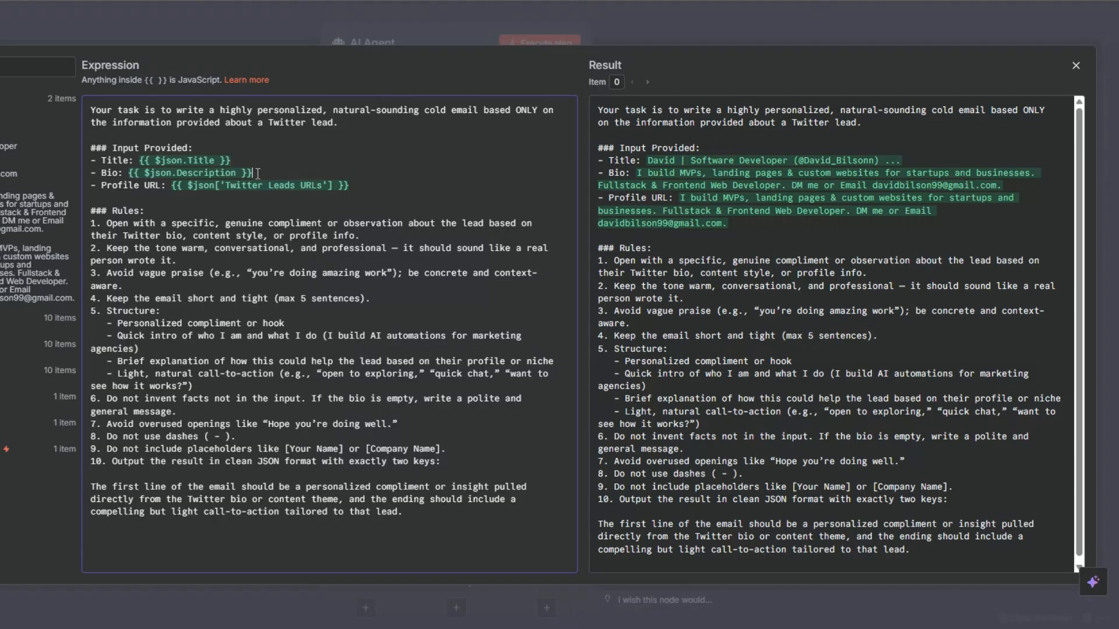
pyautogui.click(353, 185)
pyautogui.click(183, 215)
pyautogui.moveTo(106, 312); pyautogui.dragTo(181, 362)
pyautogui.click(295, 321)
pyautogui.click(447, 463)
pyautogui.write('Subject line and Email body.')
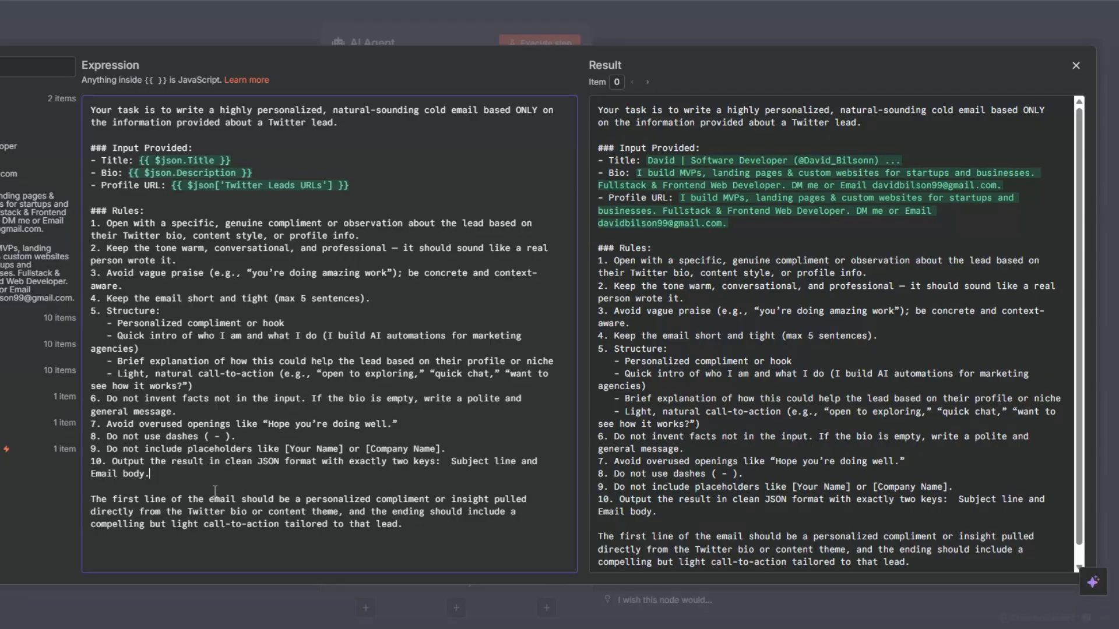
pyautogui.click(155, 483)
pyautogui.press('Escape')
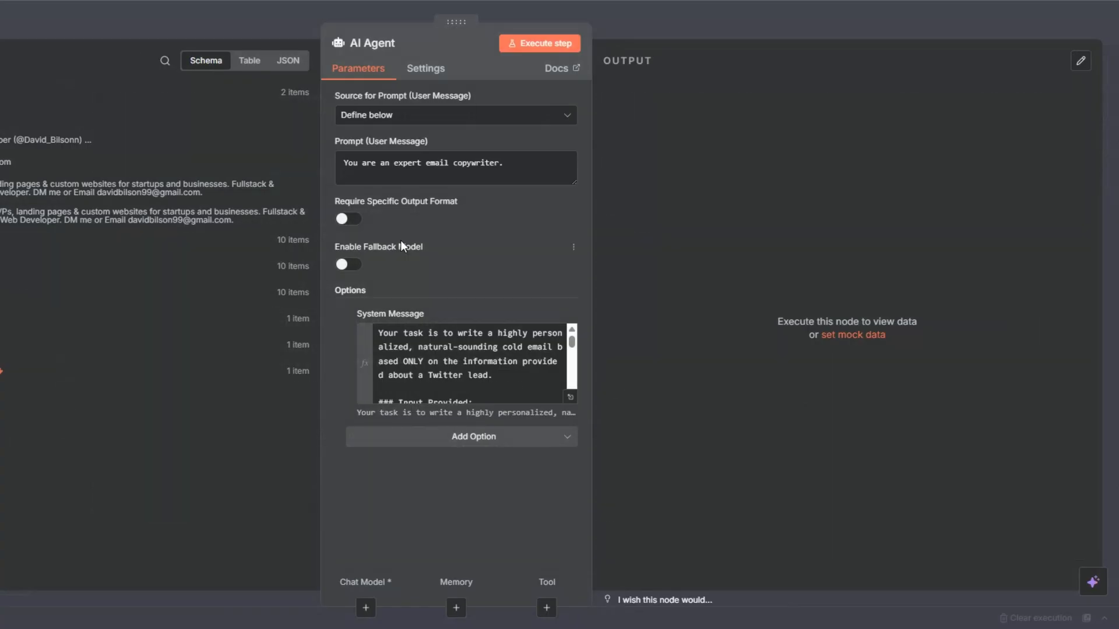
# Step: Require a specific output format for the AI Agent and attach a Structured Output Parser to it
pyautogui.click(349, 219)
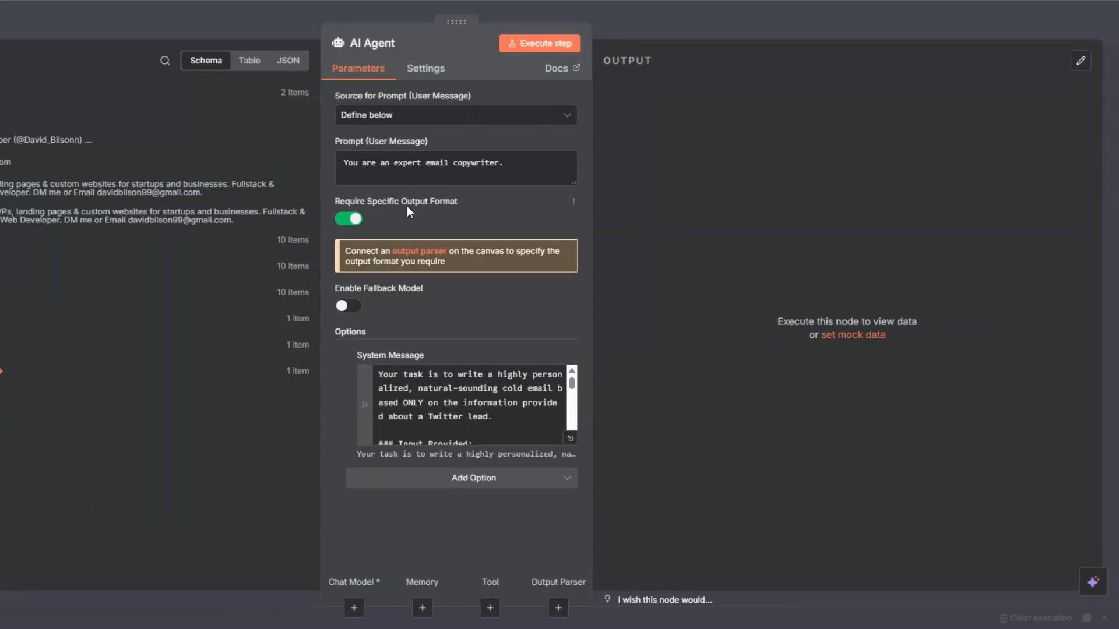
pyautogui.click(417, 250)
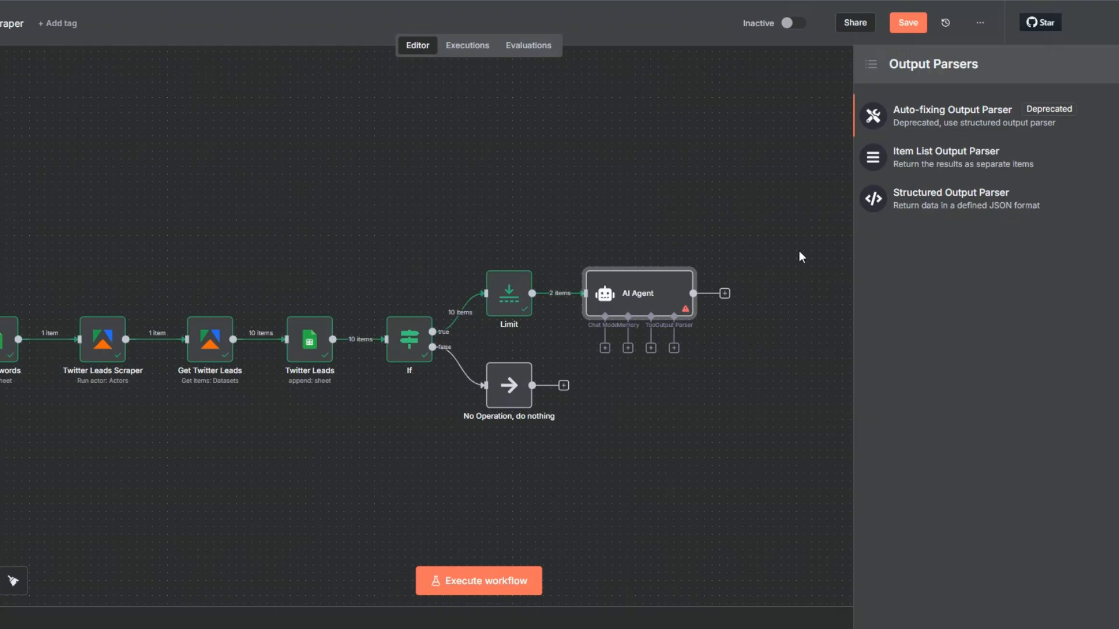
pyautogui.click(951, 194)
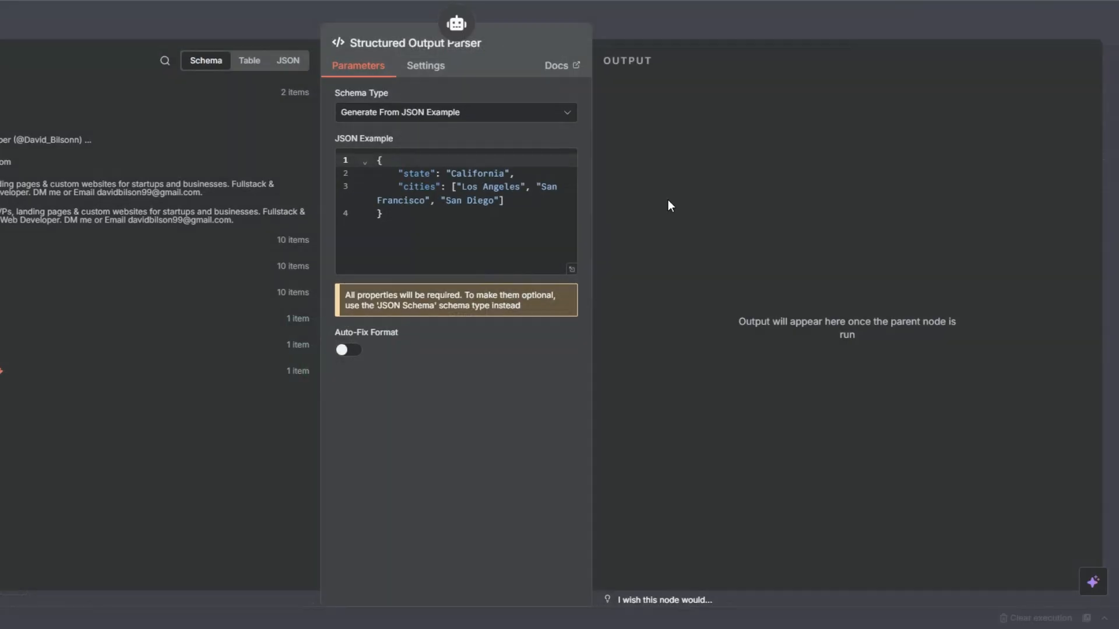
# Step: Replace the parser's JSON example with sample "subject_line" and "email_body" keys, and place the parser node above the AI Agent
pyautogui.click(387, 232)
pyautogui.hotkey('ctrl', 'a')
pyautogui.press('BackSpace')
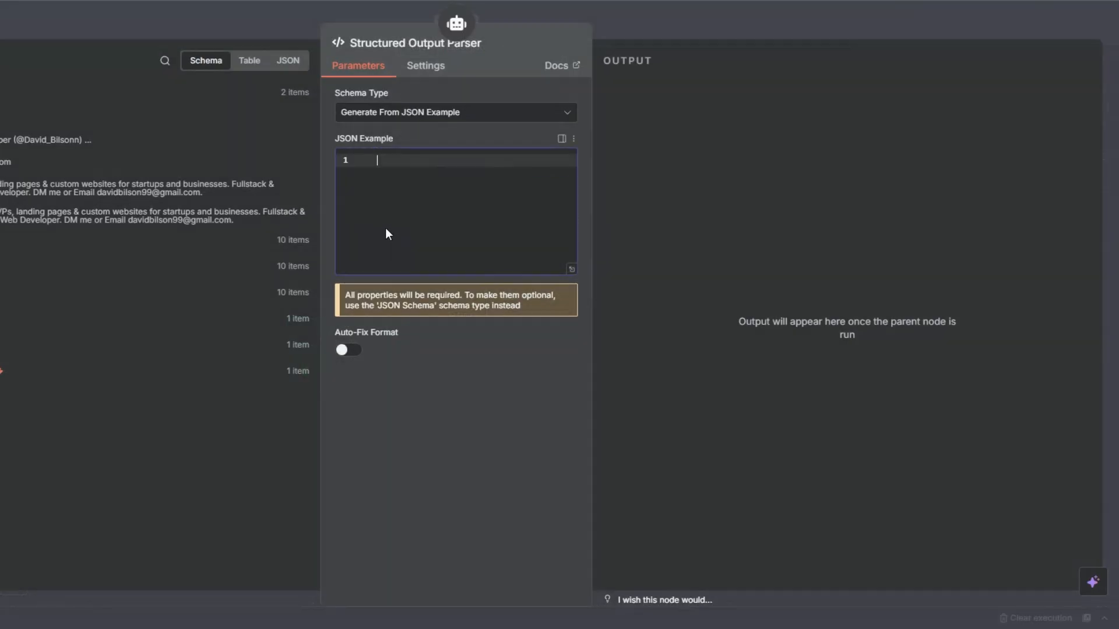
pyautogui.write('{   "subject_line": "Loved your approach to healthy dining",   "email_body": "Hi there, I was impressed by how [Business Name] highlights fresh, local ingredients on your website. I help businesses like yours save hours each week by automating bookings, reminders, and customer follow-ups. For a restaurant, this can mean fuller tables and happier regulars without extra admin. Would you be open to a quick chat to explore ideas?" }')
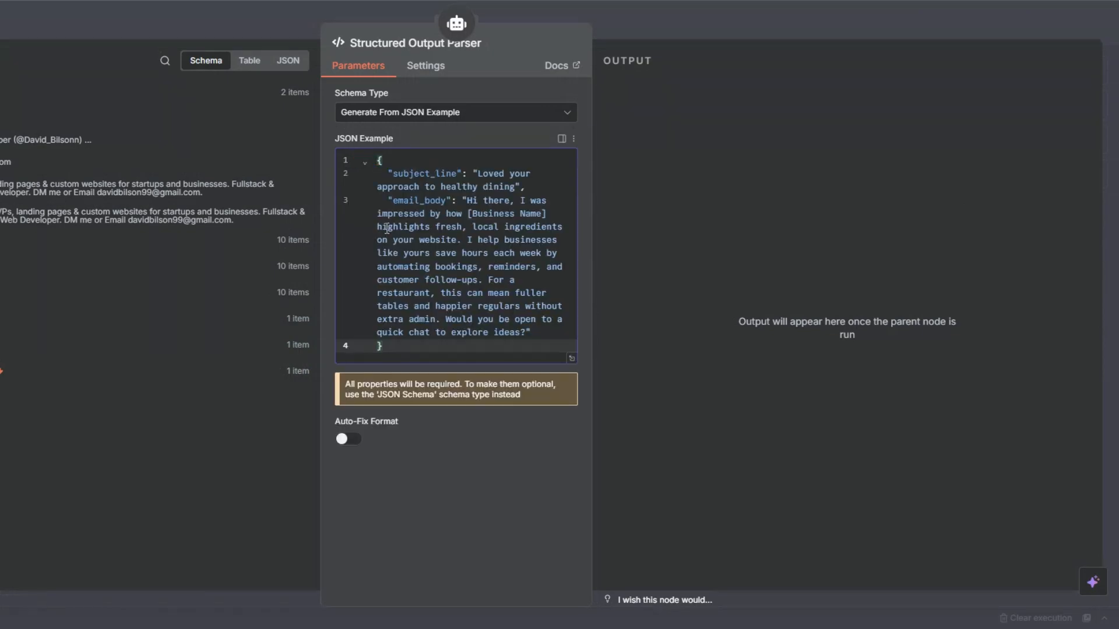
pyautogui.moveTo(393, 174); pyautogui.dragTo(486, 188)
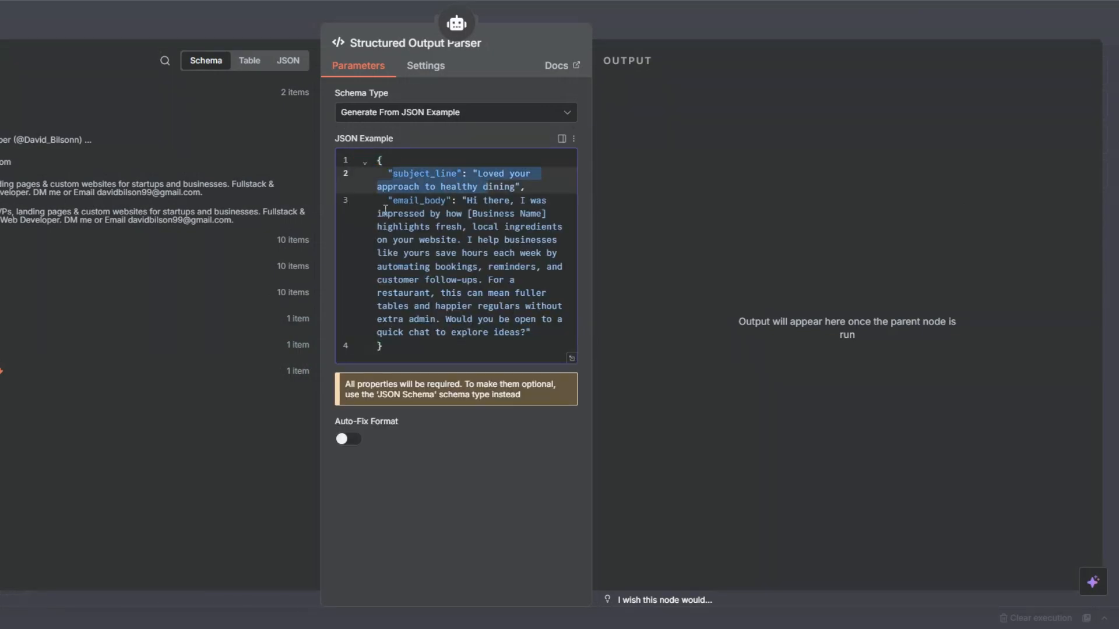
pyautogui.moveTo(378, 214); pyautogui.dragTo(475, 371)
pyautogui.click(469, 473)
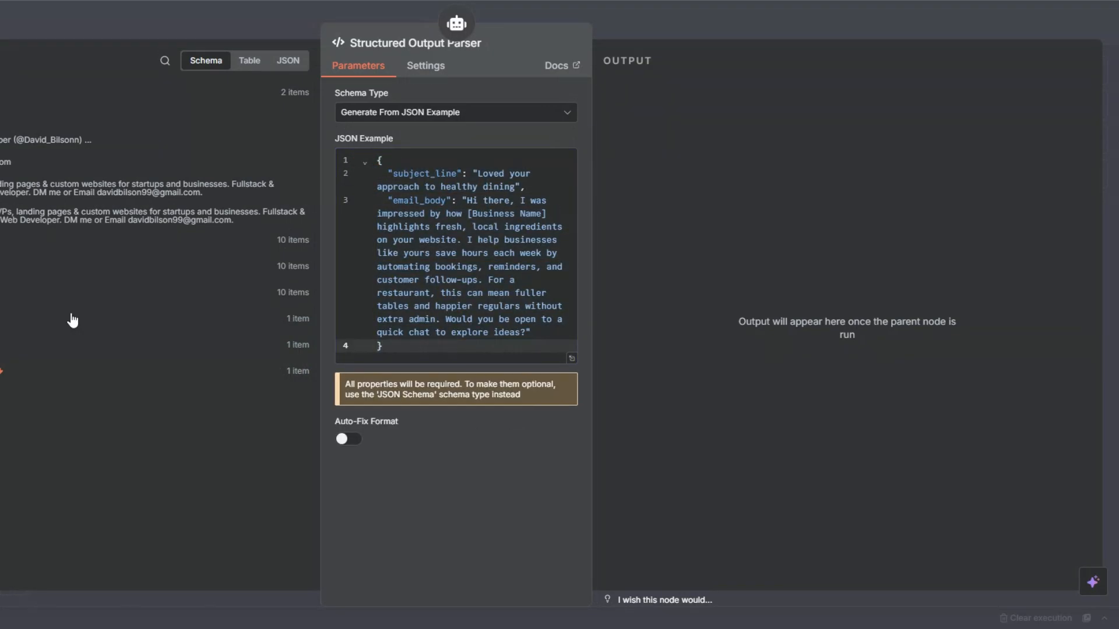
pyautogui.click(1, 23)
pyautogui.moveTo(686, 396); pyautogui.dragTo(702, 220)
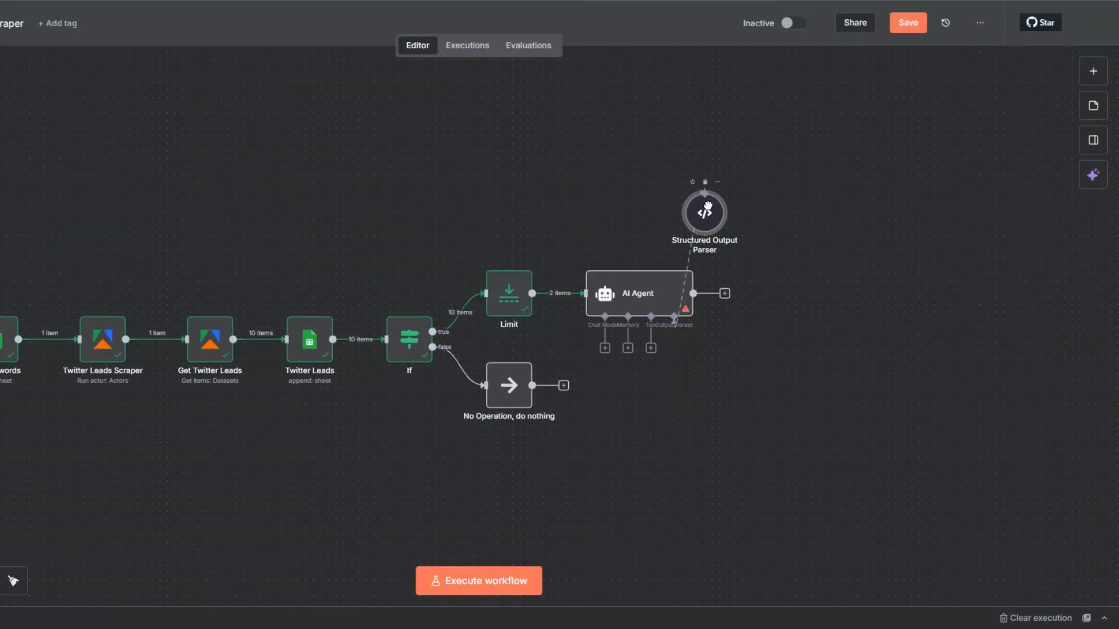
# Step: Attach an OpenAI Chat Model to the AI Agent as its chat model
pyautogui.click(605, 348)
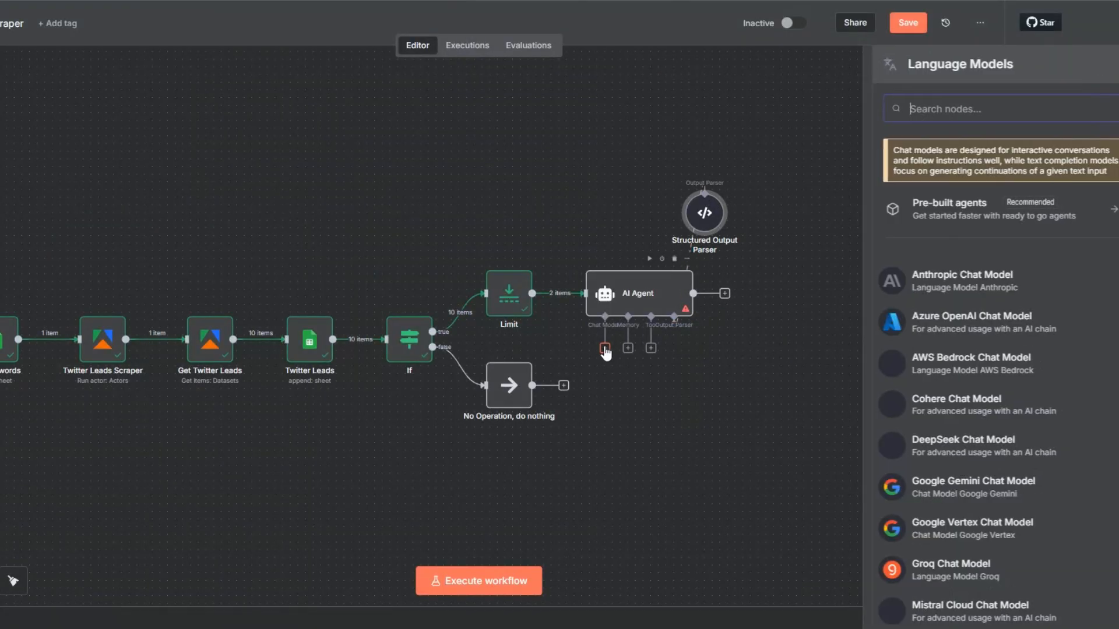
pyautogui.scroll(-3, 954, 427)
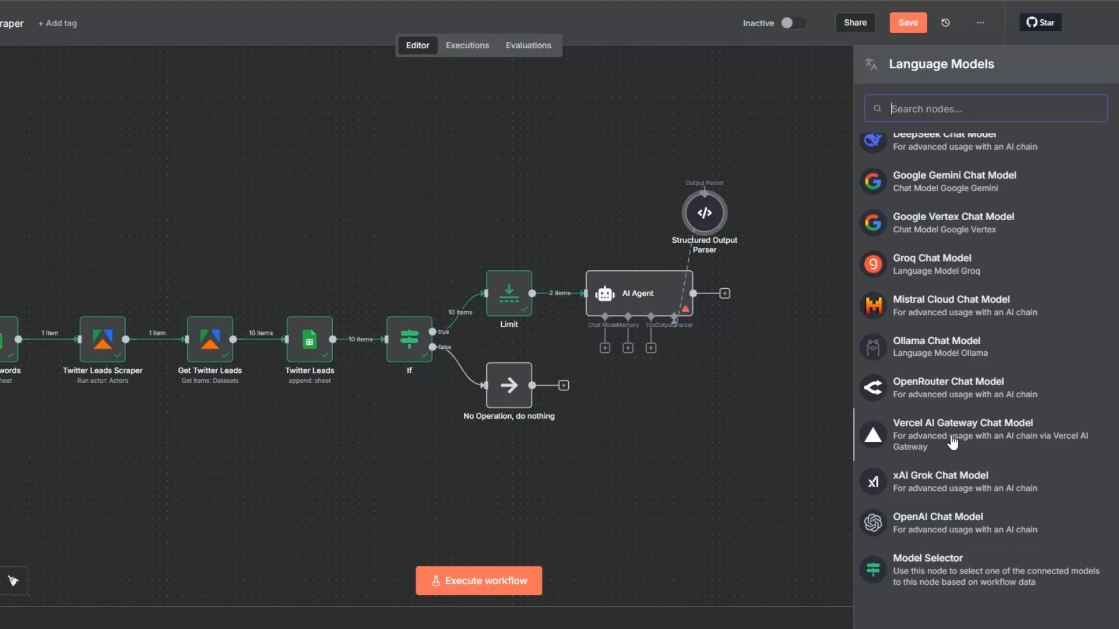
pyautogui.click(947, 519)
pyautogui.click(394, 108)
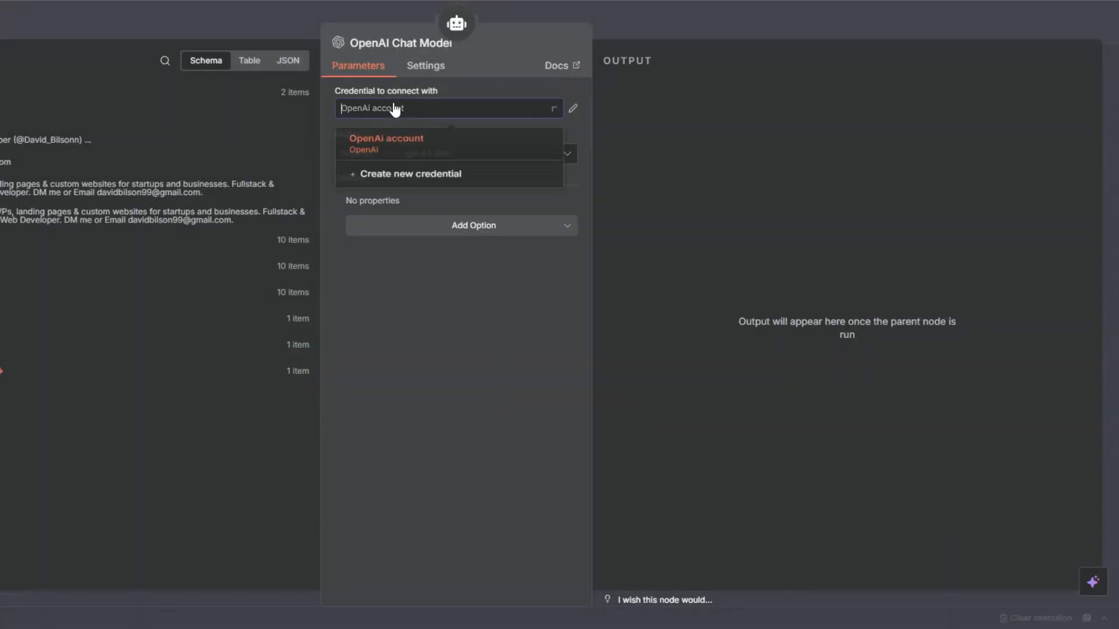
pyautogui.click(405, 178)
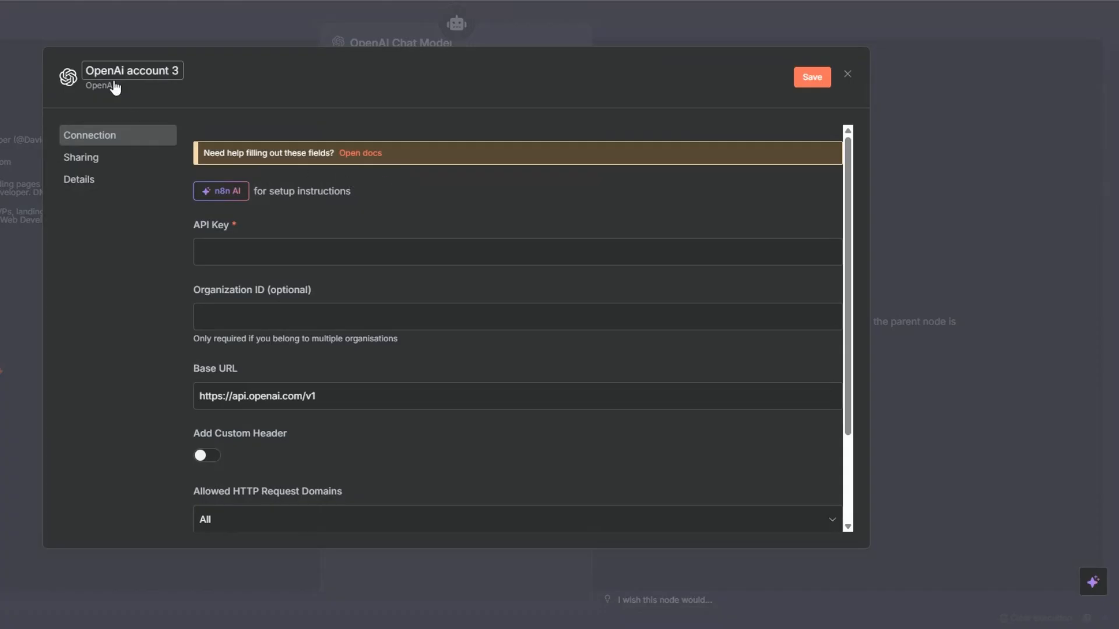
pyautogui.click(227, 262)
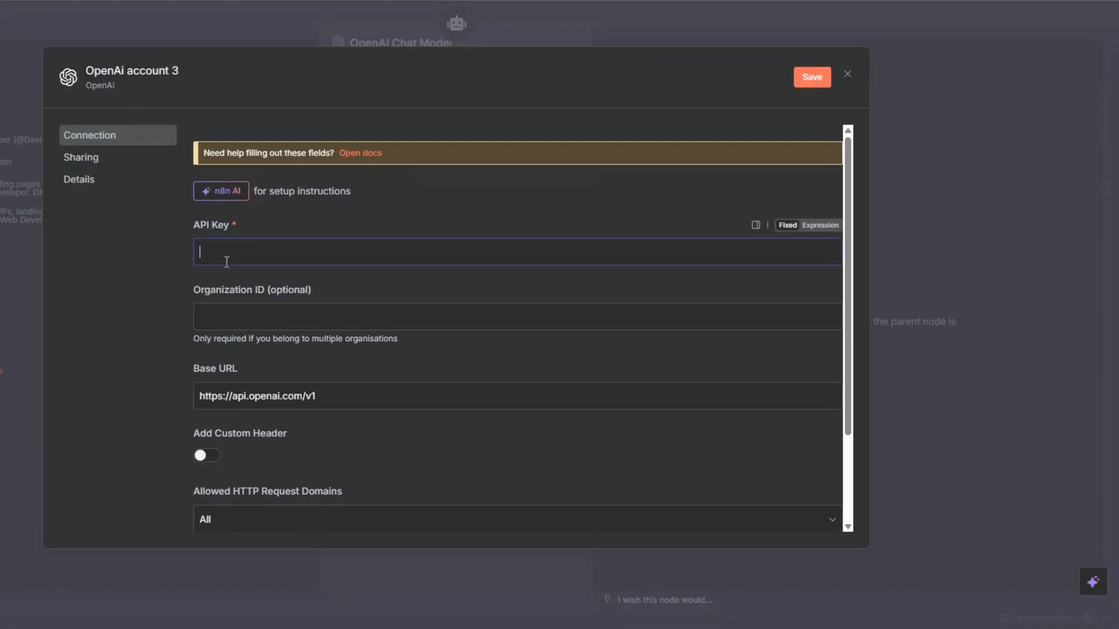
pyautogui.click(848, 76)
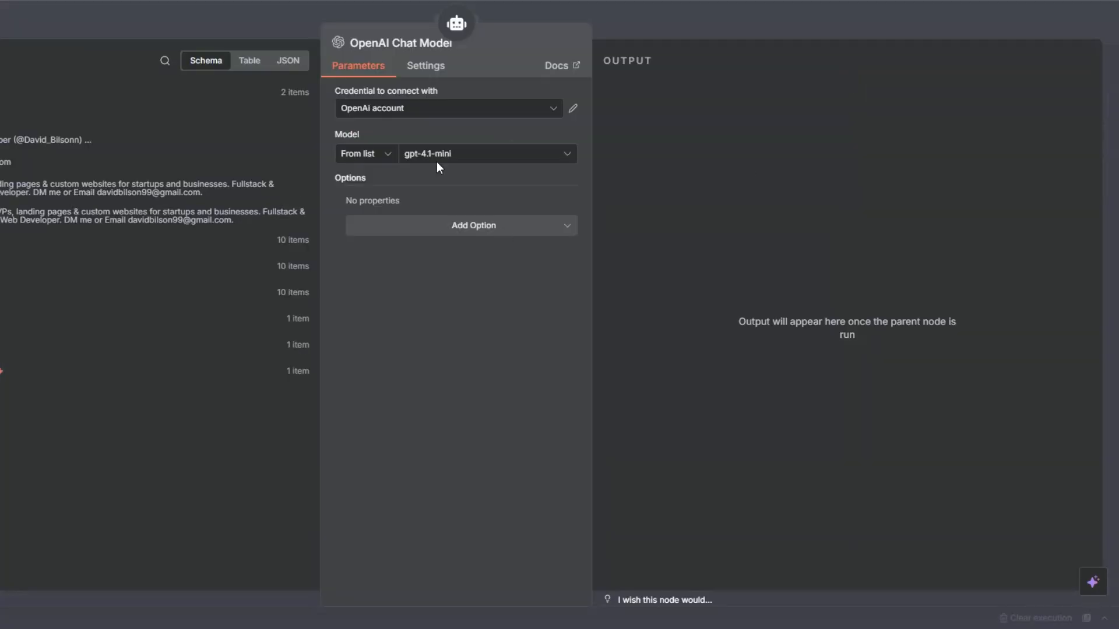
# Step: Keep gpt-4.1-mini as the chat model and position the OpenAI Chat Model and Structured Output Parser nodes above the AI Agent
pyautogui.click(417, 156)
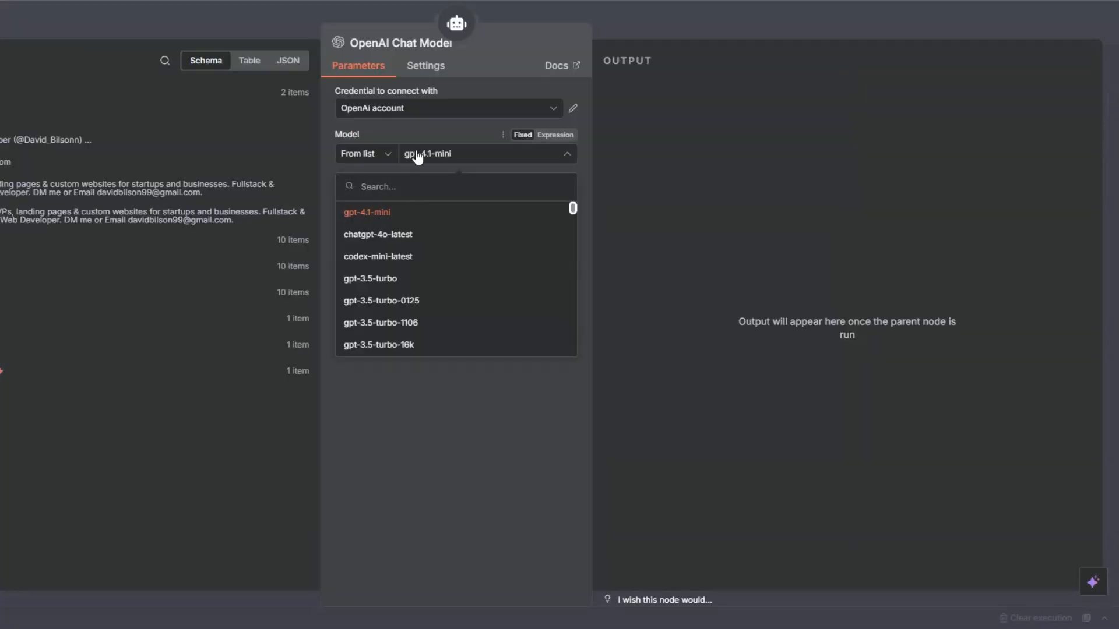
pyautogui.scroll(-10, 418, 300)
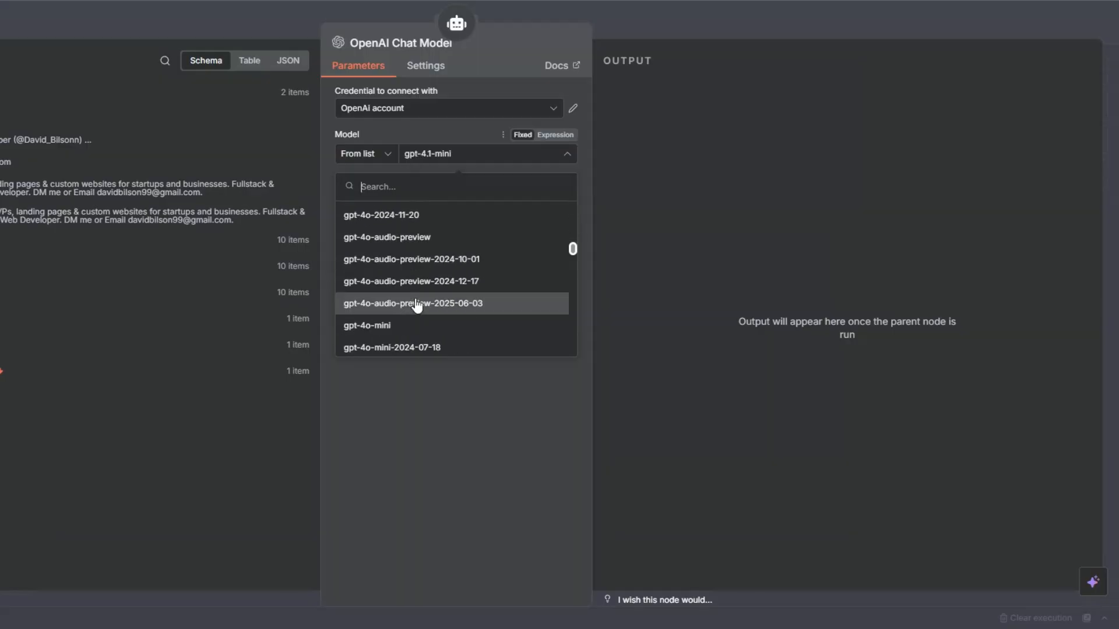
pyautogui.click(409, 471)
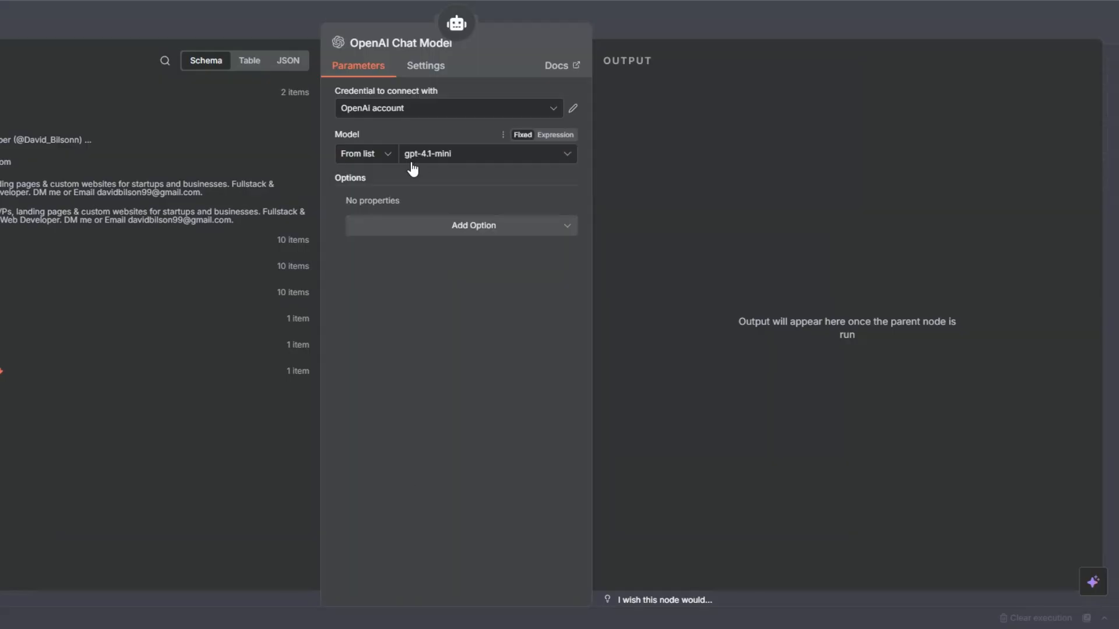
pyautogui.click(55, 124)
pyautogui.moveTo(559, 415); pyautogui.dragTo(557, 229)
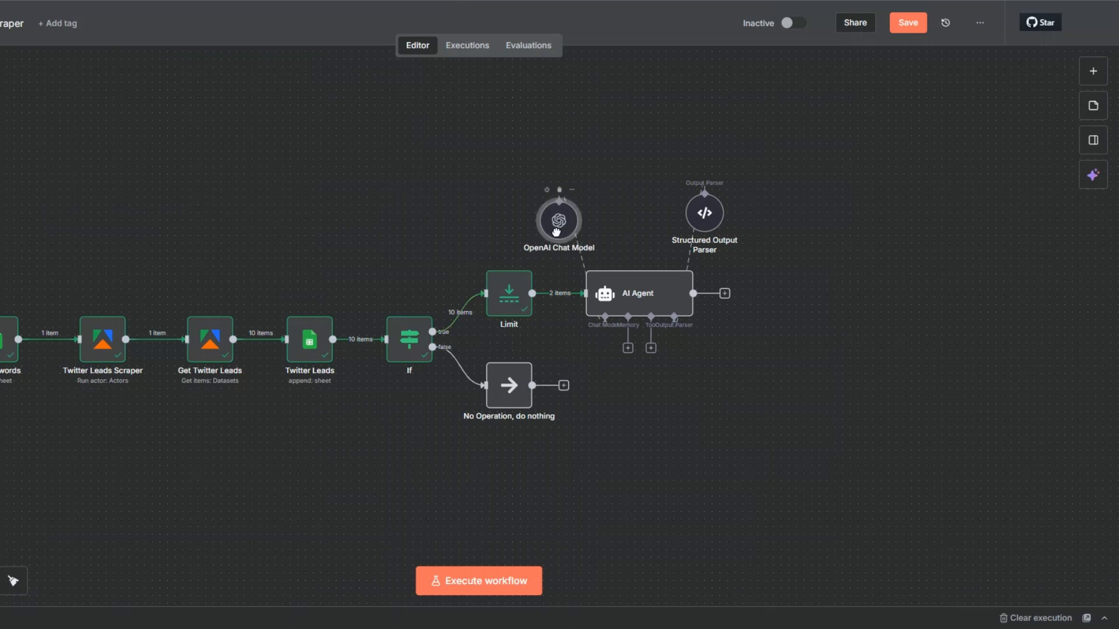
pyautogui.moveTo(712, 210); pyautogui.dragTo(727, 211)
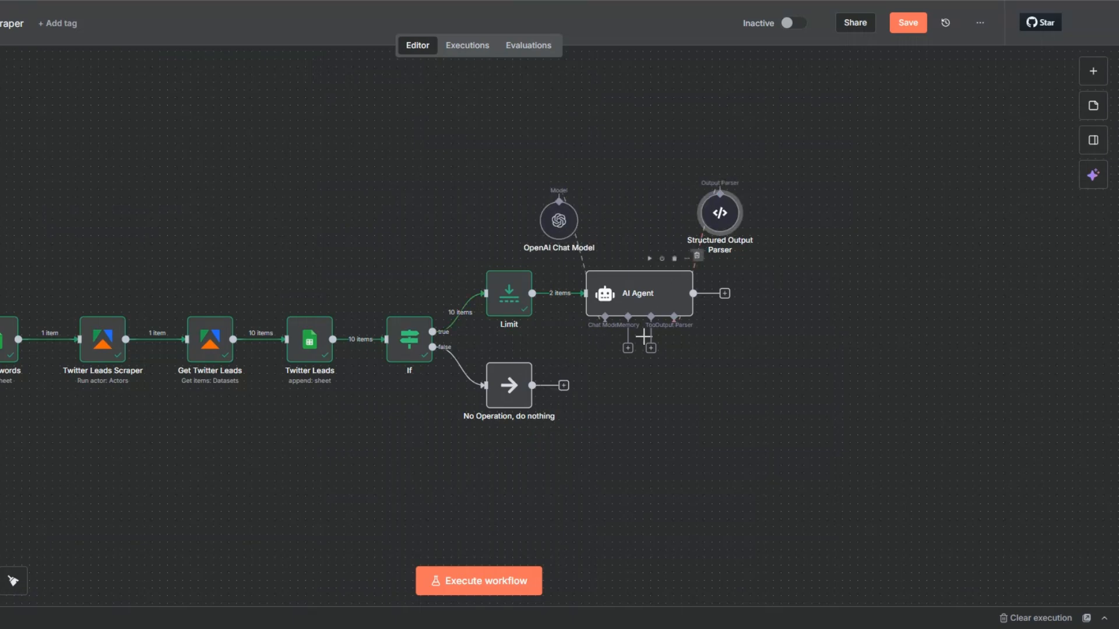
# Step: Attach Simple Memory to the AI Agent with Session ID set to "Define below" and the $now expression as its key
pyautogui.click(628, 348)
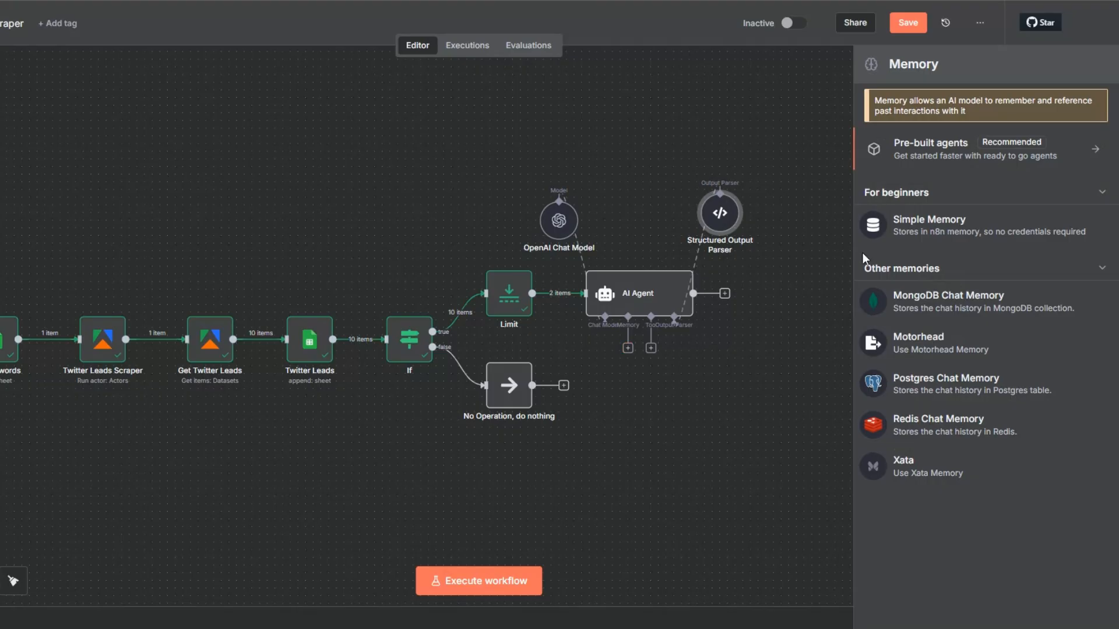
pyautogui.click(915, 220)
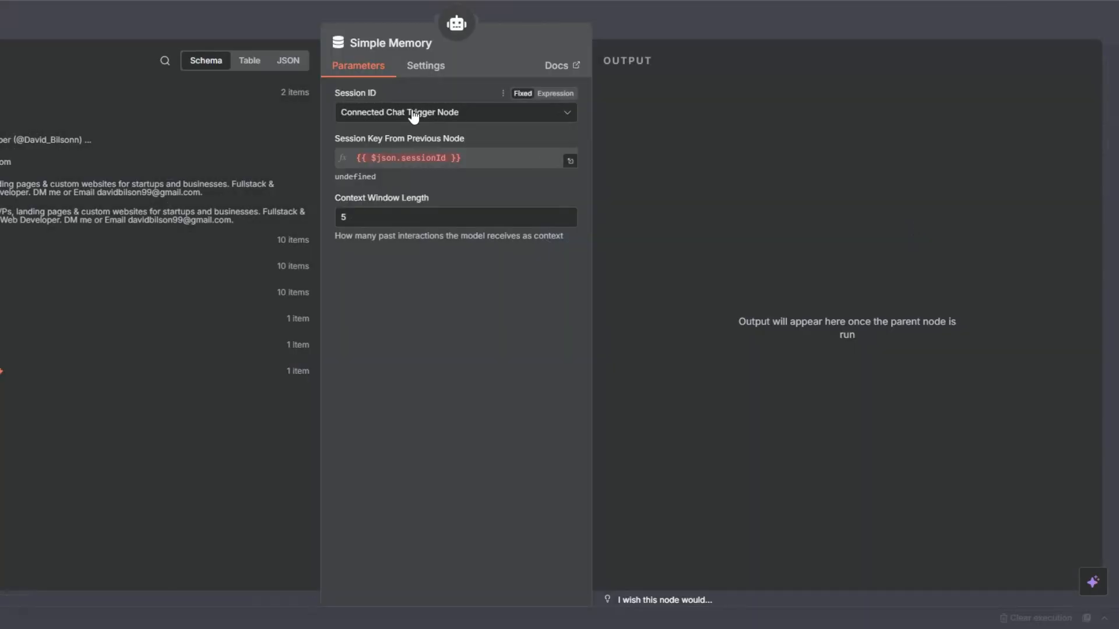
pyautogui.click(413, 115)
pyautogui.click(412, 201)
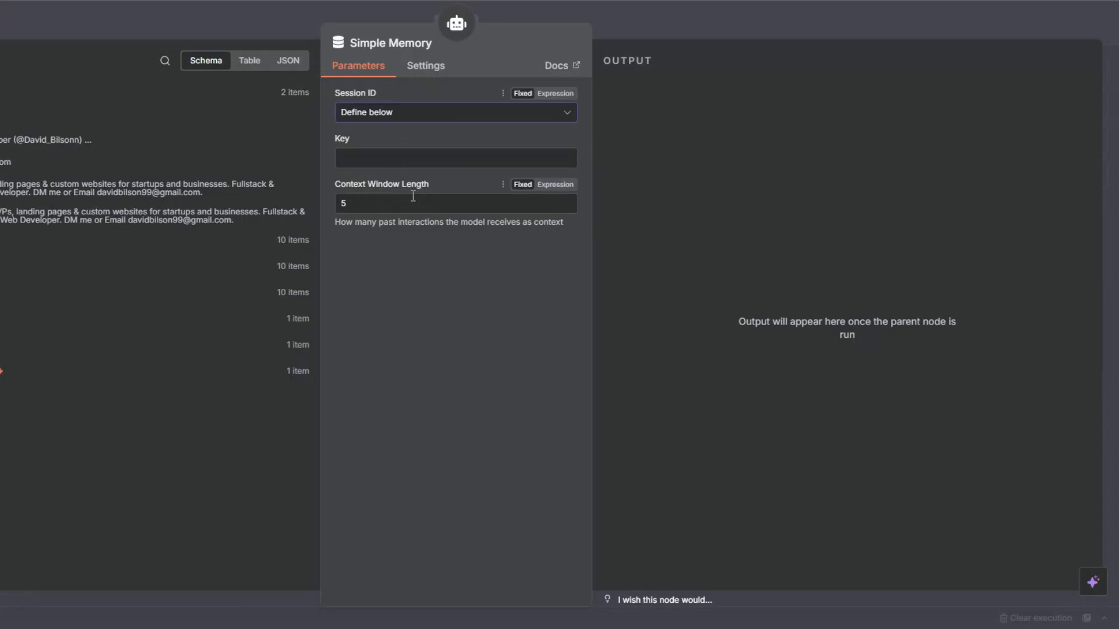
pyautogui.click(557, 139)
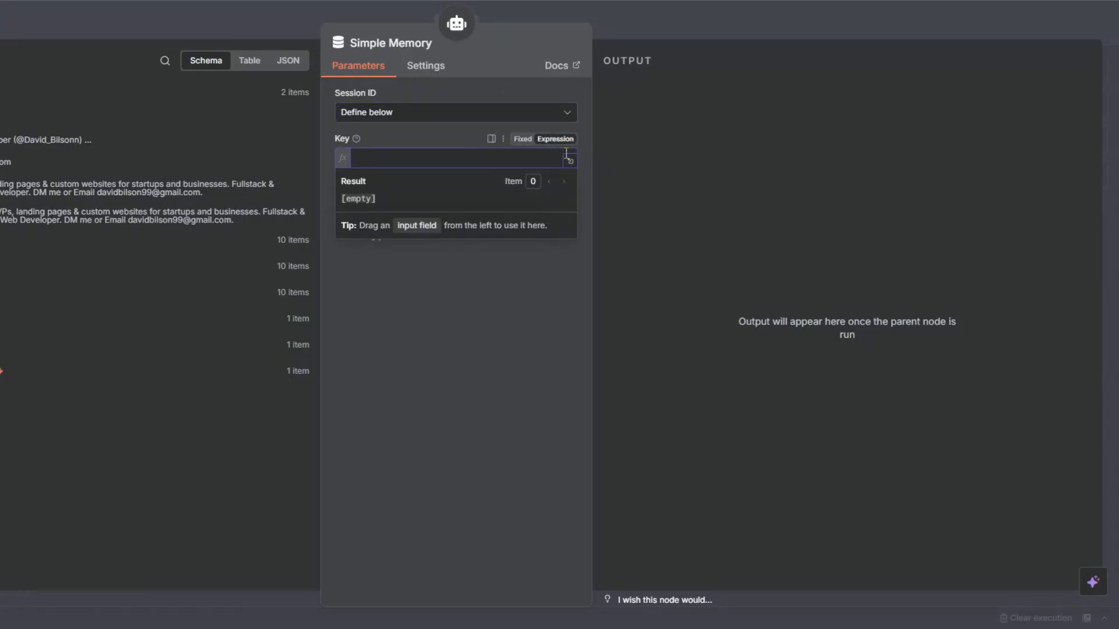
pyautogui.write('{{')
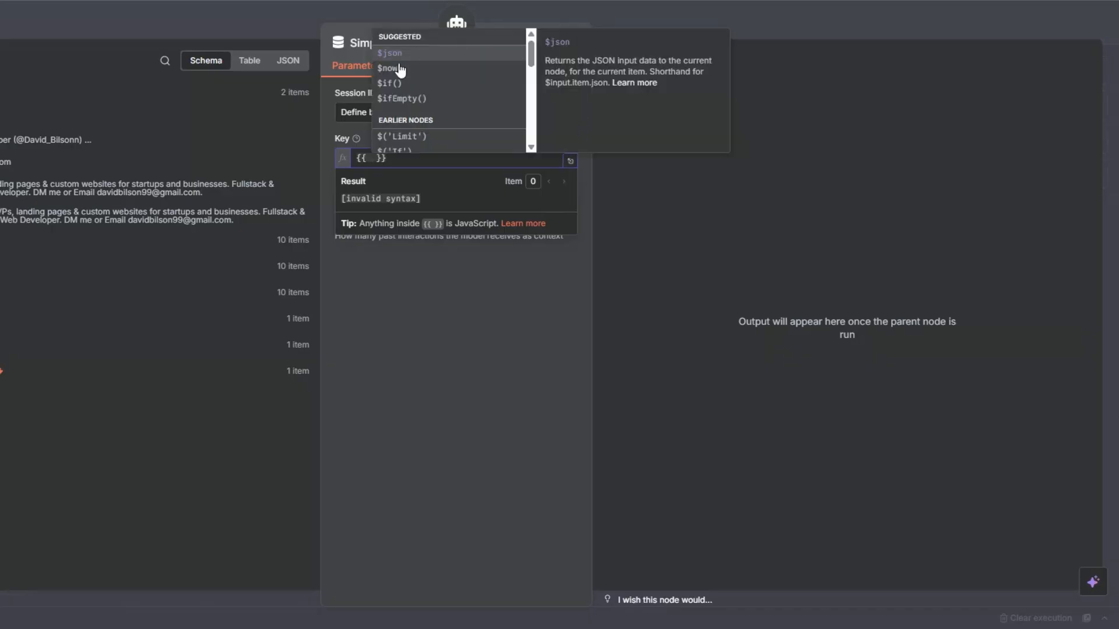
pyautogui.click(400, 71)
pyautogui.press('Escape')
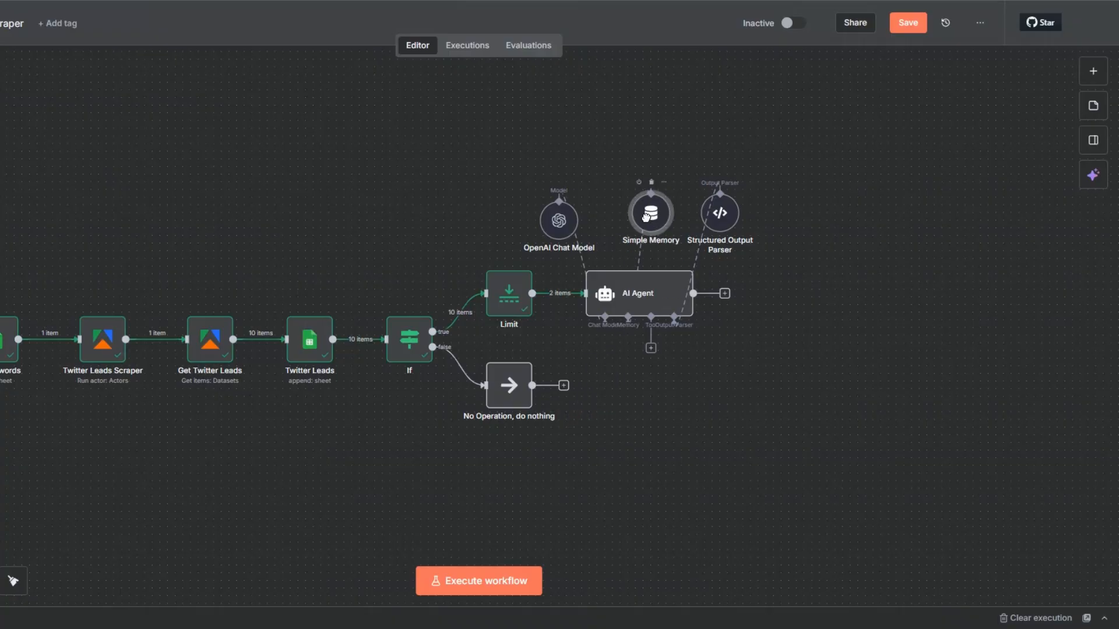
# Step: Align the OpenAI Chat Model, Simple Memory and Structured Output Parser nodes in an even row above the AI Agent and save the workflow
pyautogui.moveTo(559, 220); pyautogui.dragTo(528, 213)
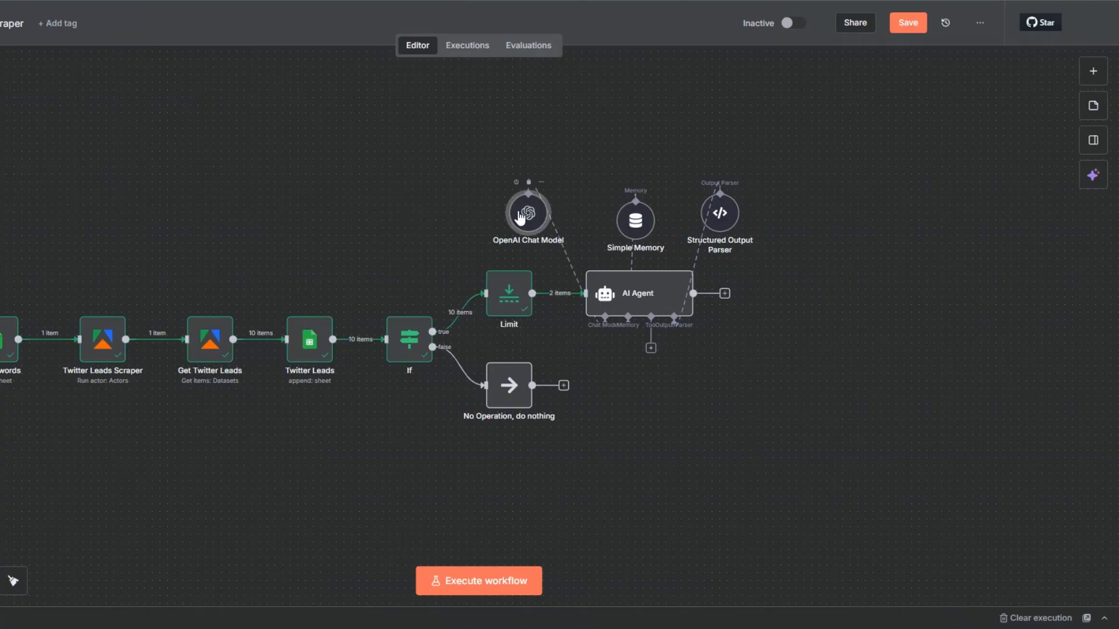
pyautogui.moveTo(628, 222); pyautogui.dragTo(613, 214)
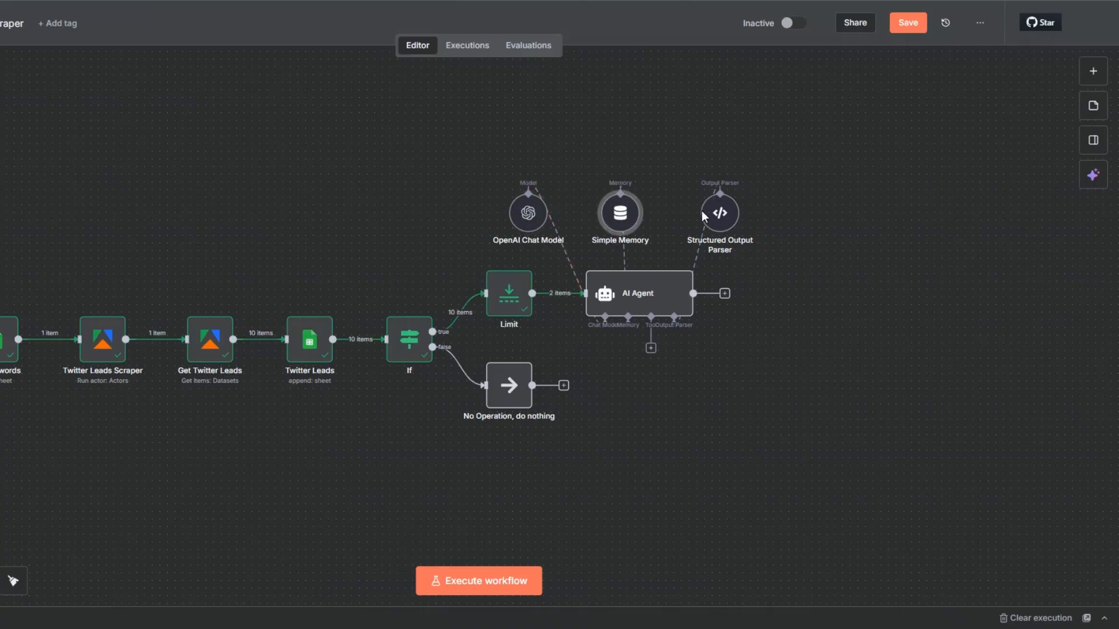
pyautogui.moveTo(728, 215); pyautogui.dragTo(720, 215)
pyautogui.moveTo(615, 224); pyautogui.dragTo(623, 224)
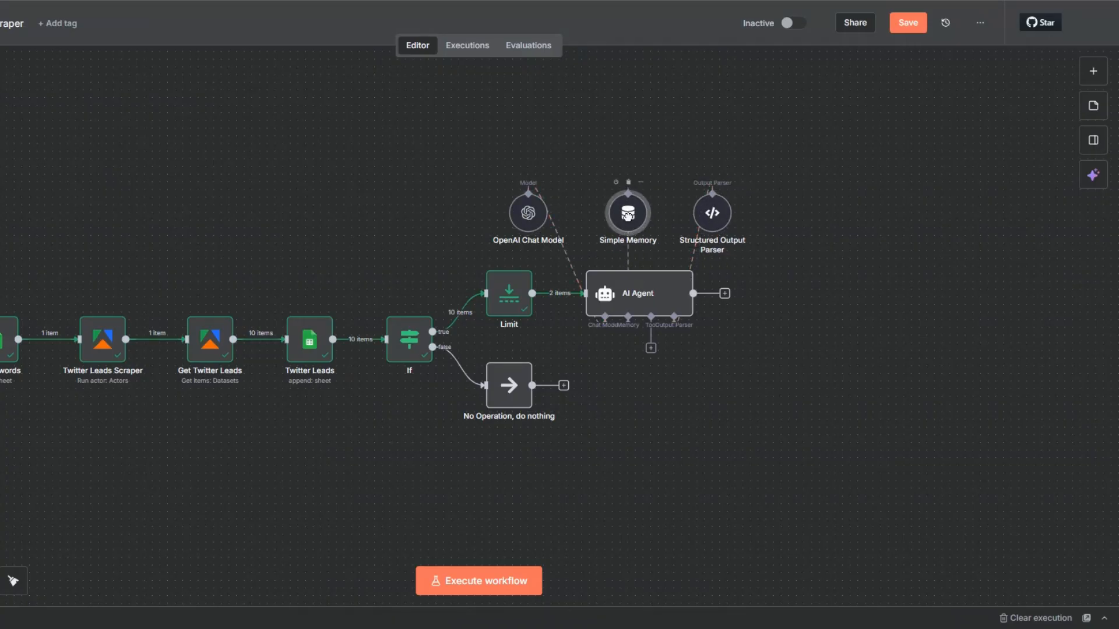
pyautogui.moveTo(529, 217); pyautogui.dragTo(537, 216)
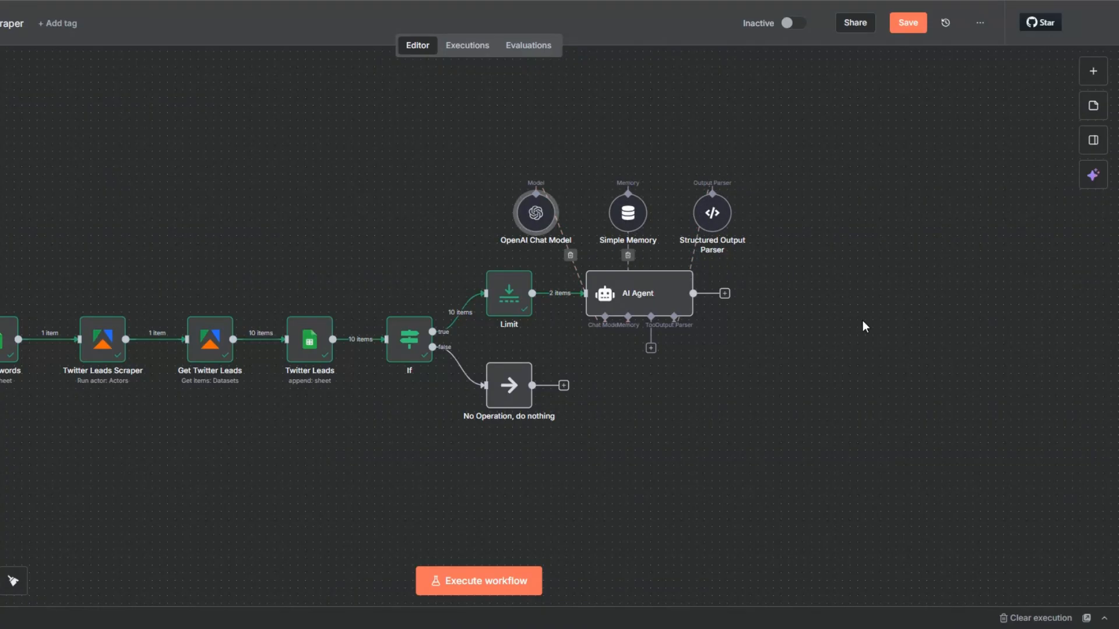
pyautogui.rightClick(671, 300)
pyautogui.click(908, 23)
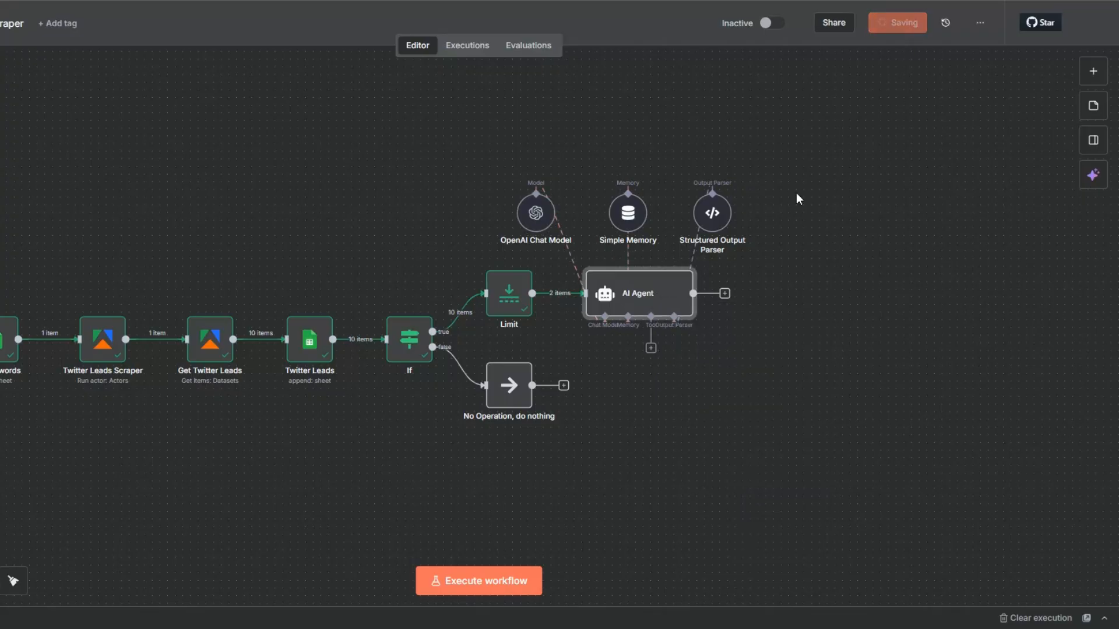
# Step: Execute the AI Agent node and review the generated subject lines and email bodies in Table view
pyautogui.rightClick(669, 310)
pyautogui.click(682, 322)
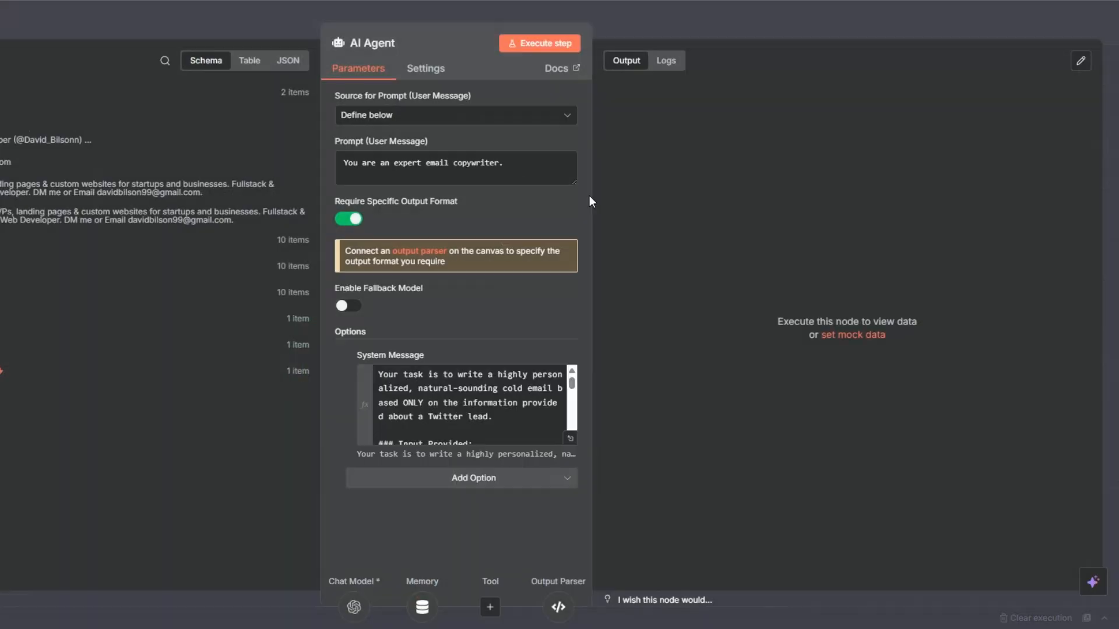
pyautogui.click(537, 42)
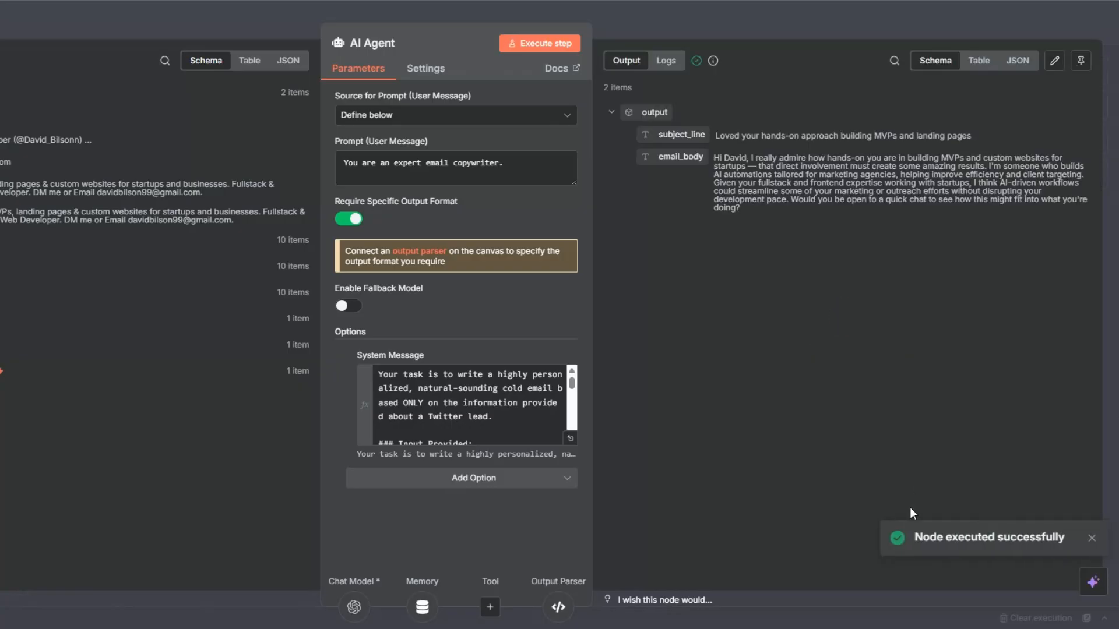
pyautogui.click(971, 63)
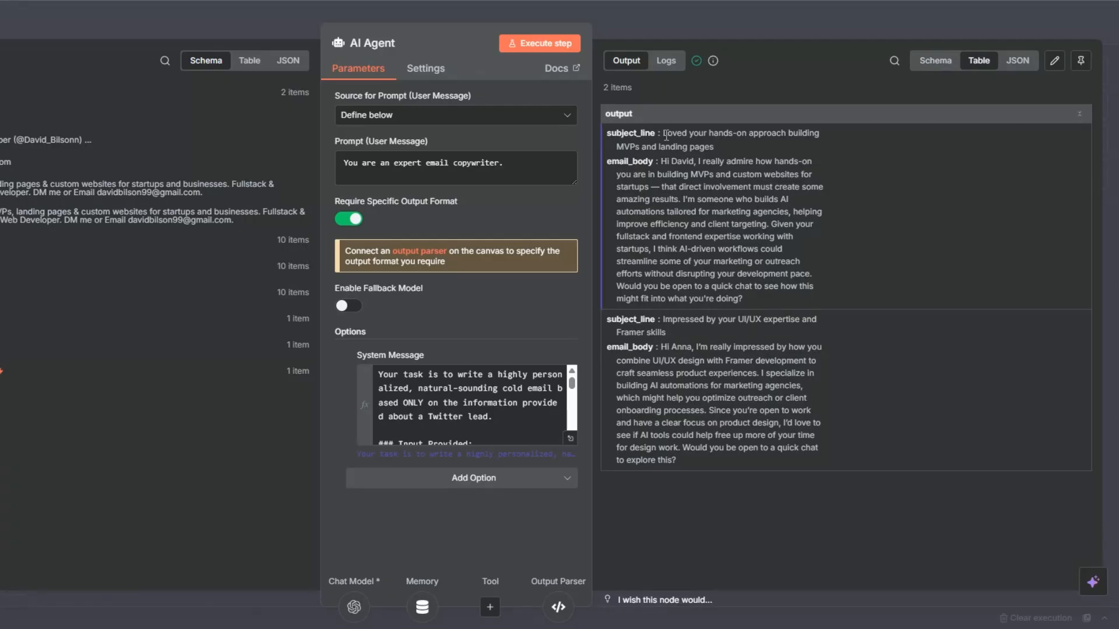
pyautogui.moveTo(663, 135); pyautogui.dragTo(718, 147)
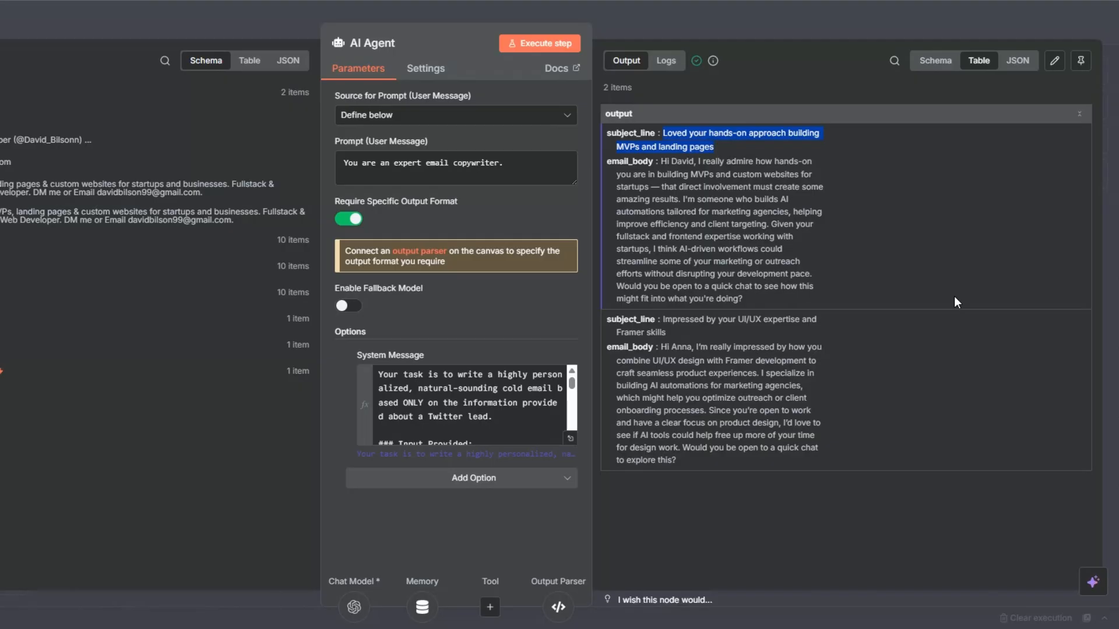
pyautogui.click(814, 237)
pyautogui.moveTo(654, 177); pyautogui.dragTo(745, 275)
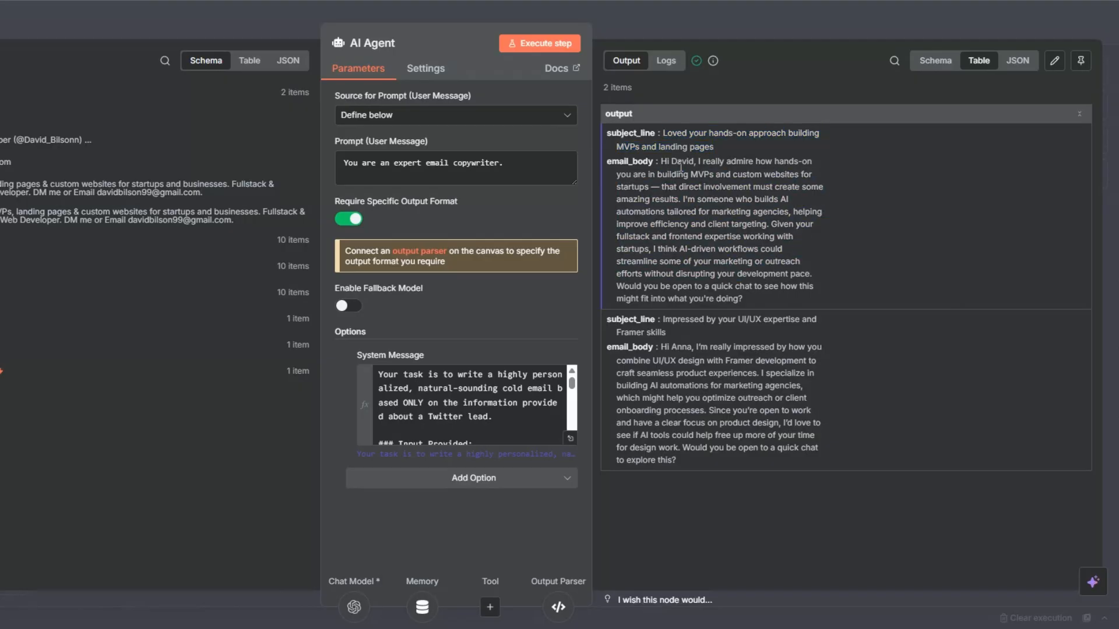
# Step: Read through the greeting, subject line and body text of the outreach emails generated for both leads
pyautogui.moveTo(677, 163); pyautogui.dragTo(694, 164)
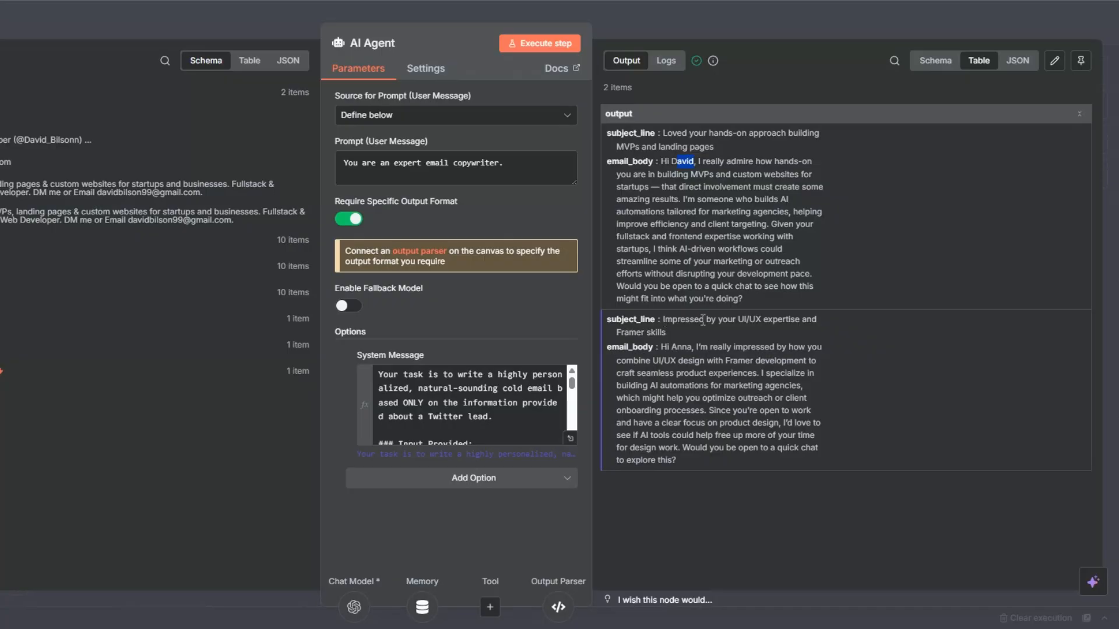
pyautogui.moveTo(704, 320); pyautogui.dragTo(718, 338)
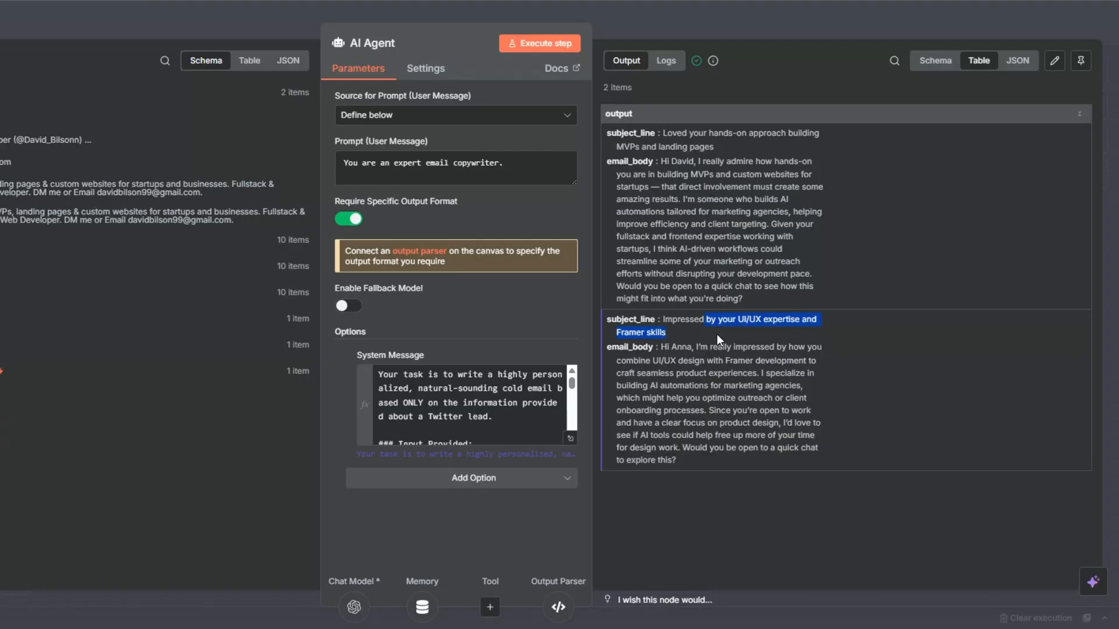
pyautogui.click(704, 361)
pyautogui.moveTo(696, 364); pyautogui.dragTo(743, 455)
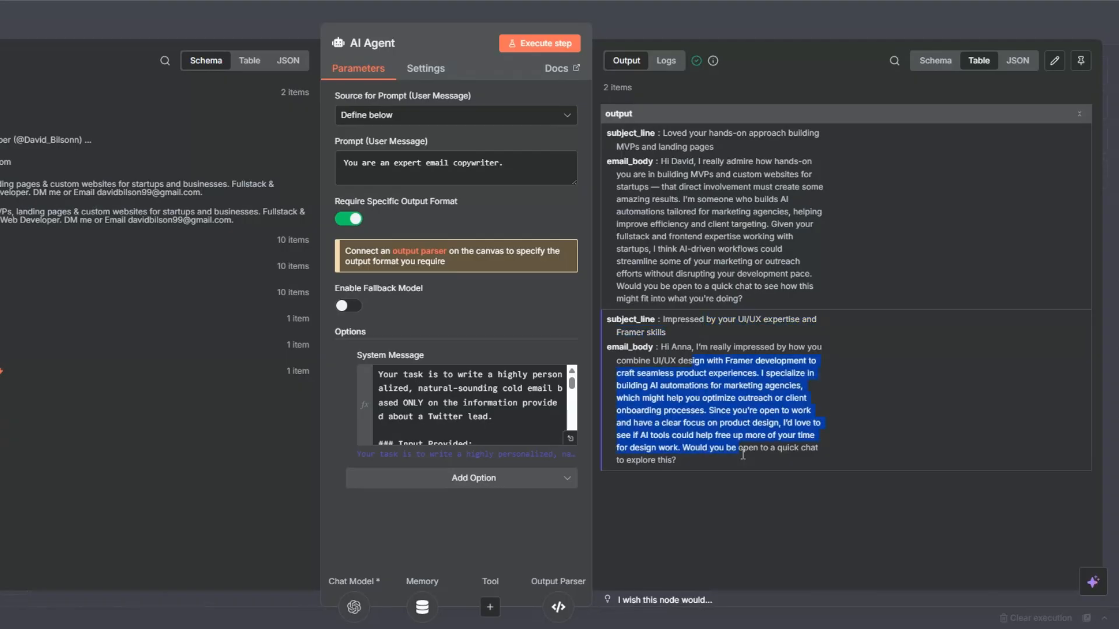
pyautogui.click(751, 533)
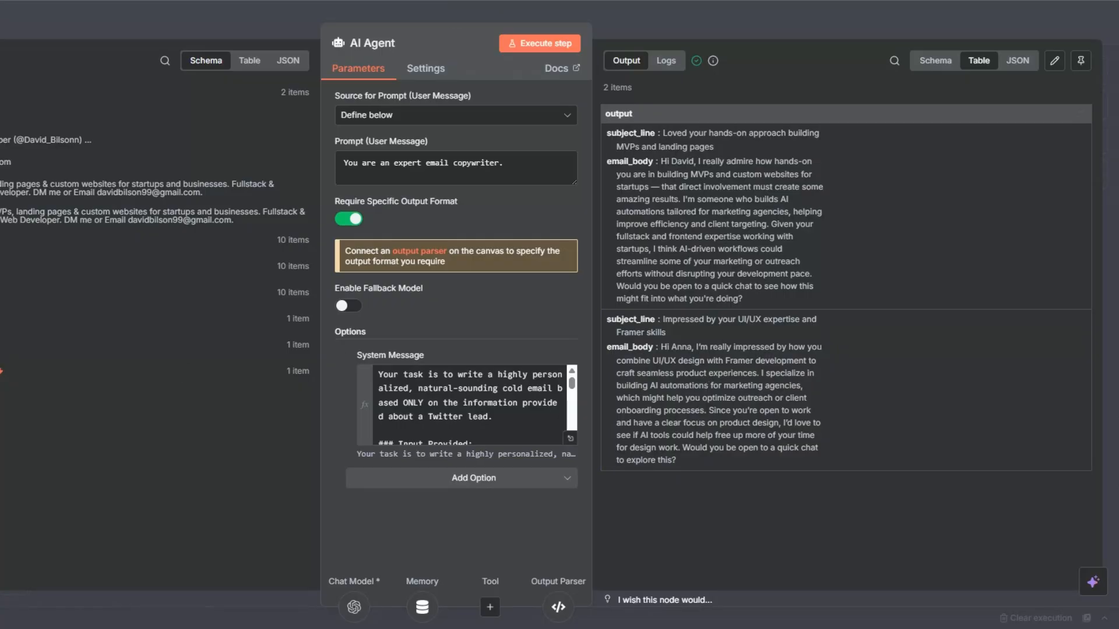
# Step: Return to the canvas and rename the AI Agent node to "Outreach AI Agent"
pyautogui.press('Escape')
pyautogui.press('F2')
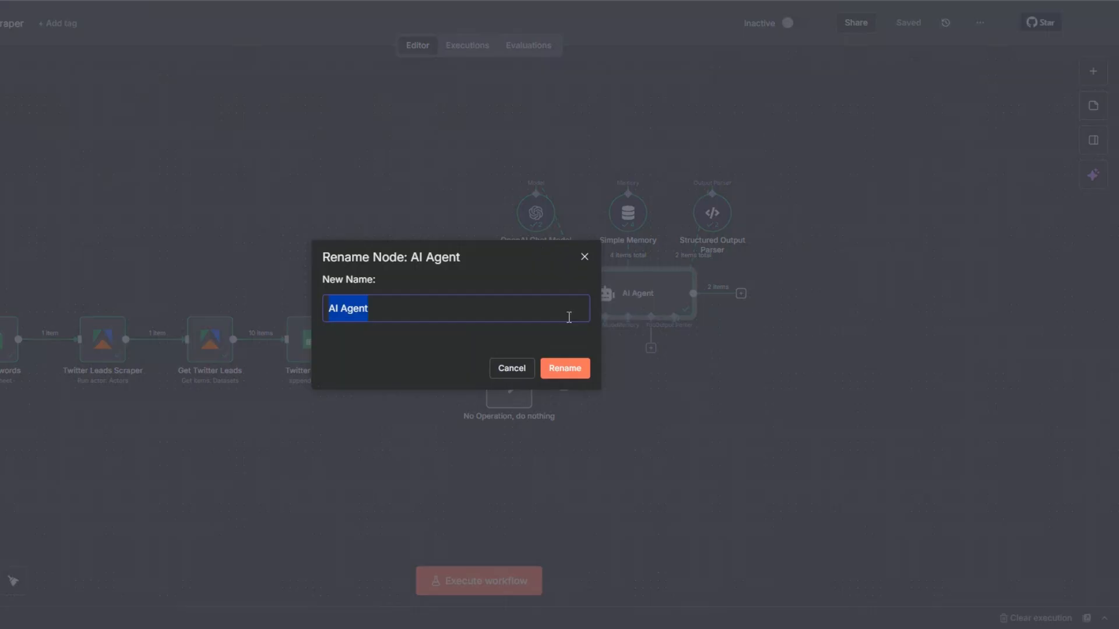
pyautogui.click(329, 309)
pyautogui.write('Outreach')
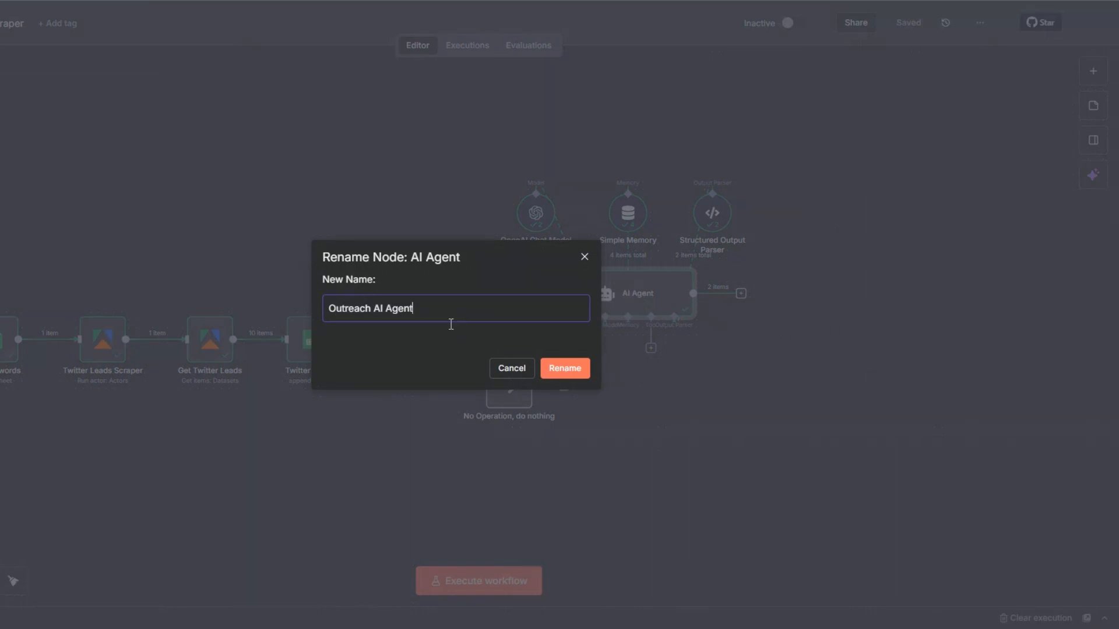
pyautogui.click(566, 373)
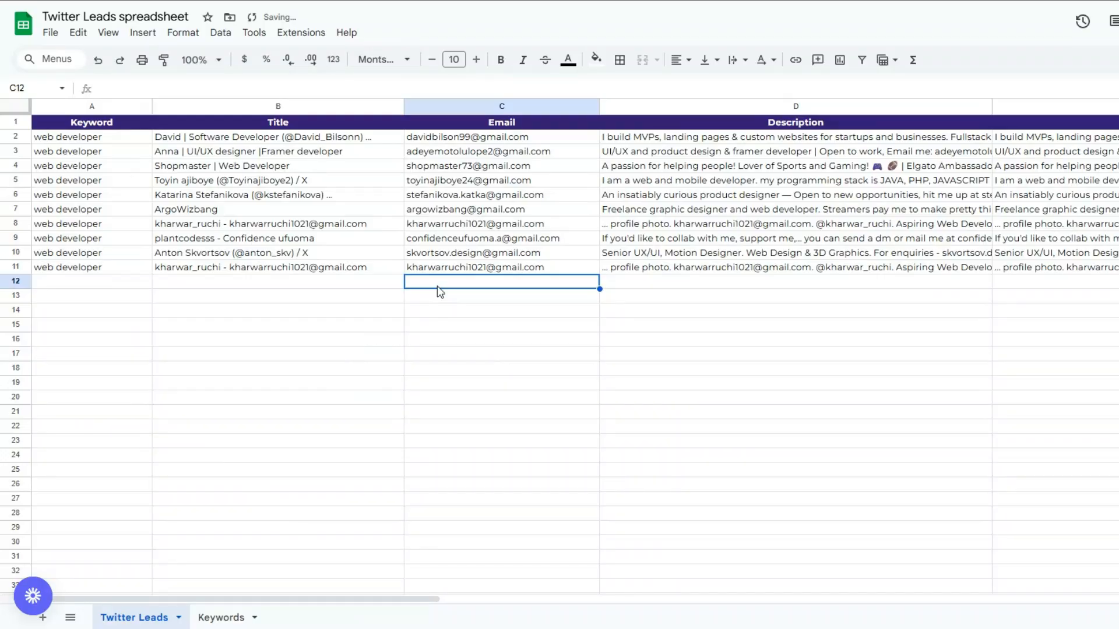
# Step: Compare the lead rows in the Twitter Leads spreadsheet with the email greetings in the Outreach AI Agent output
pyautogui.click(96, 244)
pyautogui.click(367, 225)
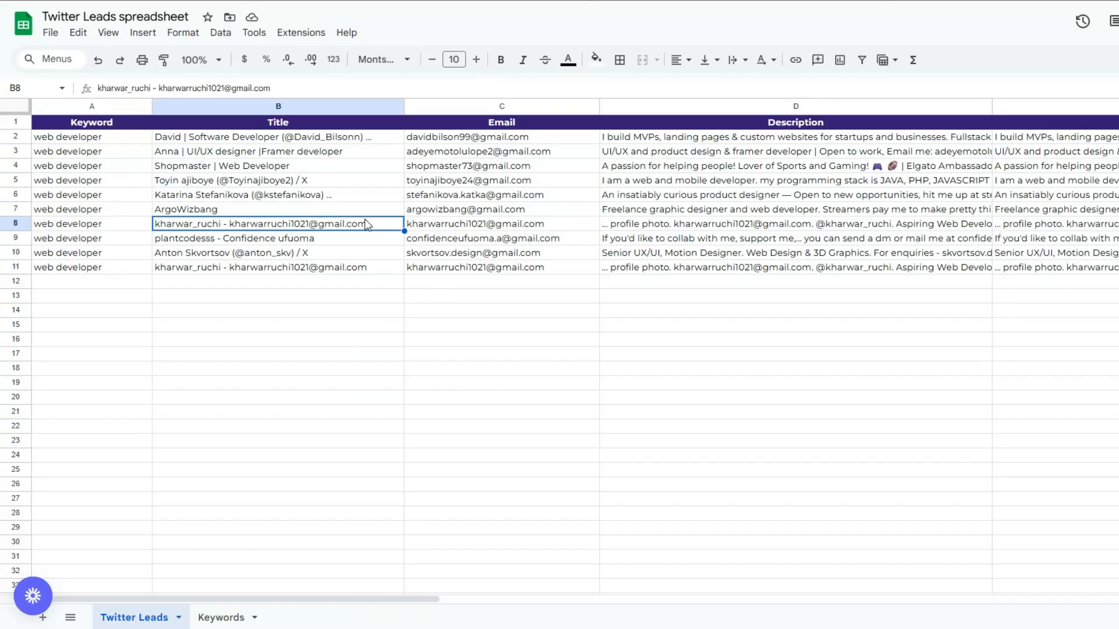
pyautogui.click(501, 215)
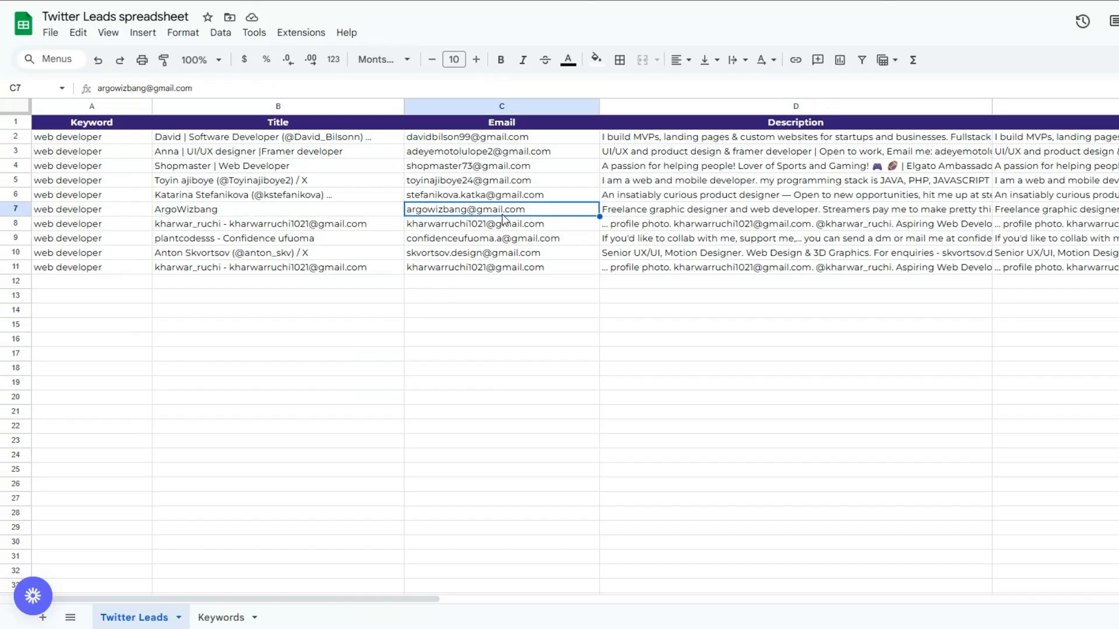
pyautogui.click(735, 233)
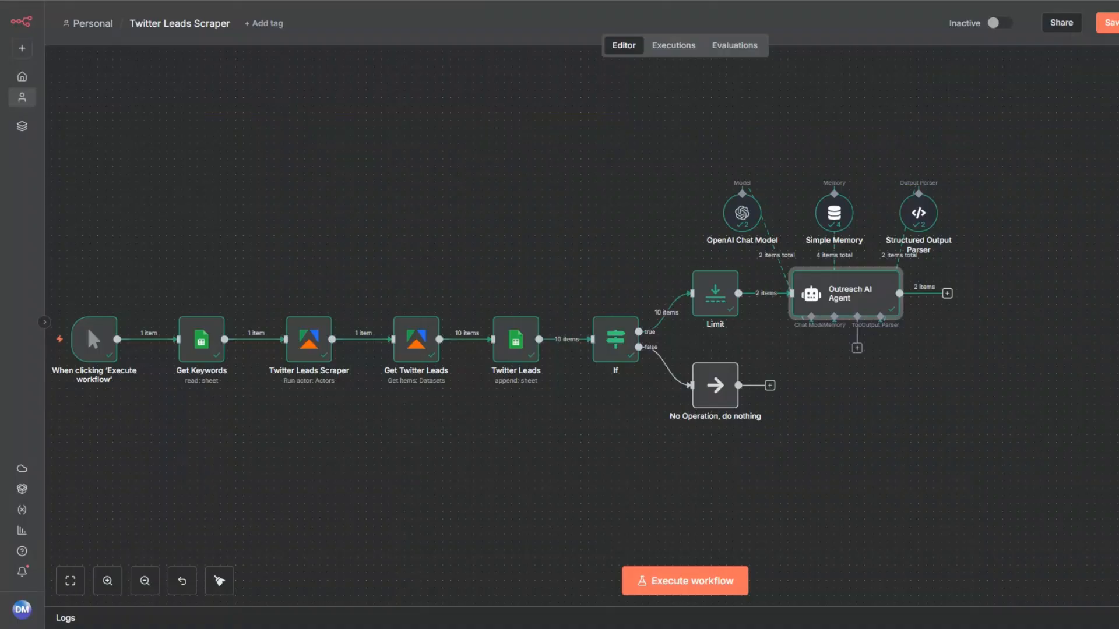
pyautogui.rightClick(872, 323)
pyautogui.click(873, 323)
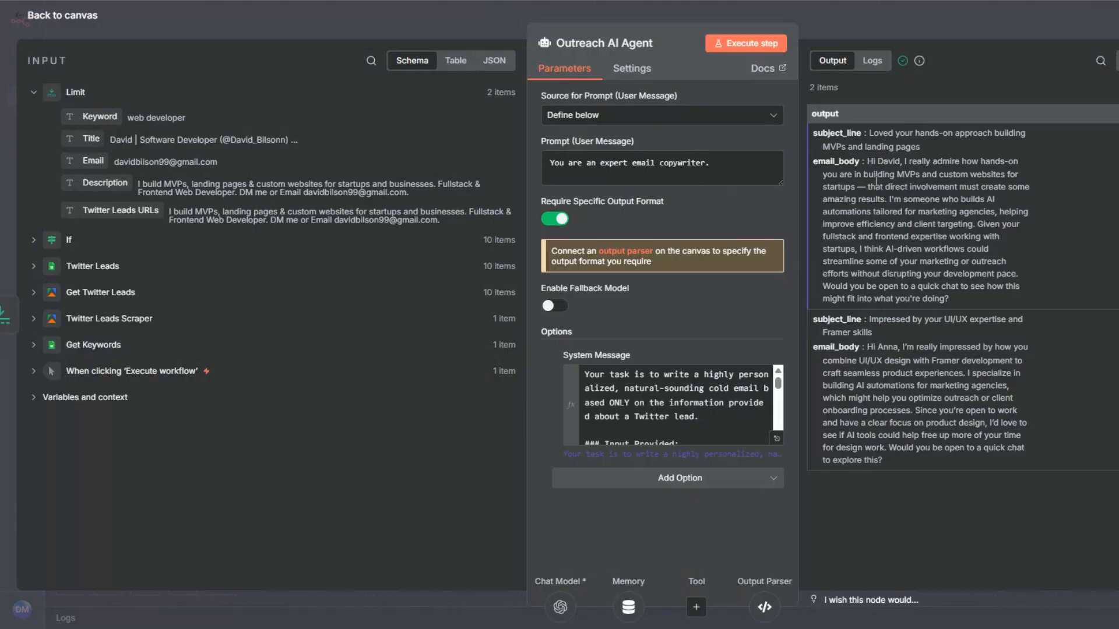
pyautogui.moveTo(877, 161); pyautogui.dragTo(902, 162)
pyautogui.moveTo(877, 347); pyautogui.dragTo(914, 347)
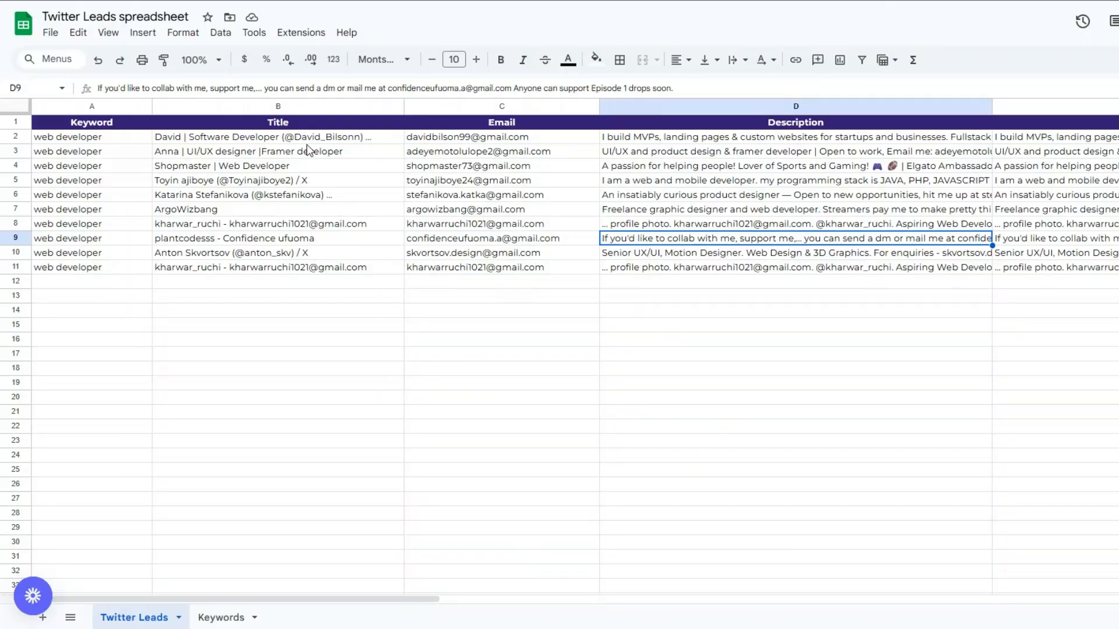
# Step: Check the Email and Twitter Leads URLs columns in the Google Sheets spreadsheet for correctly mapped lead data
pyautogui.click(448, 151)
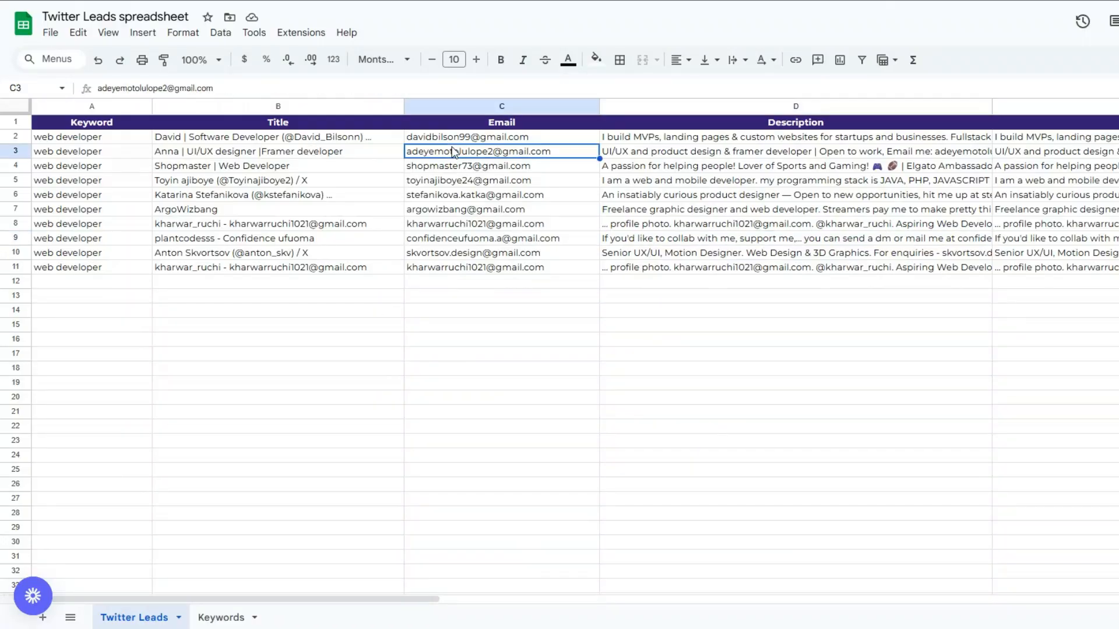
pyautogui.click(450, 140)
pyautogui.click(454, 153)
pyautogui.click(1003, 209)
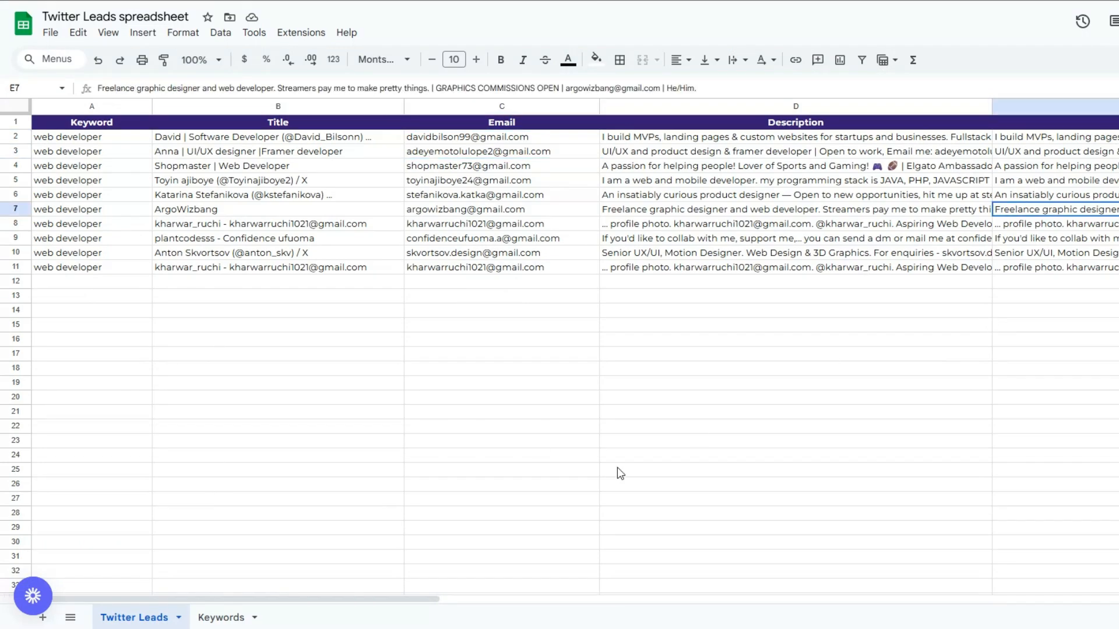
pyautogui.moveTo(387, 600); pyautogui.dragTo(484, 554)
pyautogui.click(1021, 197)
pyautogui.click(1009, 144)
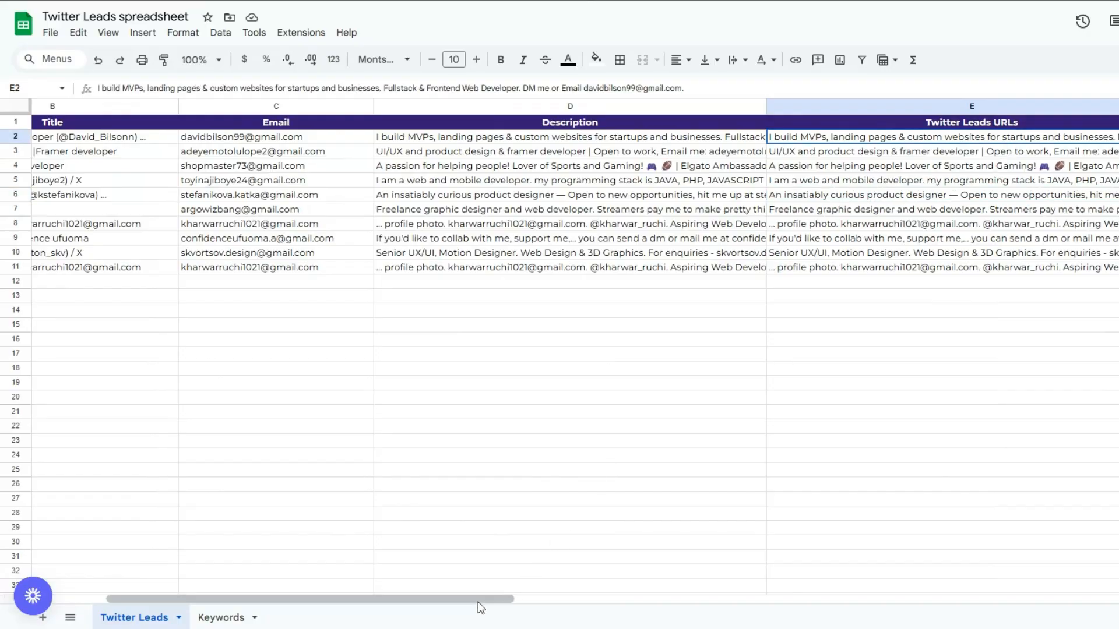
pyautogui.moveTo(480, 608); pyautogui.dragTo(426, 607)
pyautogui.click(1066, 181)
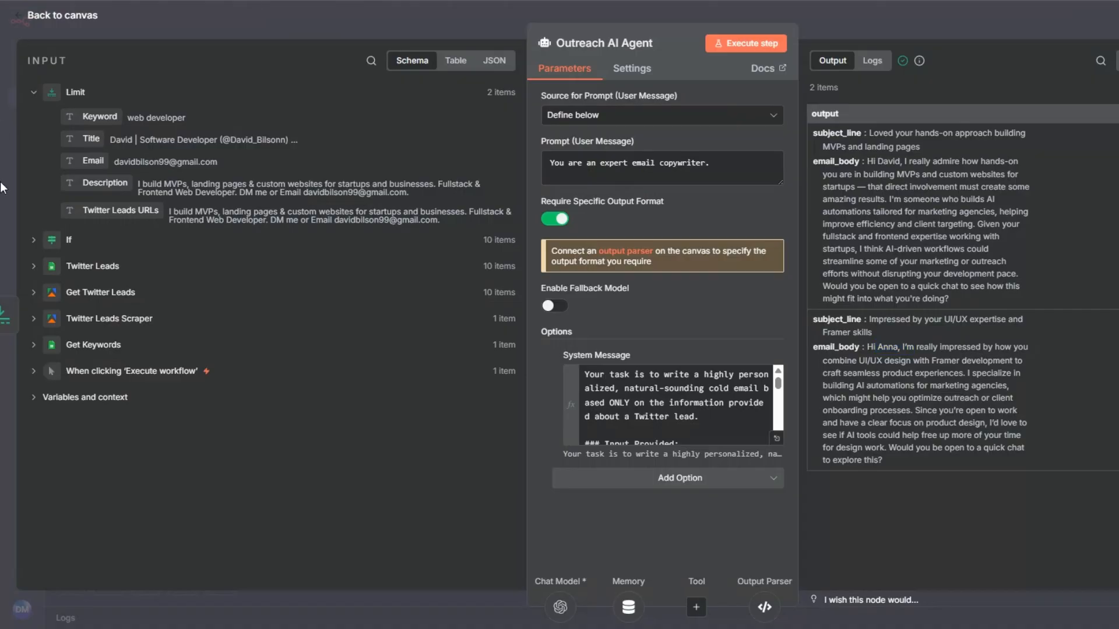
# Step: In the Twitter Leads node, map the Twitter Leads URLs column to {{ $json.url }} and execute the whole workflow
pyautogui.press('Escape')
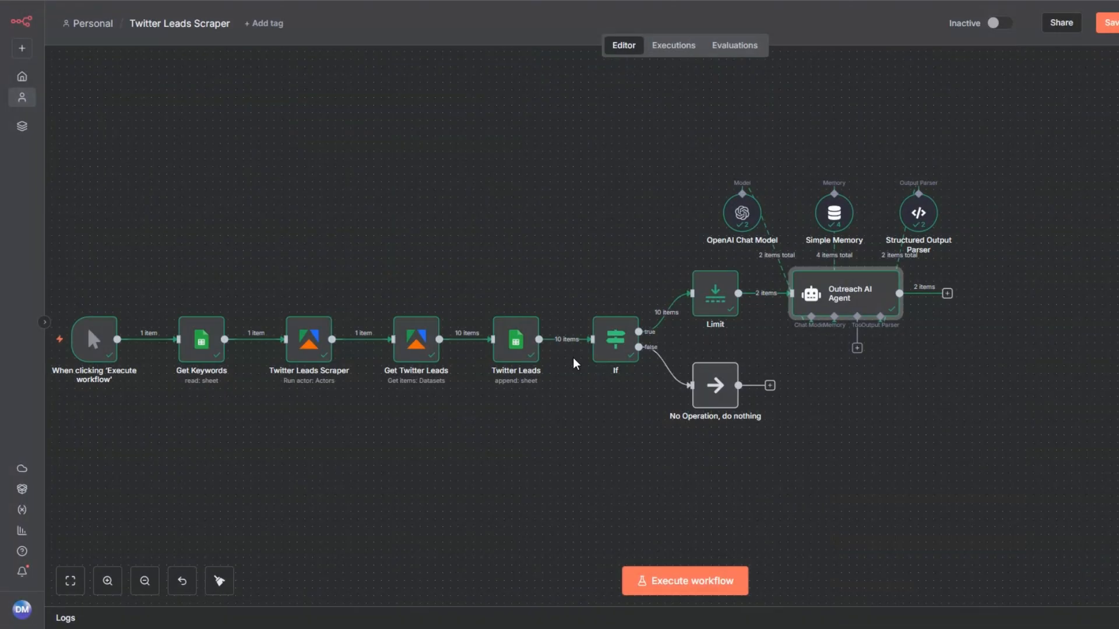
pyautogui.rightClick(515, 343)
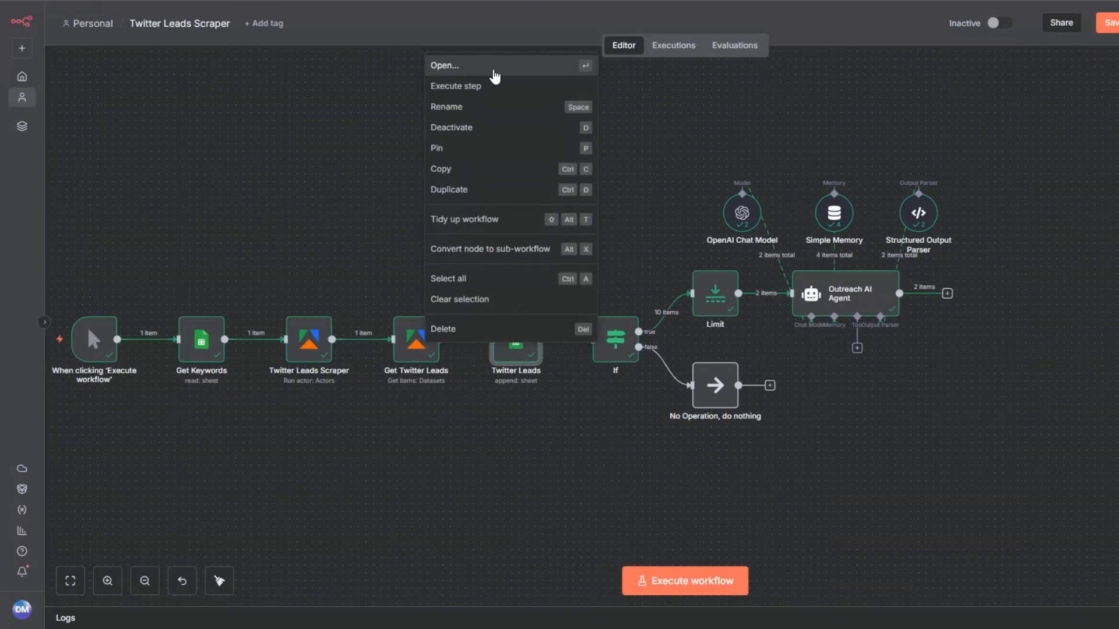
pyautogui.click(493, 69)
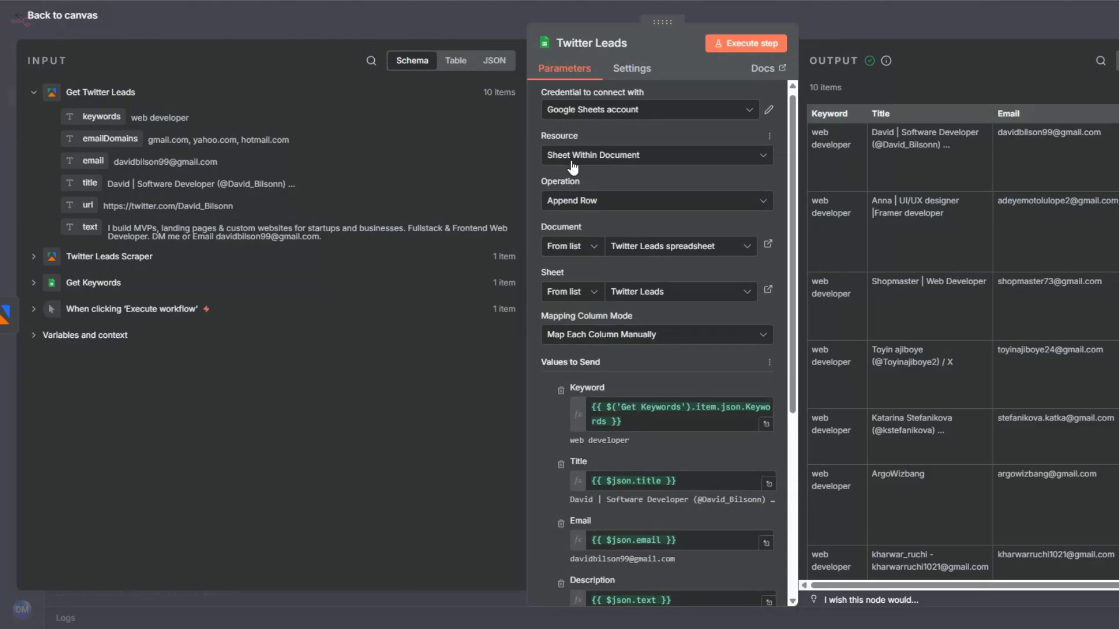
pyautogui.moveTo(678, 358); pyautogui.dragTo(558, 356)
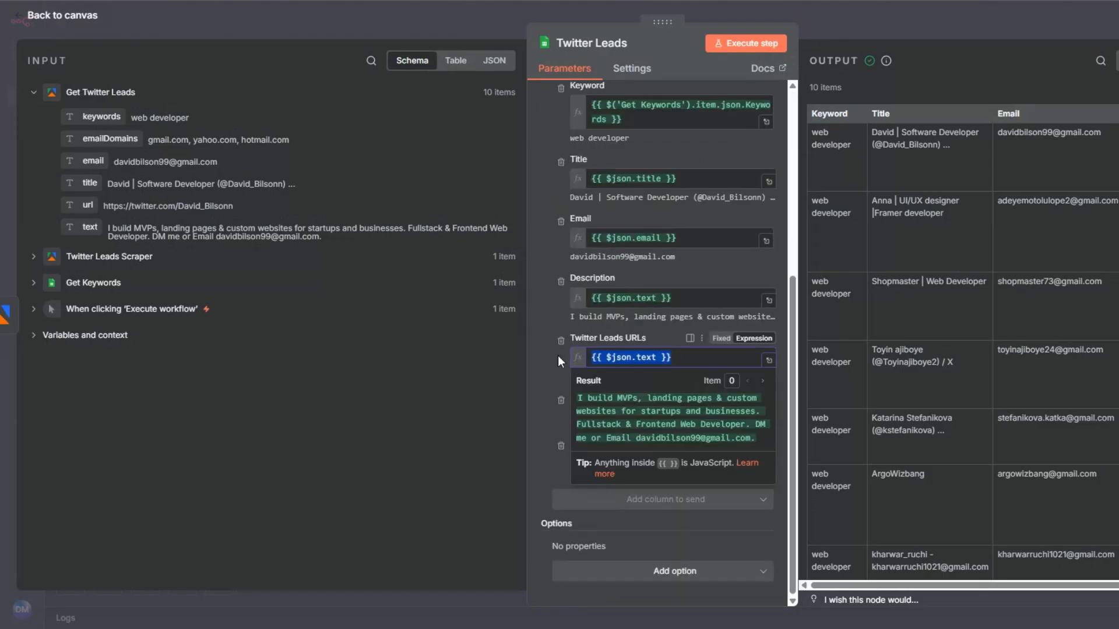
pyautogui.press('BackSpace')
pyautogui.moveTo(88, 205); pyautogui.dragTo(564, 355)
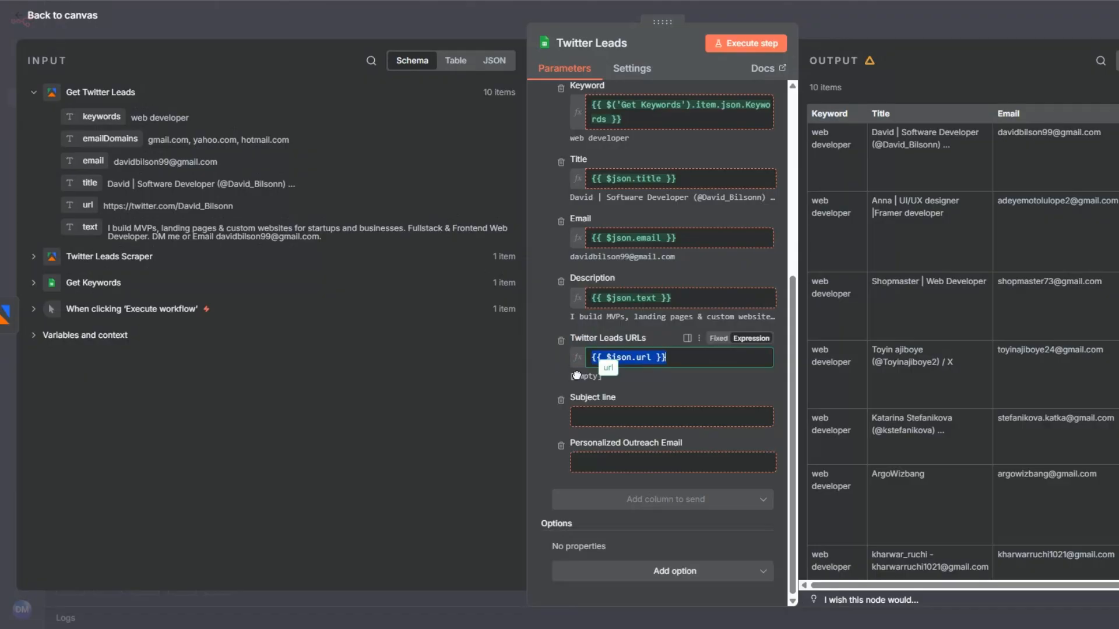
pyautogui.click(8, 241)
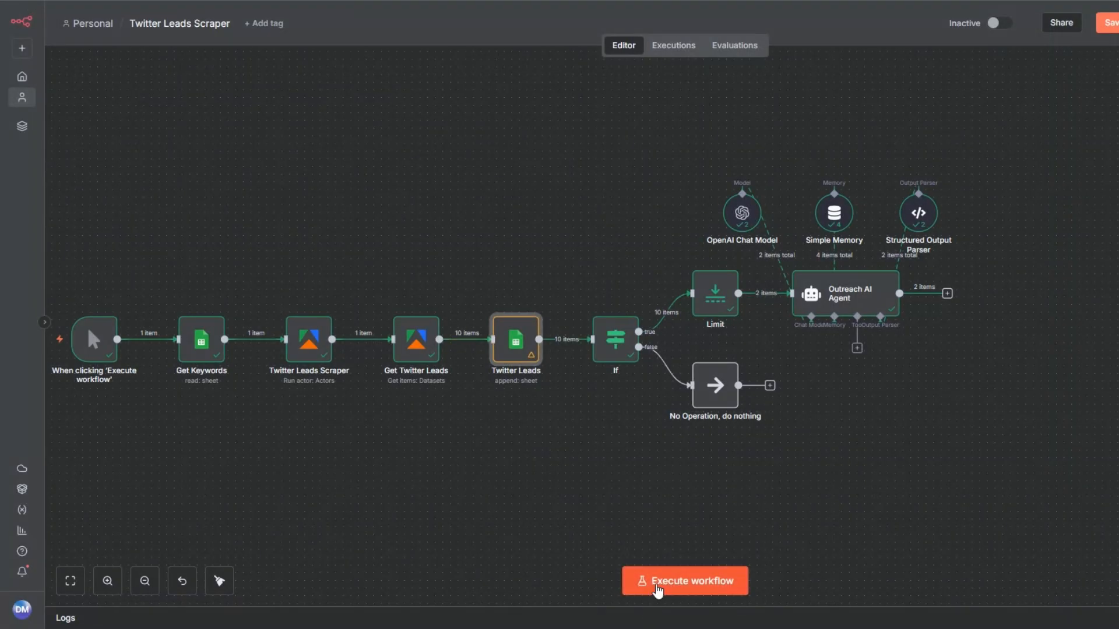
pyautogui.click(658, 586)
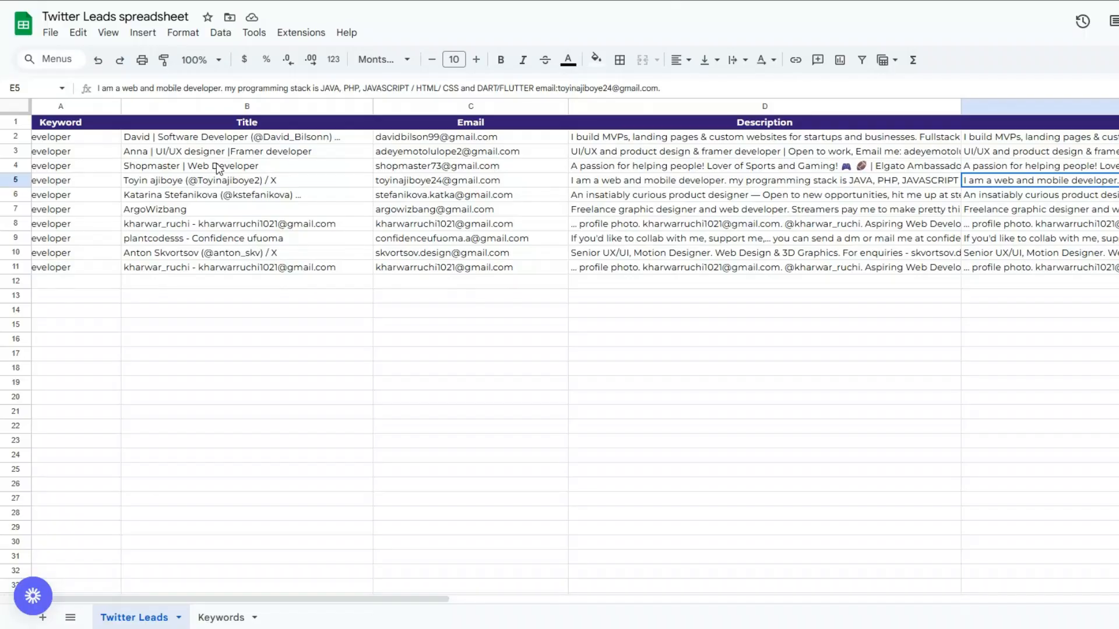
# Step: Remove the old lead data from range A2:E20 of the Twitter Leads sheet, keeping the header row
pyautogui.click(72, 140)
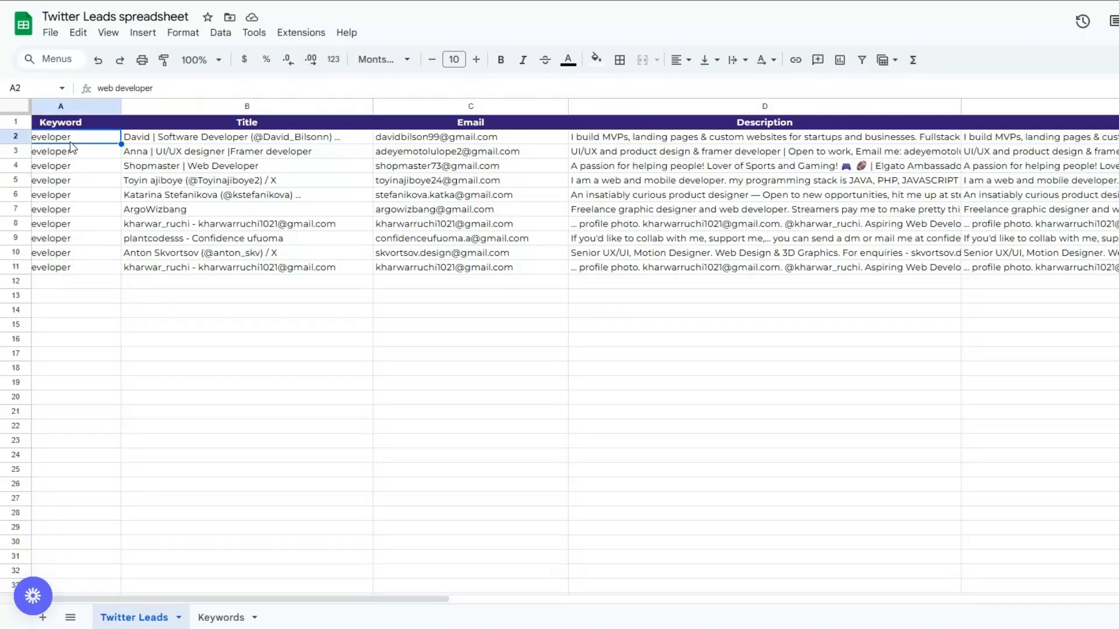
pyautogui.moveTo(216, 601); pyautogui.dragTo(176, 601)
pyautogui.click(1049, 485)
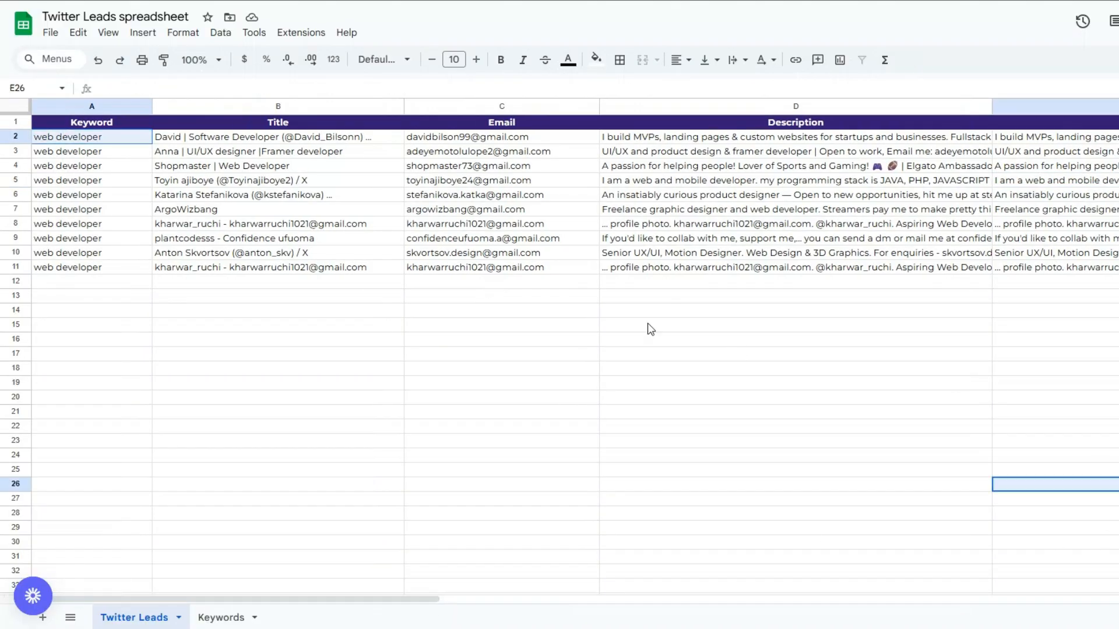
pyautogui.click(649, 324)
pyautogui.click(118, 139)
pyautogui.moveTo(118, 137); pyautogui.dragTo(1114, 398)
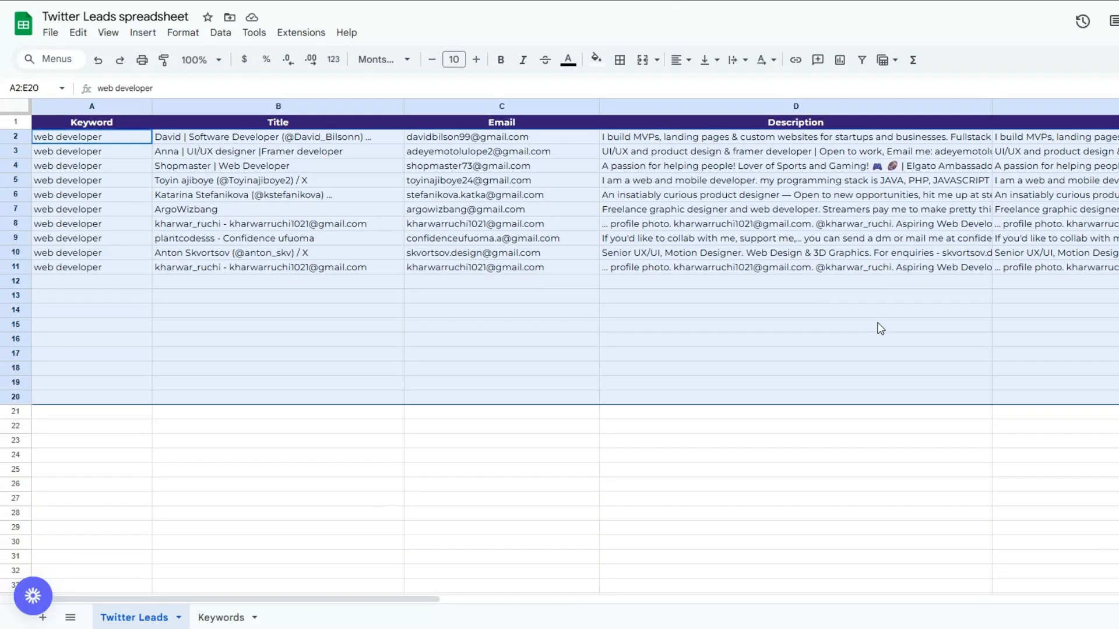
pyautogui.rightClick(876, 326)
pyautogui.click(921, 338)
pyautogui.click(722, 313)
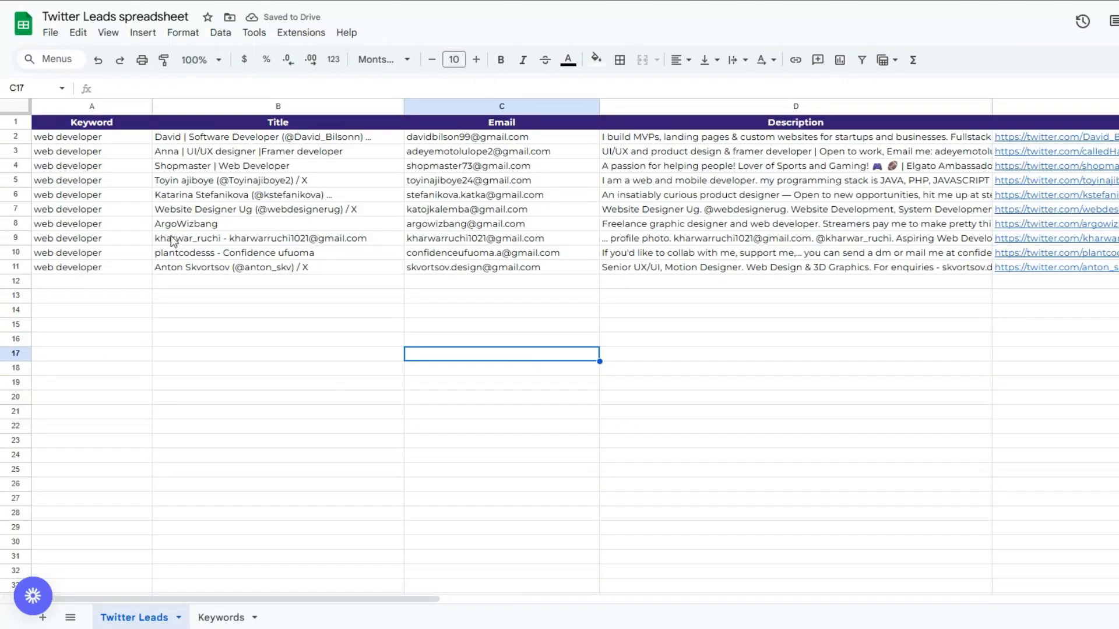
# Step: Review the freshly appended leads in the spreadsheet, including the links in the Twitter Leads URLs column
pyautogui.click(133, 227)
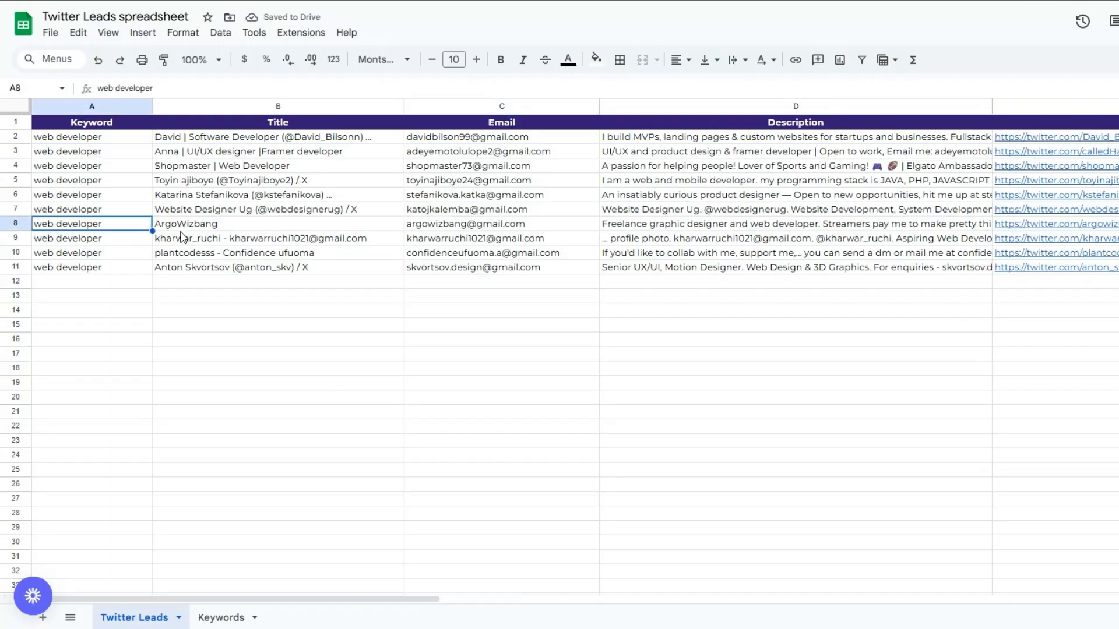
pyautogui.click(291, 243)
pyautogui.click(500, 252)
pyautogui.click(786, 252)
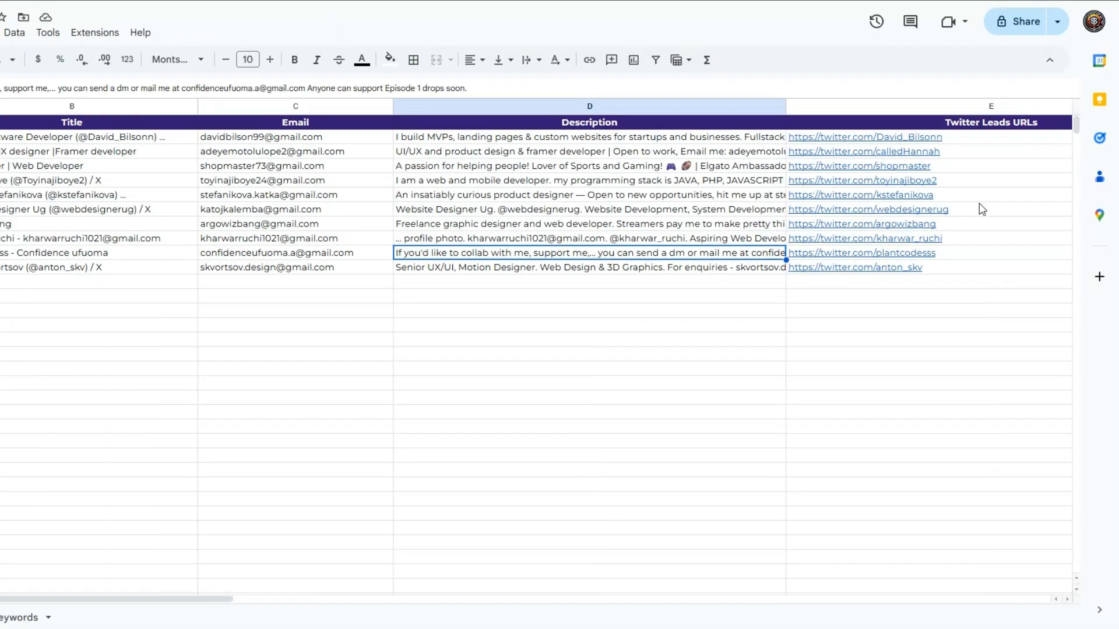
pyautogui.click(981, 205)
pyautogui.click(1001, 269)
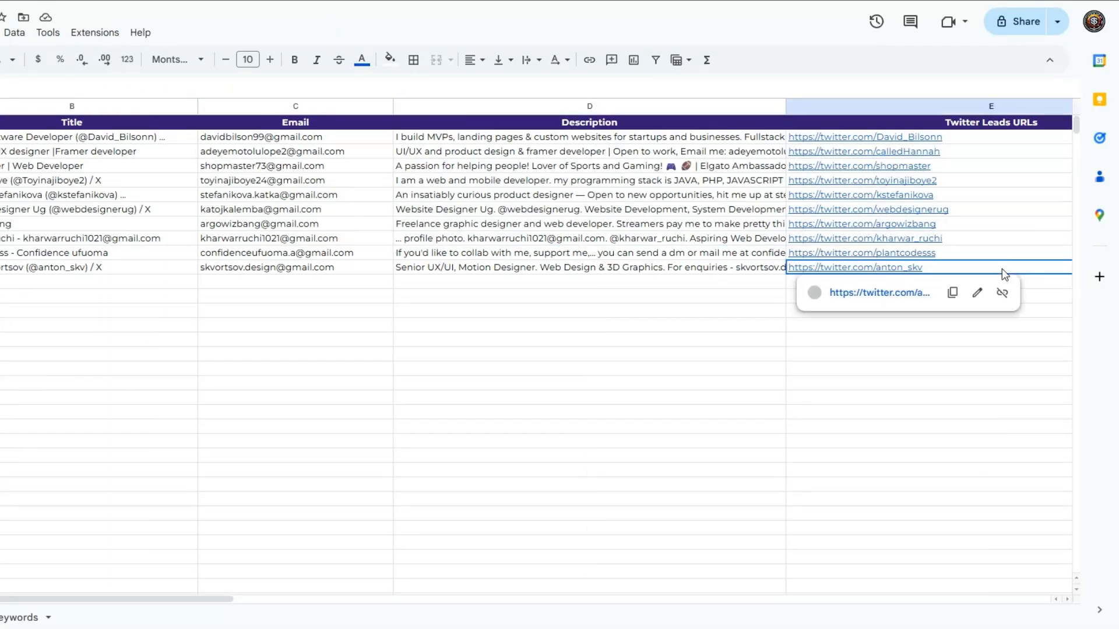
pyautogui.moveTo(957, 213)
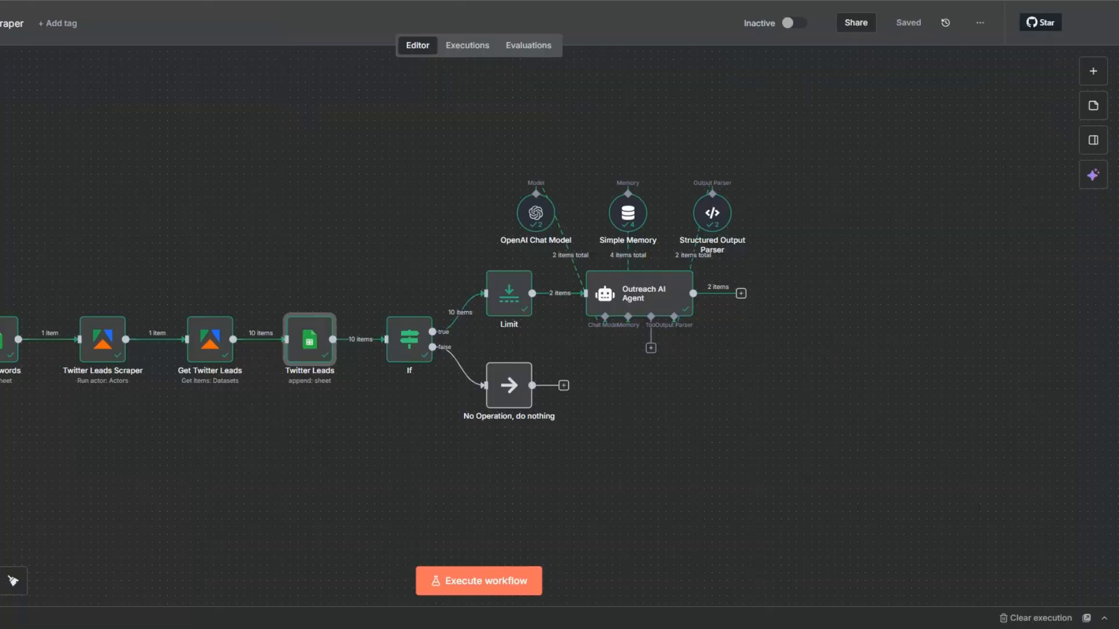
# Step: Add a Wait node after the Outreach AI Agent that resumes After Time Interval of 5 seconds
pyautogui.click(307, 171)
pyautogui.click(741, 294)
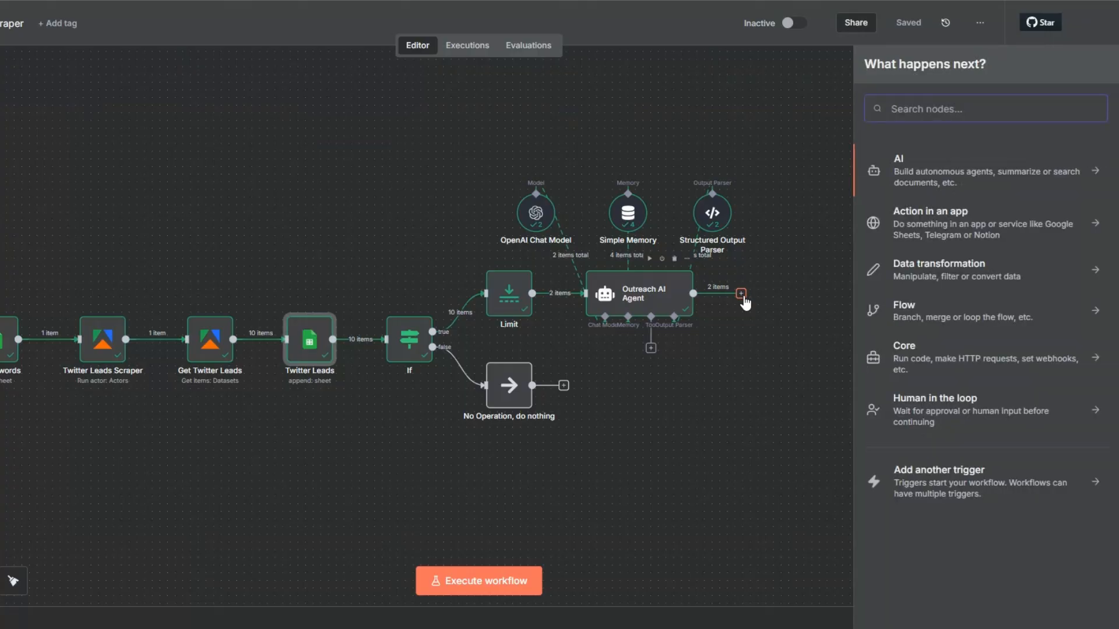
pyautogui.write('wai')
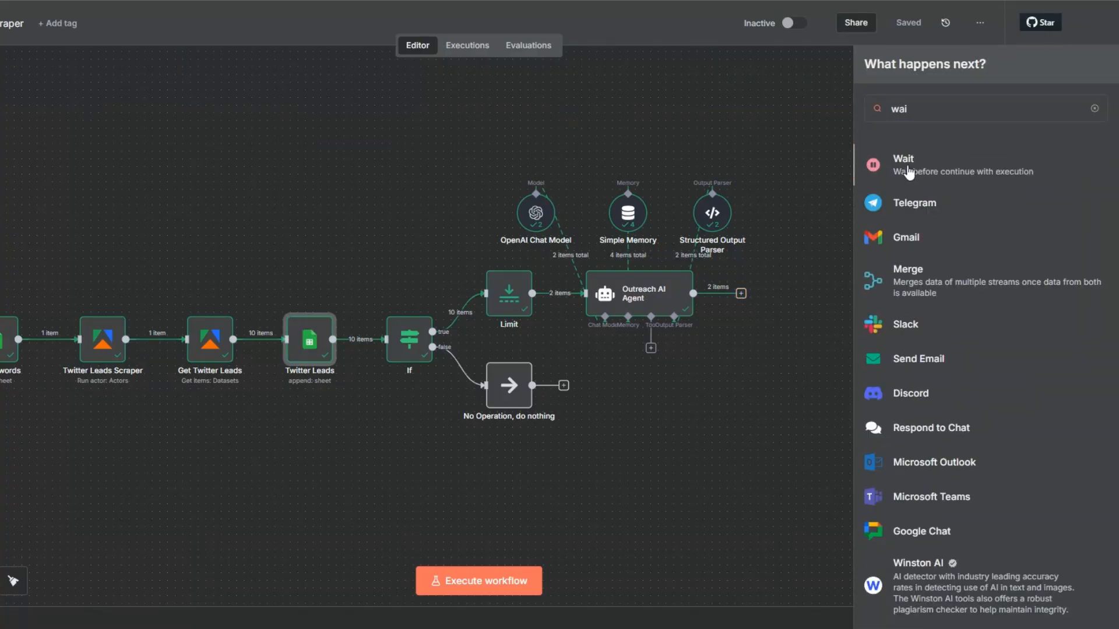
pyautogui.click(904, 166)
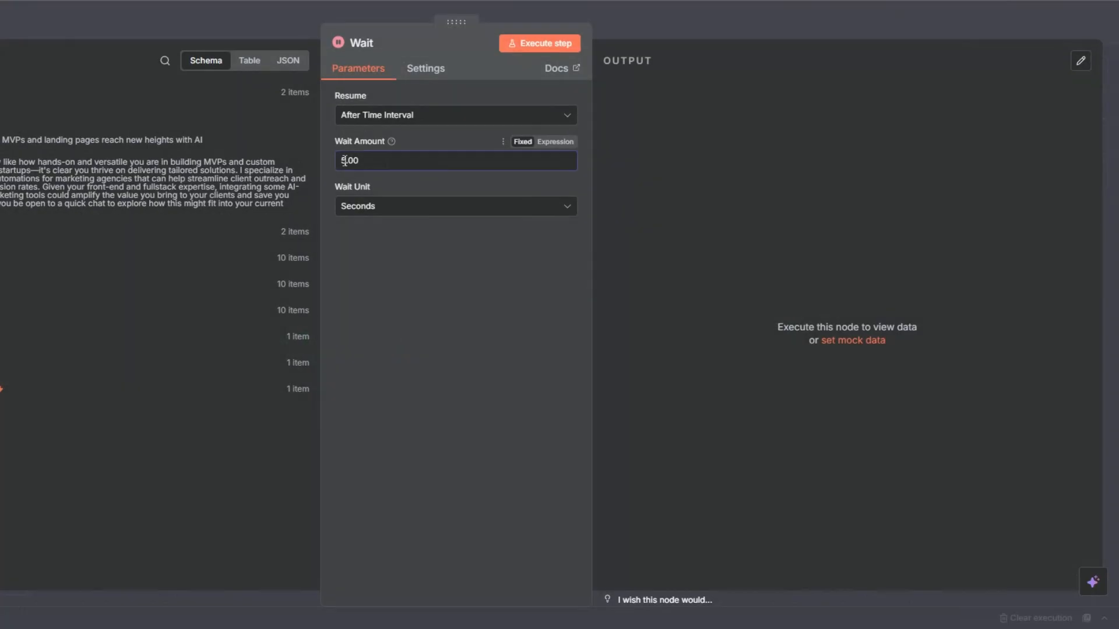
pyautogui.press('Escape')
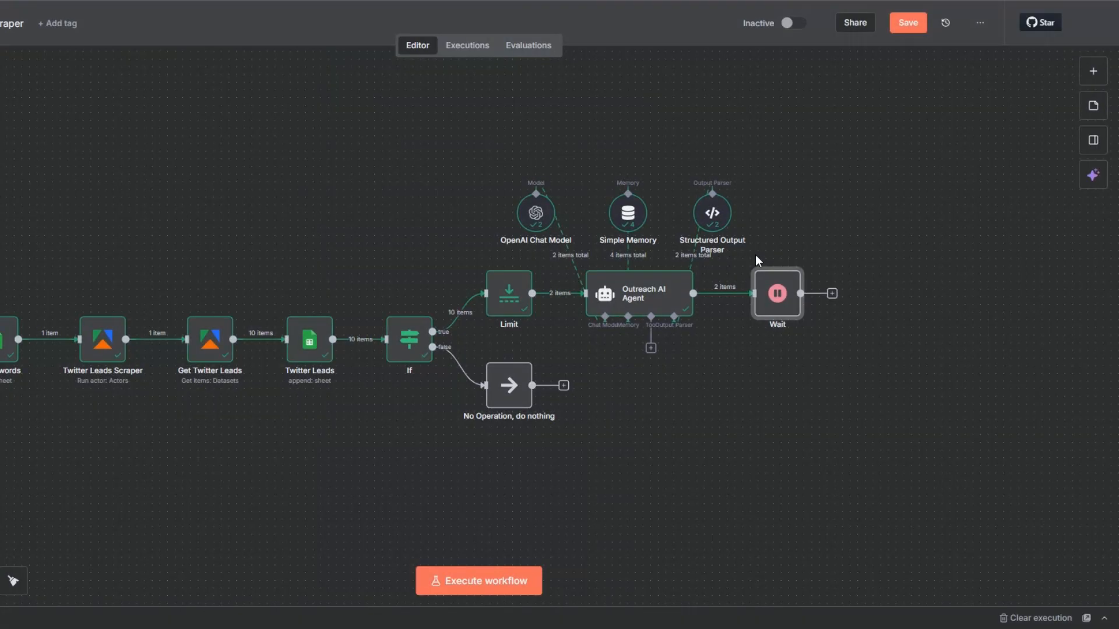
# Step: Rename the Wait node to "Wait 3 Seconds" and save the workflow
pyautogui.press('F2')
pyautogui.click(384, 312)
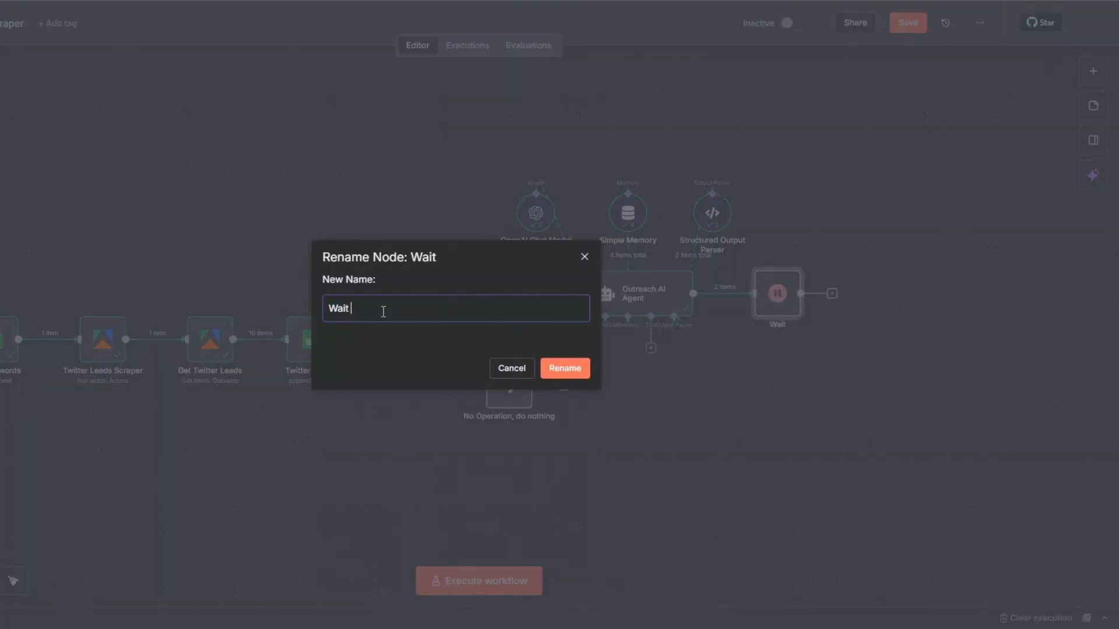
pyautogui.write('3 Seconds')
pyautogui.click(572, 368)
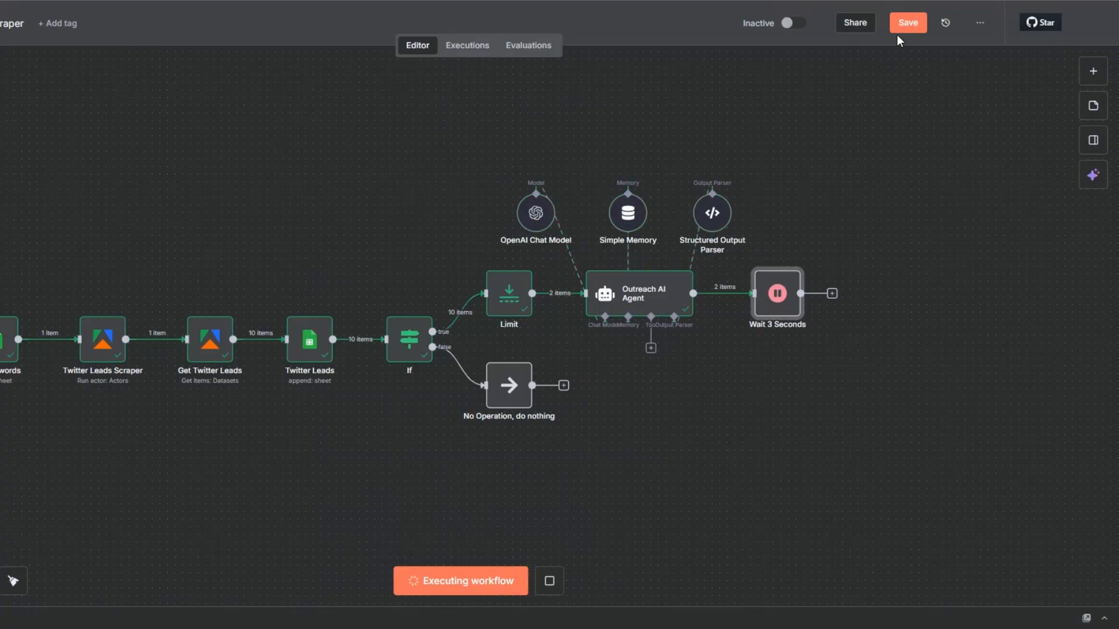
pyautogui.click(898, 31)
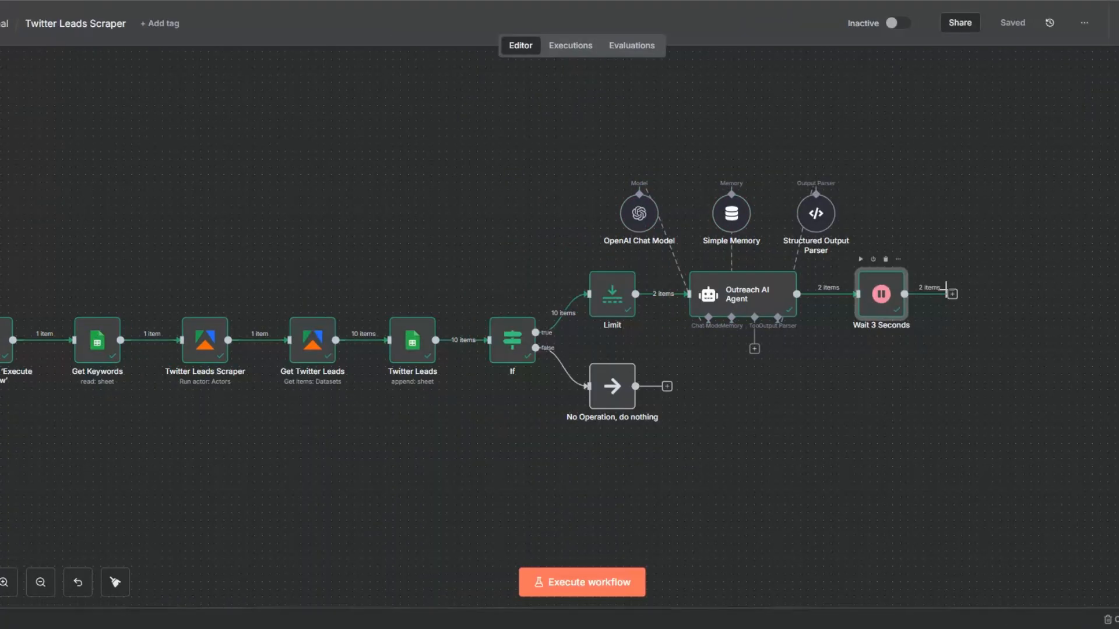
# Step: Add a Gmail "Send a message" node after the Wait 3 Seconds node
pyautogui.click(832, 293)
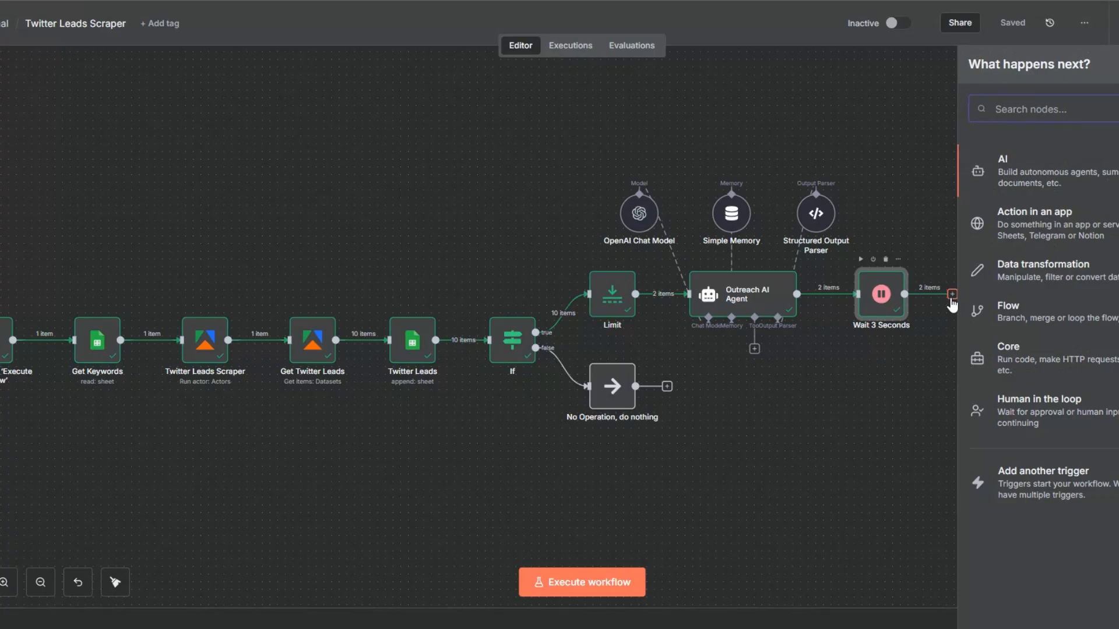
pyautogui.write('gmi')
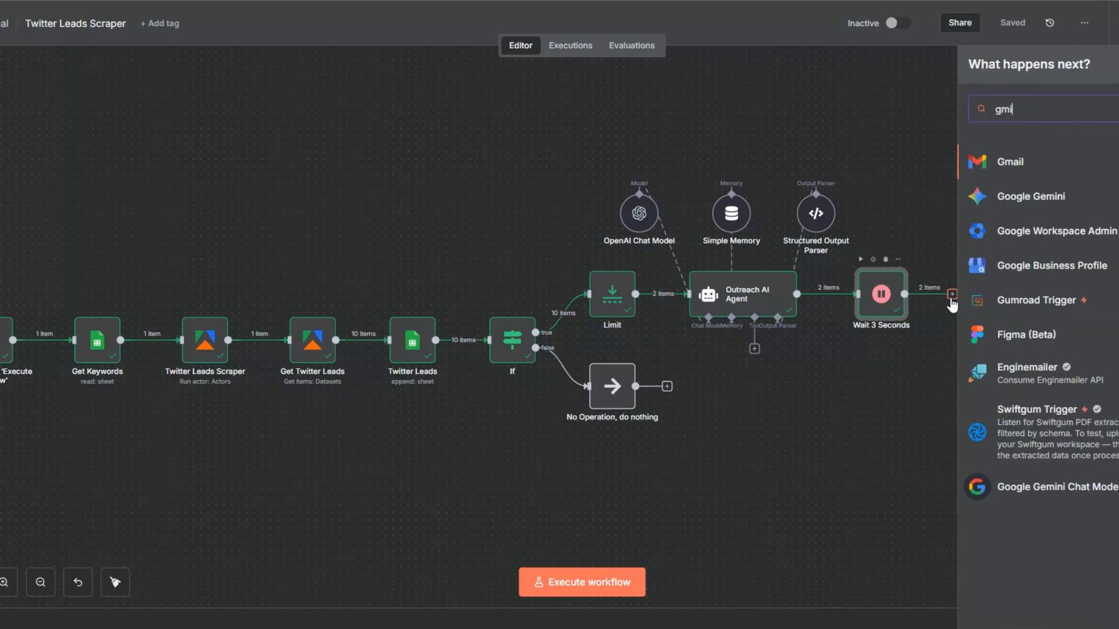
pyautogui.click(1017, 163)
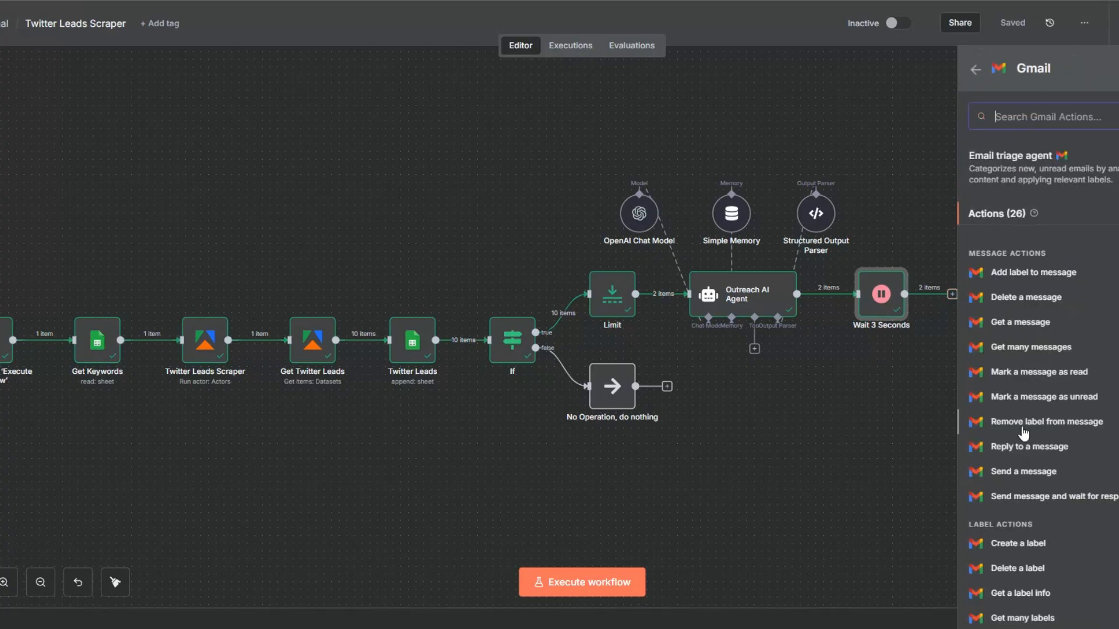
pyautogui.click(1027, 473)
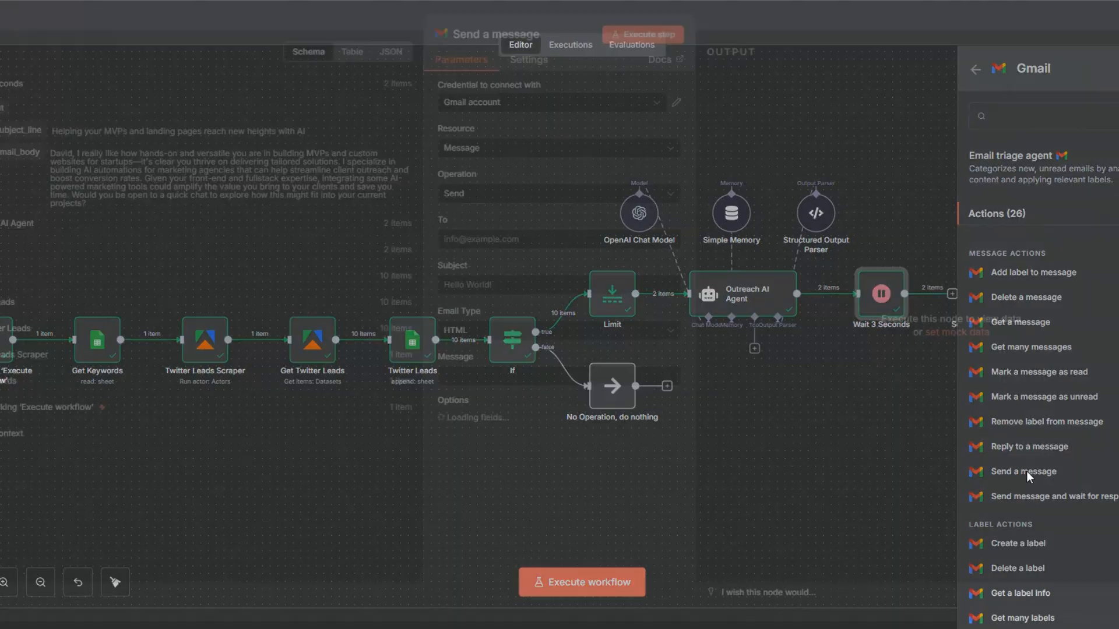
pyautogui.click(519, 112)
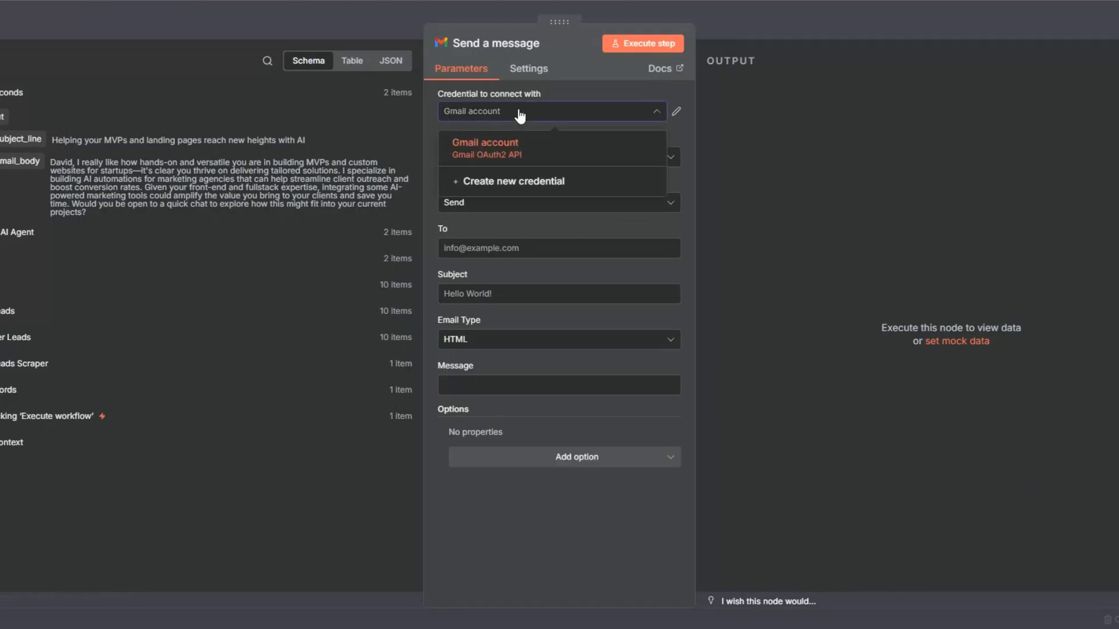
pyautogui.click(515, 186)
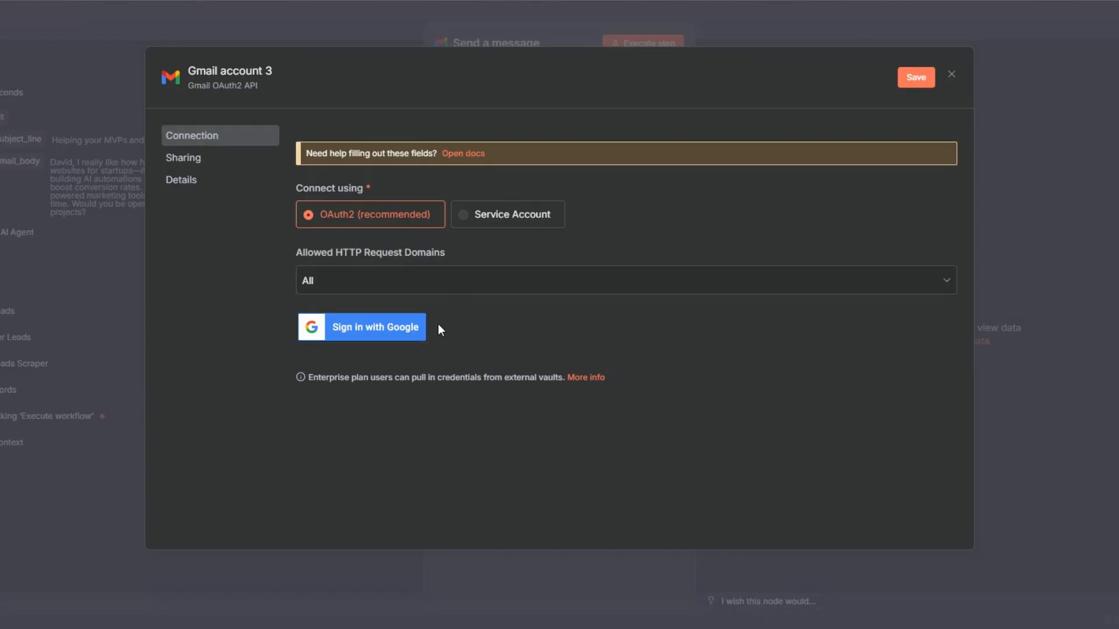
pyautogui.click(951, 75)
# Step: Map the Gmail node's To field to {{ $('Twitter Leads').item.json.Email }} and its Subject to {{ $json.output.subject_line }}
pyautogui.click(482, 244)
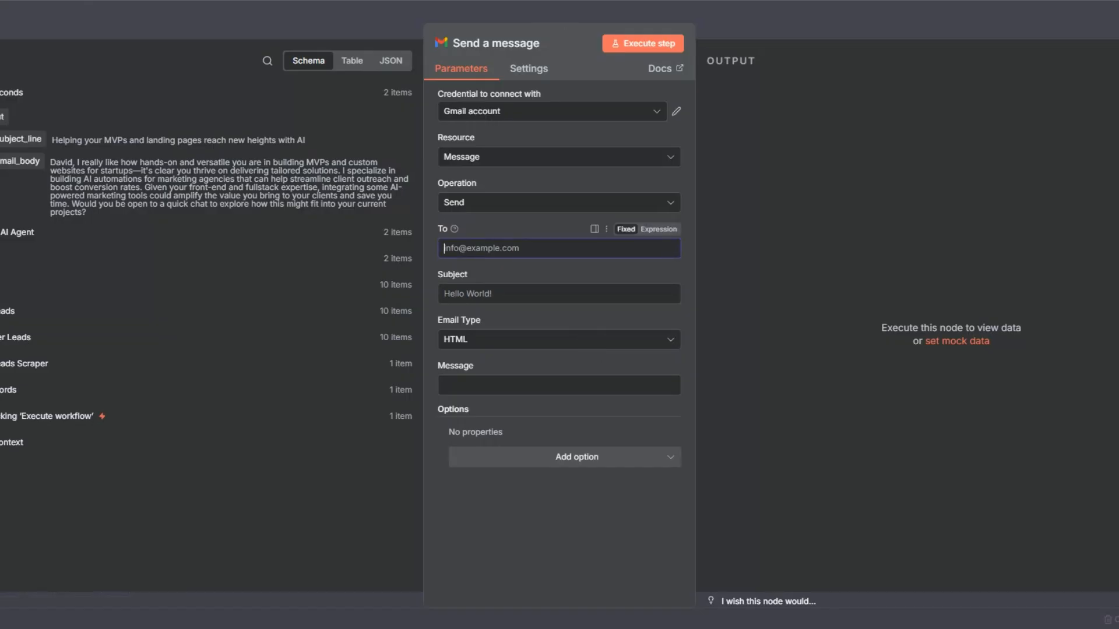
pyautogui.click(5, 312)
pyautogui.moveTo(1, 380); pyautogui.dragTo(483, 254)
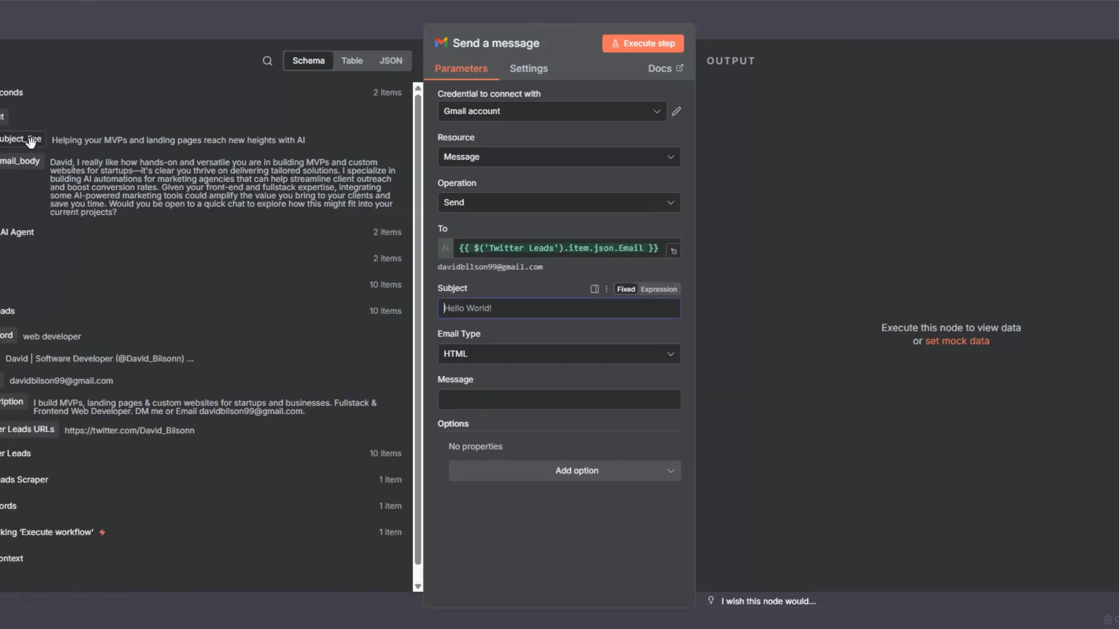
pyautogui.moveTo(24, 140); pyautogui.dragTo(461, 309)
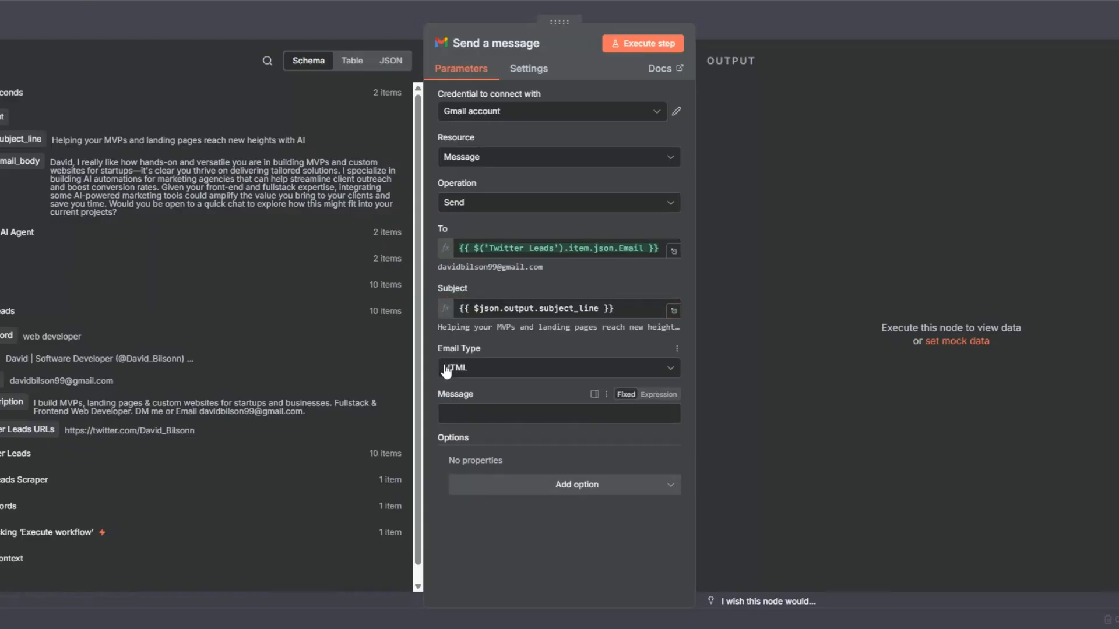
# Step: Set the Gmail node's Email Type to Text and map its Message to {{ $json.output.email_body }}
pyautogui.click(452, 368)
pyautogui.click(453, 405)
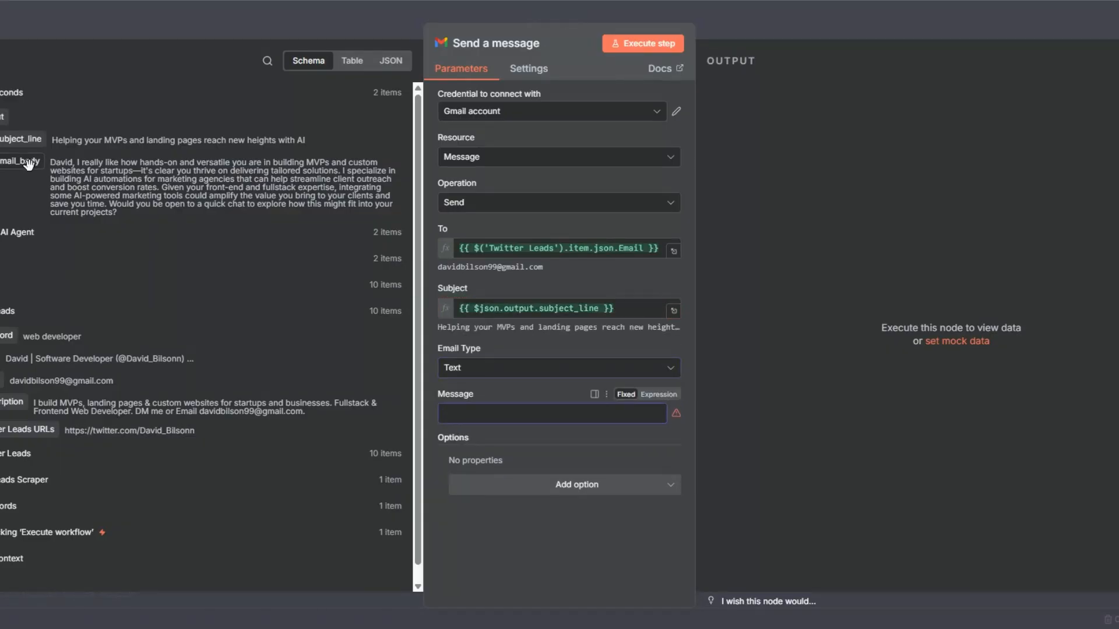
pyautogui.moveTo(21, 161); pyautogui.dragTo(461, 413)
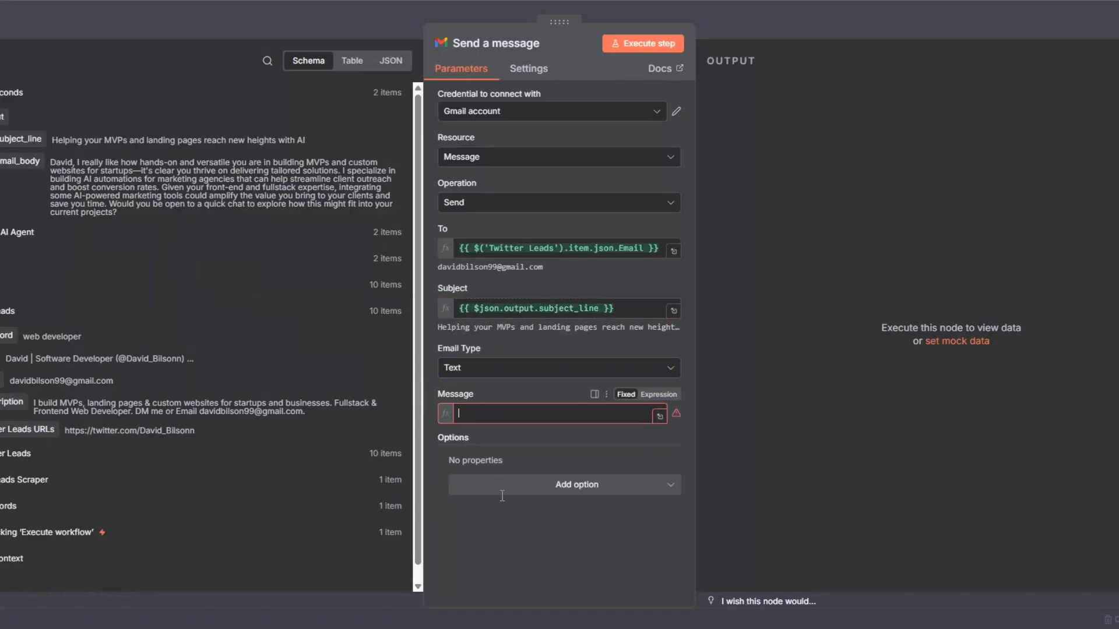
# Step: Add the Append n8n Attribution option switched off, execute the Gmail node and return to the canvas
pyautogui.click(536, 500)
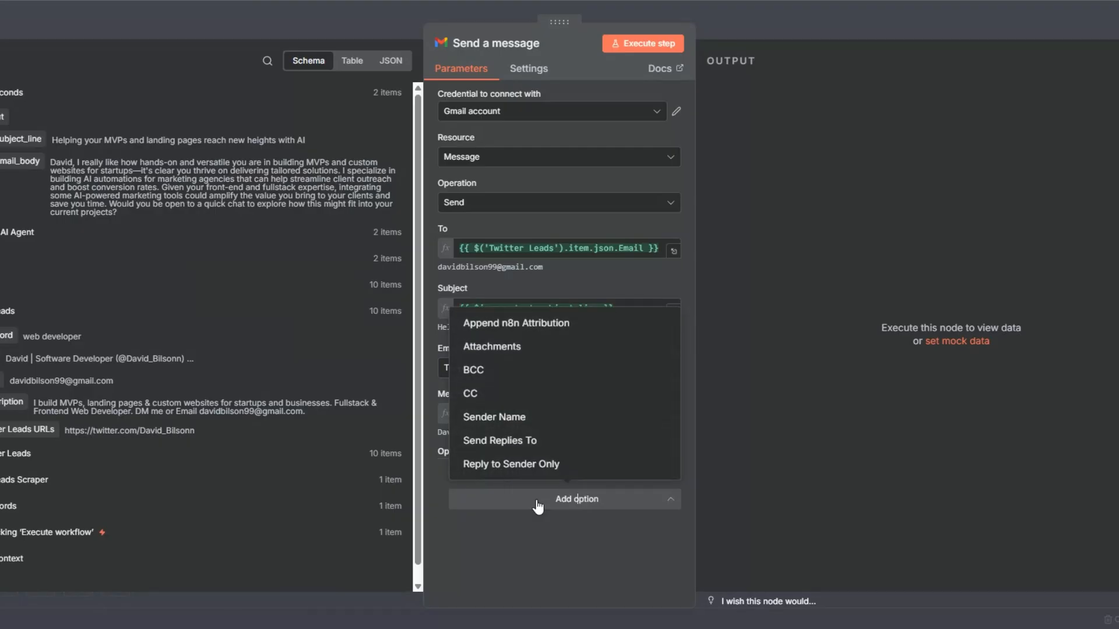
pyautogui.click(526, 328)
pyautogui.click(473, 493)
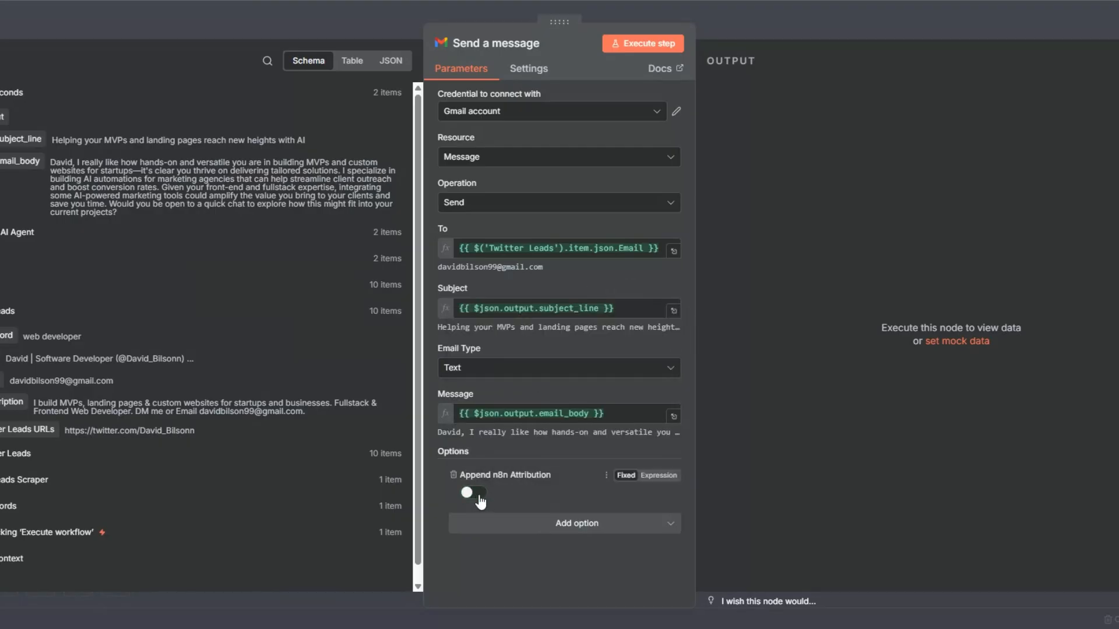
pyautogui.click(650, 43)
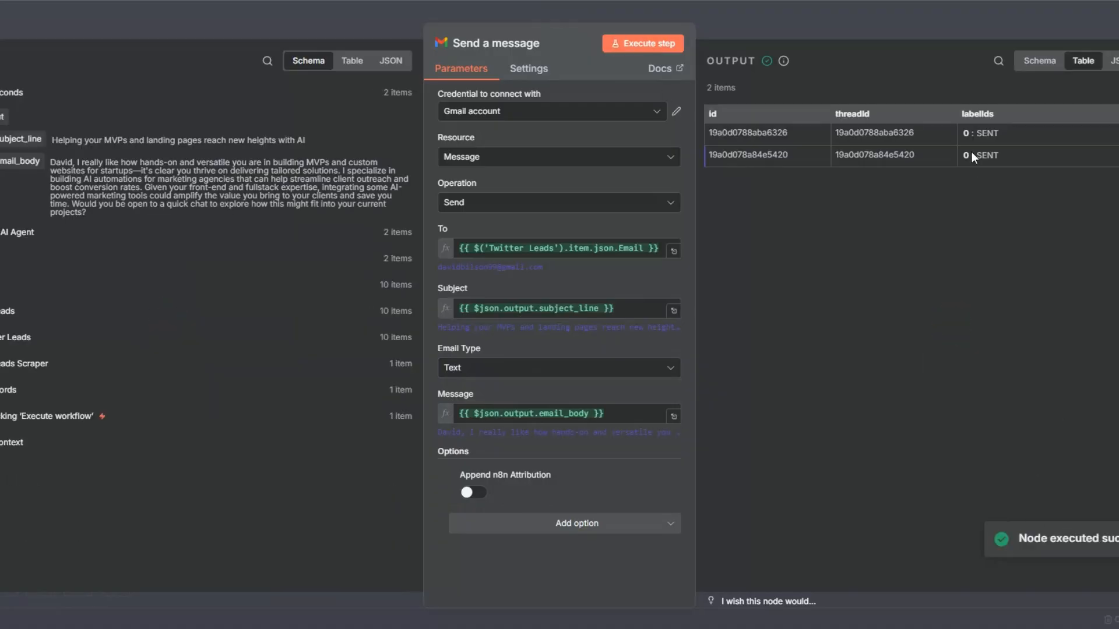
pyautogui.press('Escape')
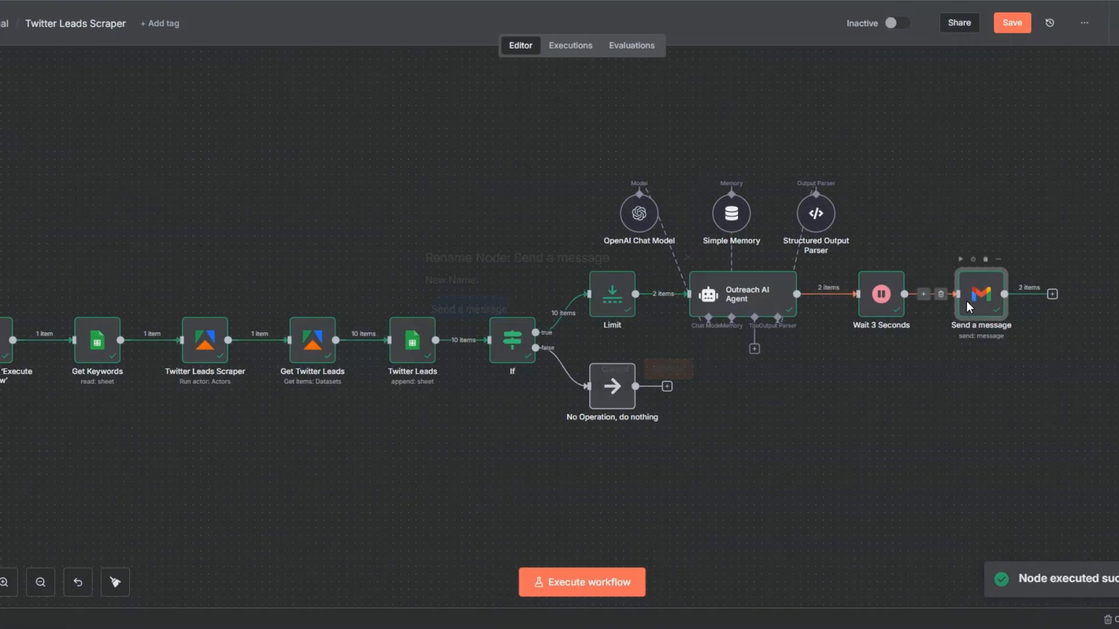
# Step: Rename the Gmail node to "Send Outreach Emails" and save the workflow
pyautogui.press('F2')
pyautogui.click(467, 312)
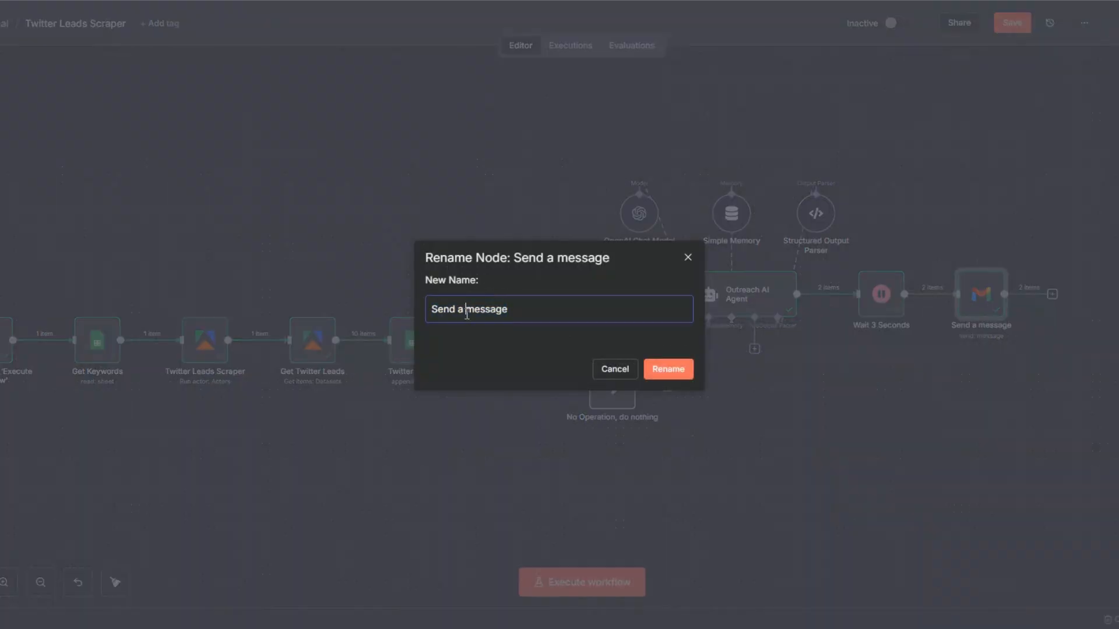
pyautogui.moveTo(457, 312); pyautogui.dragTo(546, 313)
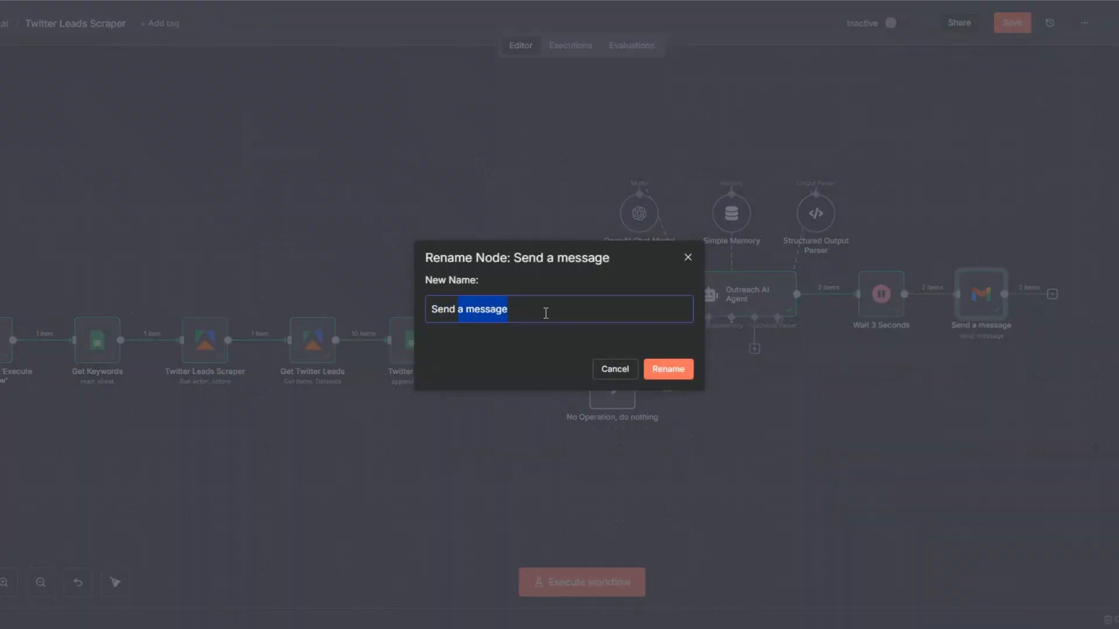
pyautogui.write('Outreach E')
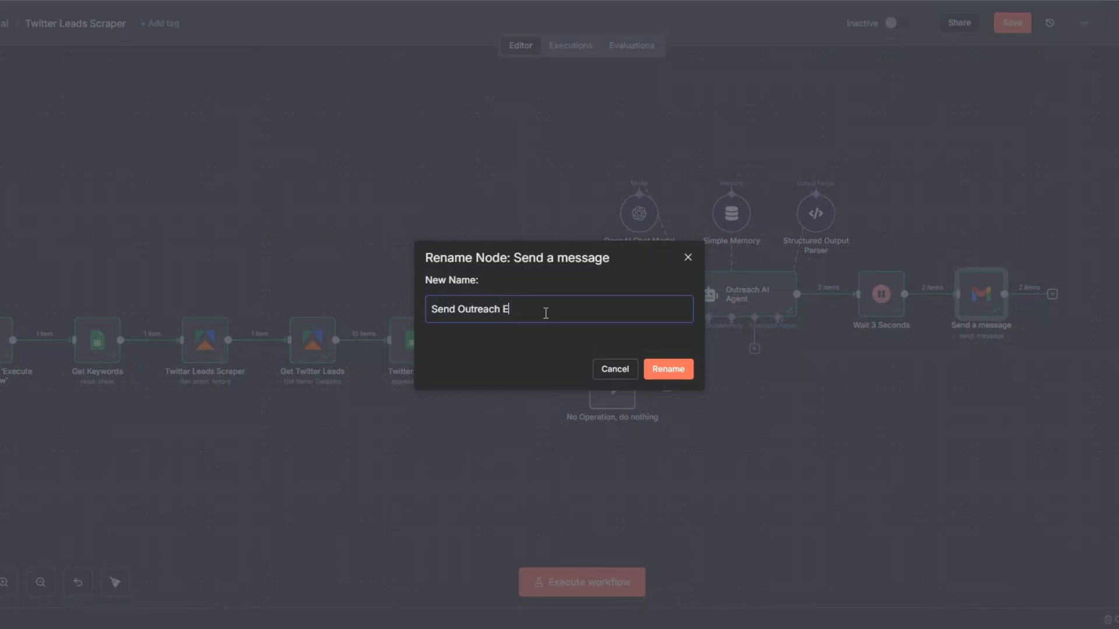
pyautogui.write('mails')
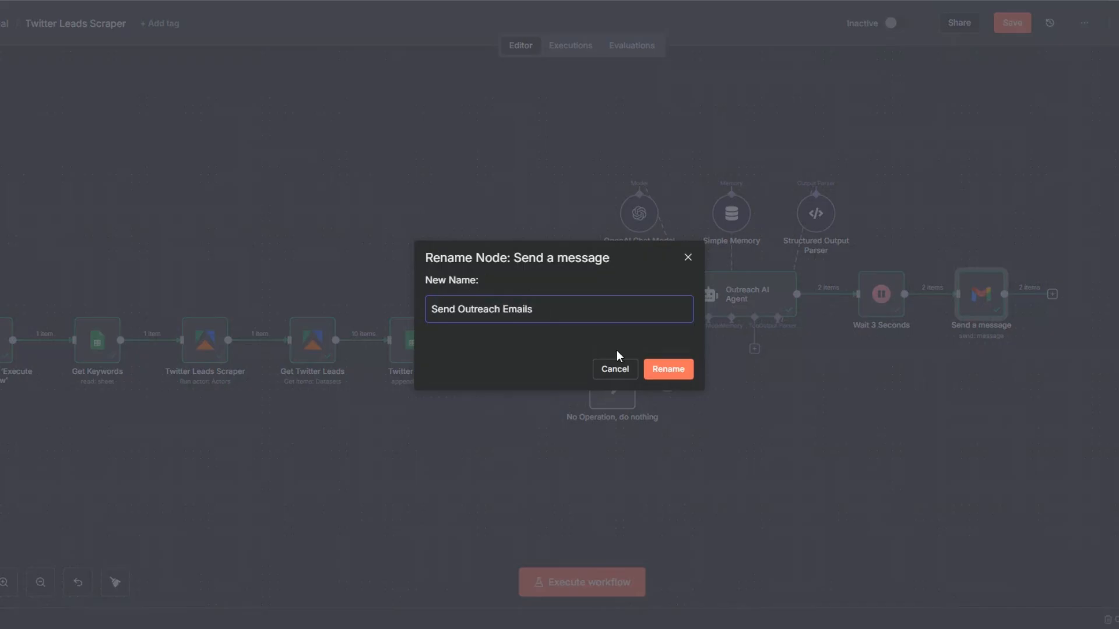
pyautogui.click(663, 370)
pyautogui.click(1011, 23)
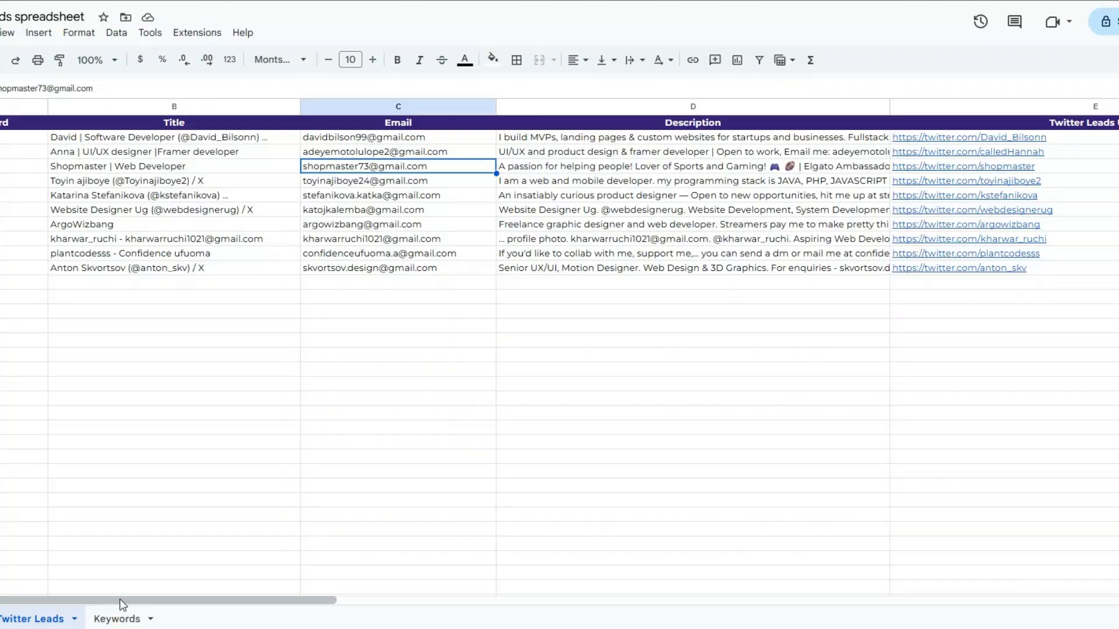
# Step: Check the Subject line and Personalized Outreach Email columns in the Twitter Leads sheet
pyautogui.hscroll(5, 415, 581)
pyautogui.click(443, 299)
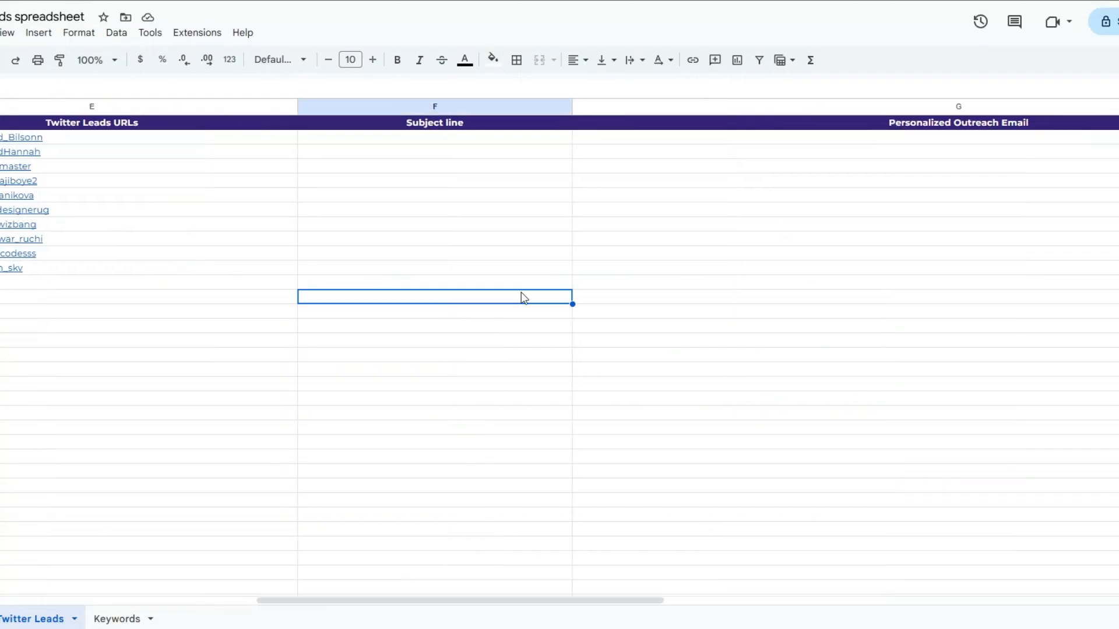
pyautogui.click(928, 281)
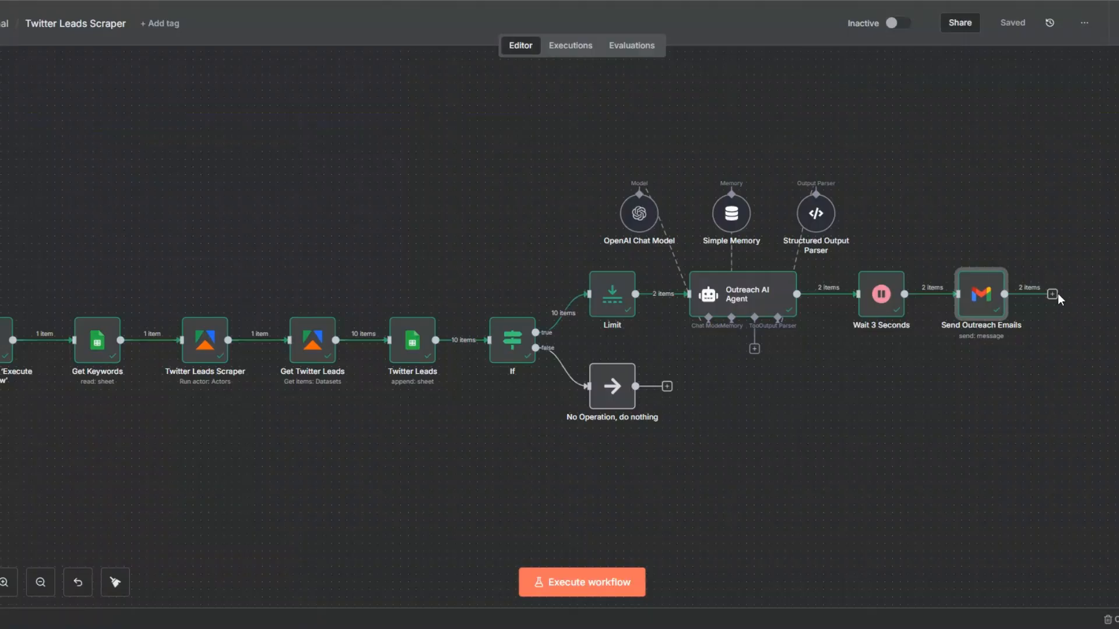
# Step: Add a Google Sheets "Update row in sheet" node after the Send Outreach Emails node
pyautogui.click(1056, 299)
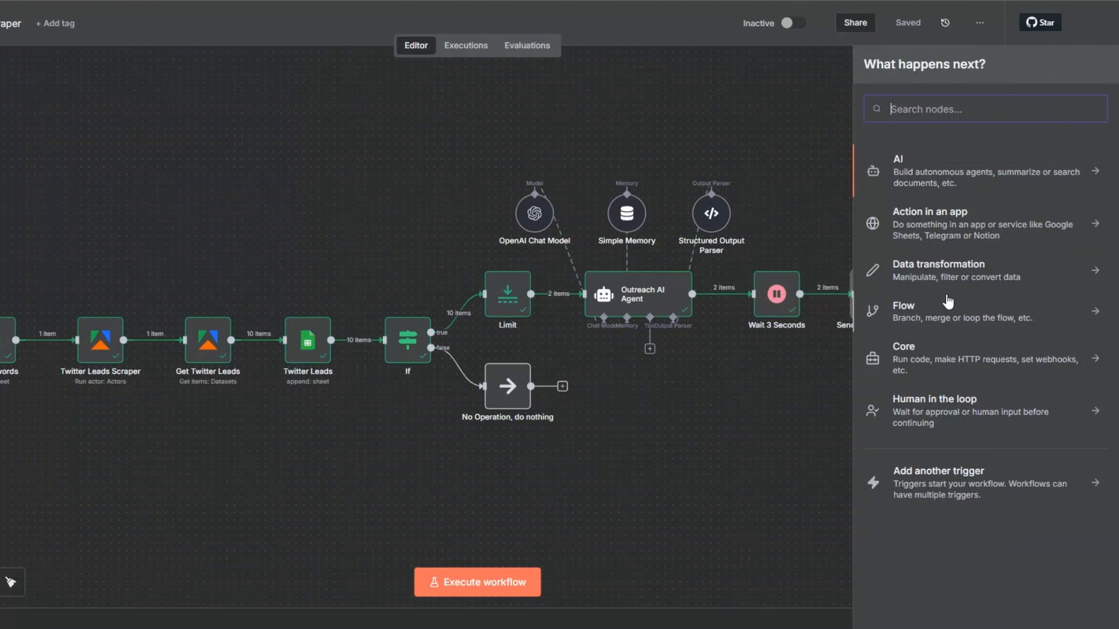
pyautogui.write('goo')
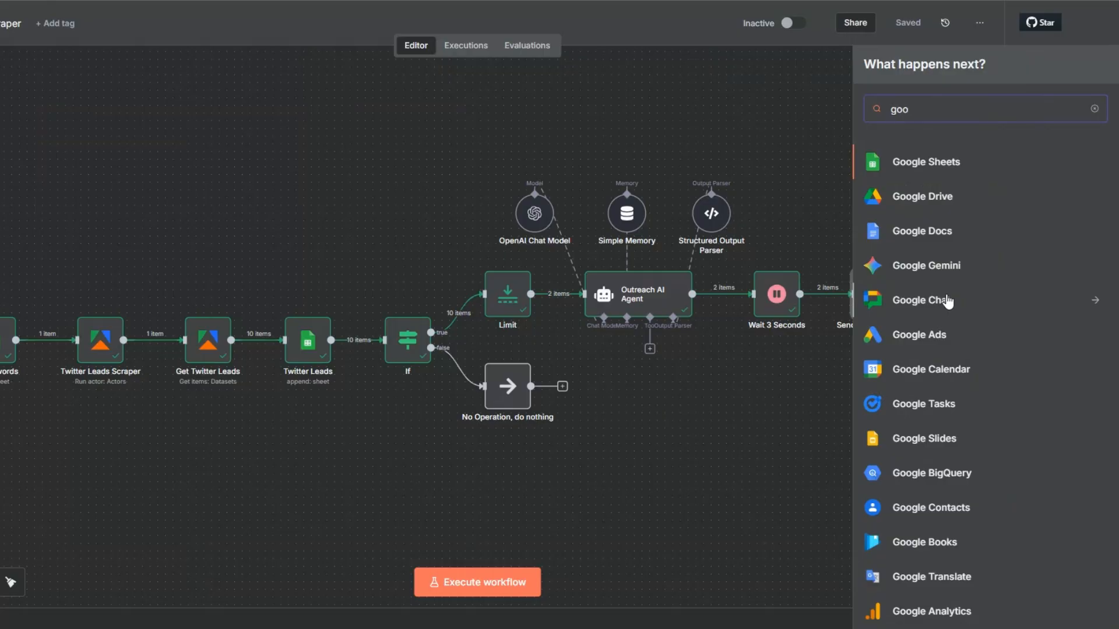
pyautogui.click(926, 162)
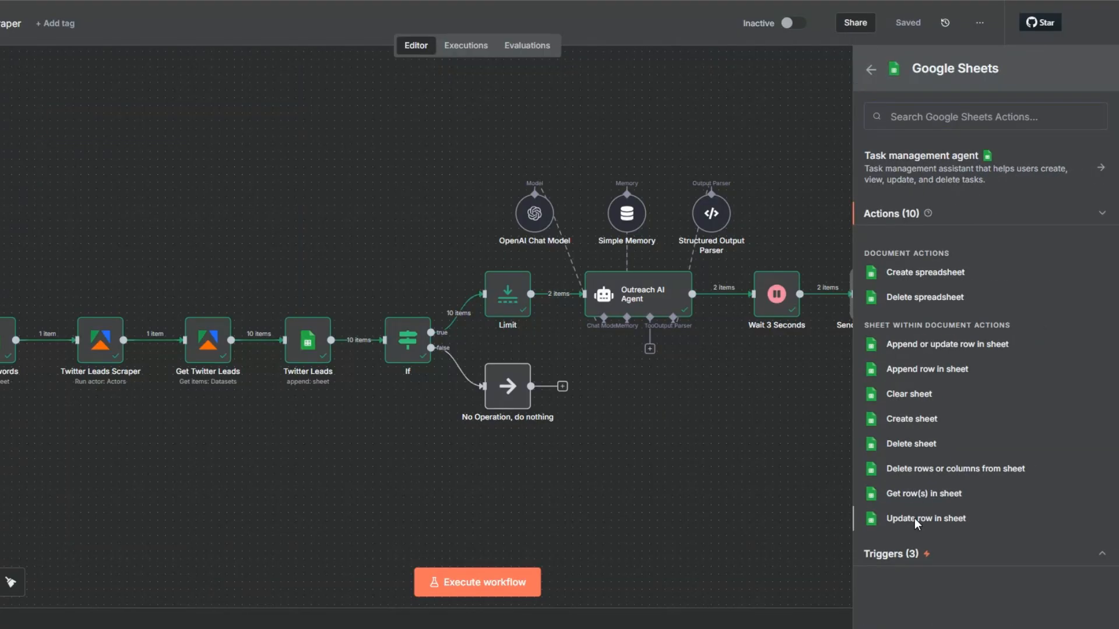
pyautogui.click(918, 518)
# Step: Point the update node to the Twitter Leads spreadsheet document and its Twitter Leads sheet
pyautogui.click(420, 249)
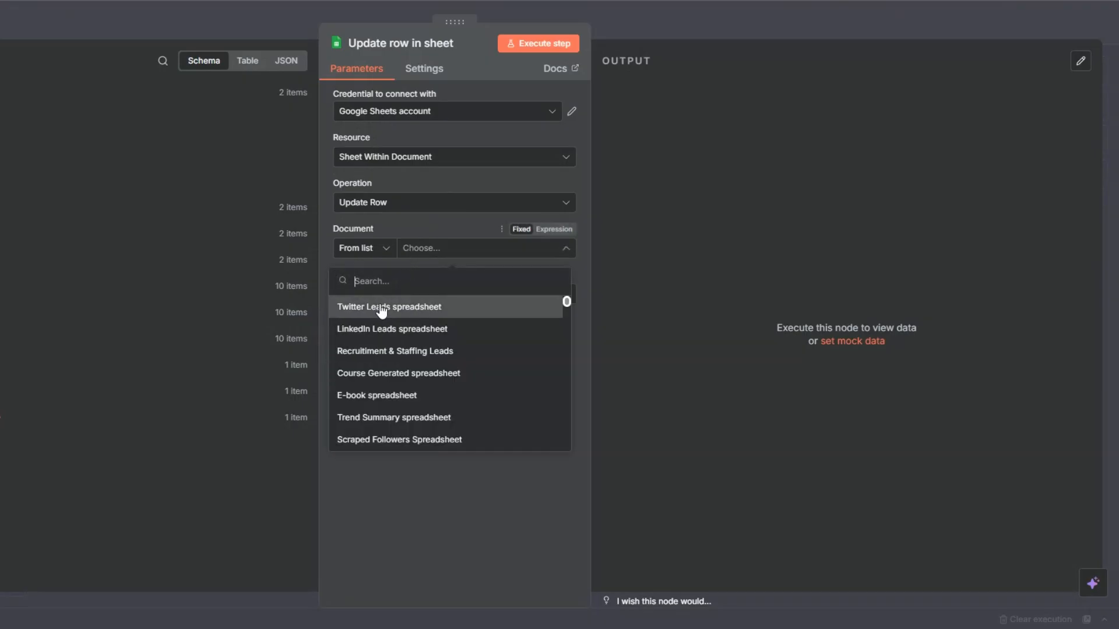
pyautogui.click(382, 309)
pyautogui.click(432, 296)
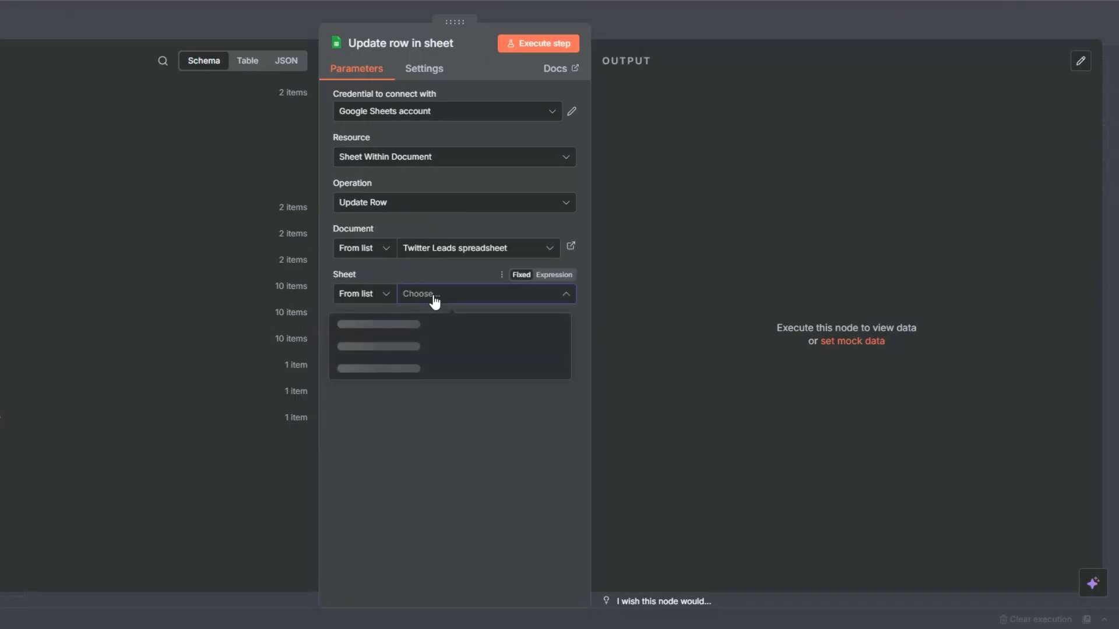
pyautogui.click(390, 326)
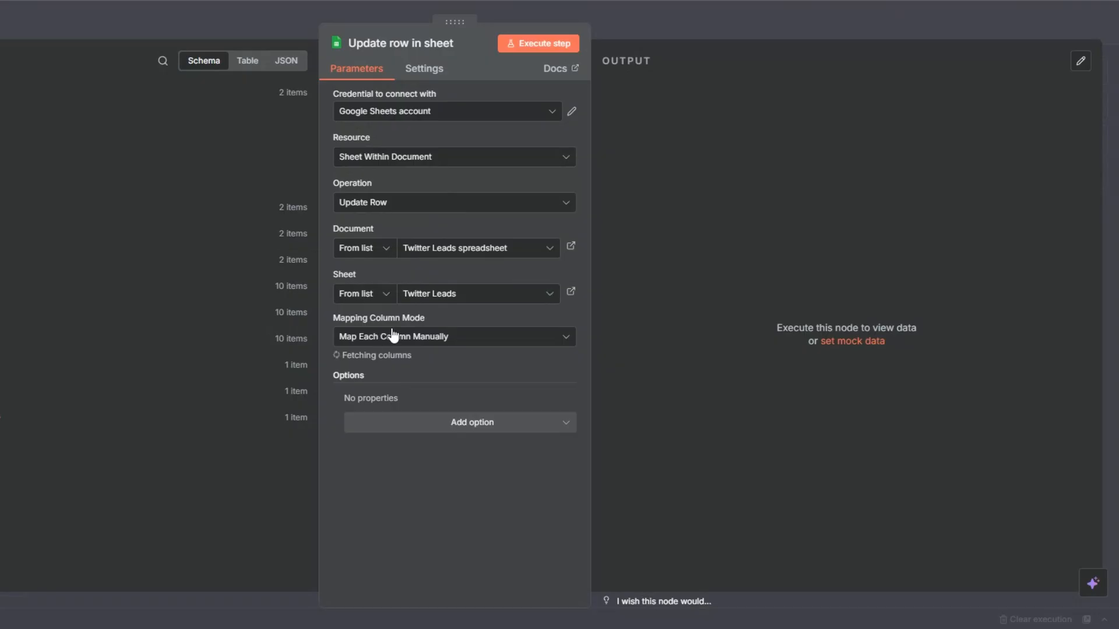
# Step: Set Email as the column to match on and map its value to {{ $('Twitter Leads').item.json.Email }}
pyautogui.scroll(-2, 388, 327)
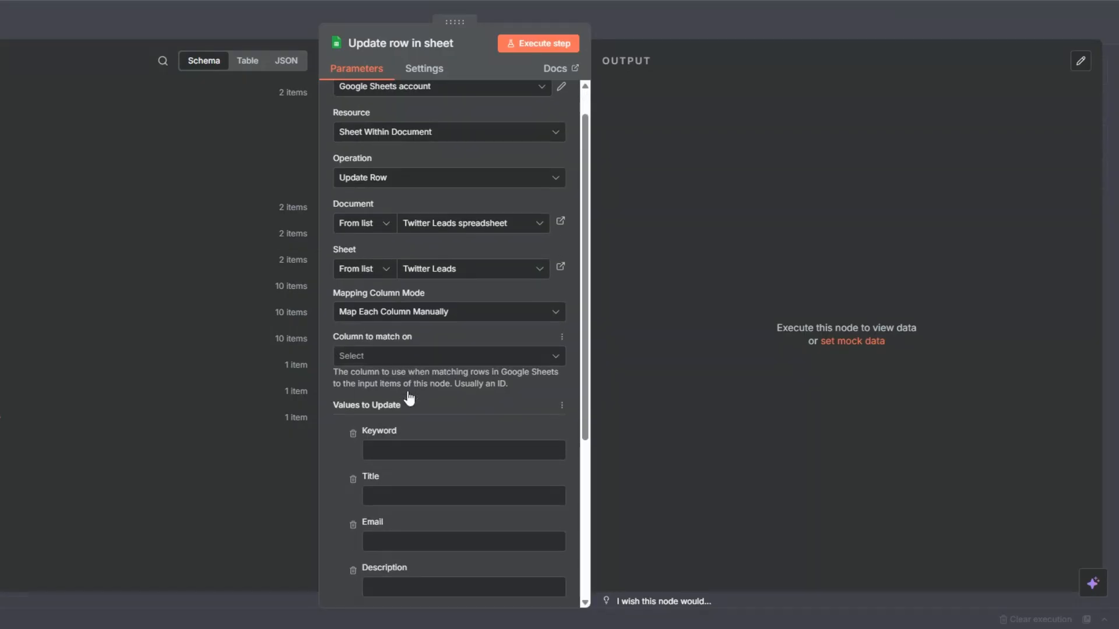
pyautogui.click(366, 315)
pyautogui.click(362, 393)
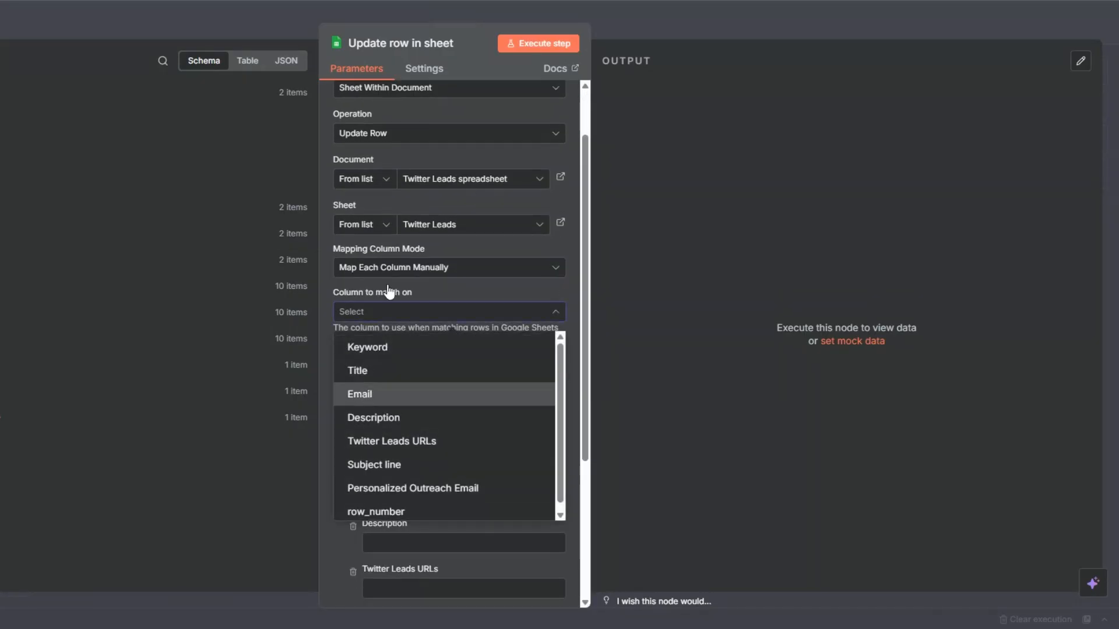
pyautogui.click(383, 190)
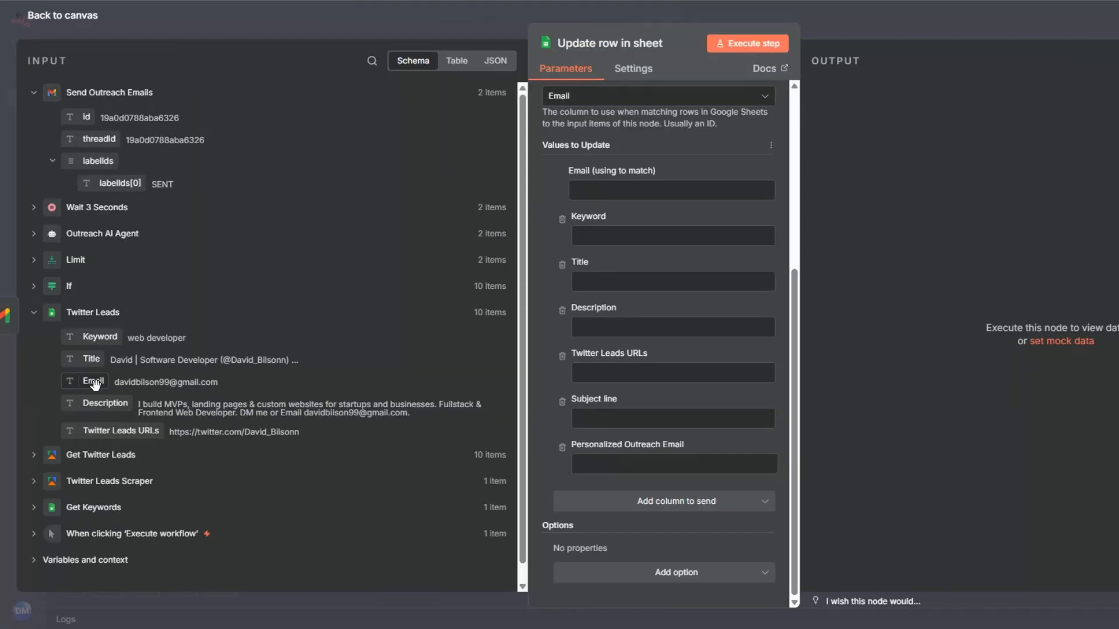
pyautogui.moveTo(94, 382); pyautogui.dragTo(580, 195)
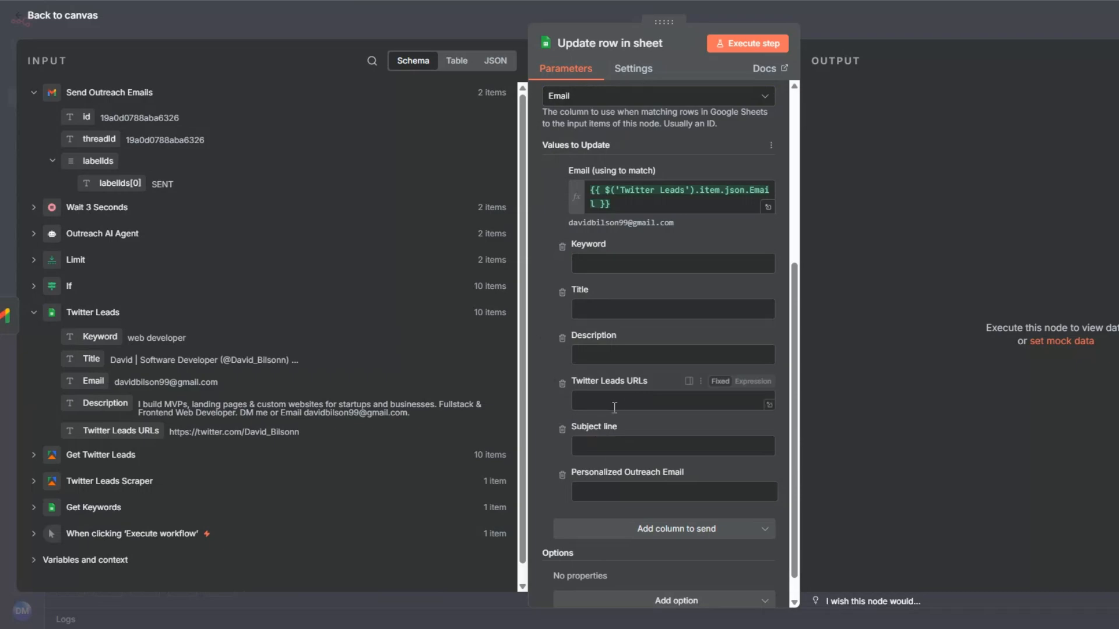
# Step: Map Subject line and Personalized Outreach Email to the Wait 3 Seconds node's subject_line and email_body outputs, and execute the update node
pyautogui.scroll(-1, 608, 413)
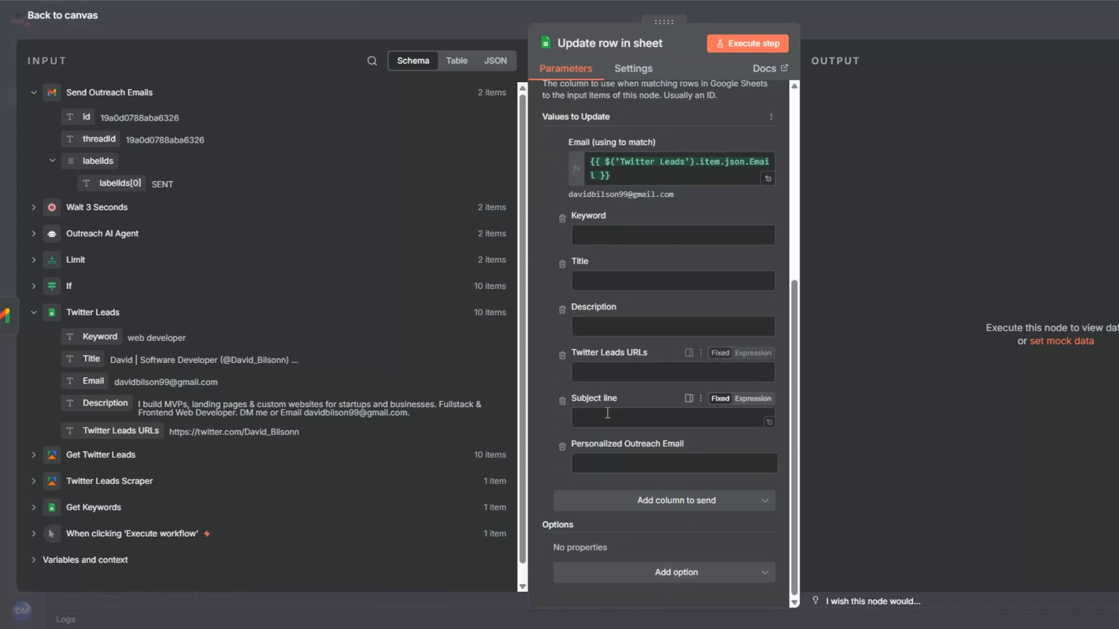
pyautogui.click(33, 207)
pyautogui.moveTo(123, 254); pyautogui.dragTo(618, 418)
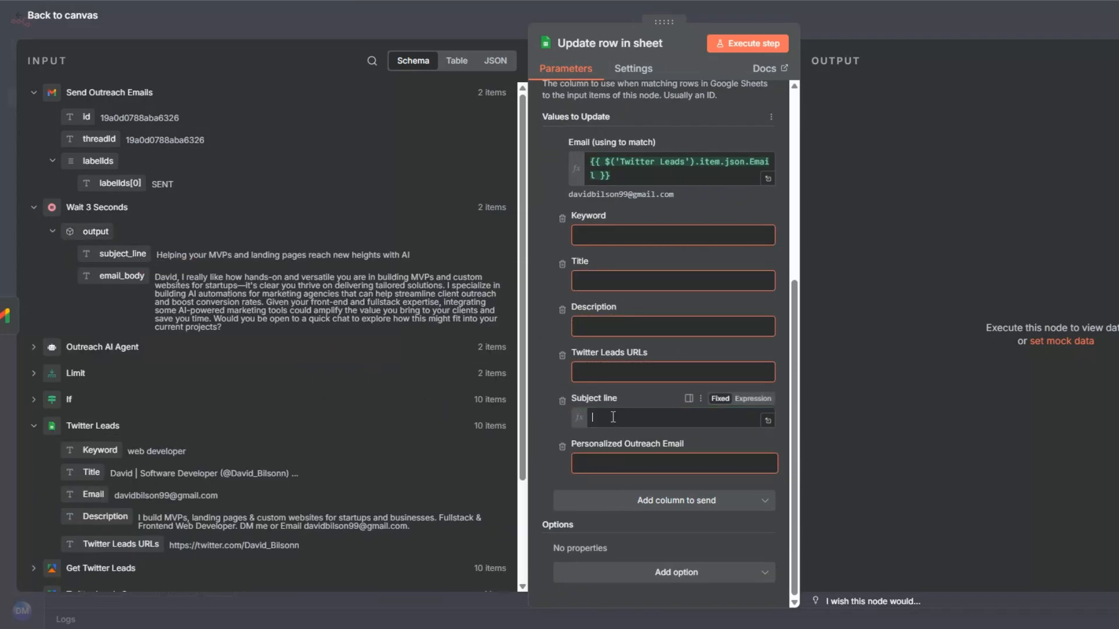
pyautogui.moveTo(122, 276); pyautogui.dragTo(609, 485)
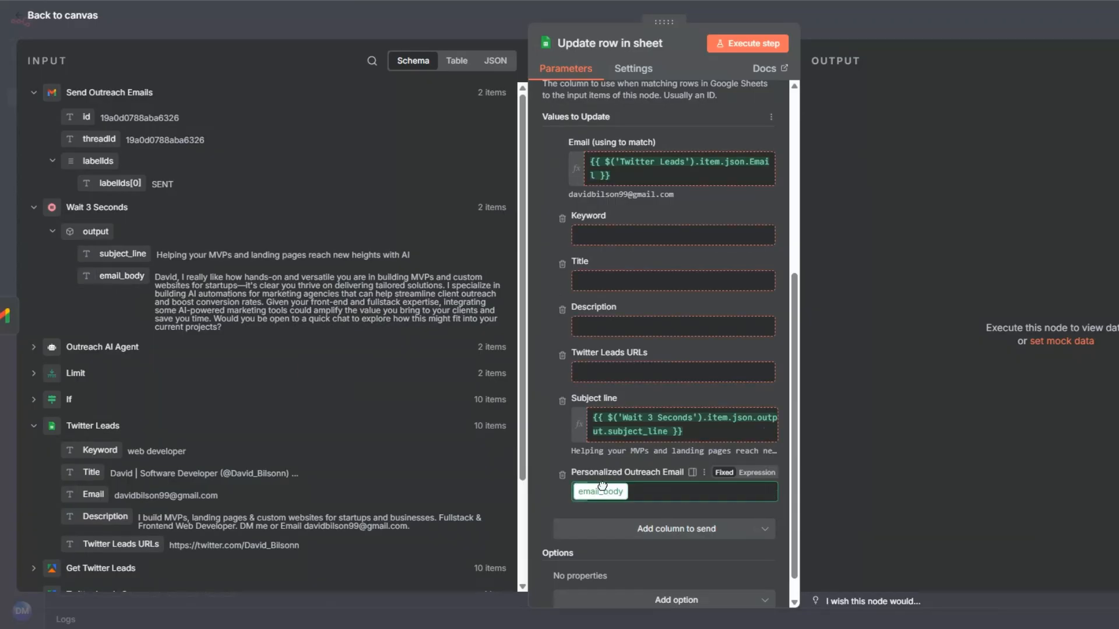
pyautogui.click(766, 44)
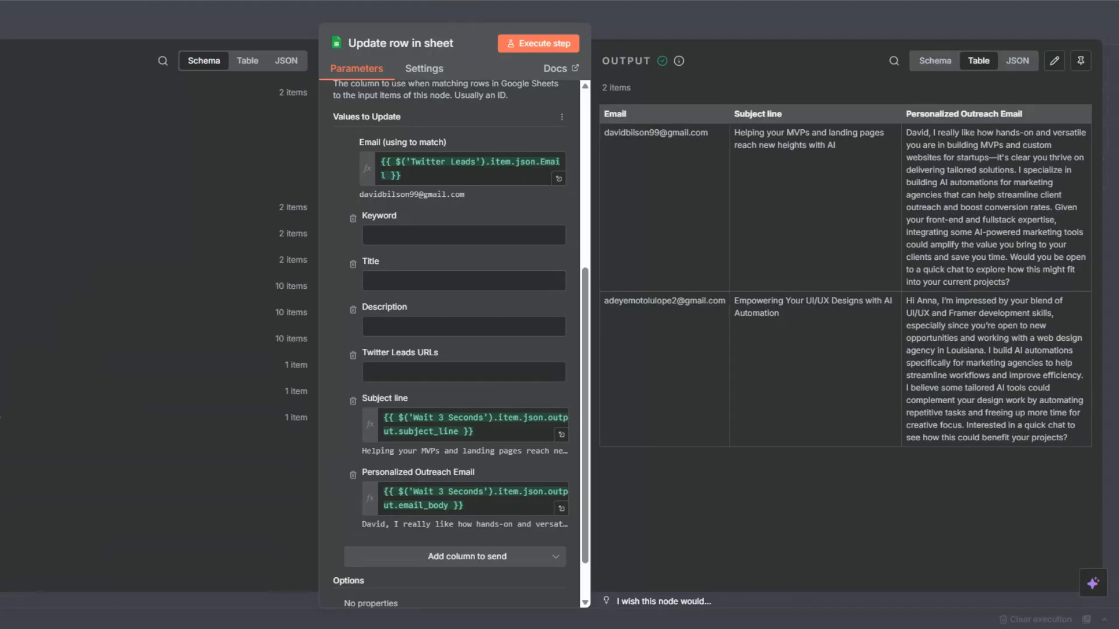
pyautogui.press('Escape')
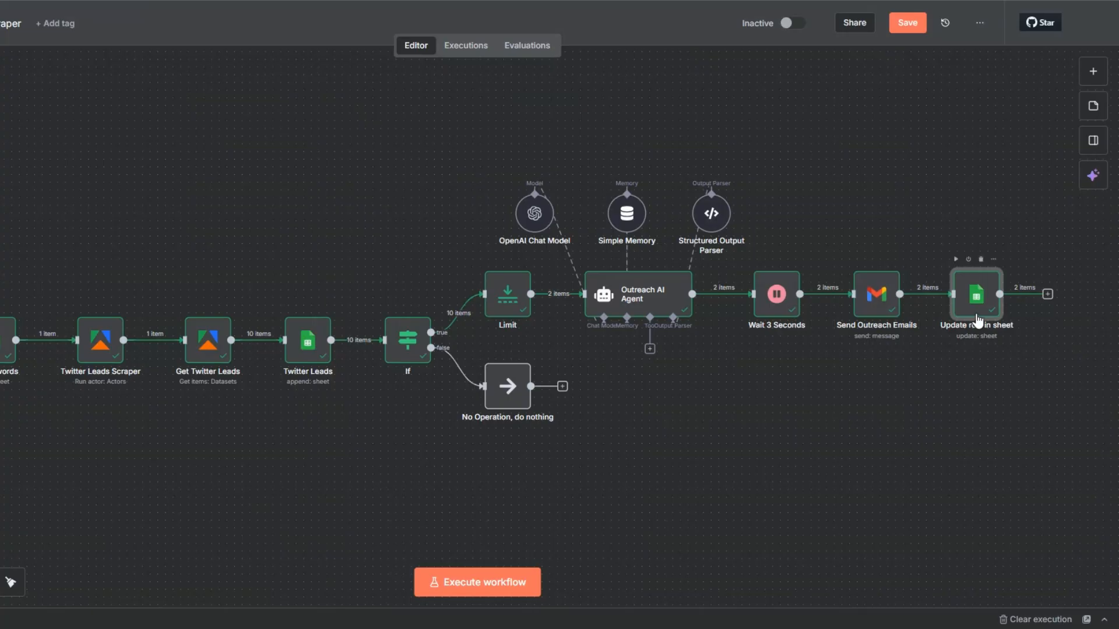
# Step: Rename the Update row in sheet node as "Update Subject Line & Email Column" and save the workflow
pyautogui.press('F2')
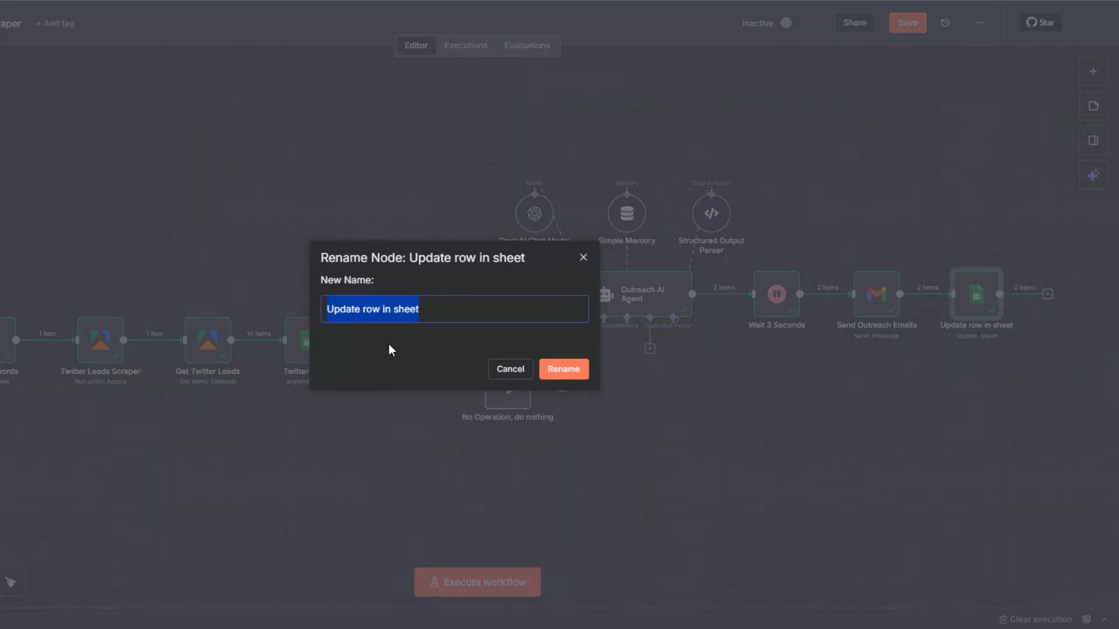
pyautogui.write('Update Subject Line & Email Column')
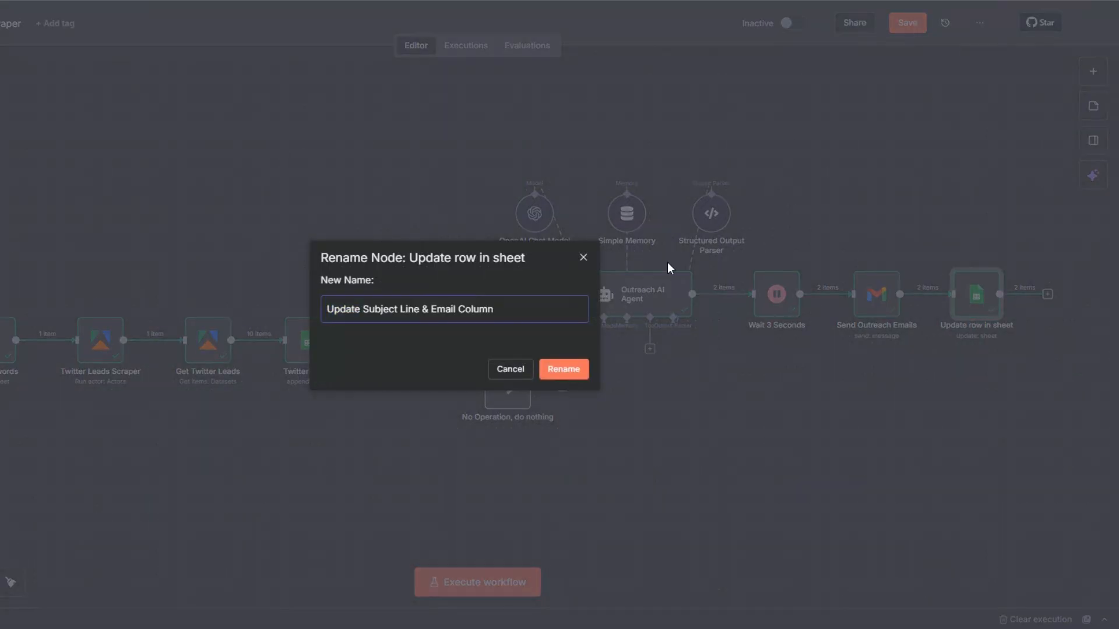
pyautogui.click(562, 370)
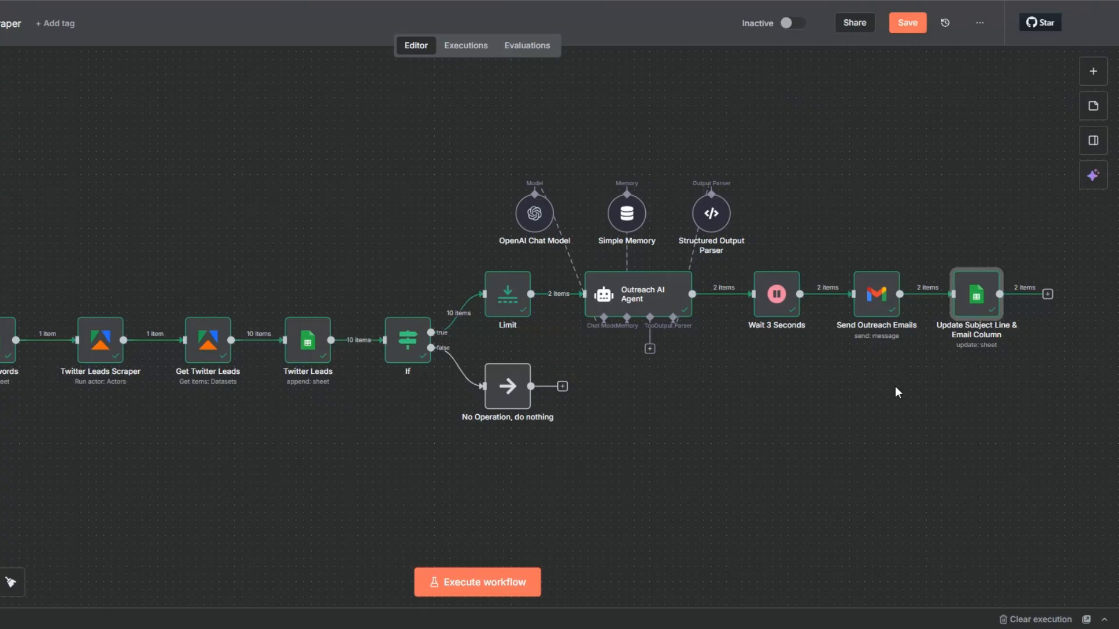
pyautogui.click(915, 29)
# Step: Add a "No Operation, do nothing" node after the Update Subject Line & Email Column node, execute it, and save the workflow
pyautogui.click(1048, 294)
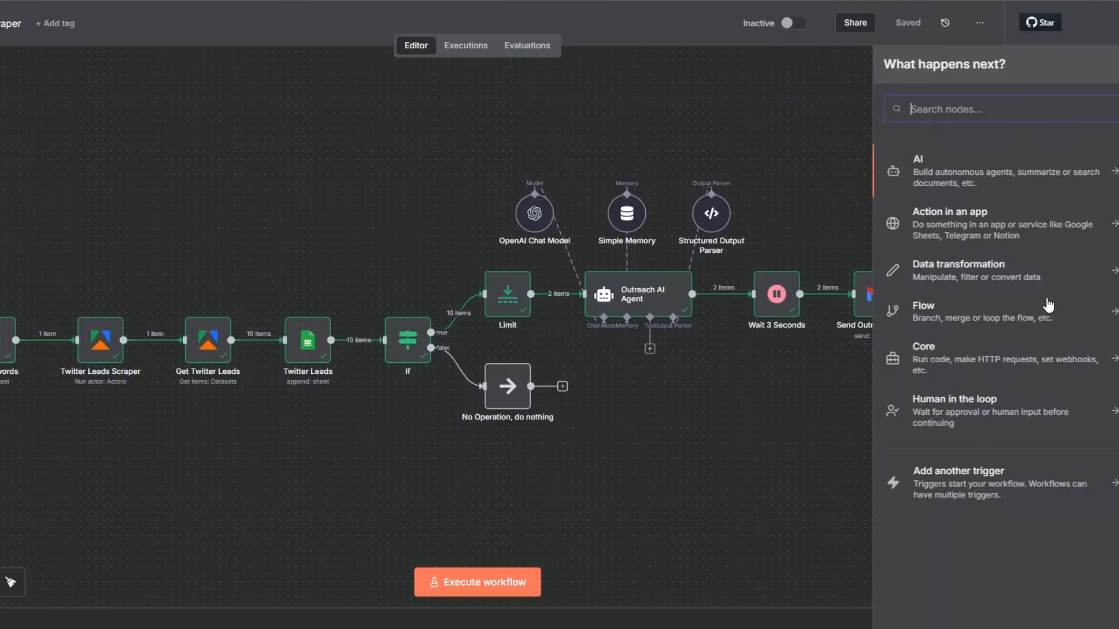
pyautogui.write('d')
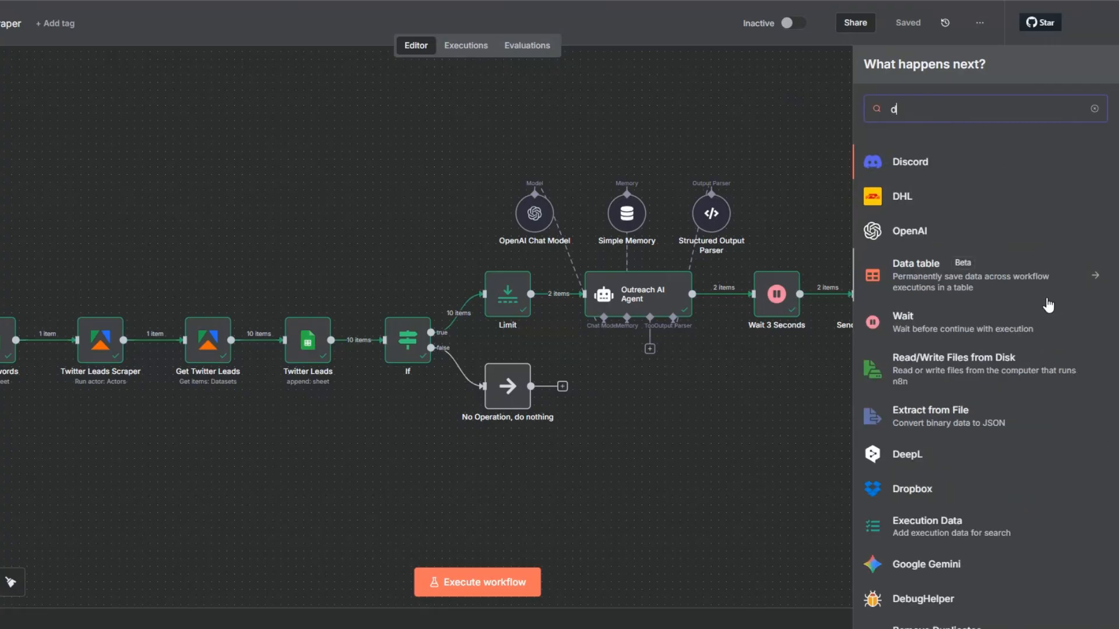
pyautogui.write('o n')
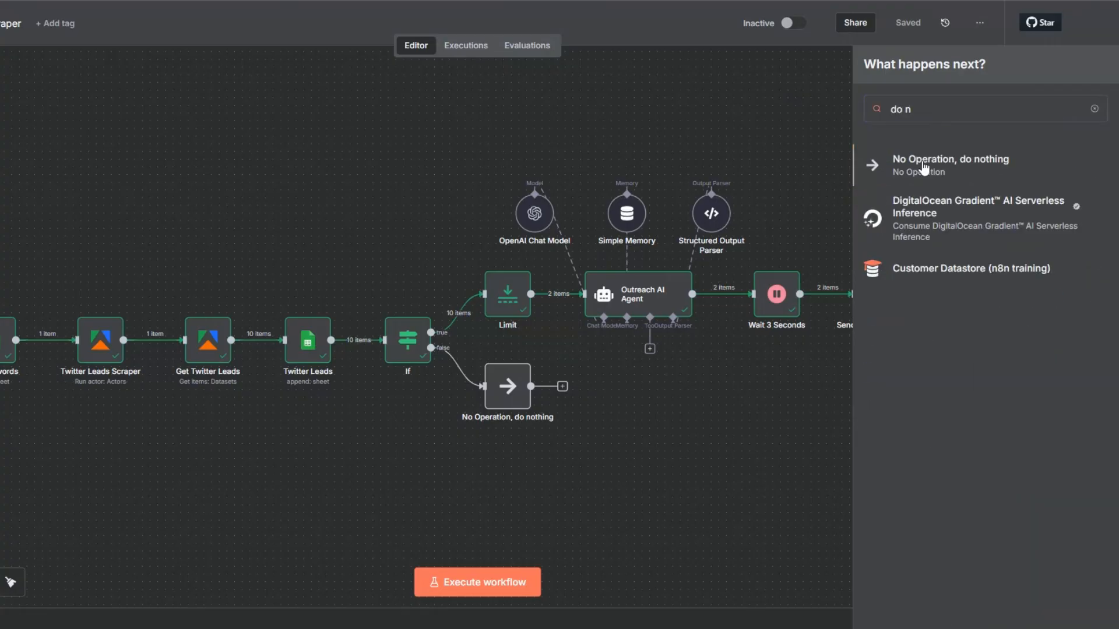
pyautogui.click(922, 160)
pyautogui.press('Escape')
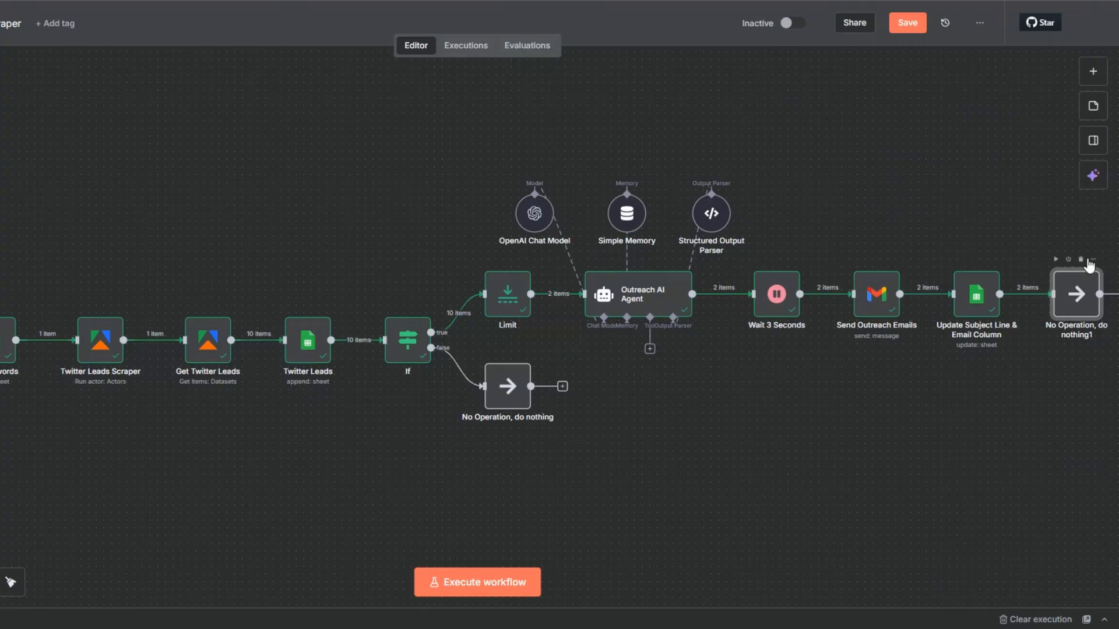
pyautogui.click(1055, 259)
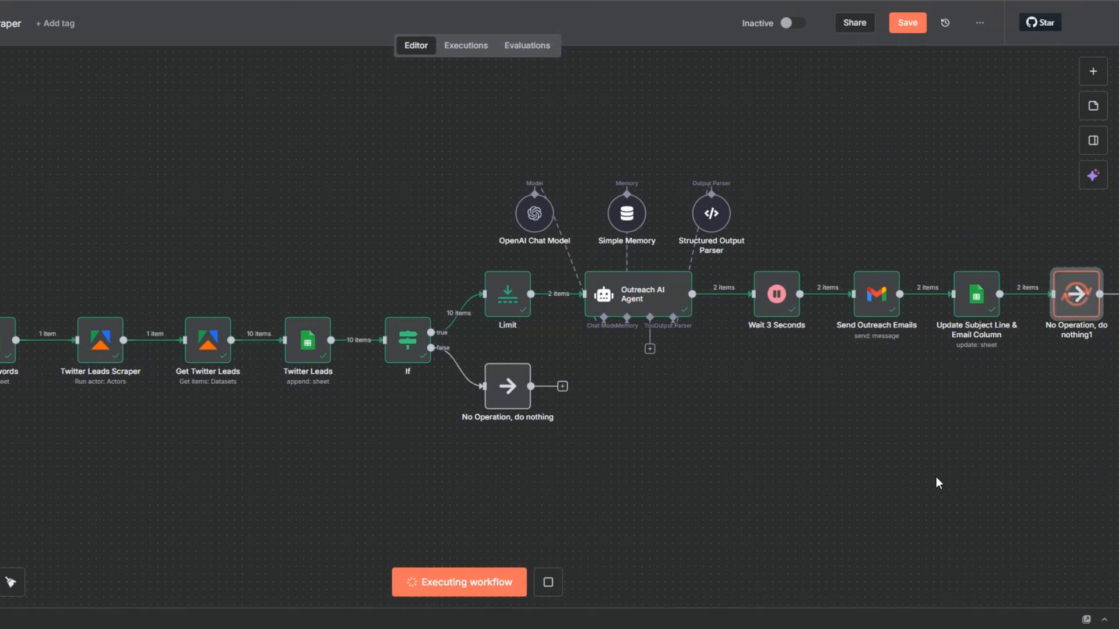
pyautogui.moveTo(924, 479); pyautogui.dragTo(907, 481)
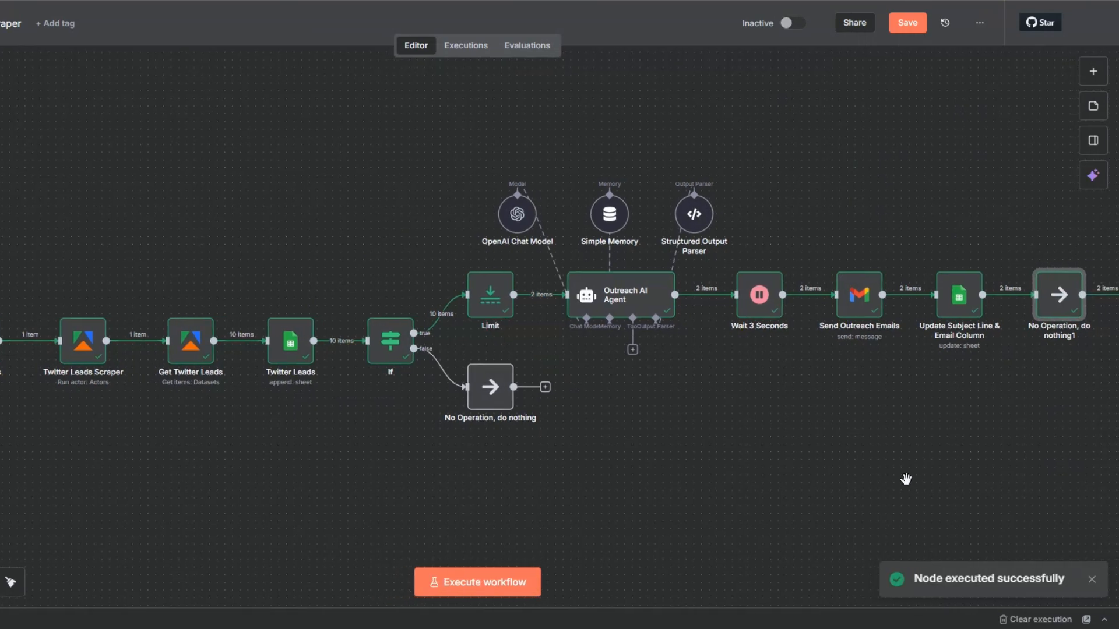
pyautogui.click(907, 24)
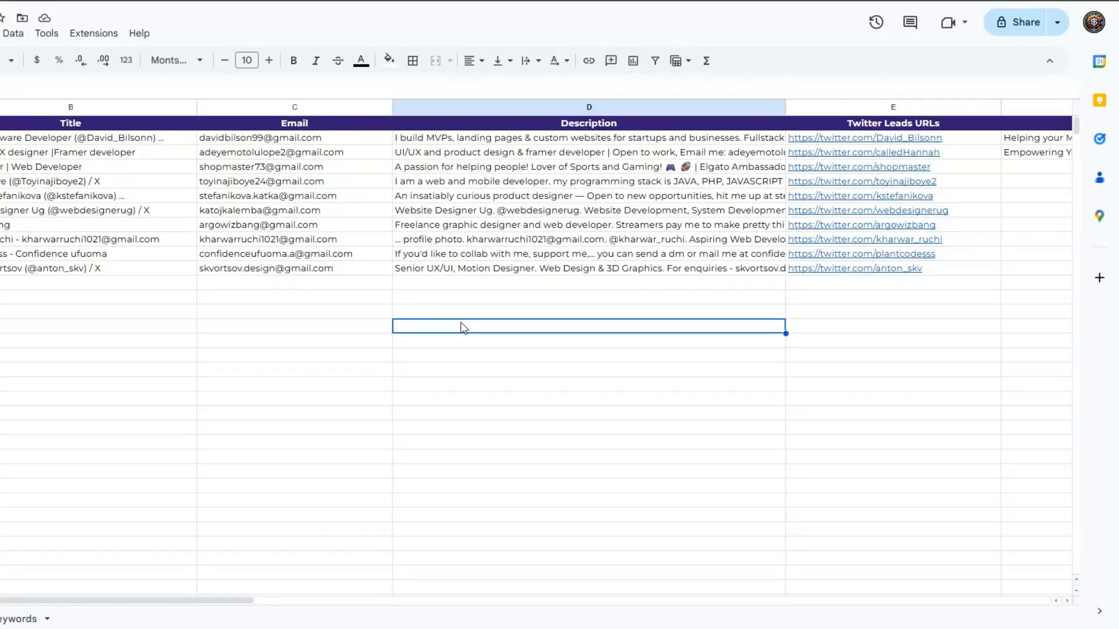
# Step: Switch to Google Sheets and examine the subject lines and personalized outreach emails of the first two leads in the Twitter Leads sheet
pyautogui.moveTo(198, 601); pyautogui.dragTo(489, 601)
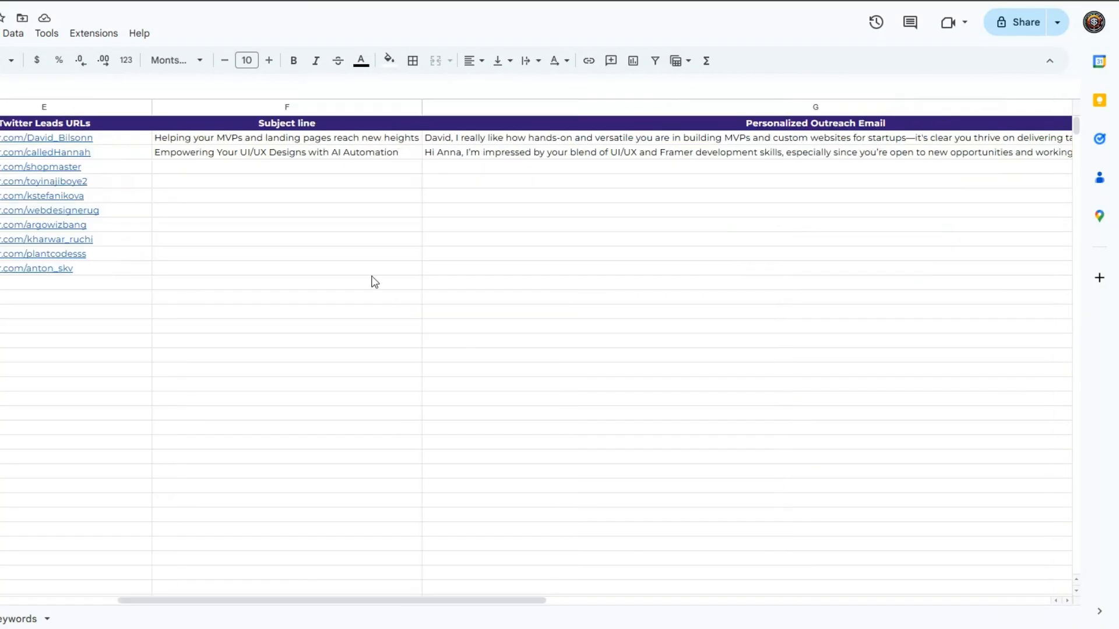
pyautogui.click(276, 157)
pyautogui.click(522, 167)
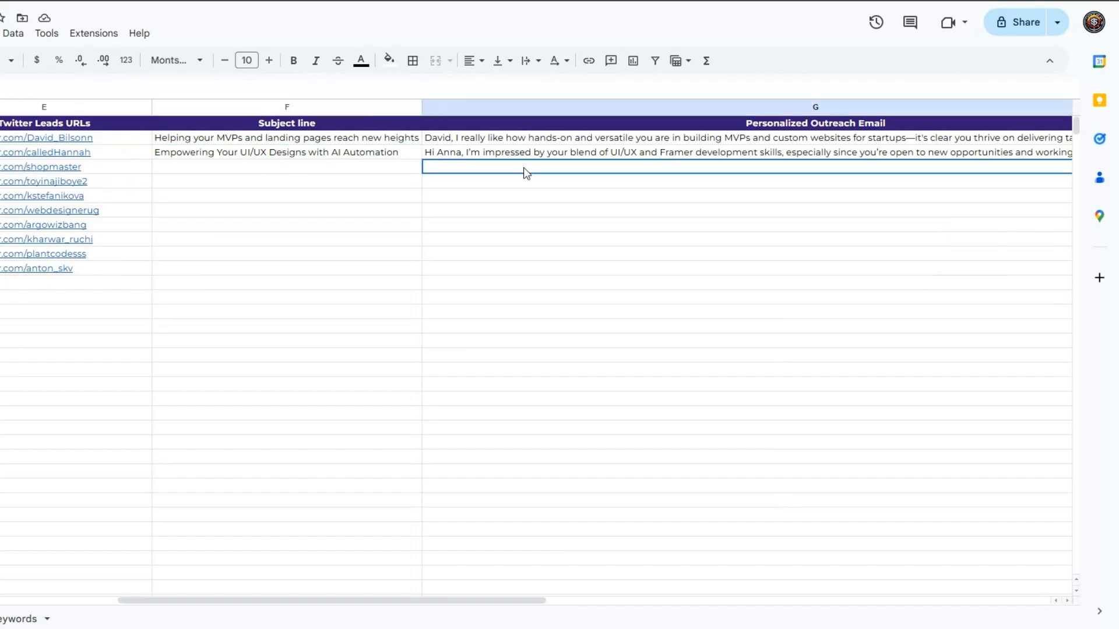
pyautogui.click(524, 157)
pyautogui.doubleClick(521, 153)
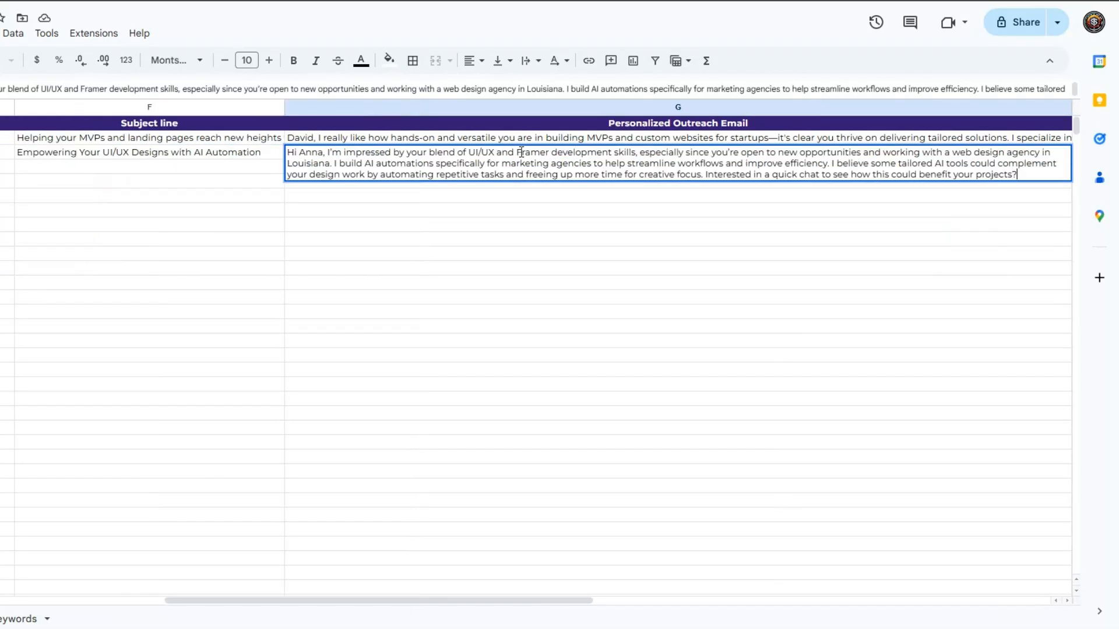
pyautogui.click(283, 211)
pyautogui.doubleClick(229, 140)
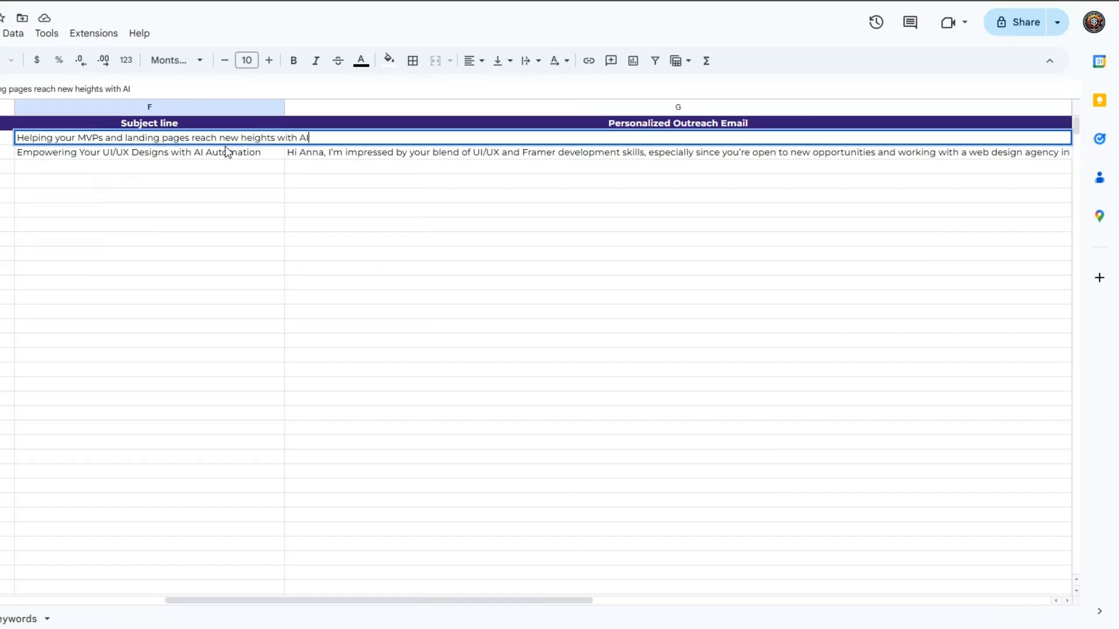
pyautogui.doubleClick(222, 153)
pyautogui.click(345, 142)
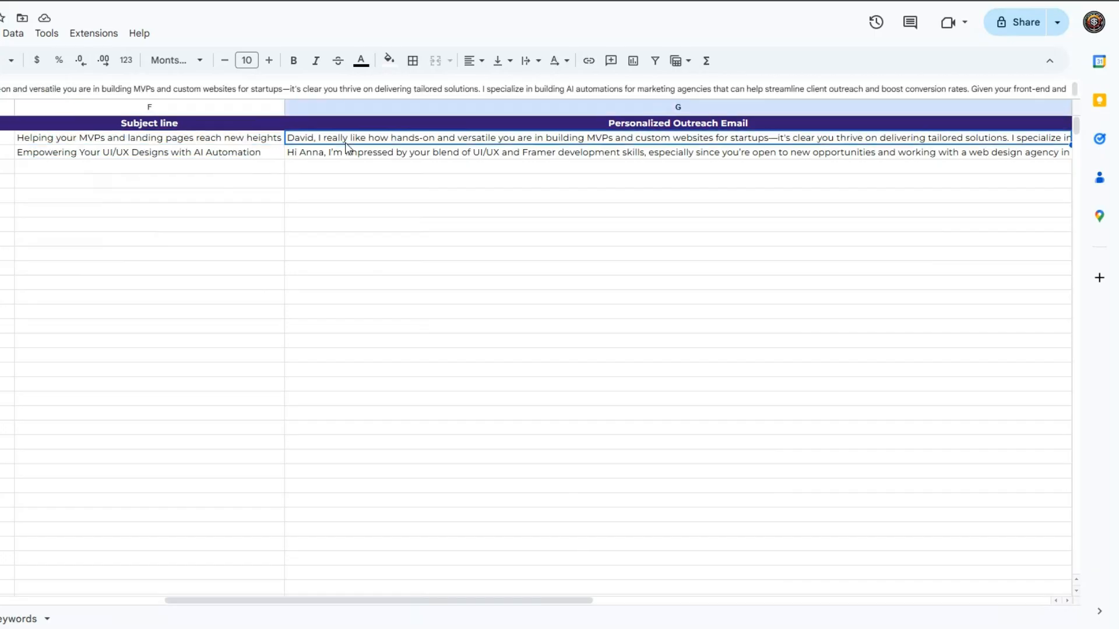
pyautogui.doubleClick(346, 143)
pyautogui.click(328, 211)
pyautogui.doubleClick(336, 152)
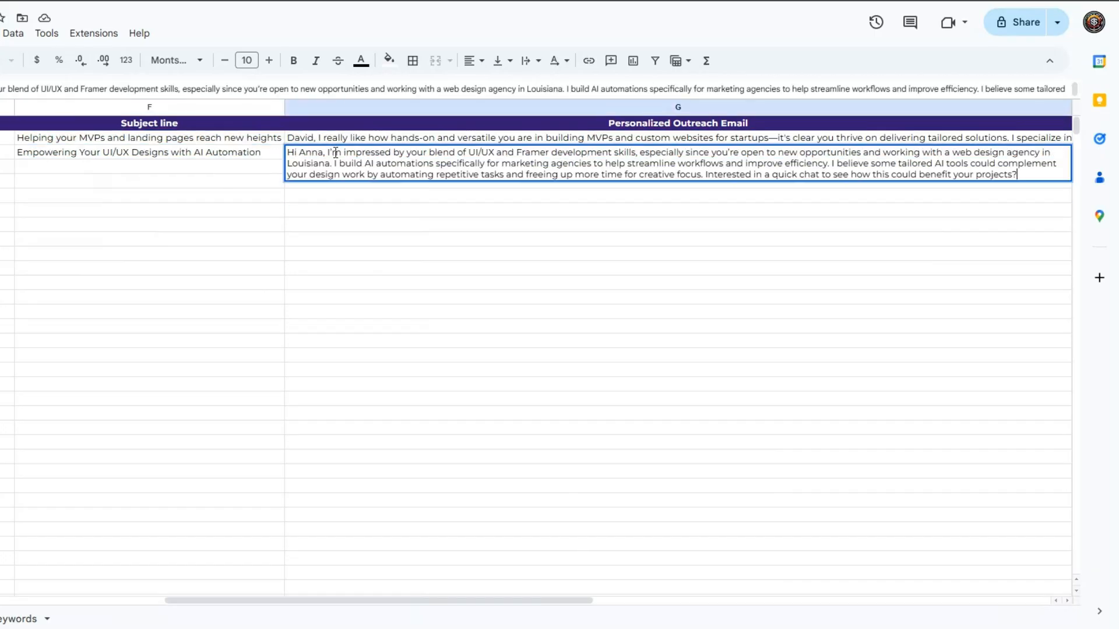
pyautogui.click(328, 195)
pyautogui.moveTo(270, 601); pyautogui.dragTo(64, 608)
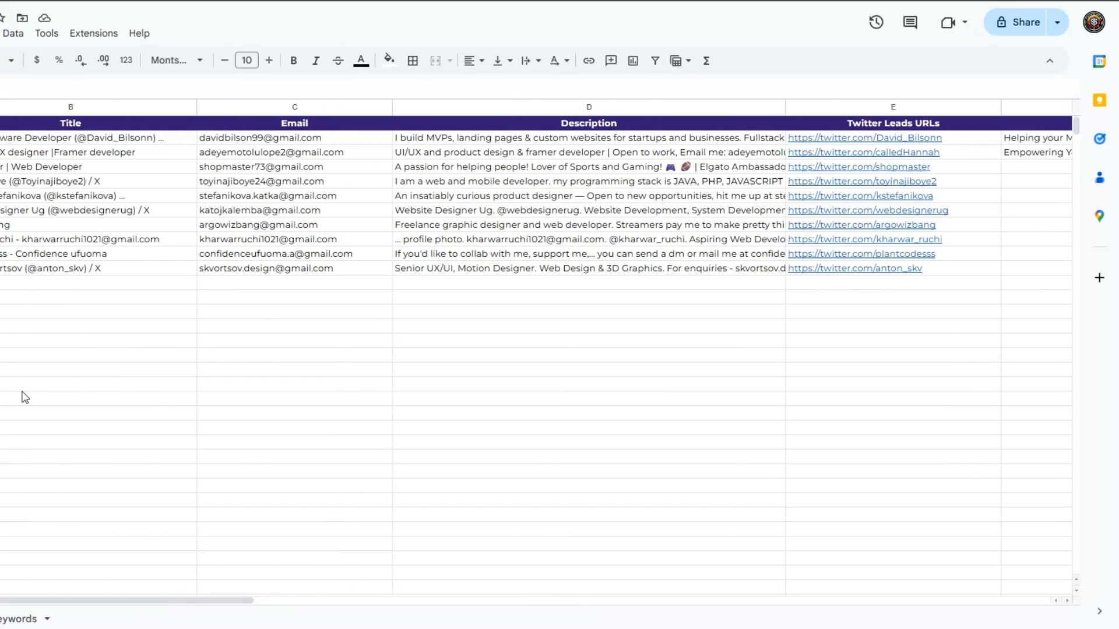
pyautogui.click(75, 285)
pyautogui.click(214, 302)
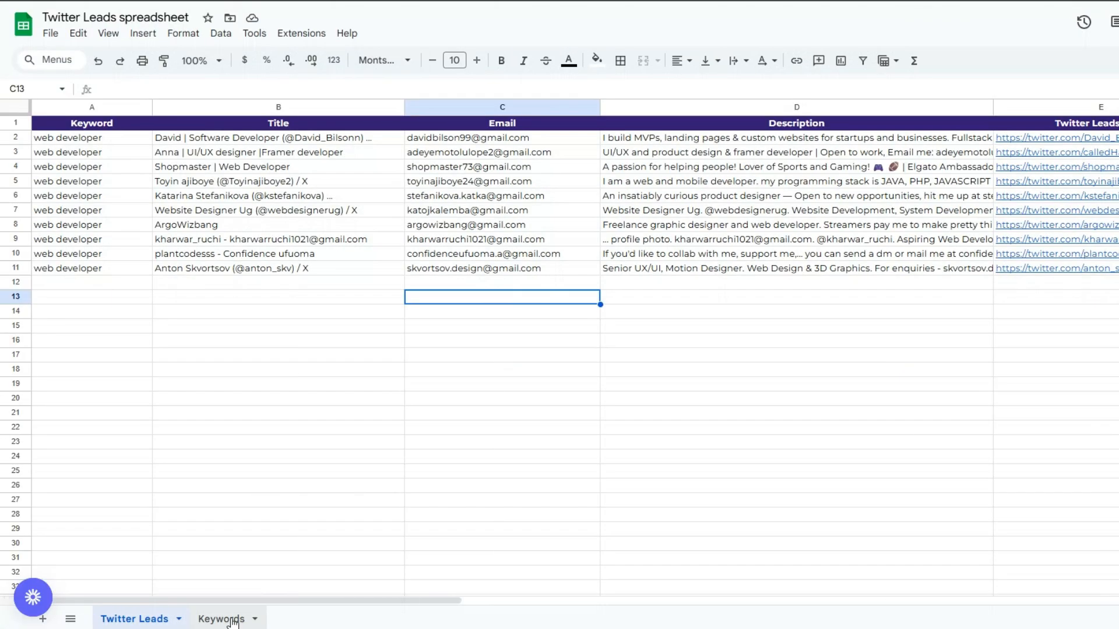
# Step: Review the Keywords sheet's search settings and the Title, Email, Description and URL columns of the Twitter Leads sheet
pyautogui.click(219, 618)
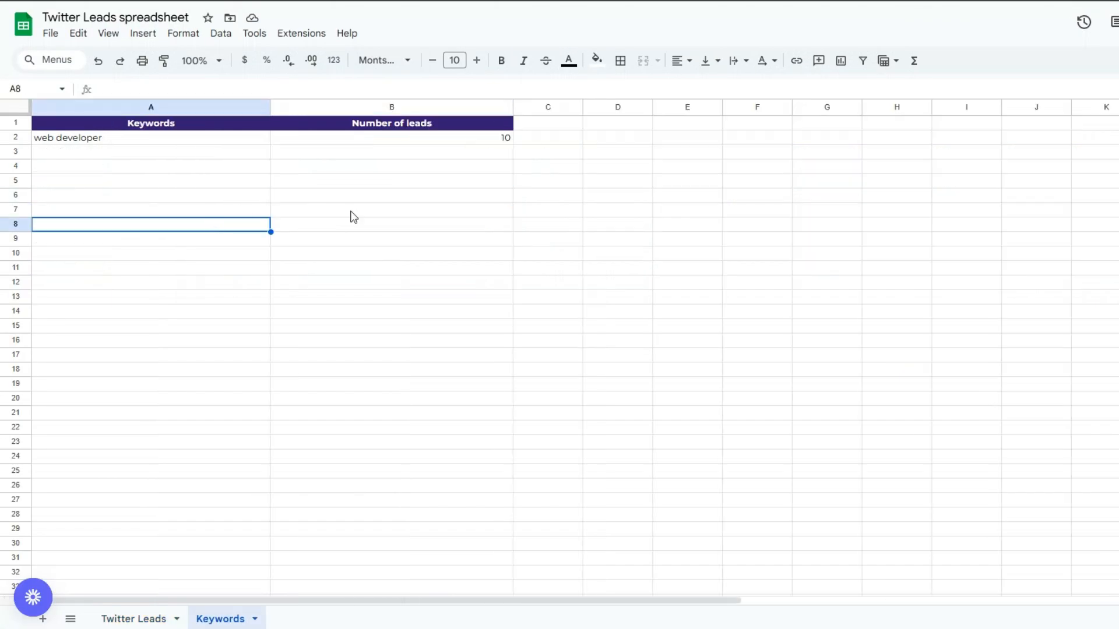
pyautogui.click(374, 213)
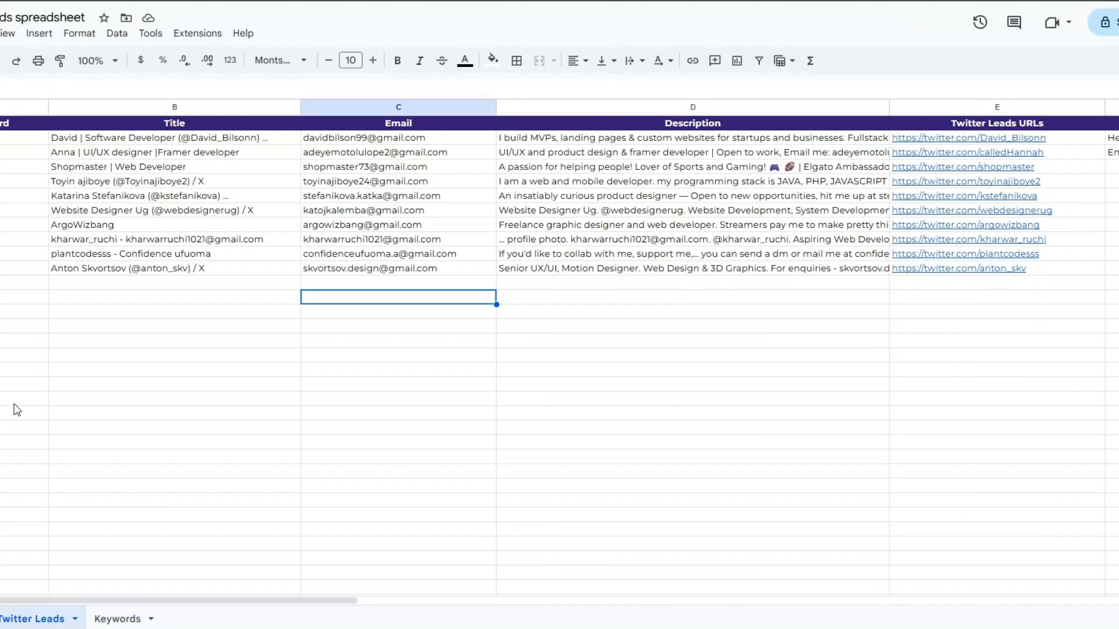
pyautogui.click(15, 401)
pyautogui.click(203, 341)
pyautogui.click(425, 330)
pyautogui.click(687, 325)
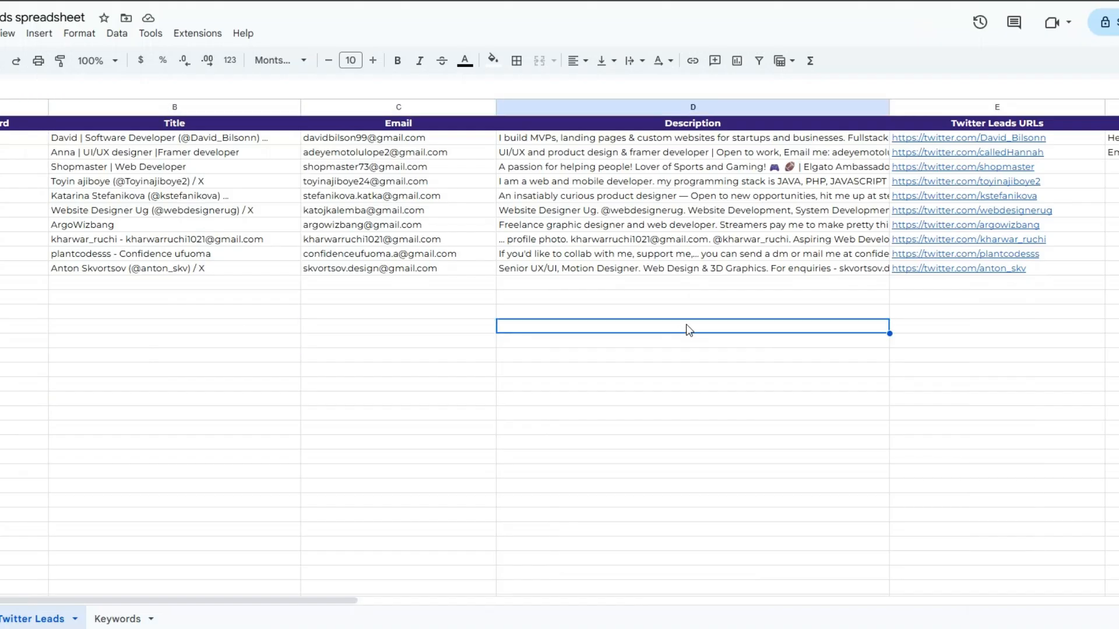
pyautogui.click(1002, 315)
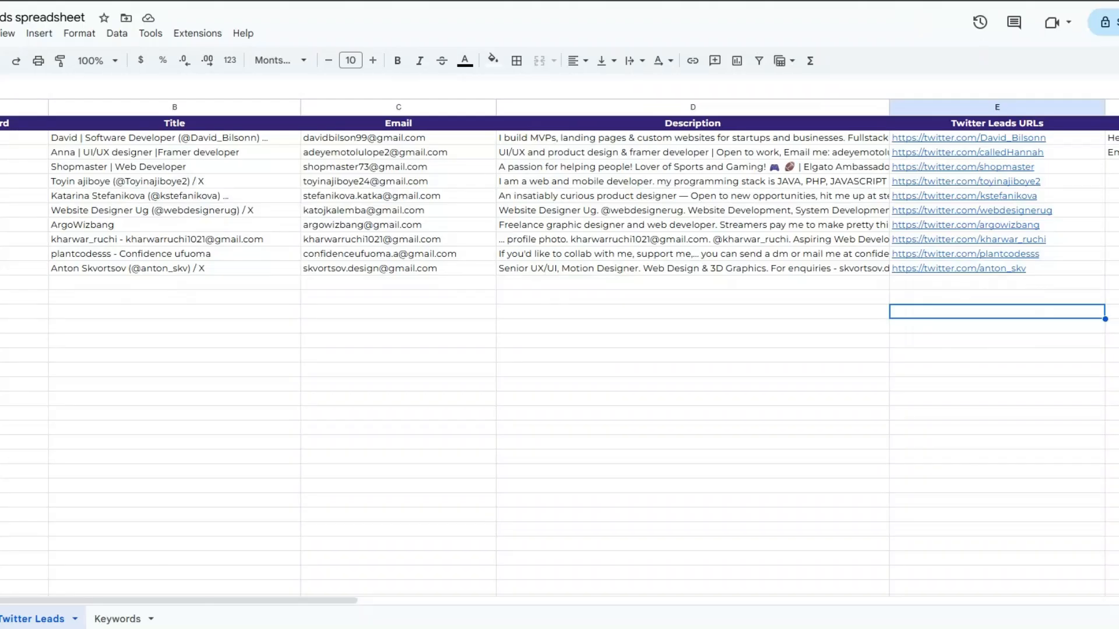
pyautogui.click(932, 298)
pyautogui.click(917, 343)
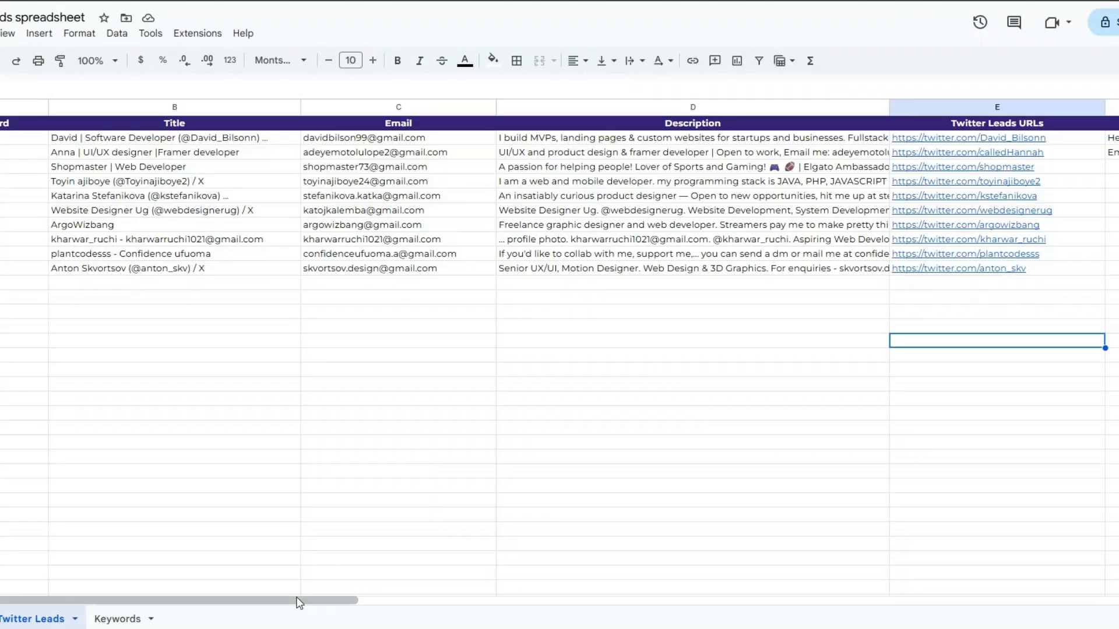
# Step: Read the second lead's subject line and full outreach email in the Twitter Leads sheet
pyautogui.moveTo(294, 602); pyautogui.dragTo(368, 597)
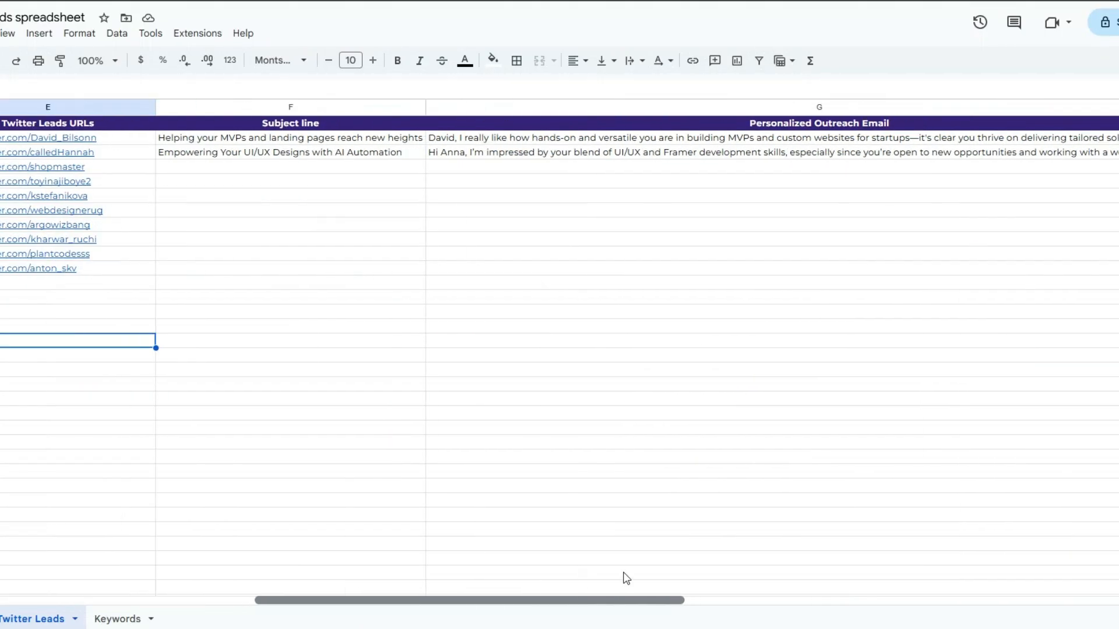
pyautogui.click(309, 152)
pyautogui.click(551, 154)
pyautogui.doubleClick(548, 152)
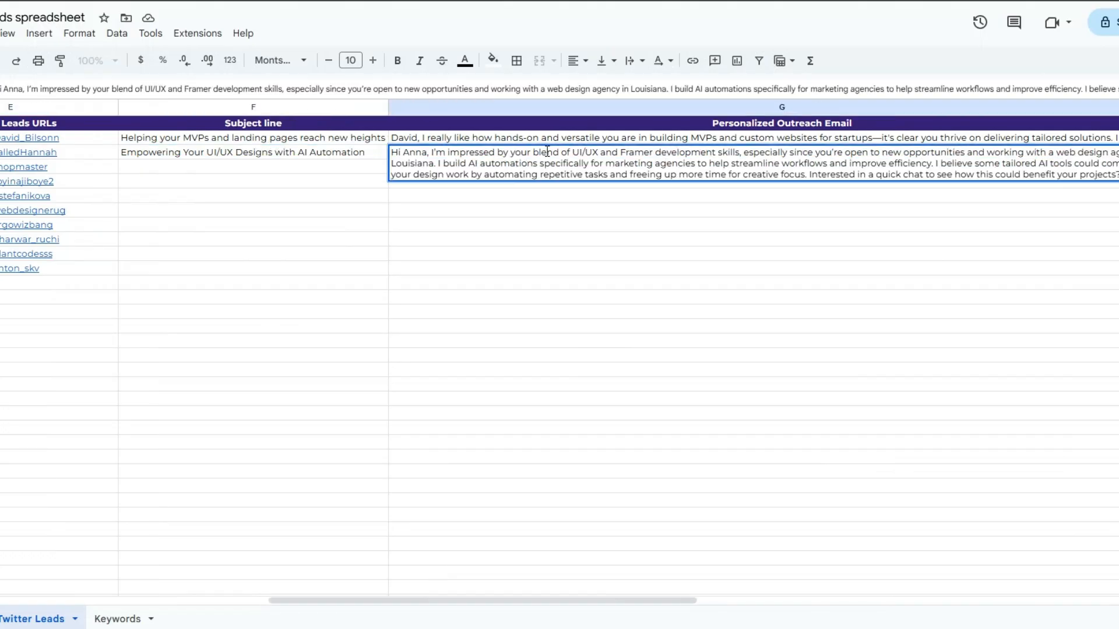
pyautogui.click(547, 211)
pyautogui.moveTo(365, 600); pyautogui.dragTo(30, 532)
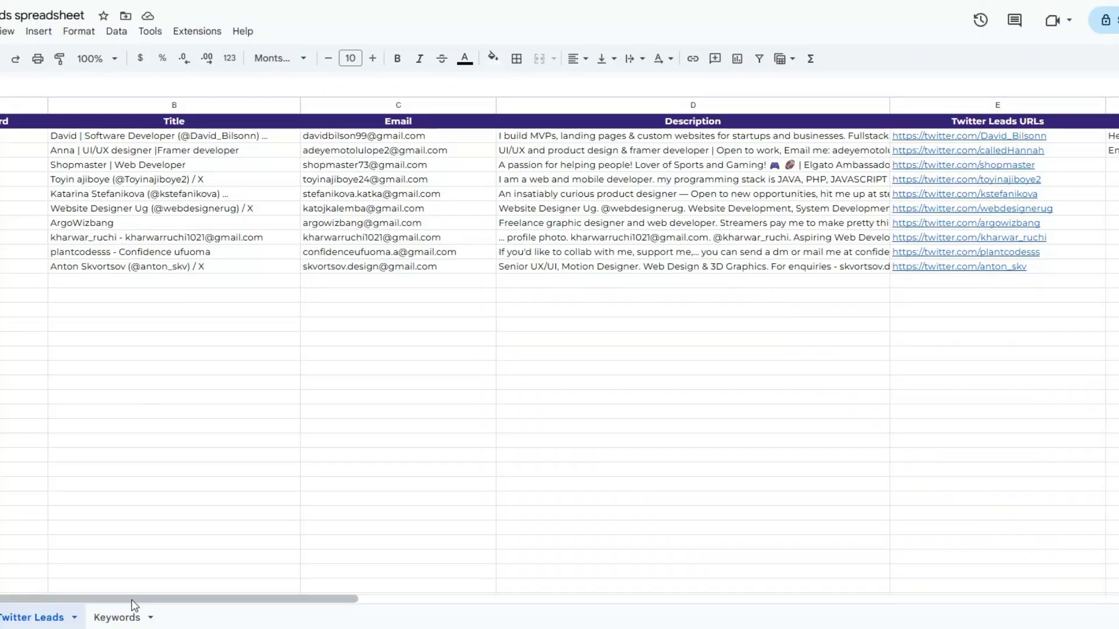
# Step: Set the keyword in cell A2 of the Keywords sheet to "software engineer"
pyautogui.click(220, 617)
pyautogui.doubleClick(36, 134)
pyautogui.write('engineer')
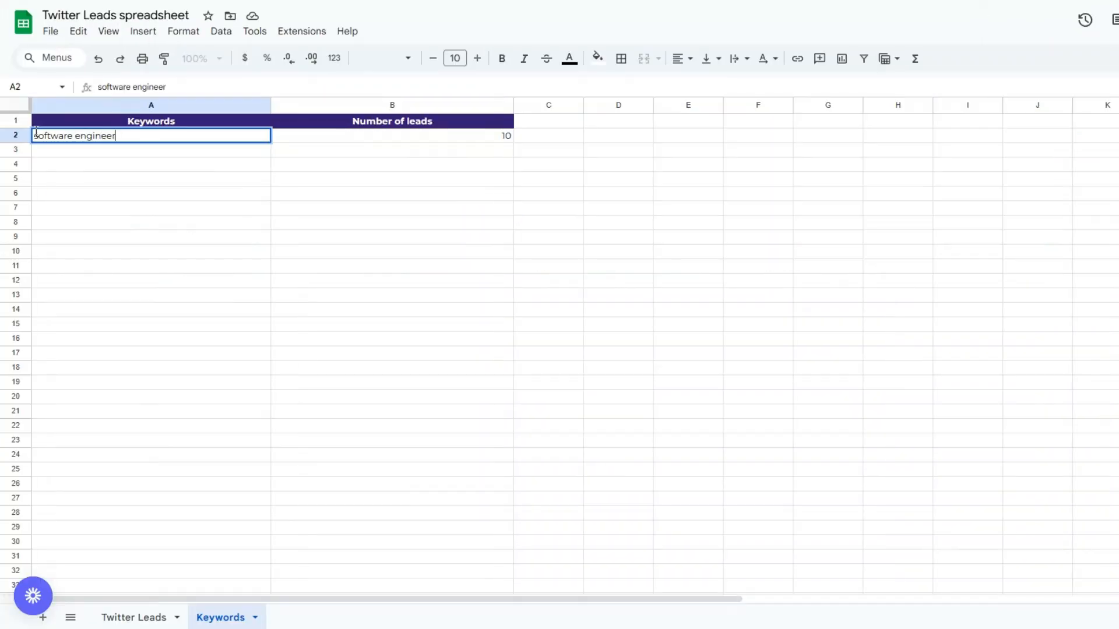
pyautogui.click(96, 179)
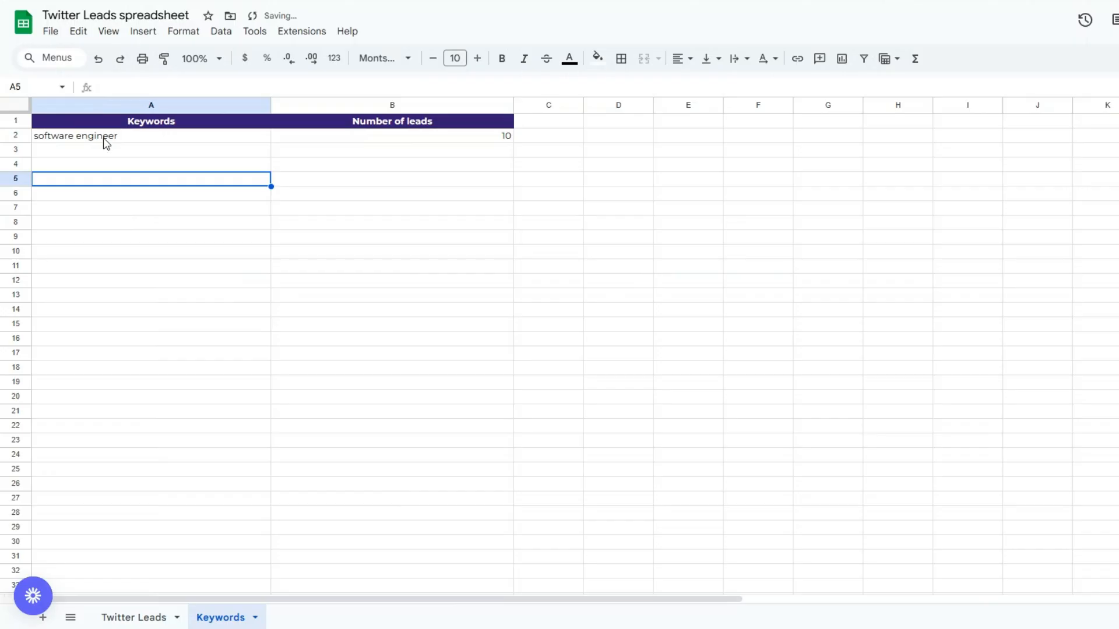
pyautogui.click(454, 150)
pyautogui.click(431, 195)
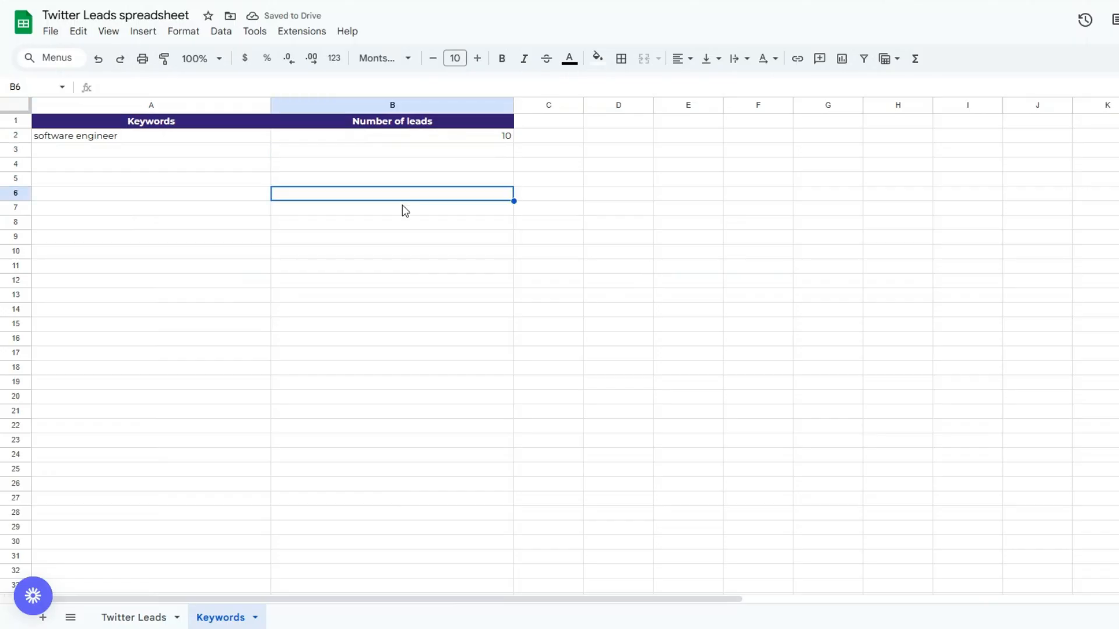
pyautogui.click(245, 208)
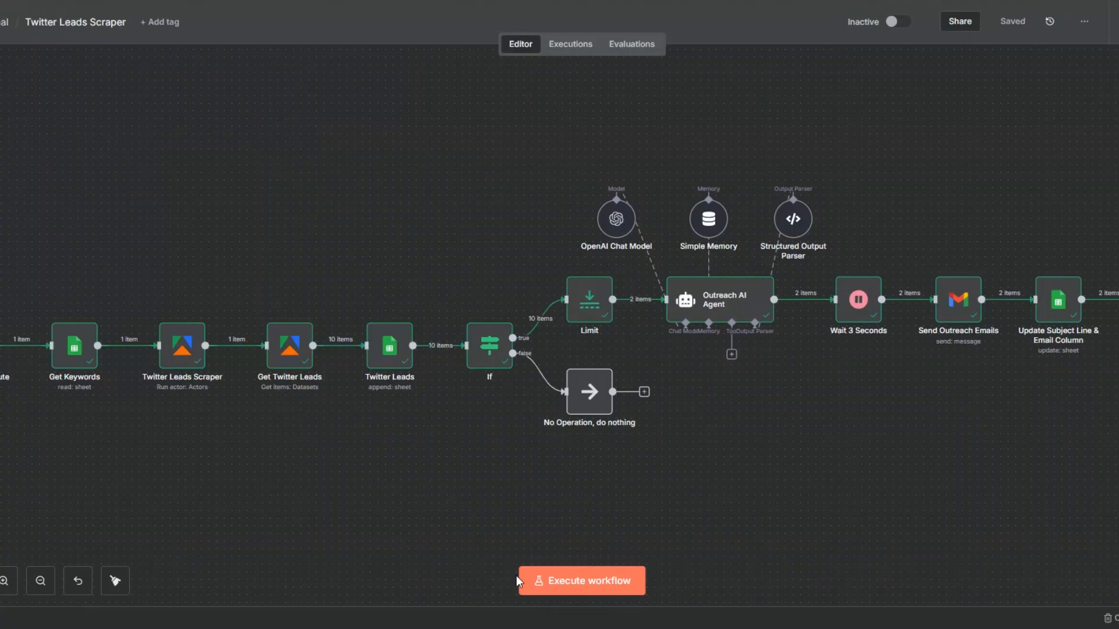
# Step: Switch to n8n, execute the whole Twitter Leads Scraper workflow, and check the Get Keywords node's output
pyautogui.click(564, 581)
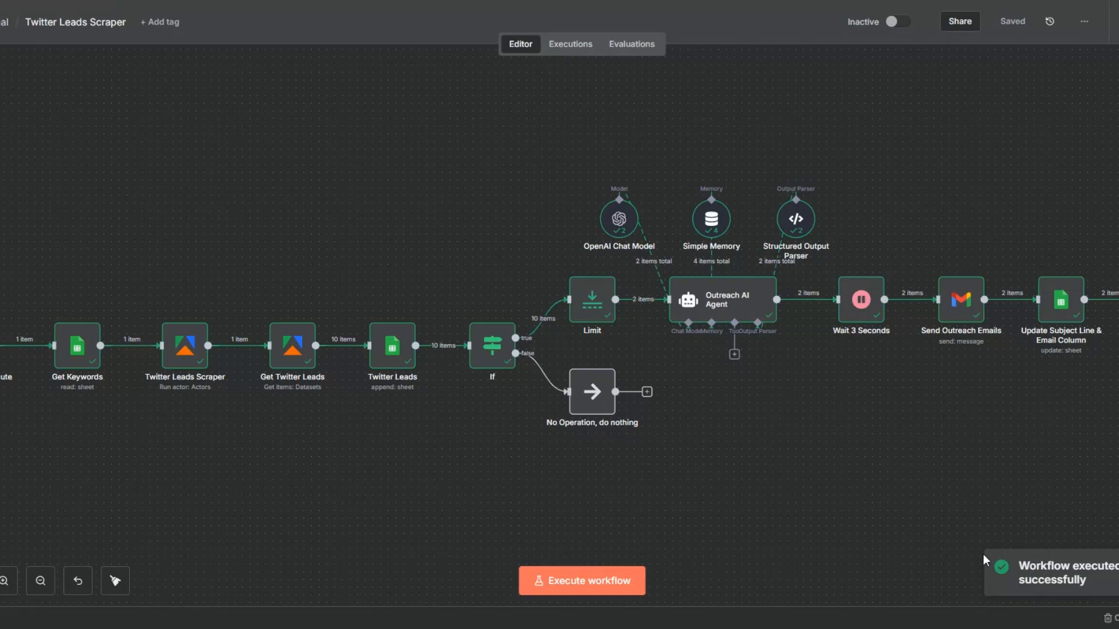
pyautogui.rightClick(98, 328)
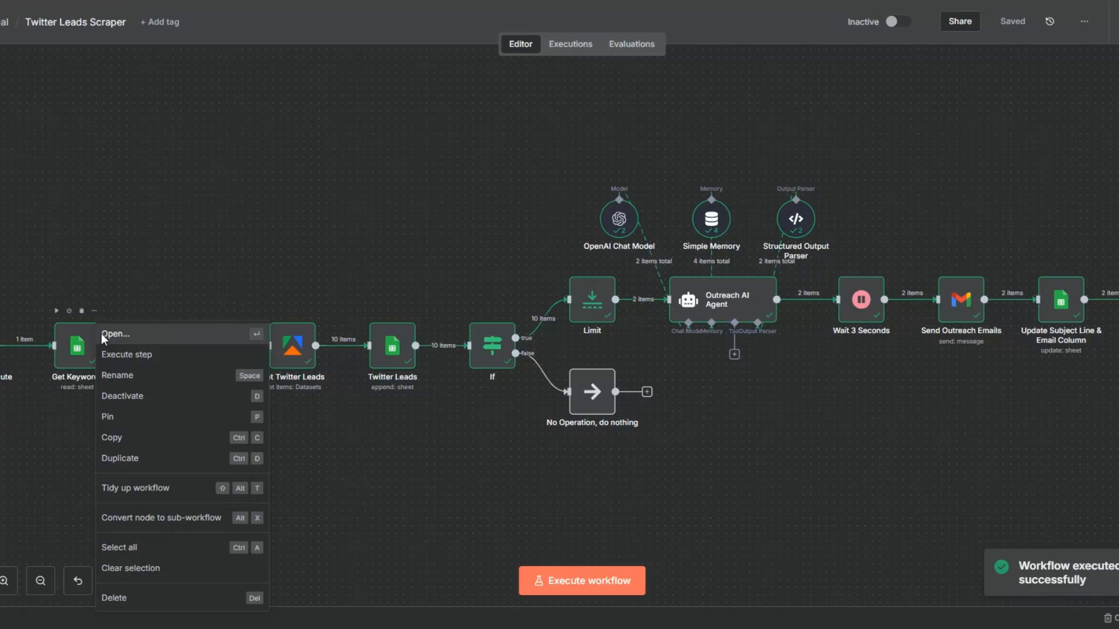
pyautogui.click(102, 335)
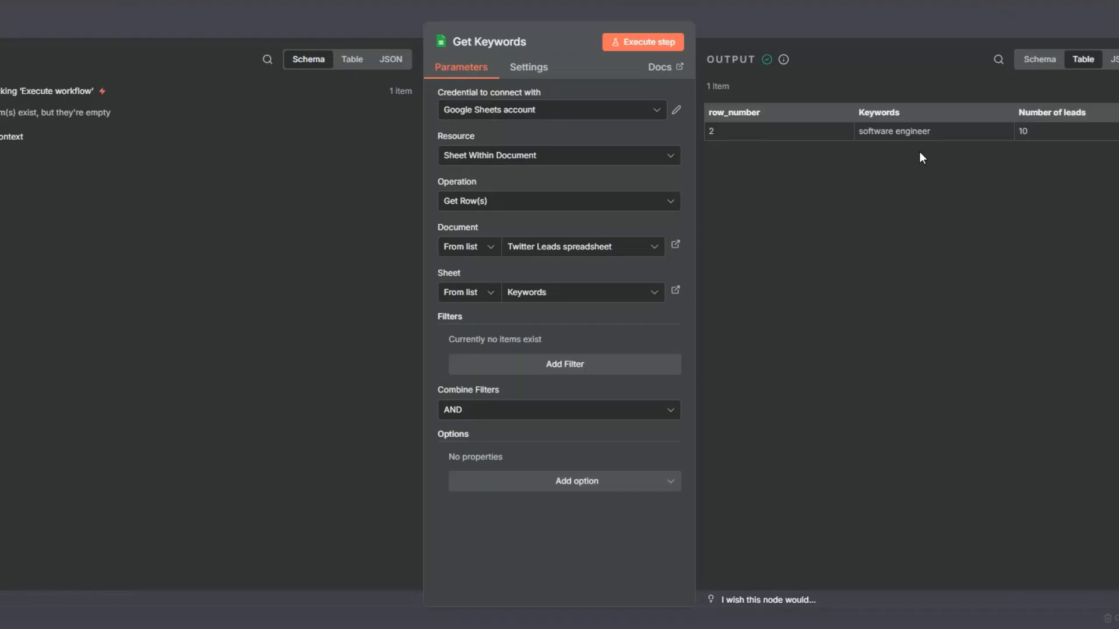
pyautogui.press('Escape')
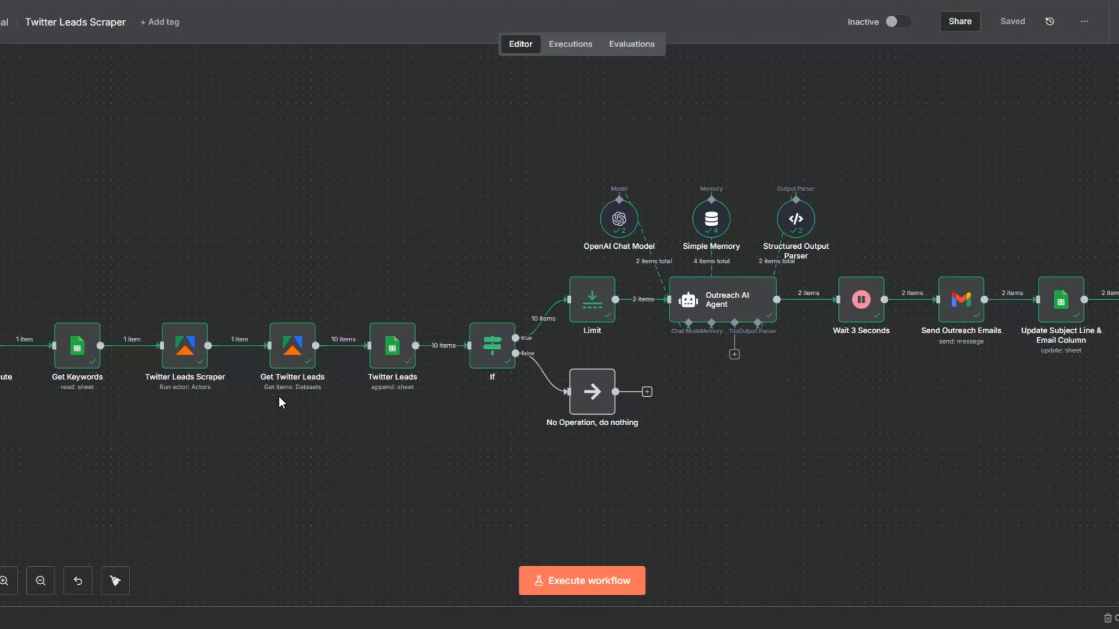
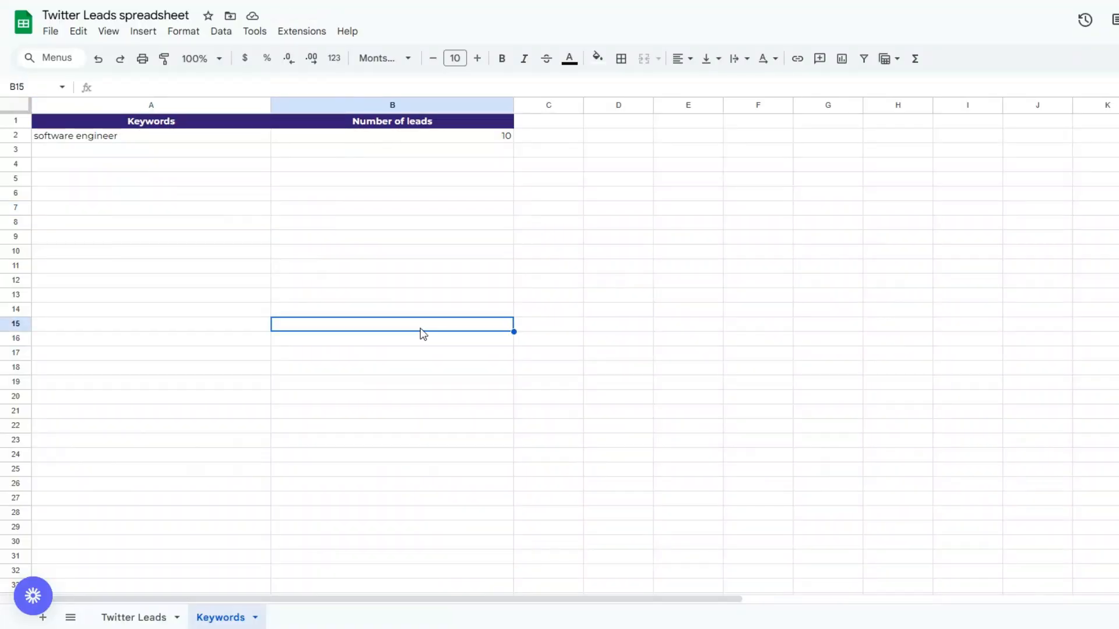
# Step: Open the Twitter Leads sheet and review the titles, emails, descriptions and profile URLs of the new software engineer rows
pyautogui.click(134, 618)
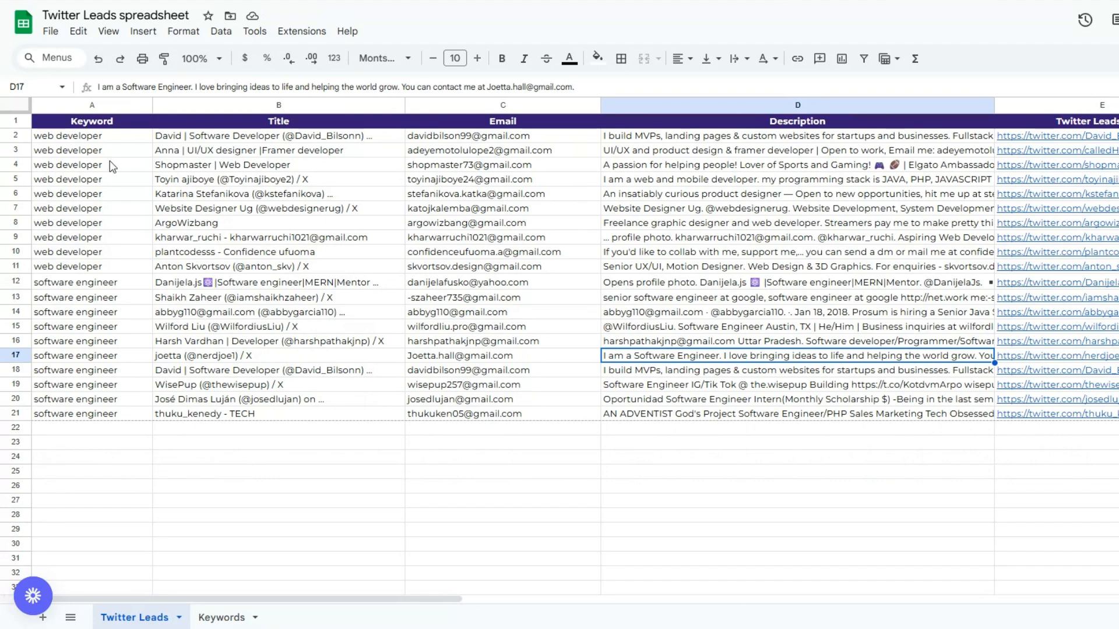
pyautogui.click(105, 371)
pyautogui.click(285, 355)
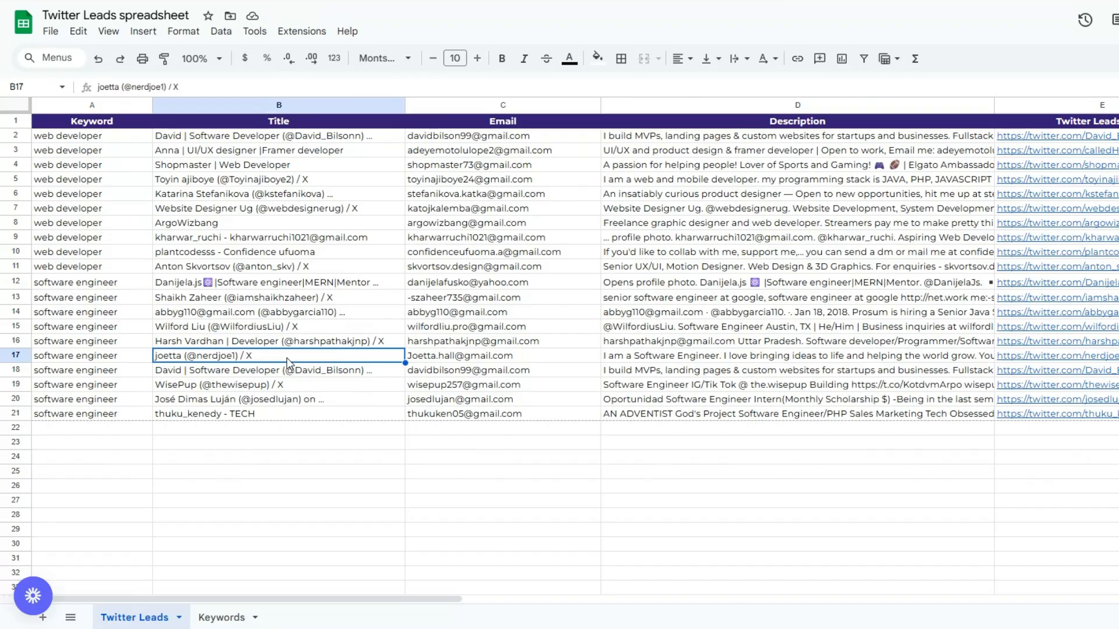
pyautogui.click(547, 345)
pyautogui.click(854, 345)
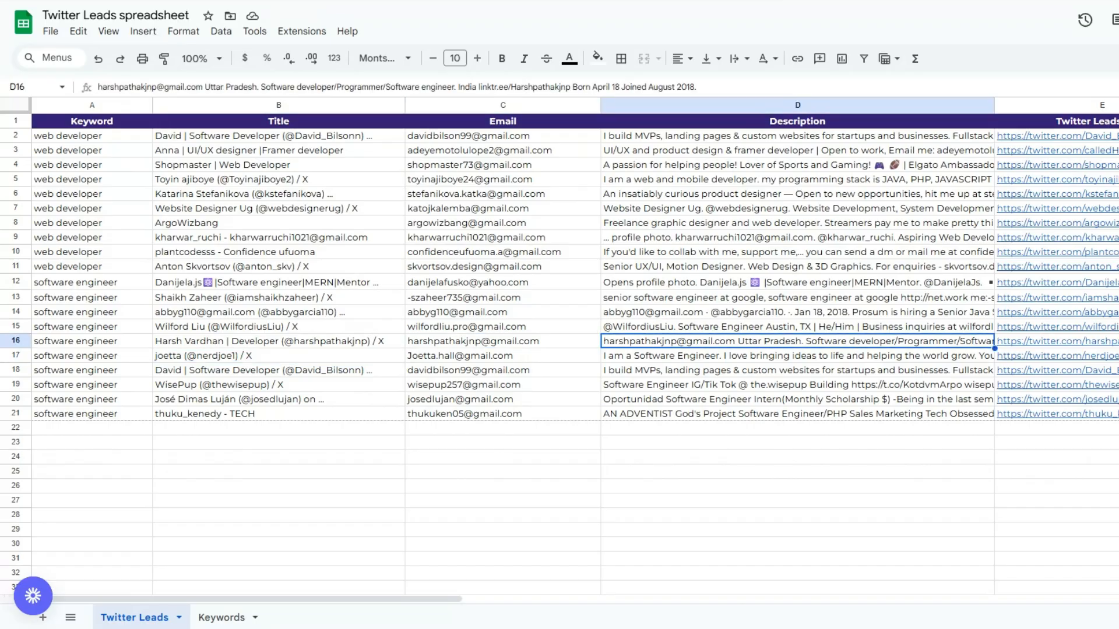
pyautogui.click(1105, 356)
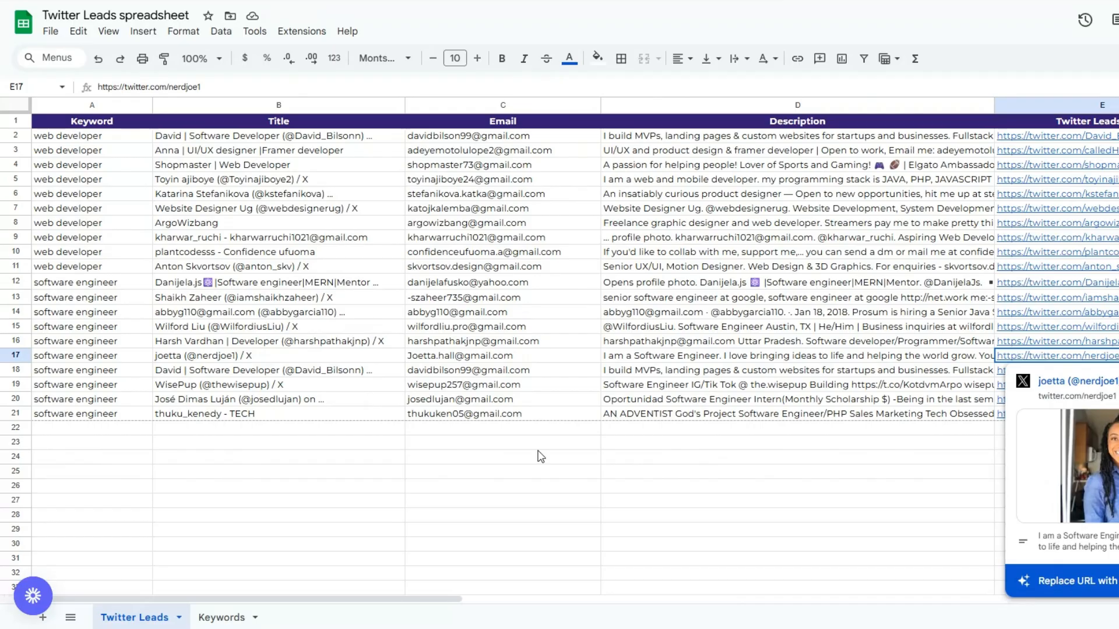
# Step: Read the subject lines and full personalized outreach emails in rows 12 and 13 of the Twitter Leads sheet
pyautogui.moveTo(305, 598); pyautogui.dragTo(607, 565)
pyautogui.click(462, 285)
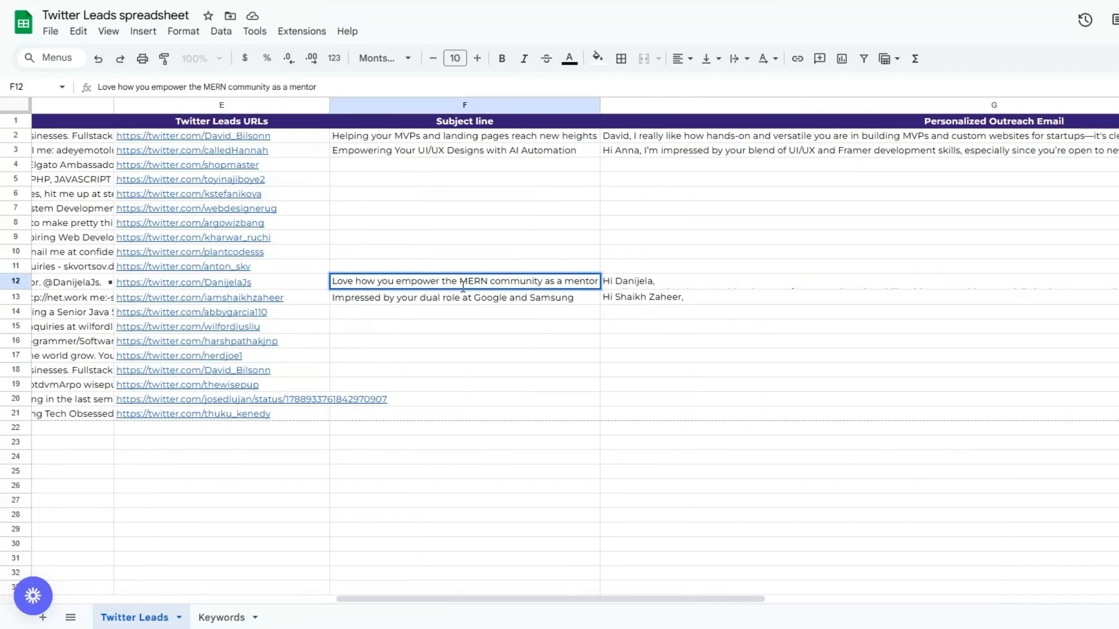
pyautogui.click(461, 356)
pyautogui.doubleClick(633, 286)
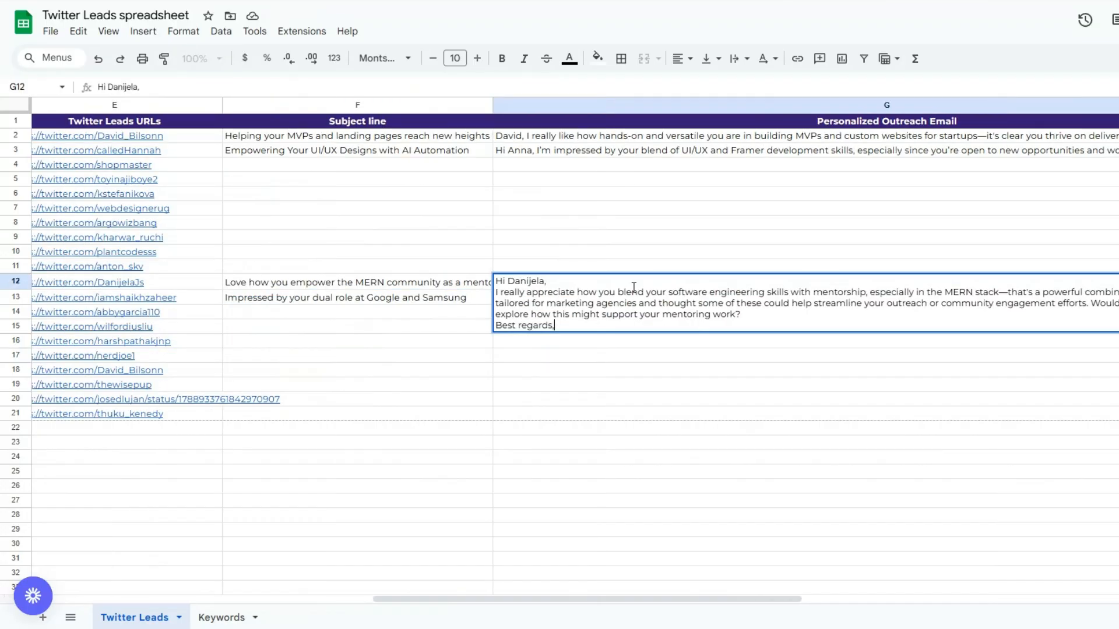
pyautogui.click(434, 304)
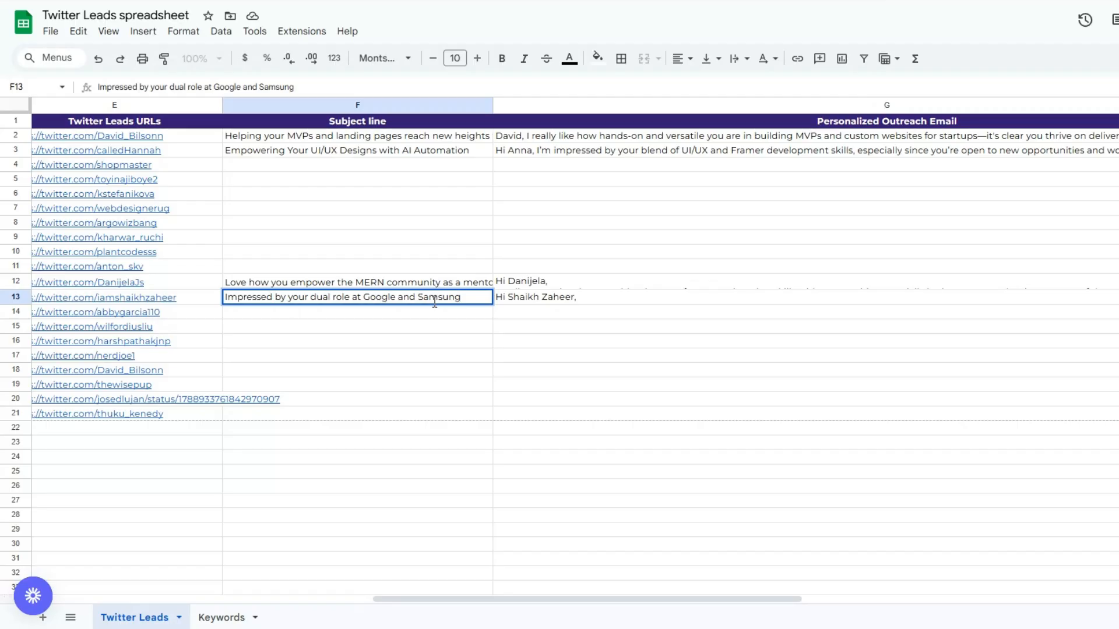
pyautogui.doubleClick(552, 301)
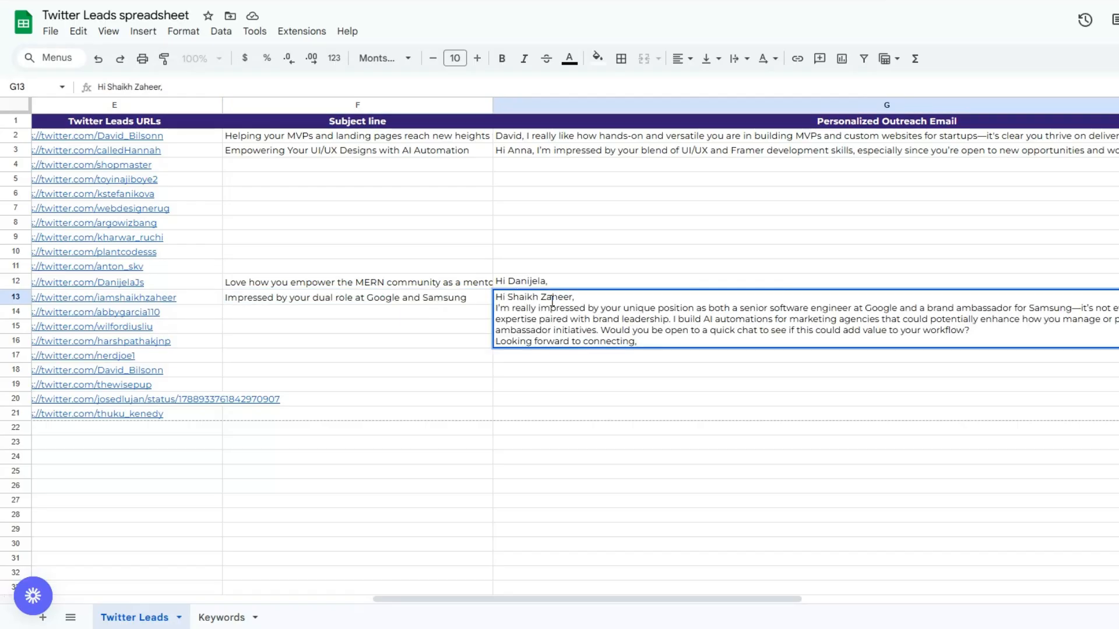
pyautogui.doubleClick(515, 284)
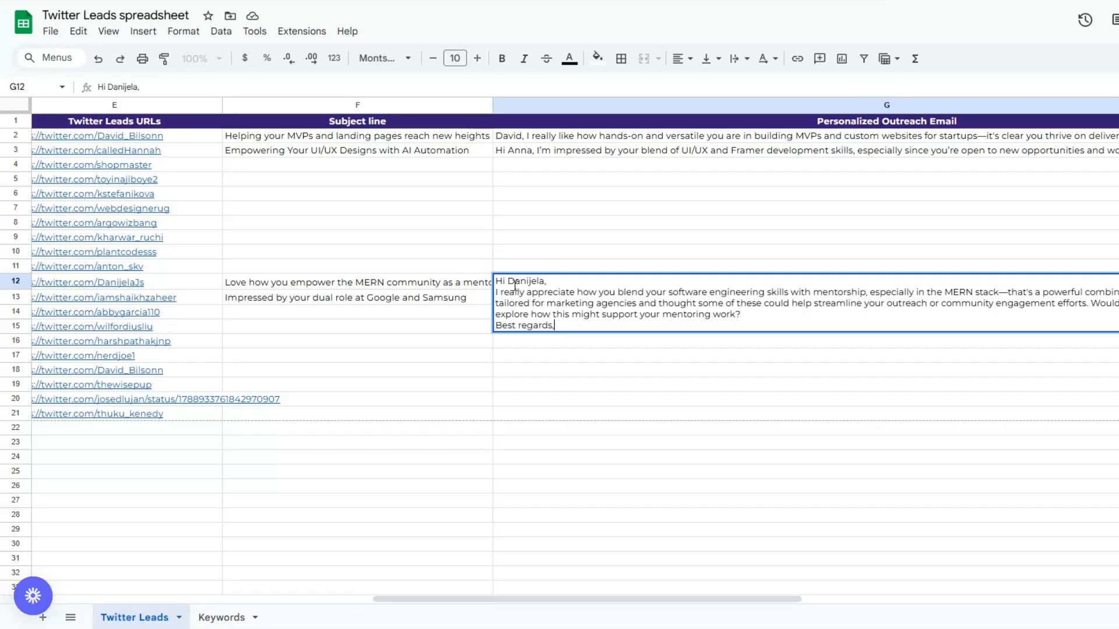
pyautogui.click(471, 312)
pyautogui.doubleClick(521, 300)
pyautogui.click(450, 309)
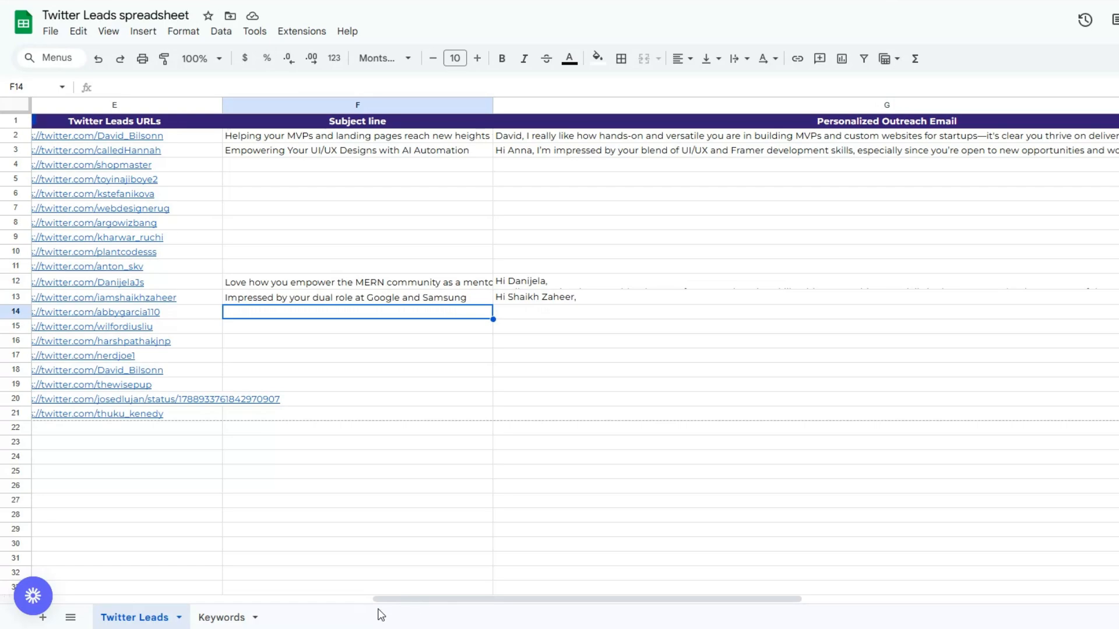
# Step: Check the recipient email addresses in rows 12 and 13 of the Email column
pyautogui.moveTo(381, 599); pyautogui.dragTo(3, 584)
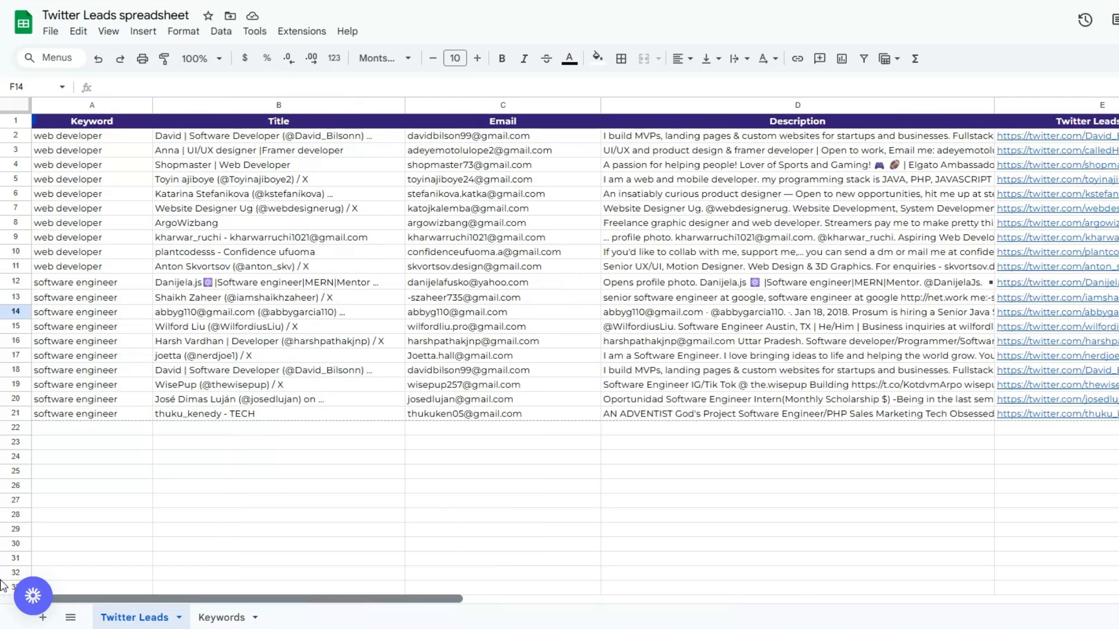
pyautogui.click(96, 584)
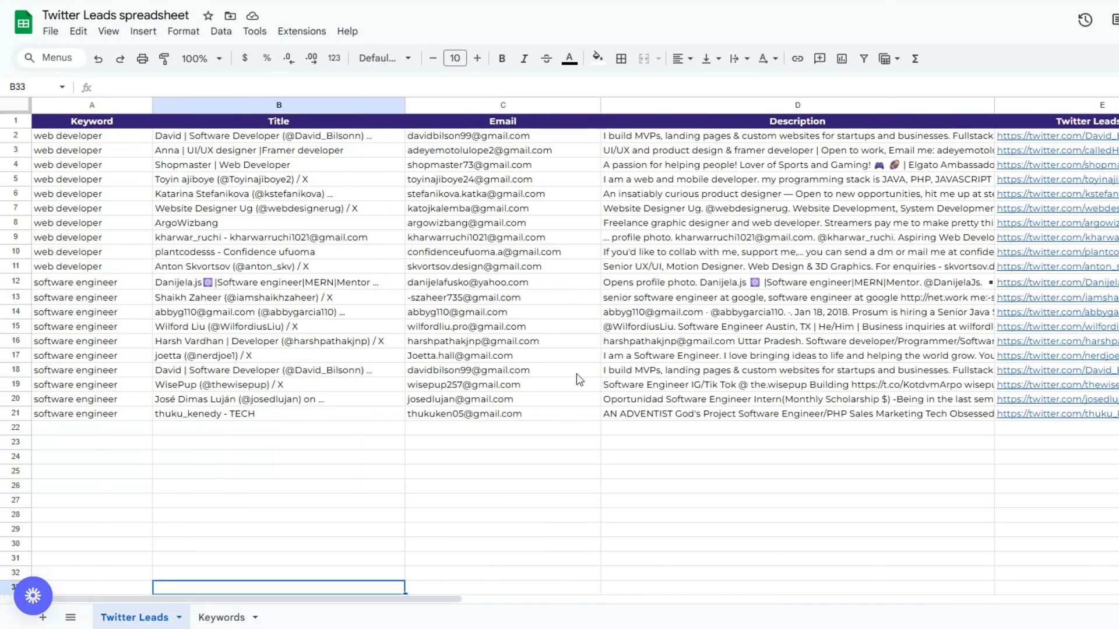
pyautogui.click(447, 286)
pyautogui.click(448, 301)
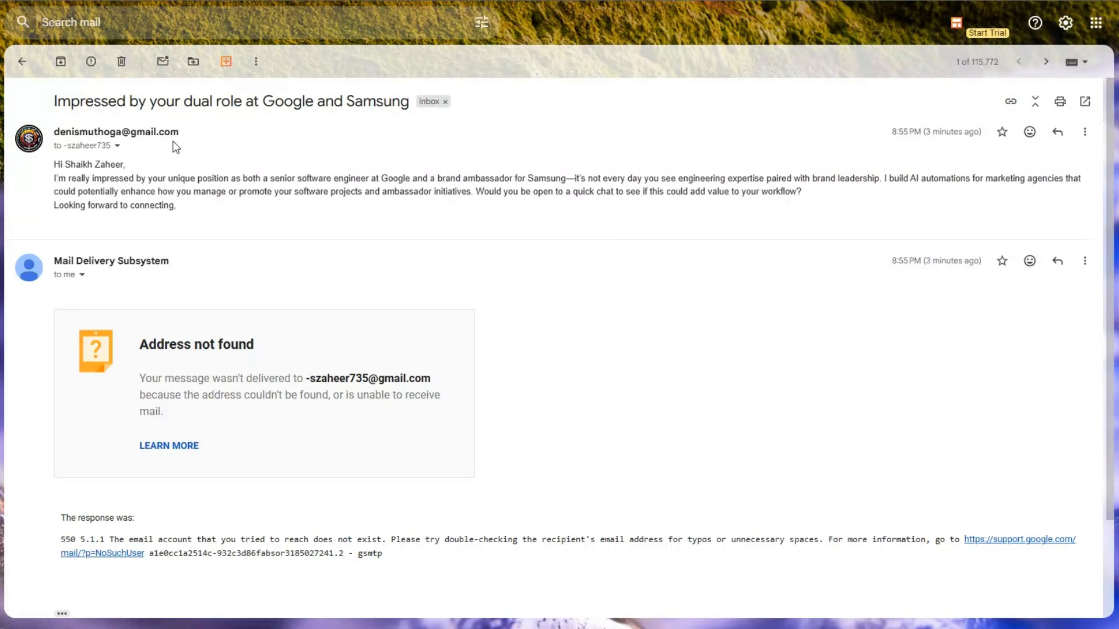
# Step: In Gmail, read the subject and body of the sent email "Impressed by your dual role at Google and Samsung"
pyautogui.moveTo(51, 102); pyautogui.dragTo(355, 102)
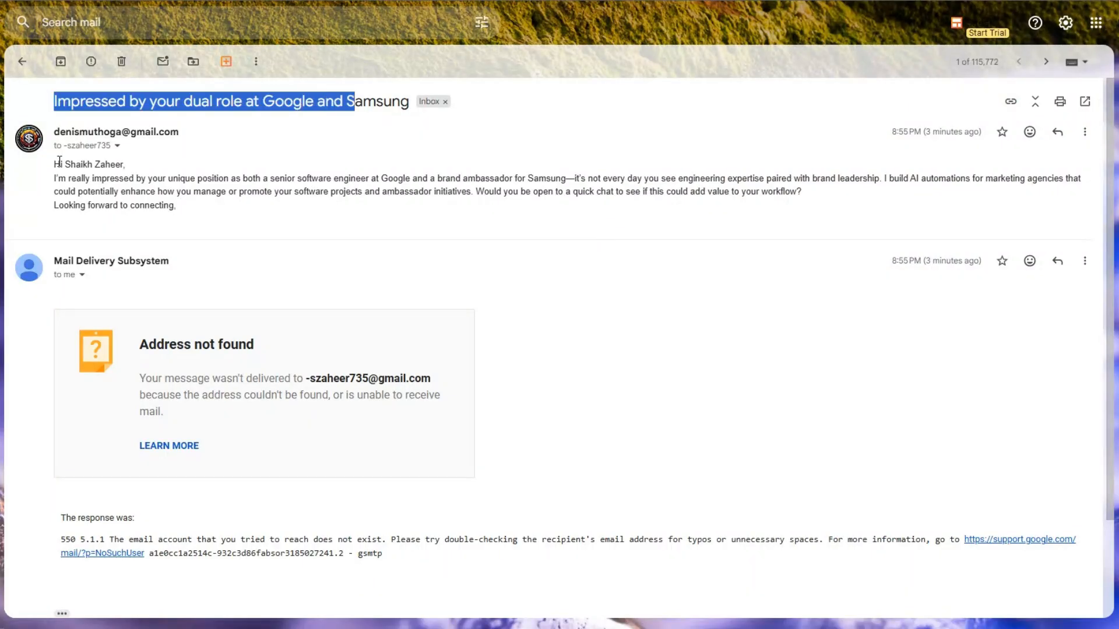
pyautogui.moveTo(59, 163); pyautogui.dragTo(237, 220)
pyautogui.click(238, 221)
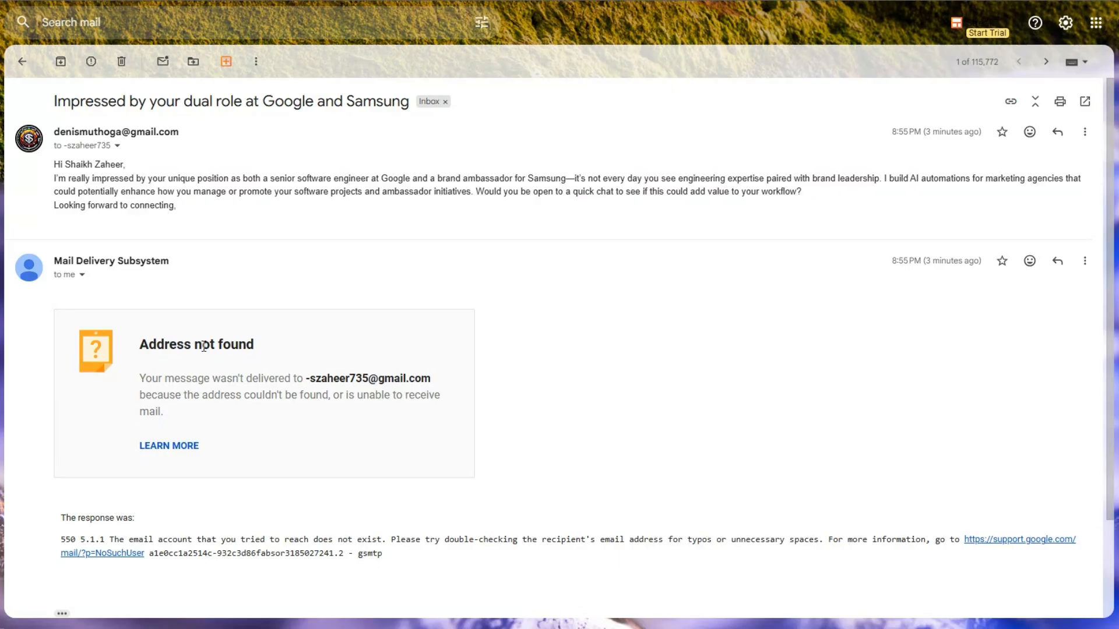
pyautogui.moveTo(52, 160); pyautogui.dragTo(237, 220)
pyautogui.click(237, 220)
pyautogui.moveTo(54, 101); pyautogui.dragTo(188, 103)
pyautogui.moveTo(60, 164); pyautogui.dragTo(189, 224)
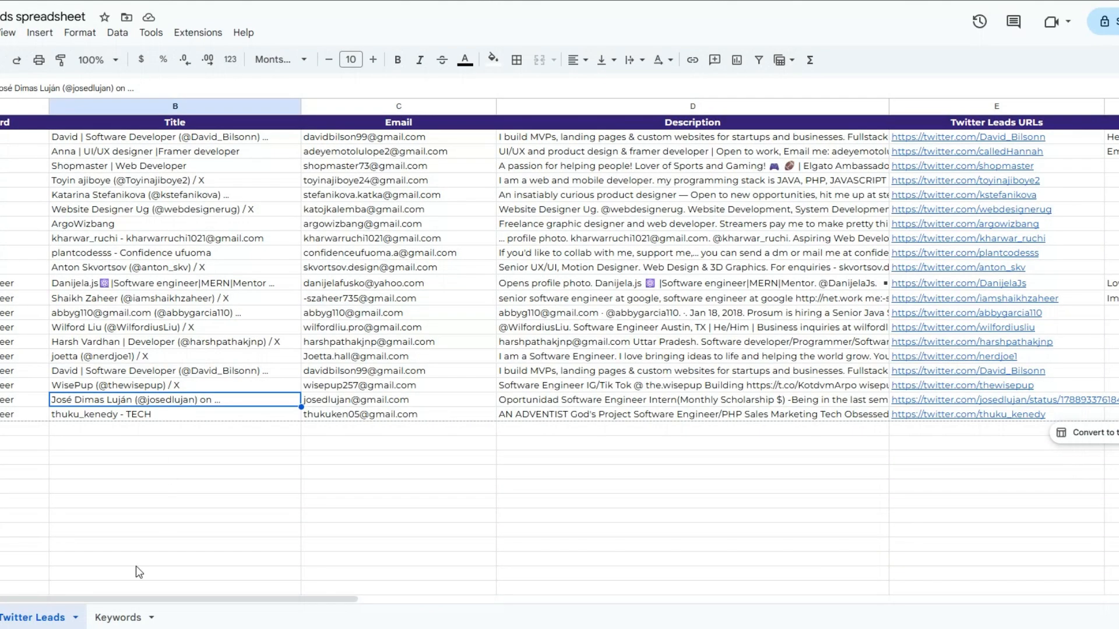
# Step: Return to the Twitter Leads spreadsheet and recheck the scraped lead details and the outreach email in row 12
pyautogui.click(41, 357)
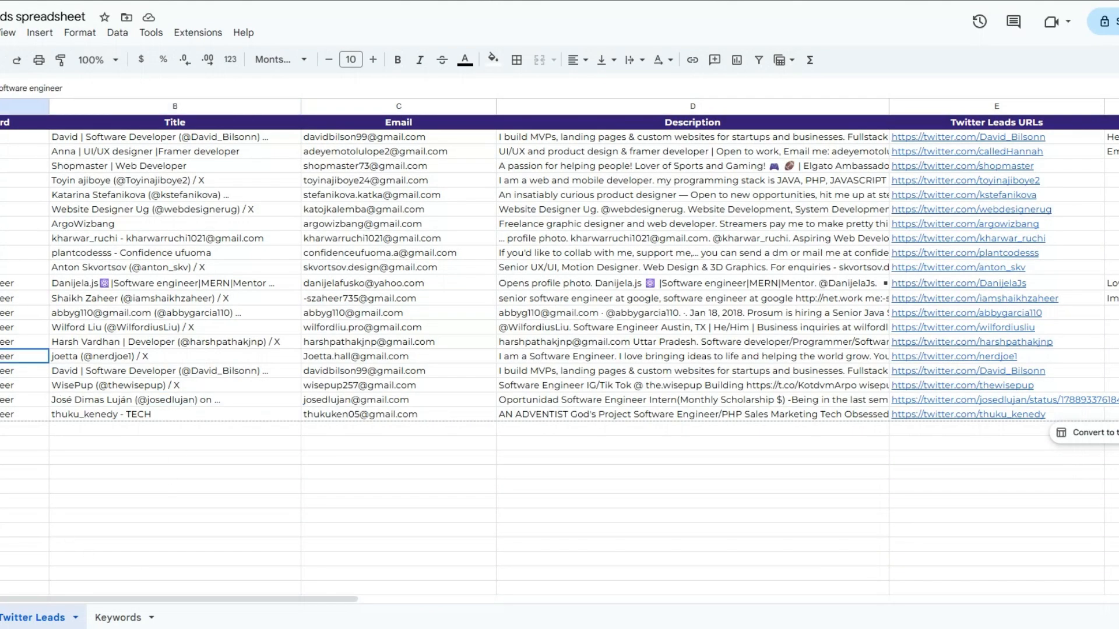
pyautogui.click(153, 360)
pyautogui.click(382, 353)
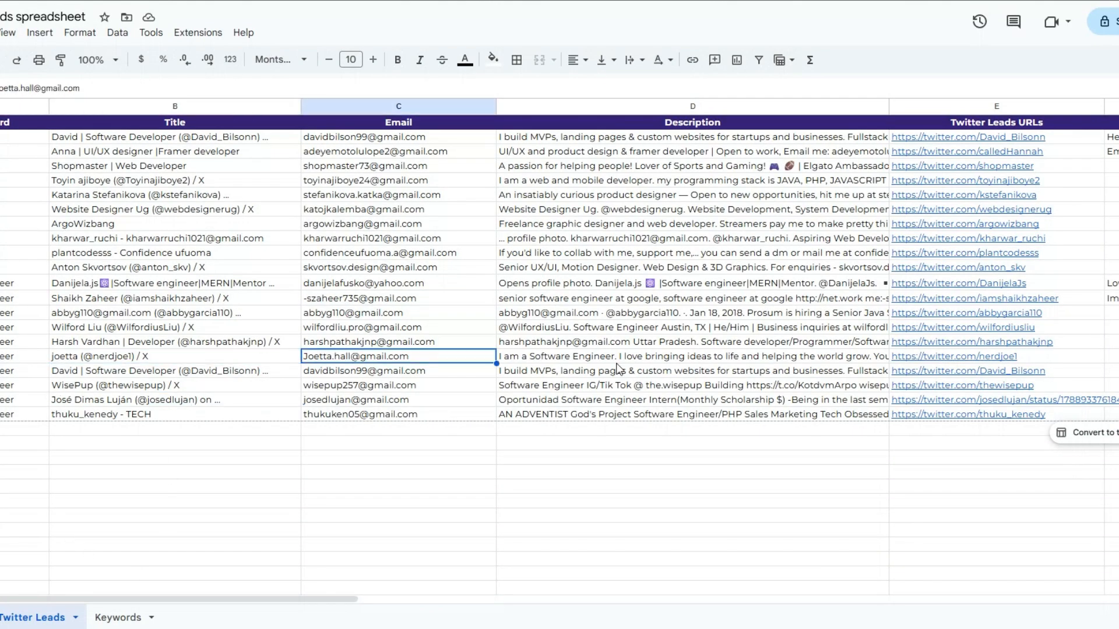
pyautogui.click(619, 367)
pyautogui.moveTo(250, 608); pyautogui.dragTo(554, 587)
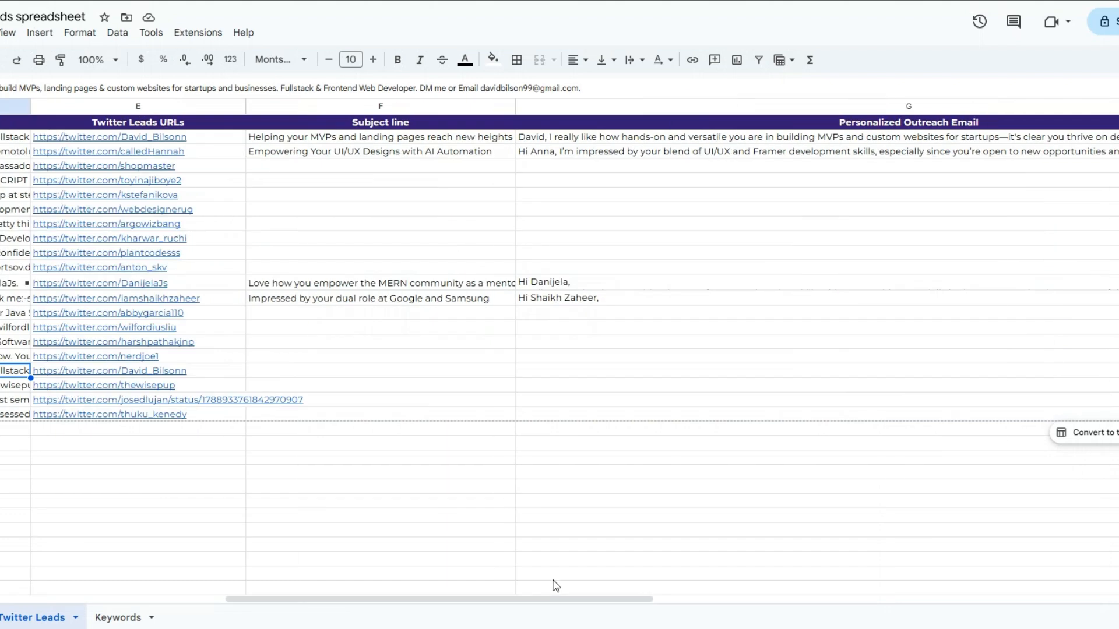
pyautogui.click(573, 285)
pyautogui.doubleClick(573, 285)
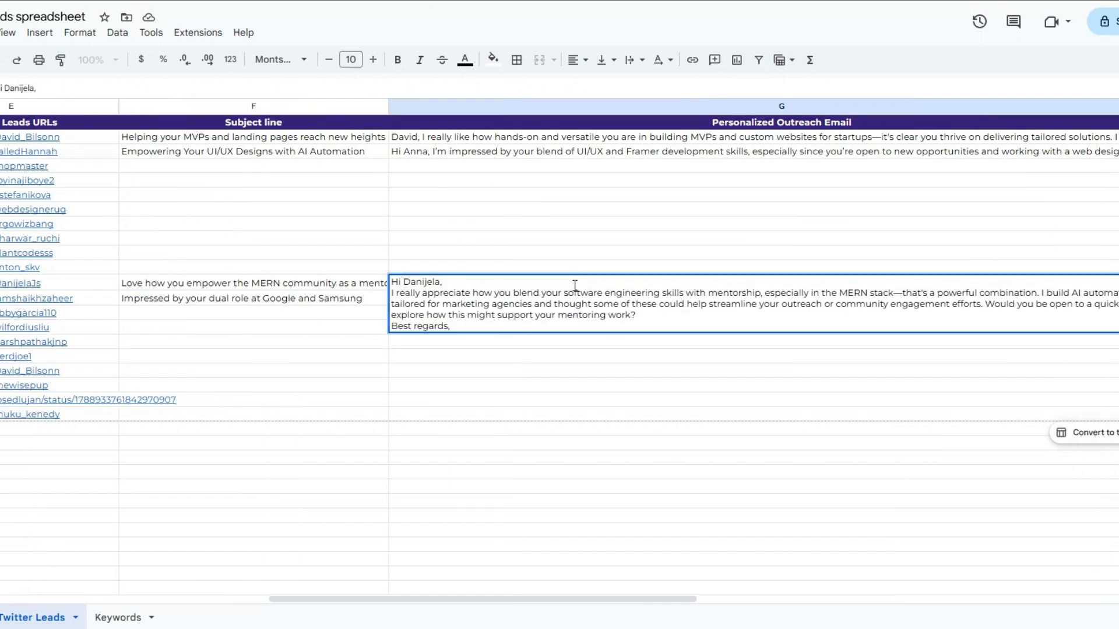
pyautogui.click(480, 387)
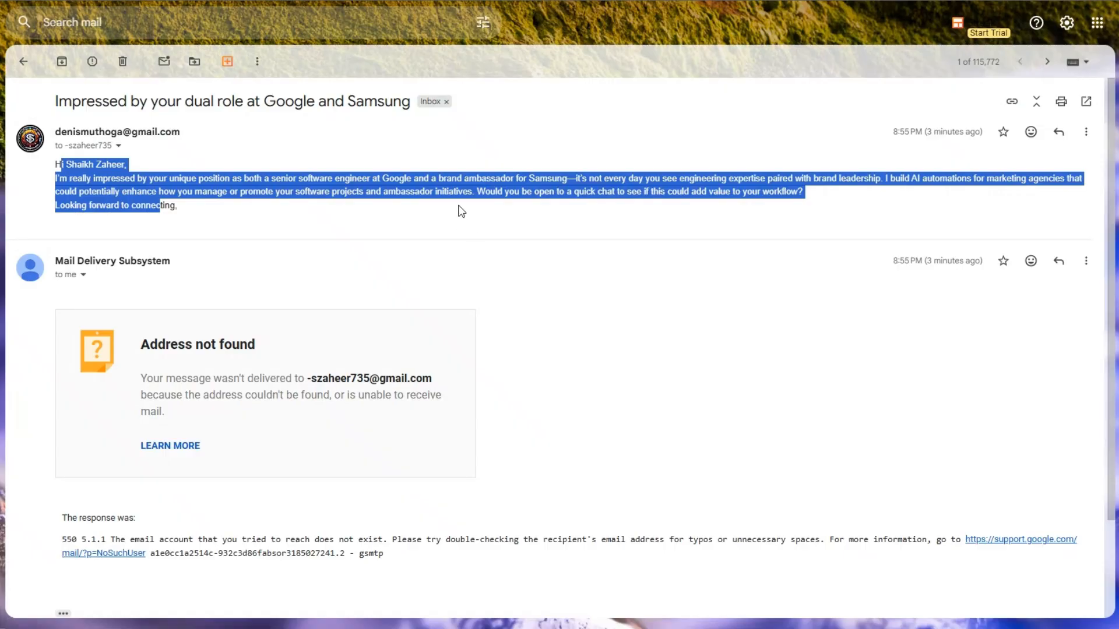
pyautogui.click(460, 211)
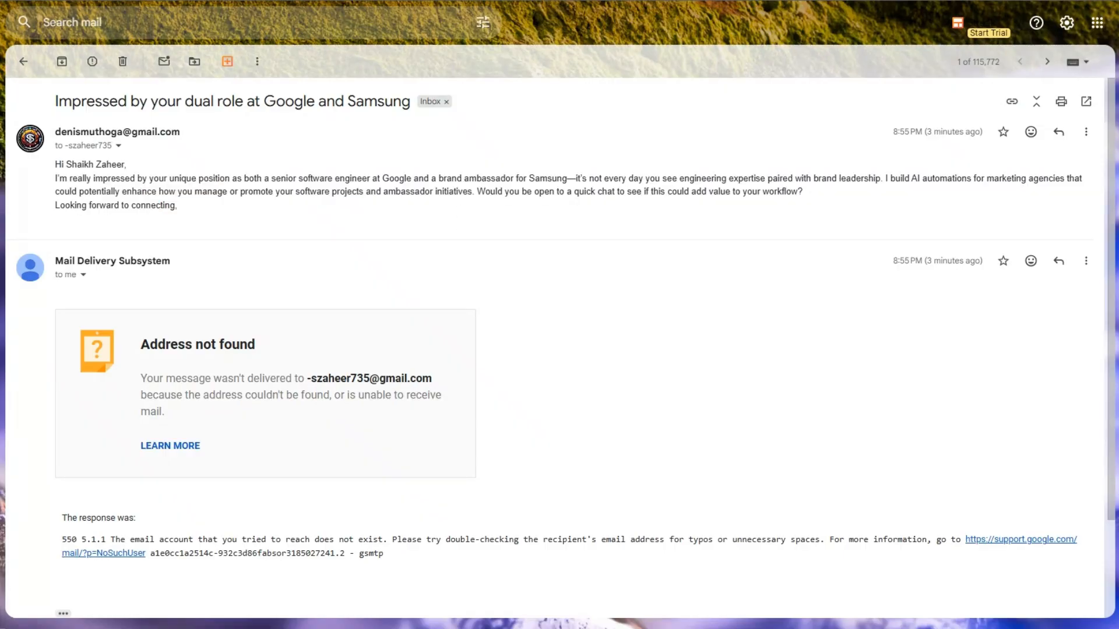